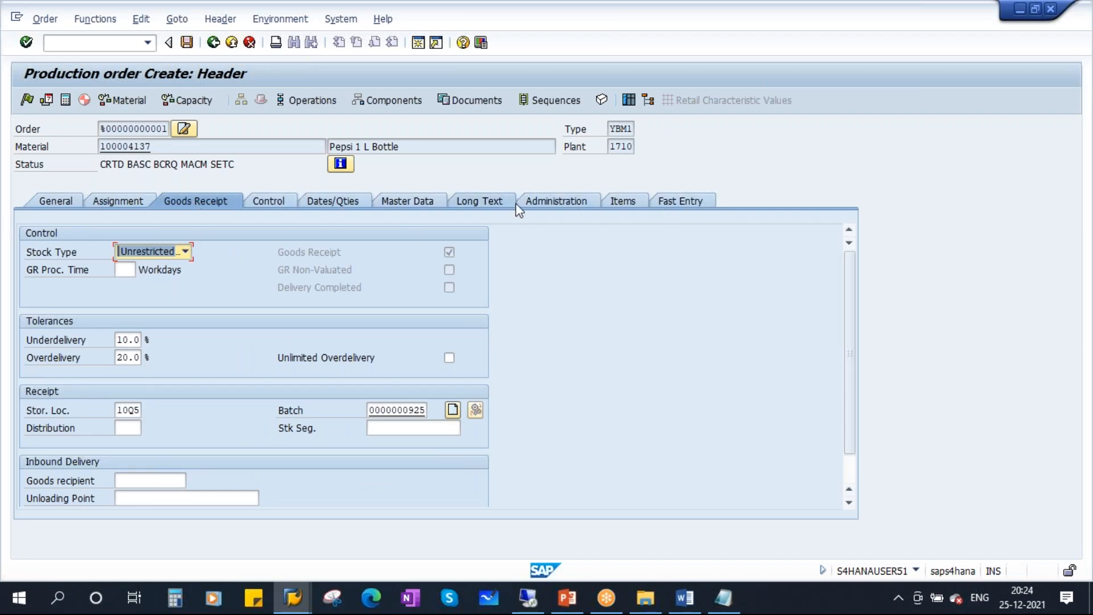
Switch from the SAP production order to the SAP Navigation slide deck in PowerPoint.
{"action": "left_click", "coordinate": [570, 598]}
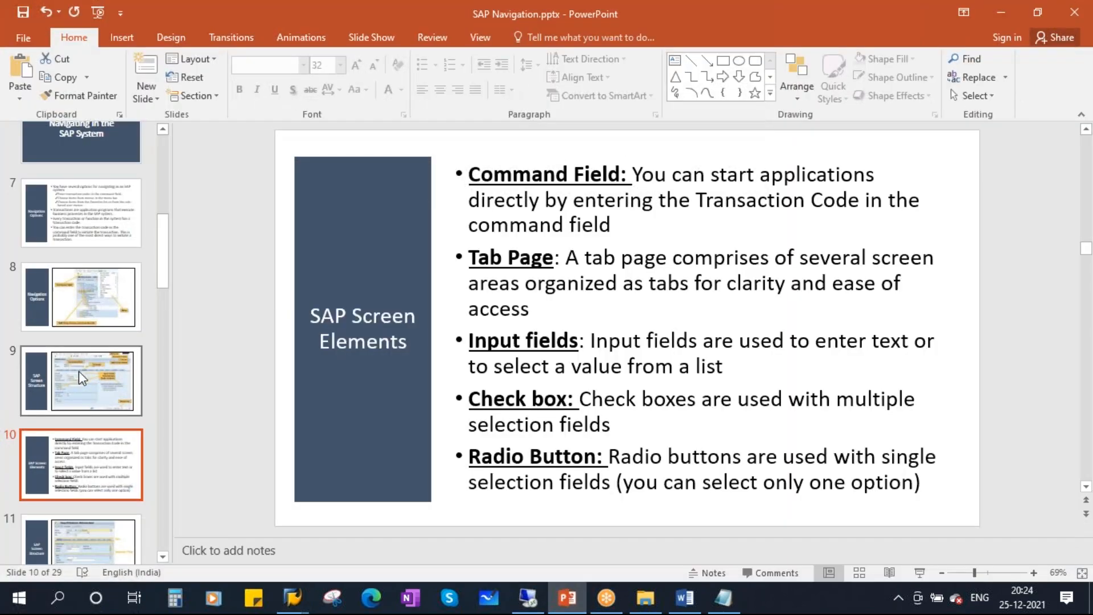
Present slide 11, 'SAP Screen Structure', as a full-screen slide show.
{"action": "left_click", "coordinate": [78, 370]}
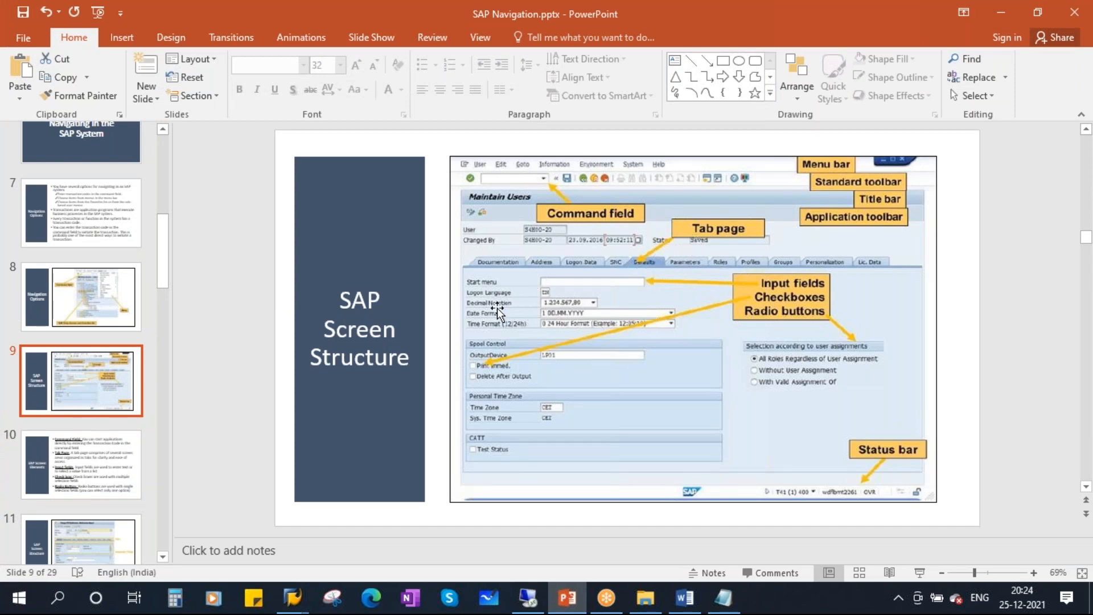
{"action": "scroll", "coordinate": [80, 435], "scroll_direction": "down", "scroll_amount": 3}
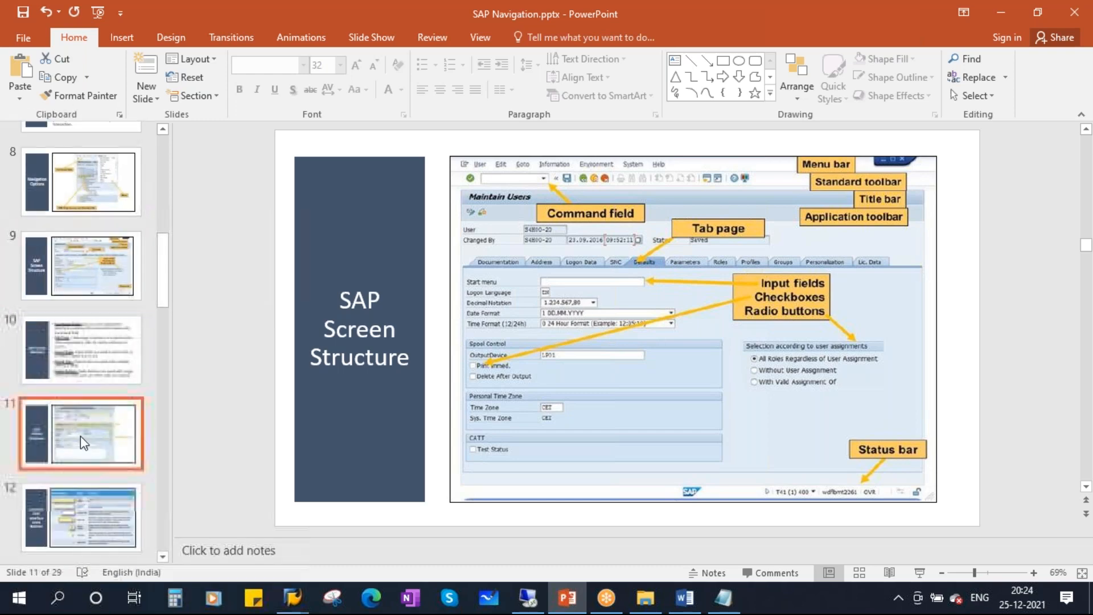
{"action": "left_click", "coordinate": [80, 436]}
{"action": "left_click", "coordinate": [917, 571]}
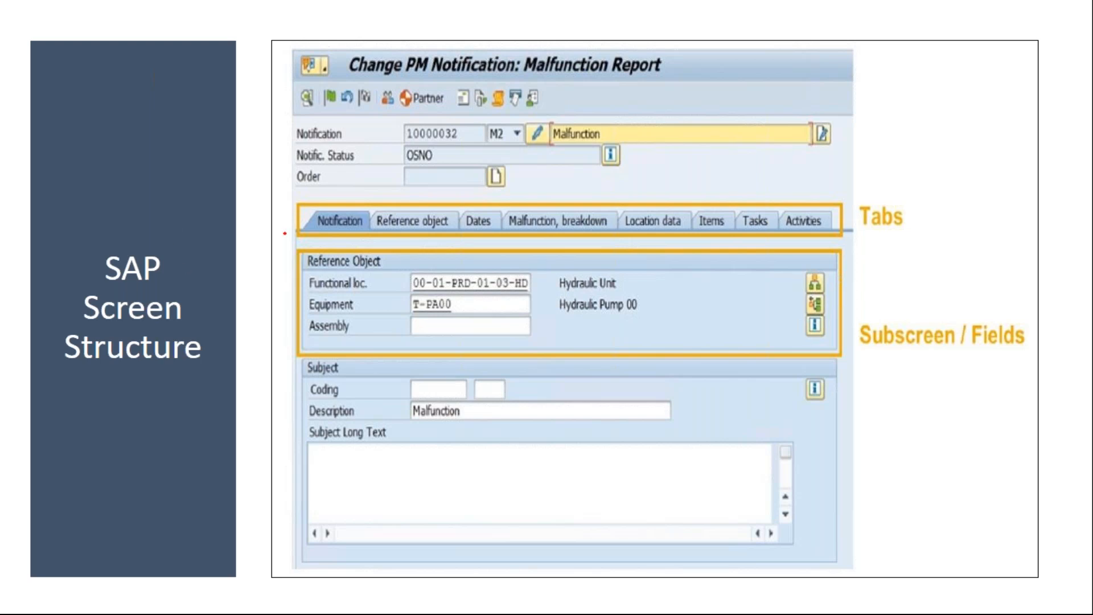
Ink-mark the tabs, Reference Object fields and Subscreen/Fields labels, then erase and exit the show.
{"action": "mouse_move", "coordinate": [332, 220]}
{"action": "left_mouse_down"}
{"action": "mouse_move", "coordinate": [410, 193]}
{"action": "mouse_move", "coordinate": [603, 212]}
{"action": "left_mouse_up"}
{"action": "left_click_drag", "start_coordinate": [671, 225], "coordinate": [739, 208]}
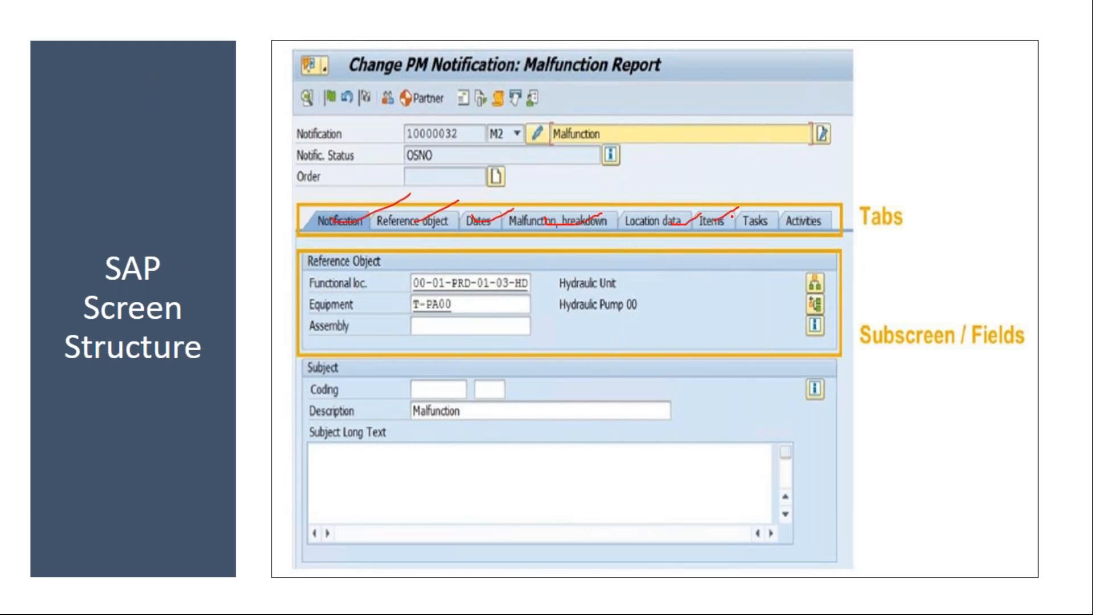
{"action": "mouse_move", "coordinate": [304, 251]}
{"action": "left_mouse_down"}
{"action": "mouse_move", "coordinate": [288, 285]}
{"action": "mouse_move", "coordinate": [448, 353]}
{"action": "mouse_move", "coordinate": [820, 350]}
{"action": "mouse_move", "coordinate": [842, 255]}
{"action": "mouse_move", "coordinate": [470, 251]}
{"action": "mouse_move", "coordinate": [285, 264]}
{"action": "mouse_move", "coordinate": [426, 270]}
{"action": "left_mouse_up"}
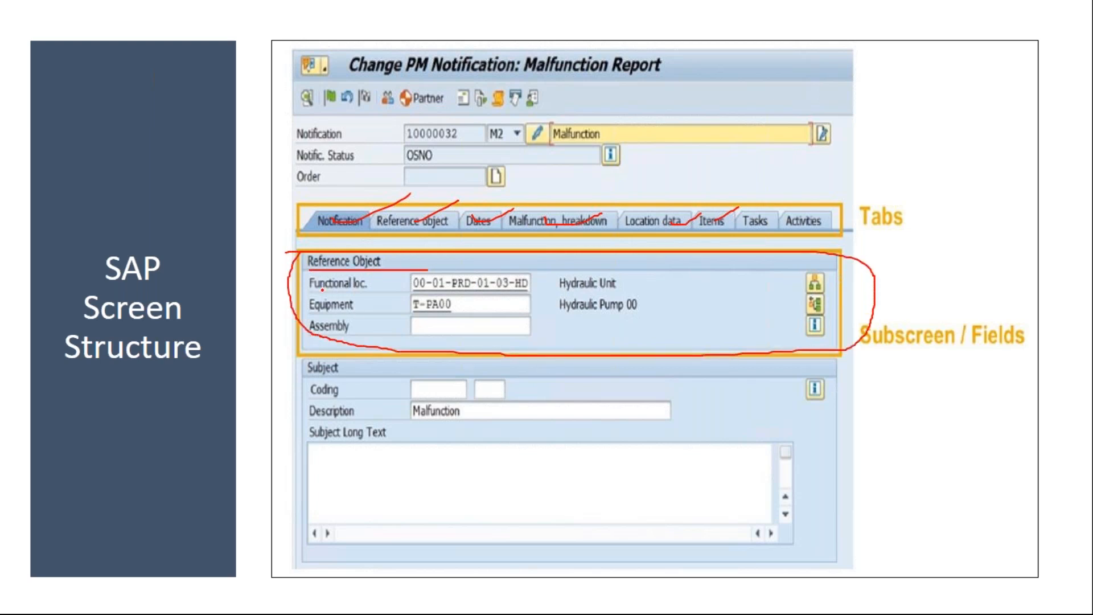
{"action": "mouse_move", "coordinate": [310, 279]}
{"action": "left_mouse_down"}
{"action": "mouse_move", "coordinate": [336, 346]}
{"action": "mouse_move", "coordinate": [673, 294]}
{"action": "mouse_move", "coordinate": [329, 274]}
{"action": "mouse_move", "coordinate": [435, 300]}
{"action": "left_mouse_up"}
{"action": "left_click_drag", "start_coordinate": [399, 336], "coordinate": [441, 326]}
{"action": "mouse_move", "coordinate": [865, 309]}
{"action": "left_mouse_down"}
{"action": "mouse_move", "coordinate": [855, 340]}
{"action": "mouse_move", "coordinate": [902, 316]}
{"action": "mouse_move", "coordinate": [882, 319]}
{"action": "left_mouse_up"}
{"action": "left_click_drag", "start_coordinate": [967, 350], "coordinate": [1010, 353]}
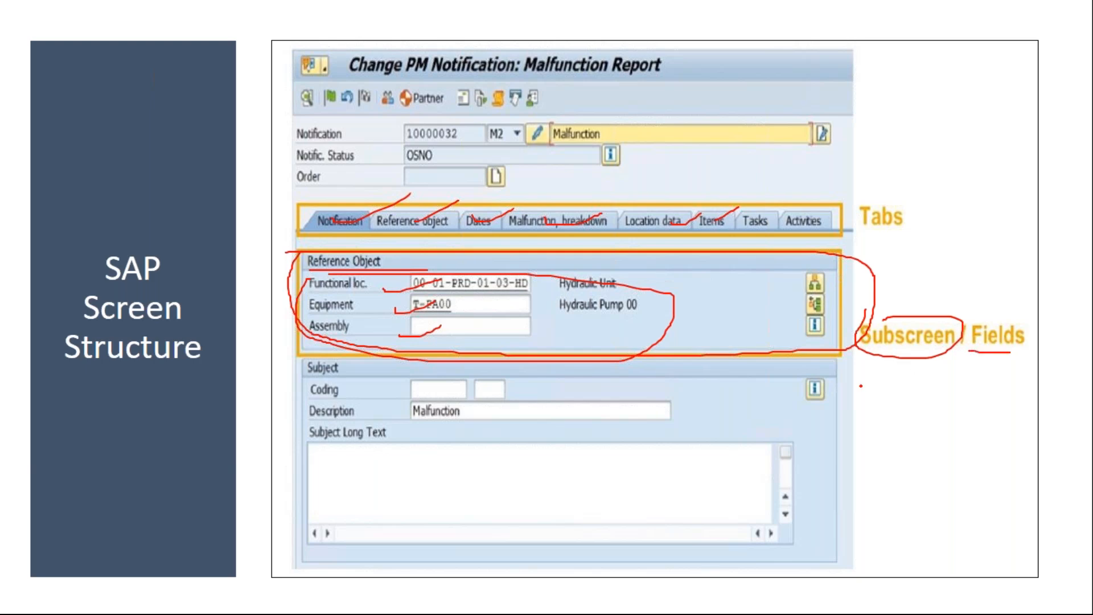
{"action": "key", "text": "e"}
{"action": "key", "text": "Escape"}
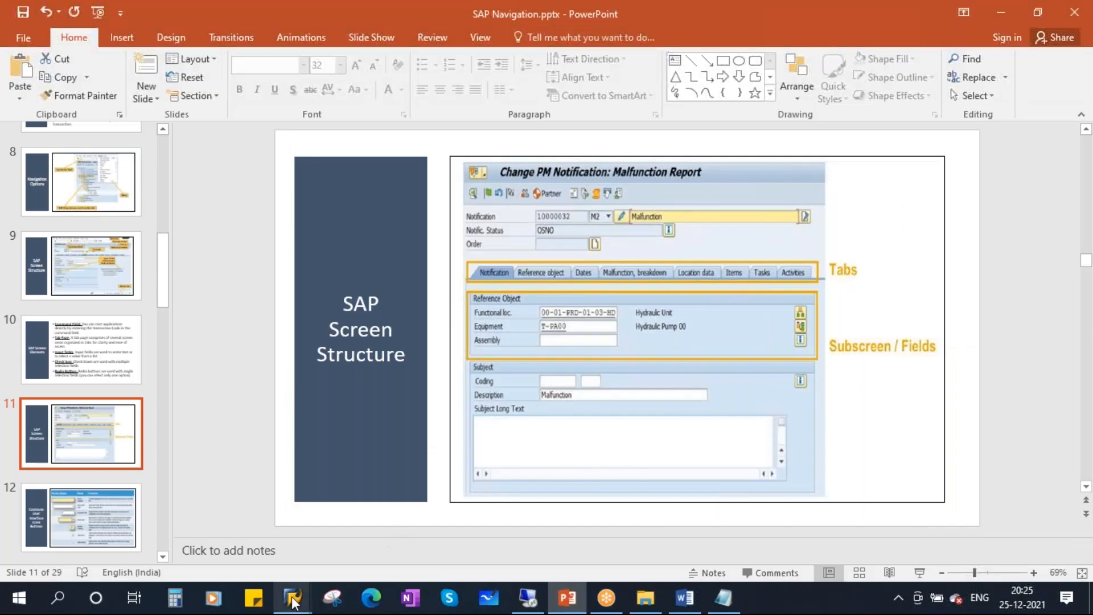
Show the production order's General tab with Total Qty 100 EA and dates, and launch Snipping Tool.
{"action": "mouse_move", "coordinate": [292, 597]}
{"action": "left_click", "coordinate": [396, 518]}
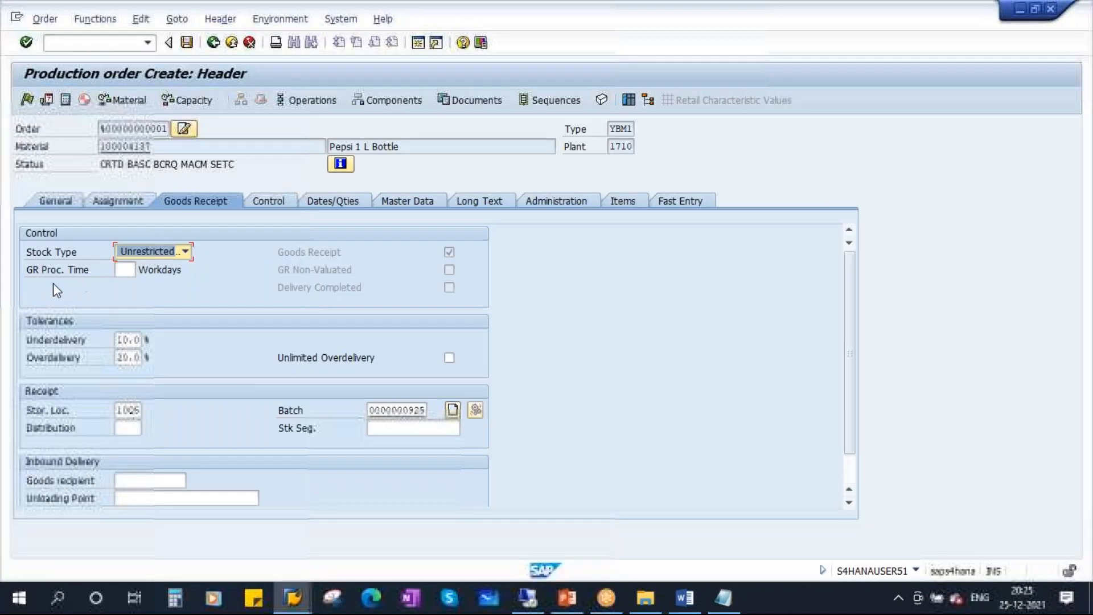
{"action": "left_click", "coordinate": [57, 201]}
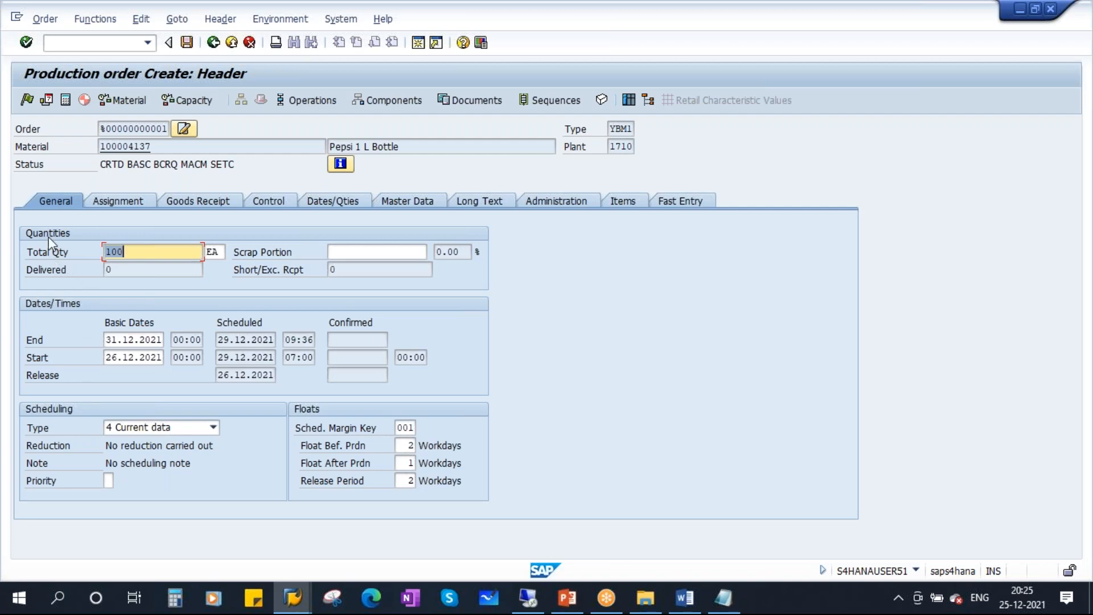
{"action": "left_click", "coordinate": [340, 604]}
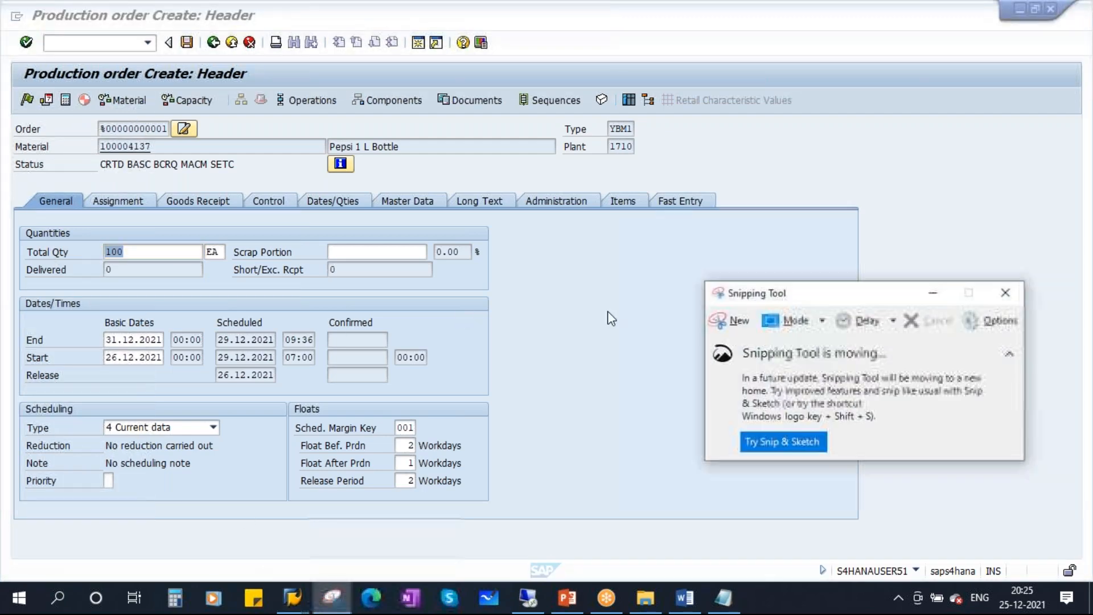
Capture a snip of the production order's General tab panel.
{"action": "left_click", "coordinate": [736, 323]}
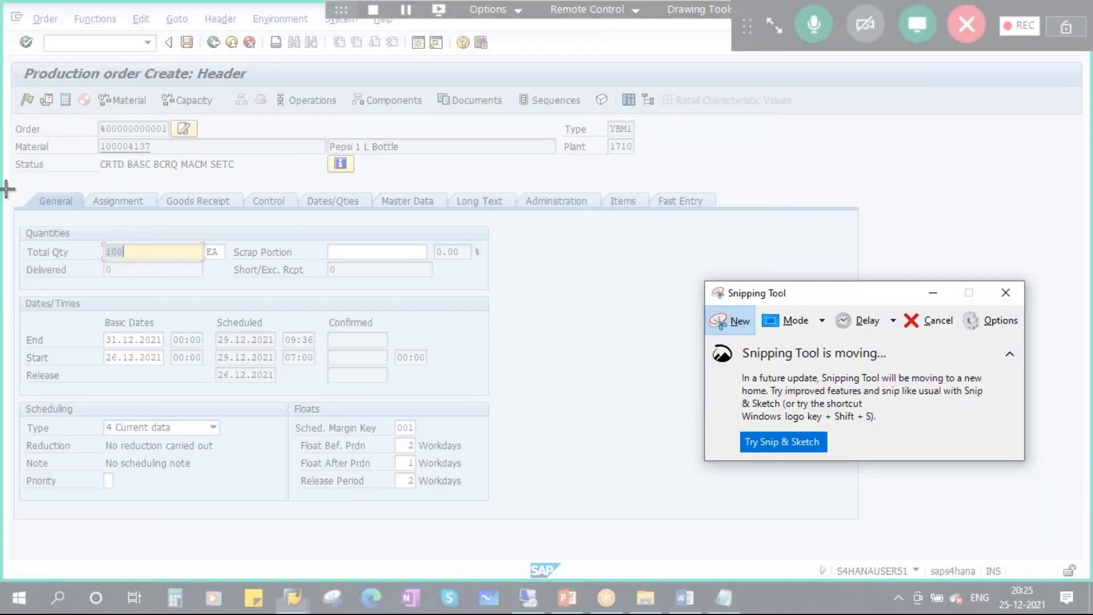
{"action": "left_click_drag", "start_coordinate": [6, 190], "coordinate": [172, 380]}
{"action": "left_click_drag", "start_coordinate": [220, 415], "coordinate": [752, 528]}
Annotate the snip: arrow to General, mark Quantities, Dates/Times, Scheduling, Total Qty and Delivered.
{"action": "mouse_move", "coordinate": [239, 120]}
{"action": "left_mouse_down"}
{"action": "mouse_move", "coordinate": [132, 163]}
{"action": "mouse_move", "coordinate": [78, 211]}
{"action": "mouse_move", "coordinate": [101, 253]}
{"action": "mouse_move", "coordinate": [573, 246]}
{"action": "mouse_move", "coordinate": [404, 170]}
{"action": "mouse_move", "coordinate": [178, 170]}
{"action": "mouse_move", "coordinate": [82, 204]}
{"action": "left_mouse_up"}
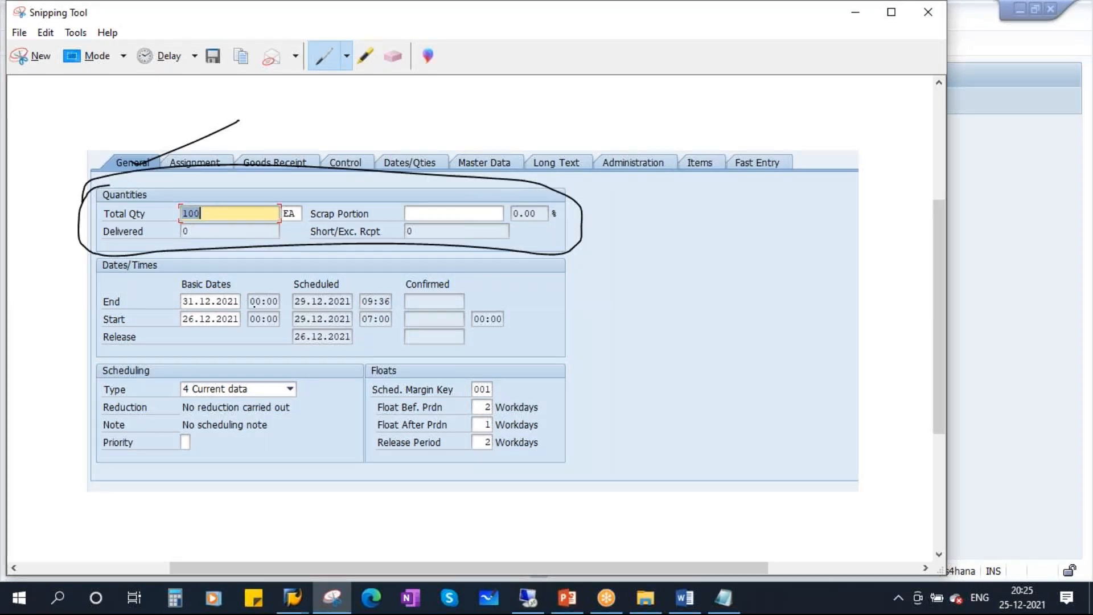
{"action": "mouse_move", "coordinate": [107, 259]}
{"action": "left_mouse_down"}
{"action": "mouse_move", "coordinate": [92, 339]}
{"action": "mouse_move", "coordinate": [453, 357]}
{"action": "mouse_move", "coordinate": [584, 288]}
{"action": "mouse_move", "coordinate": [100, 257]}
{"action": "left_mouse_up"}
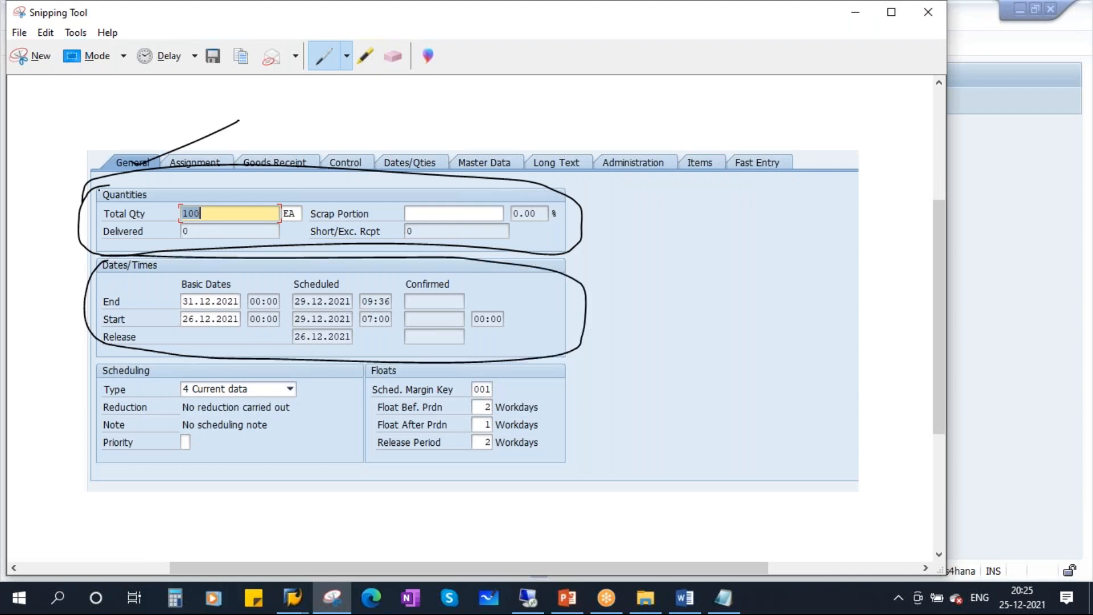
{"action": "left_click_drag", "start_coordinate": [106, 203], "coordinate": [162, 203]}
{"action": "left_click_drag", "start_coordinate": [101, 273], "coordinate": [168, 272]}
{"action": "left_click_drag", "start_coordinate": [98, 385], "coordinate": [167, 385]}
{"action": "mouse_move", "coordinate": [125, 354]}
{"action": "left_mouse_down"}
{"action": "mouse_move", "coordinate": [140, 484]}
{"action": "mouse_move", "coordinate": [580, 444]}
{"action": "mouse_move", "coordinate": [275, 353]}
{"action": "mouse_move", "coordinate": [90, 354]}
{"action": "left_mouse_up"}
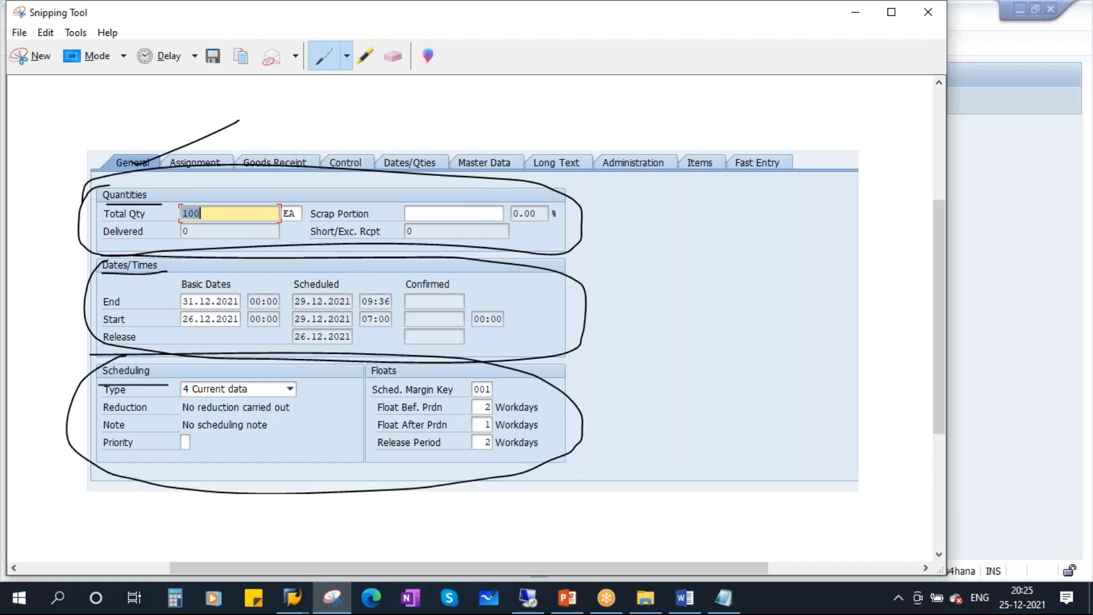
{"action": "left_click_drag", "start_coordinate": [149, 211], "coordinate": [202, 204]}
{"action": "left_click_drag", "start_coordinate": [145, 235], "coordinate": [194, 226]}
Move the annotated snip down the screen and close it.
{"action": "left_click_drag", "start_coordinate": [179, 10], "coordinate": [177, 52]}
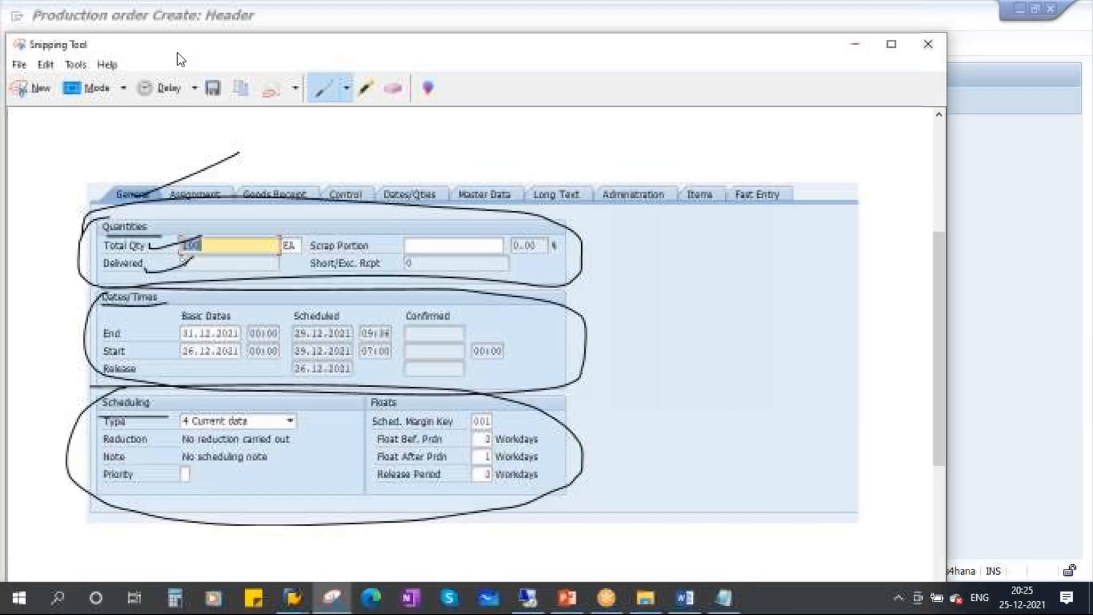
{"action": "left_click_drag", "start_coordinate": [395, 57], "coordinate": [388, 107]}
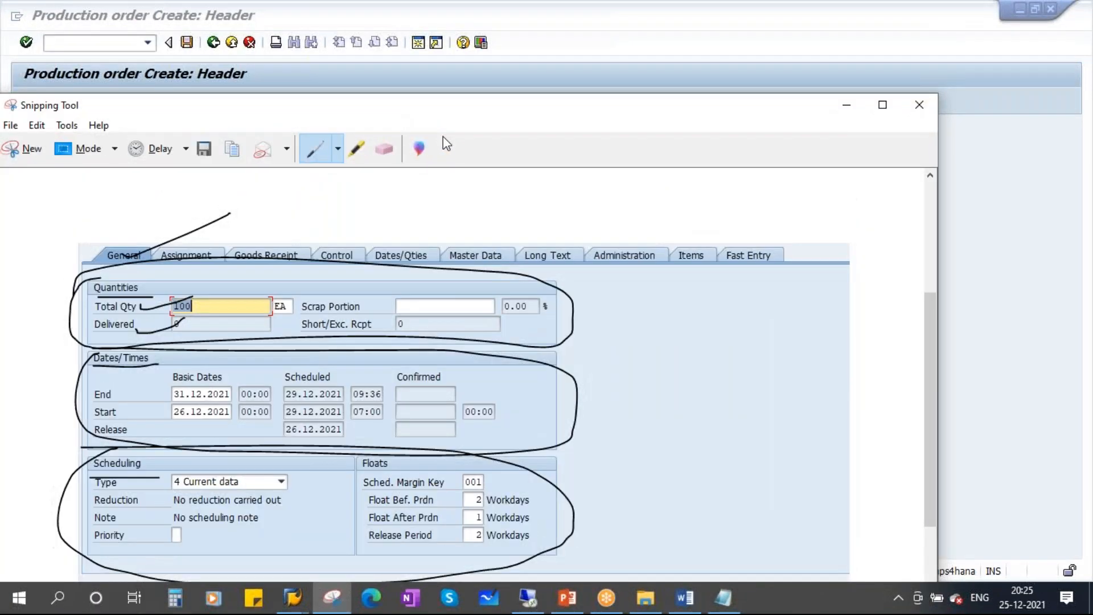
{"action": "left_click", "coordinate": [918, 105]}
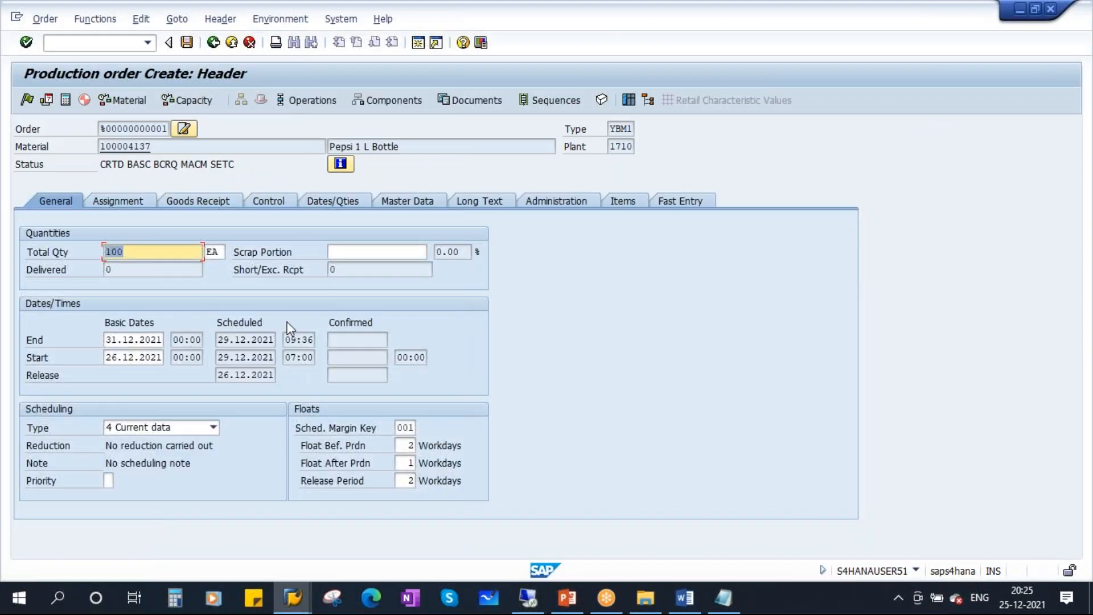
Highlight the Input fields lines on slide 10, then bring the SAP production order back.
{"action": "left_click", "coordinate": [568, 598]}
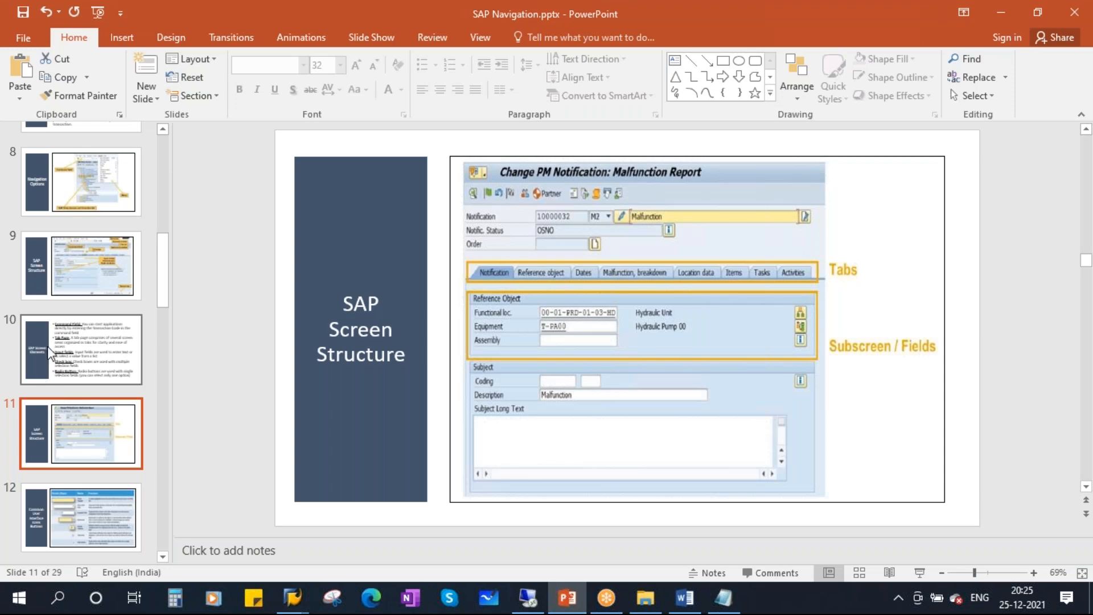
{"action": "left_click", "coordinate": [52, 350]}
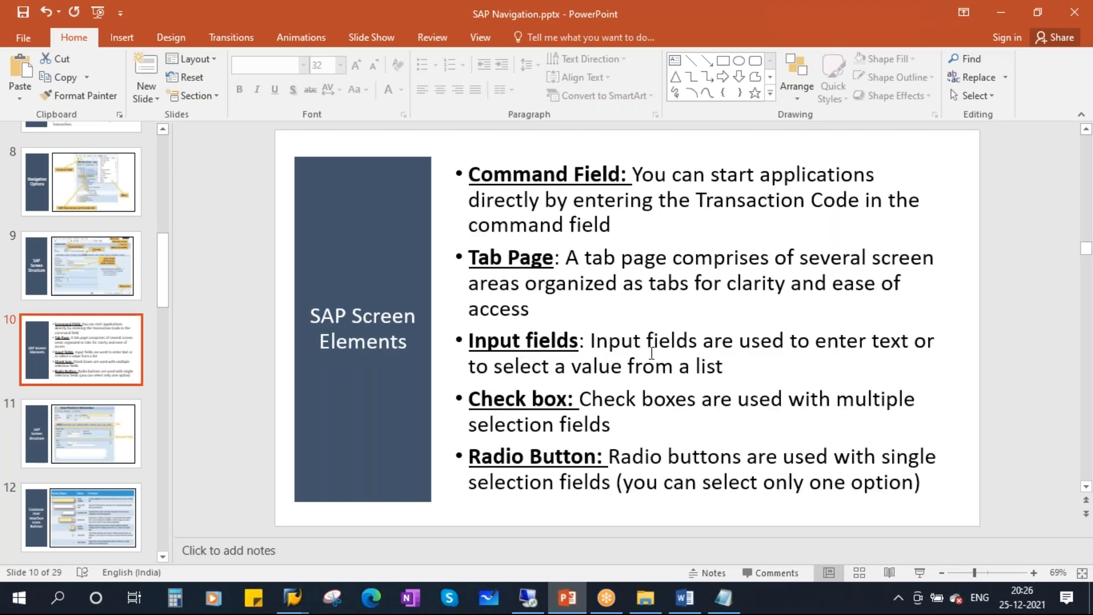
{"action": "left_click_drag", "start_coordinate": [592, 342], "coordinate": [928, 342]}
{"action": "left_click_drag", "start_coordinate": [470, 369], "coordinate": [749, 366]}
{"action": "left_click", "coordinate": [754, 381]}
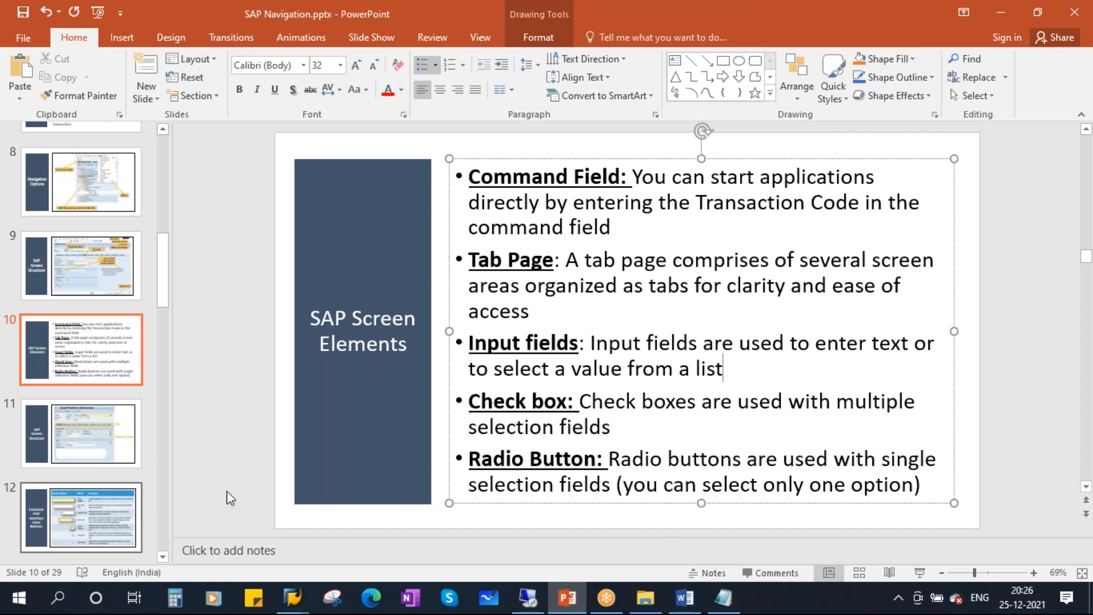
{"action": "left_click", "coordinate": [290, 599]}
{"action": "left_click", "coordinate": [380, 505]}
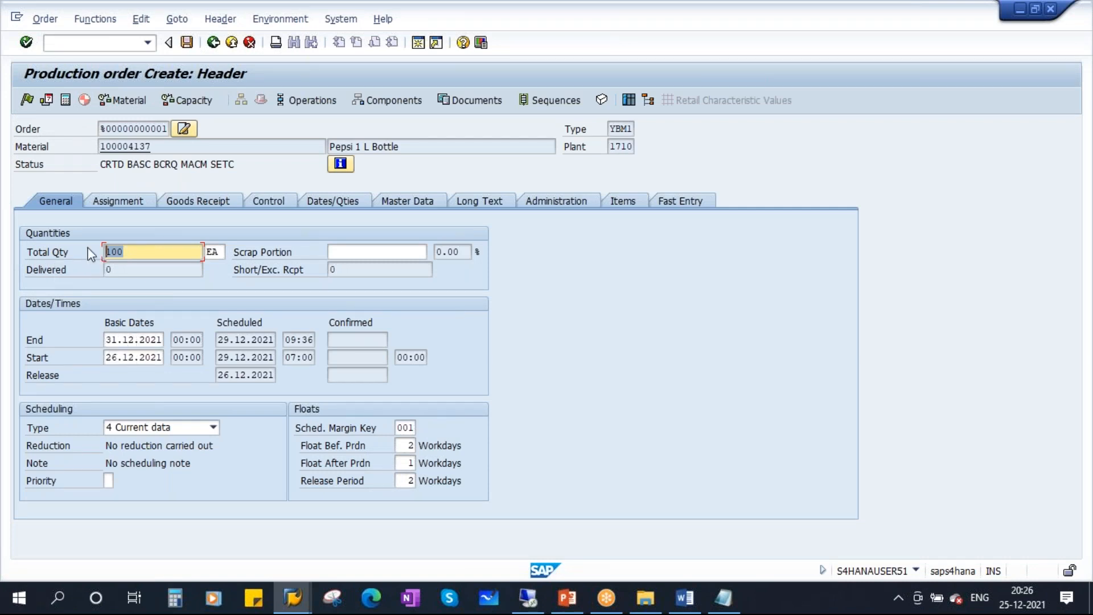
Step focus through Scrap Portion, basic start and end dates and Delivered, then return to PowerPoint.
{"action": "left_click", "coordinate": [345, 251]}
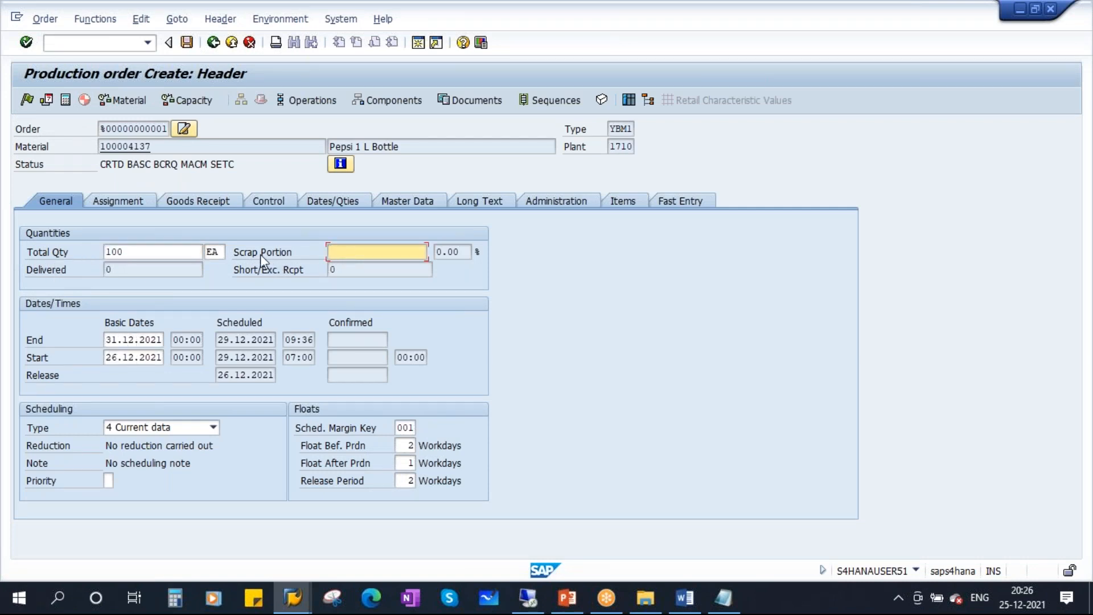
{"action": "left_click", "coordinate": [121, 357]}
{"action": "left_click", "coordinate": [122, 339]}
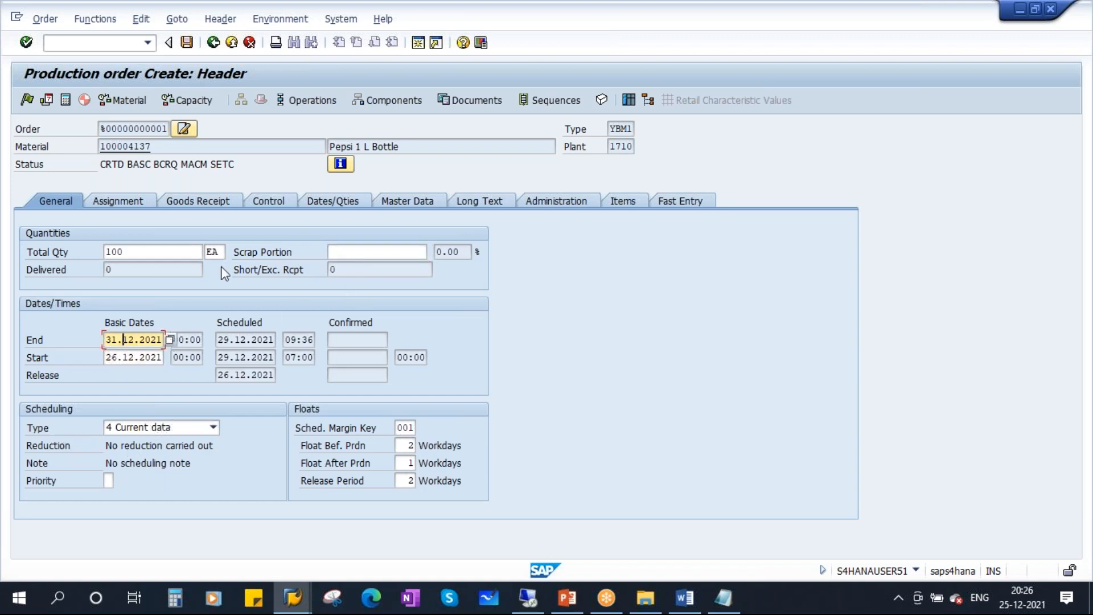
{"action": "left_click", "coordinate": [148, 271]}
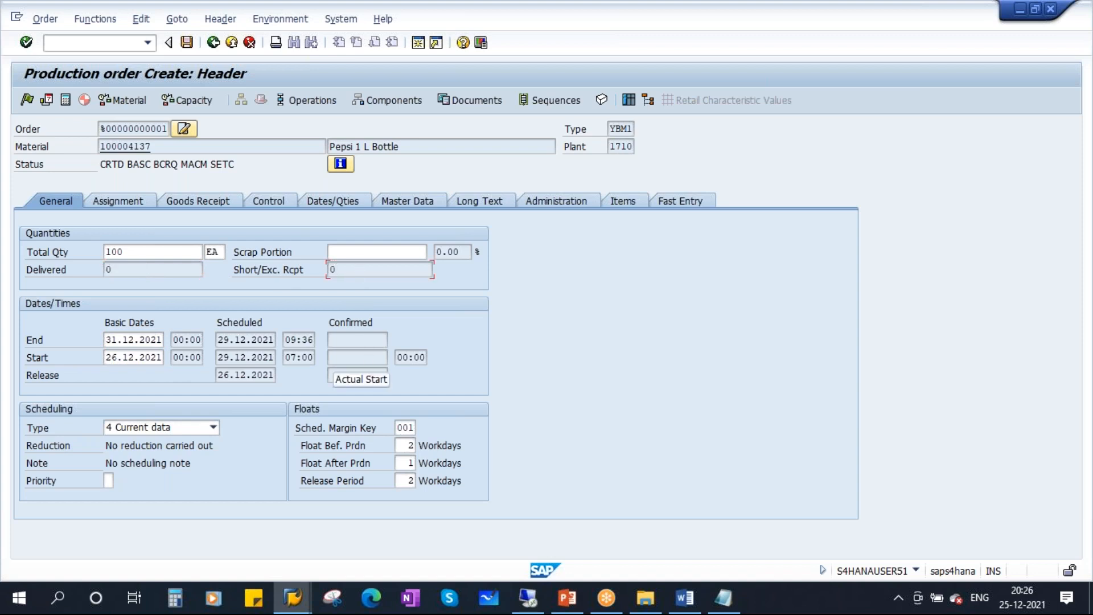
{"action": "key", "text": "alt+Tab"}
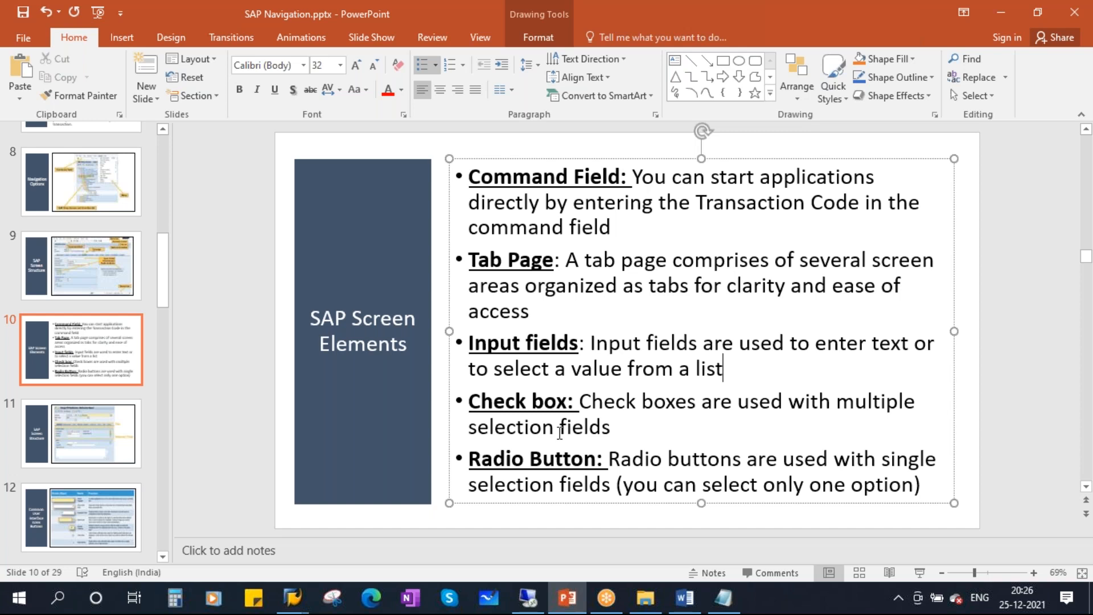
Move through the slides to 'Common User Interface Icons Buttons'.
{"action": "left_click", "coordinate": [87, 443]}
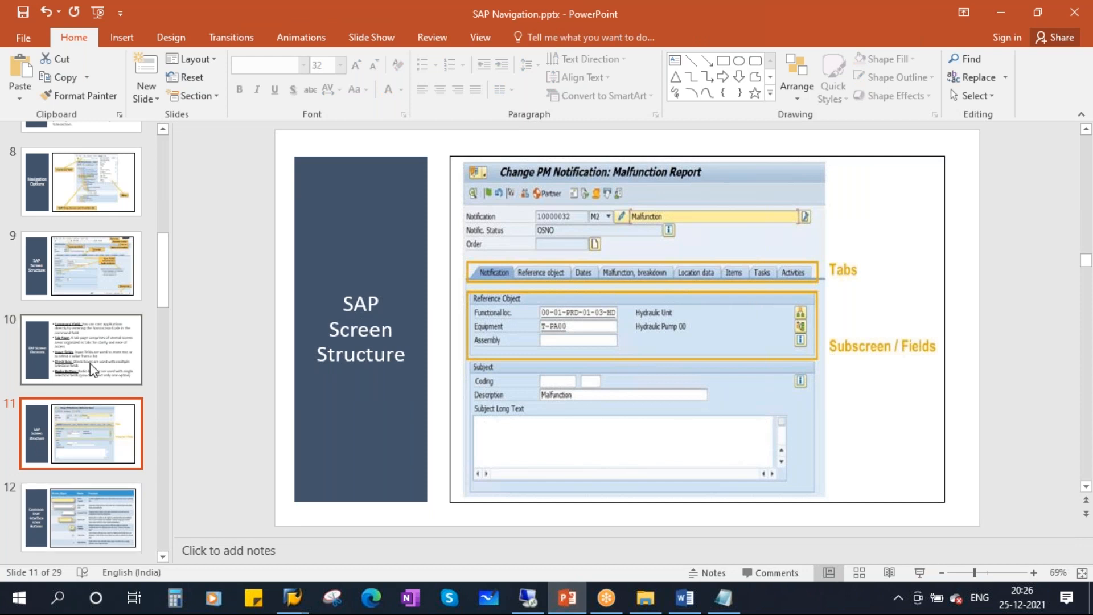
{"action": "left_click", "coordinate": [93, 286]}
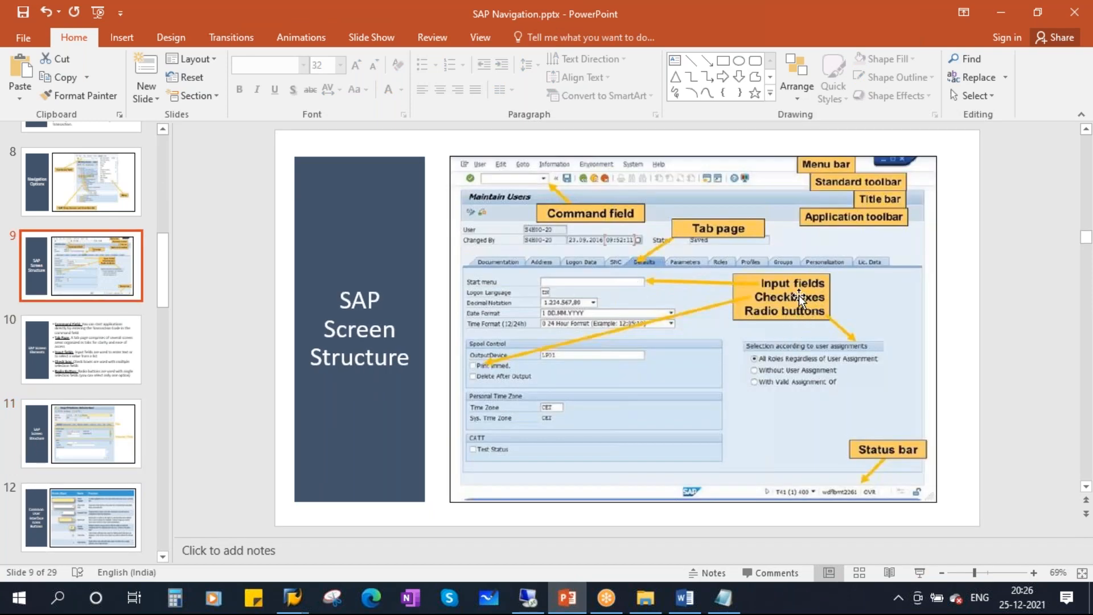
{"action": "scroll", "coordinate": [85, 471], "scroll_direction": "down", "scroll_amount": 2}
{"action": "left_click", "coordinate": [88, 439]}
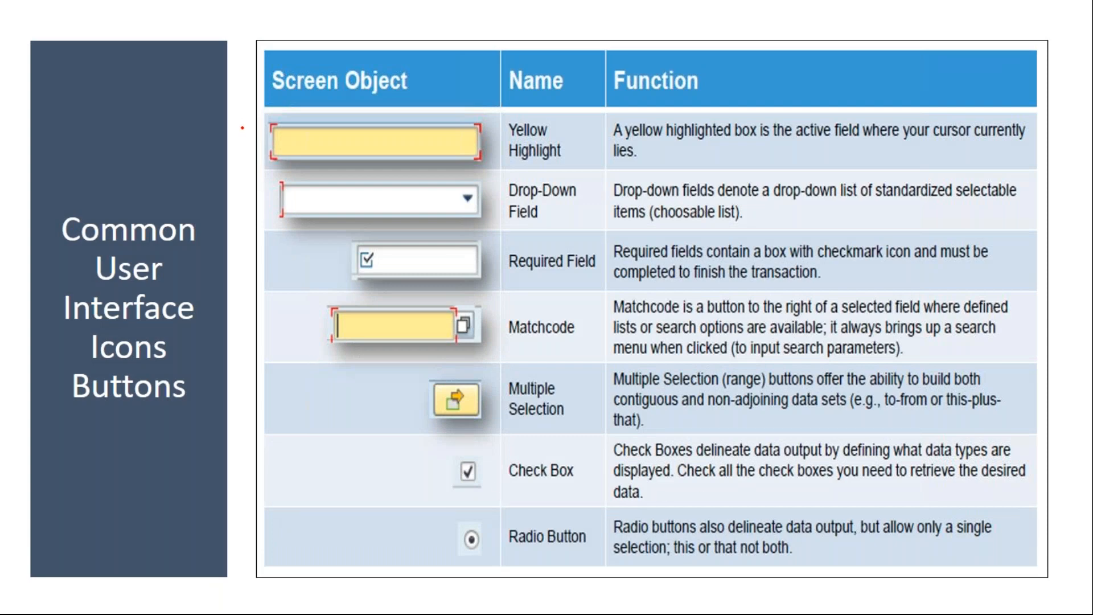
Underline the Yellow Highlight example and description in red ink, then erase it and end the show.
{"action": "mouse_move", "coordinate": [259, 143]}
{"action": "left_mouse_down"}
{"action": "mouse_move", "coordinate": [291, 147]}
{"action": "mouse_move", "coordinate": [326, 174]}
{"action": "mouse_move", "coordinate": [514, 151]}
{"action": "mouse_move", "coordinate": [277, 112]}
{"action": "left_mouse_up"}
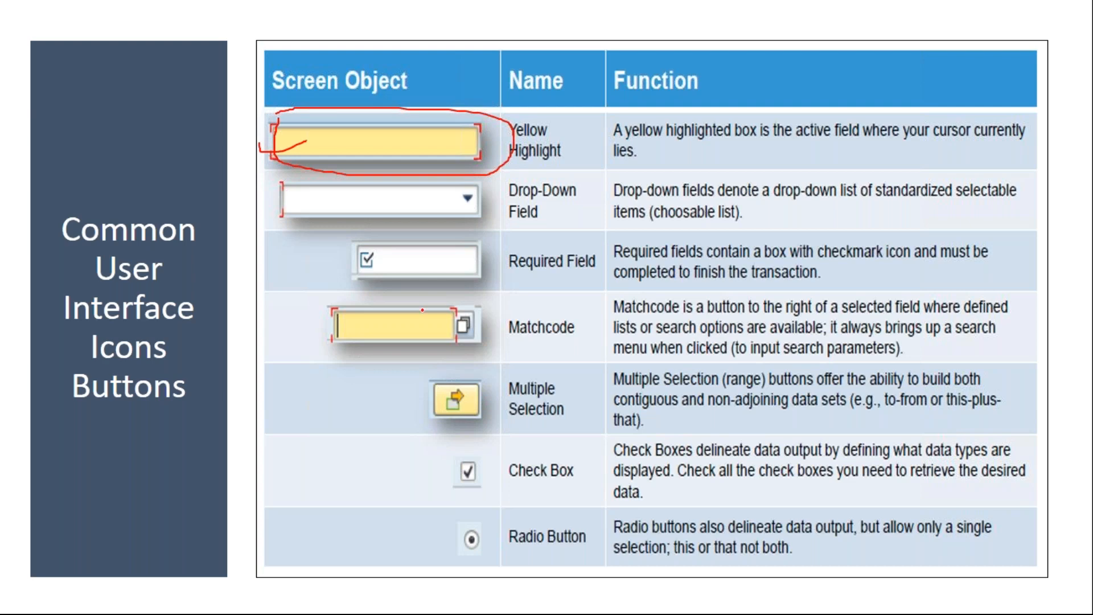
{"action": "left_click_drag", "start_coordinate": [339, 149], "coordinate": [394, 134]}
{"action": "left_click_drag", "start_coordinate": [612, 138], "coordinate": [1014, 136]}
{"action": "left_click_drag", "start_coordinate": [615, 164], "coordinate": [642, 164]}
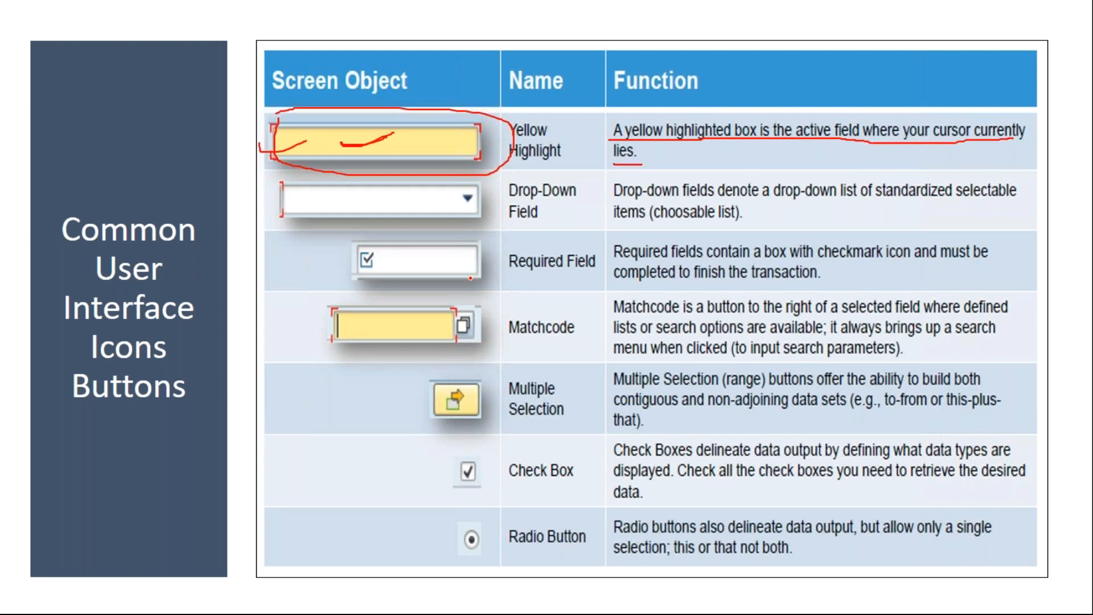
{"action": "key", "text": "e"}
{"action": "key", "text": "Escape"}
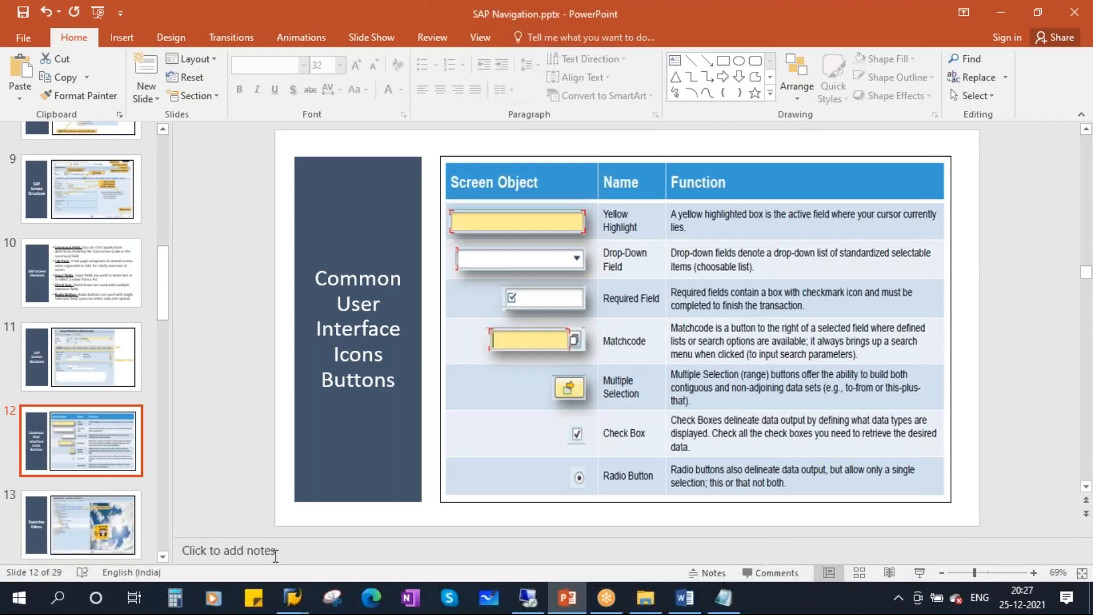
{"action": "mouse_move", "coordinate": [293, 597]}
{"action": "left_click", "coordinate": [427, 541]}
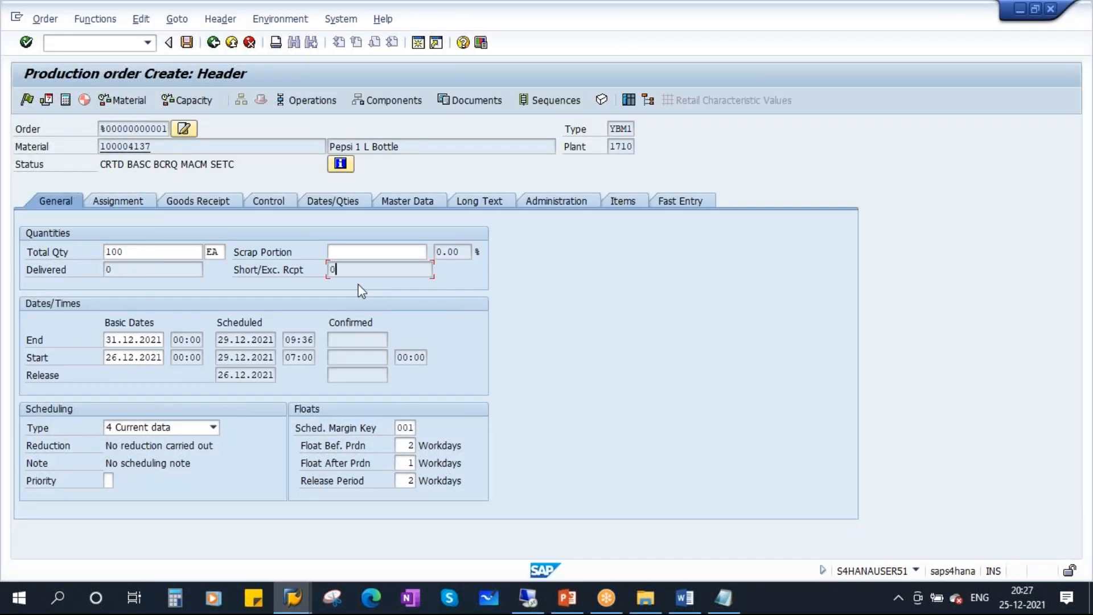
{"action": "left_click", "coordinate": [341, 251]}
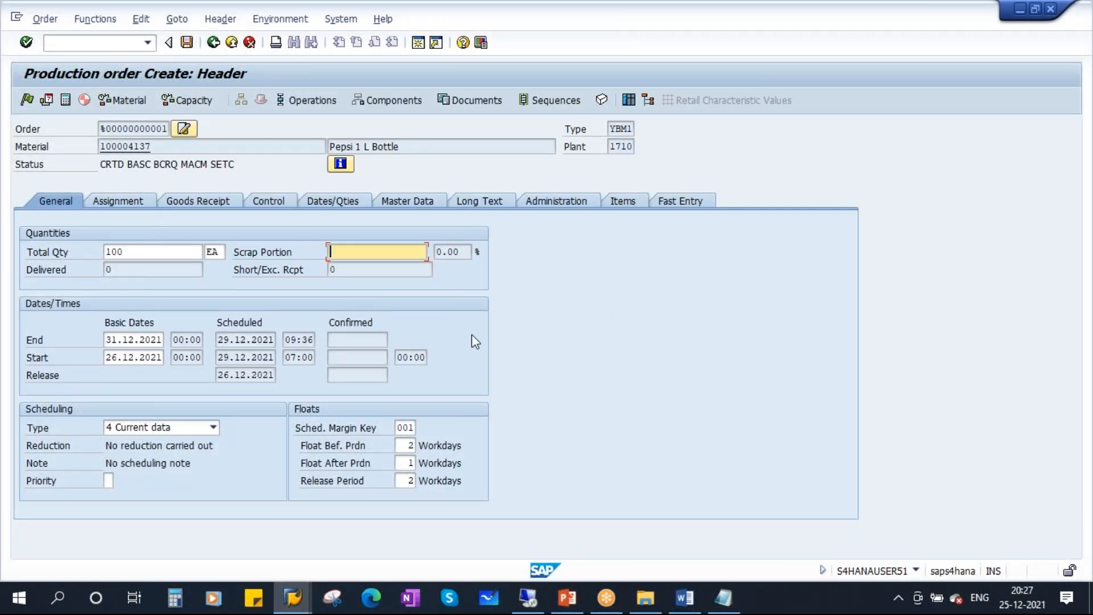
{"action": "left_click", "coordinate": [133, 255]}
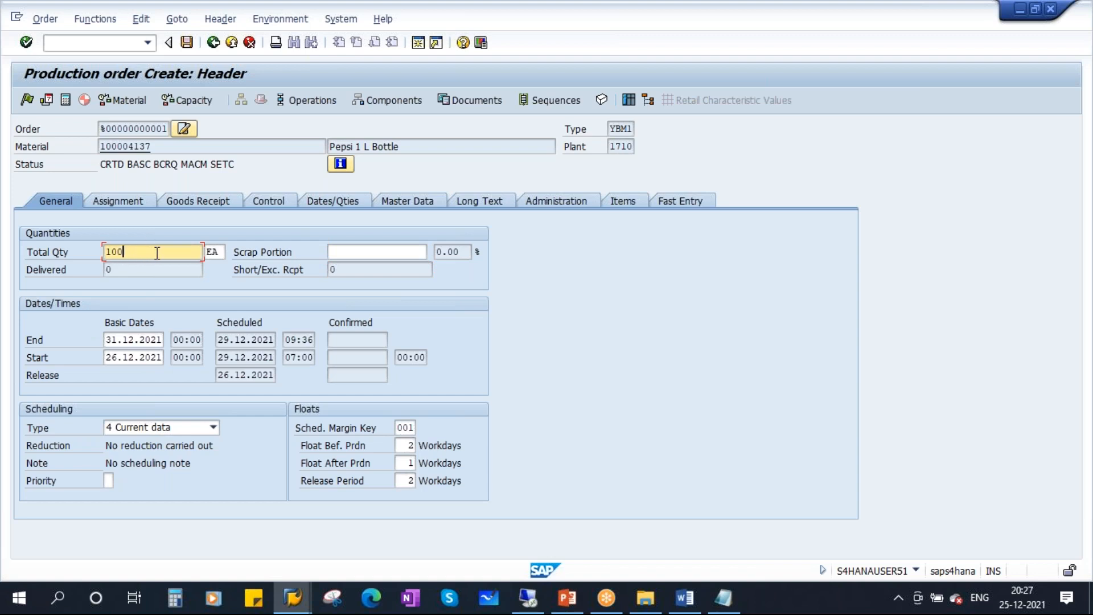
{"action": "left_click", "coordinate": [341, 252]}
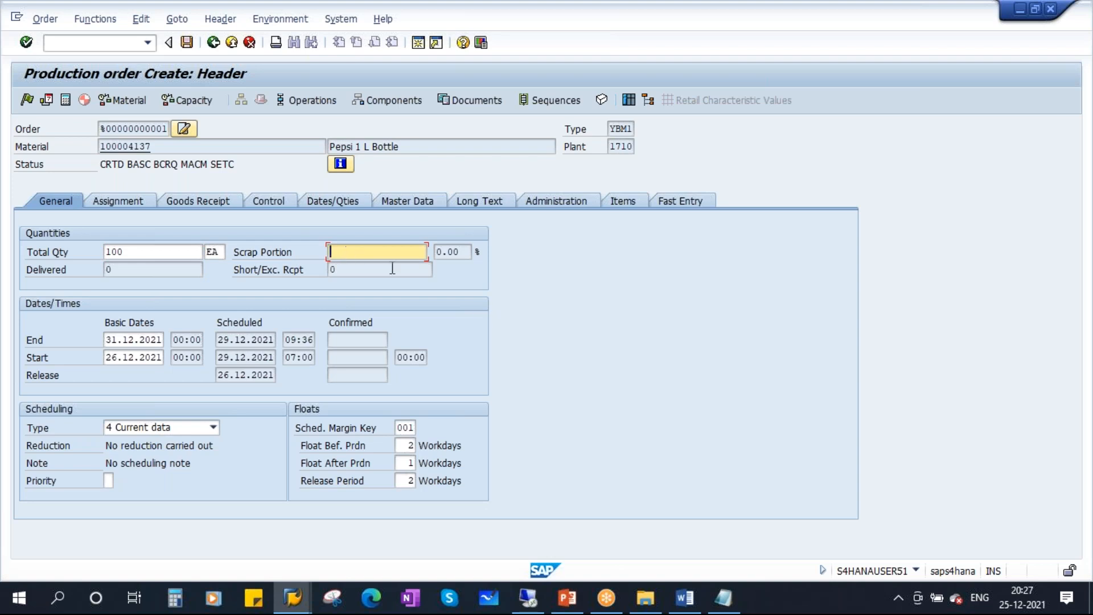
{"action": "left_click", "coordinate": [567, 598]}
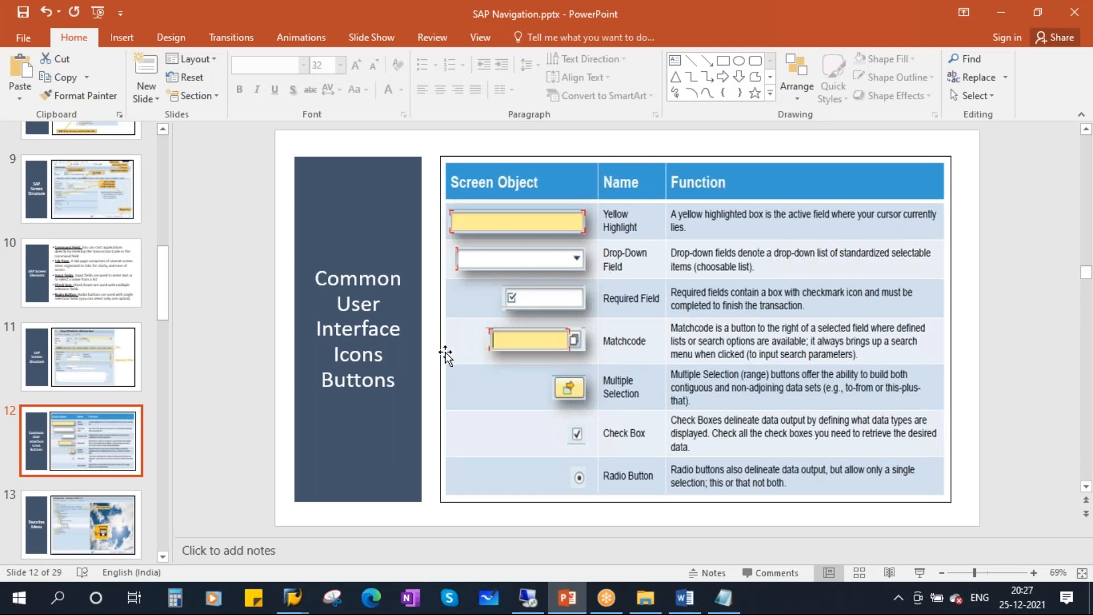
{"action": "key", "text": "alt+Tab"}
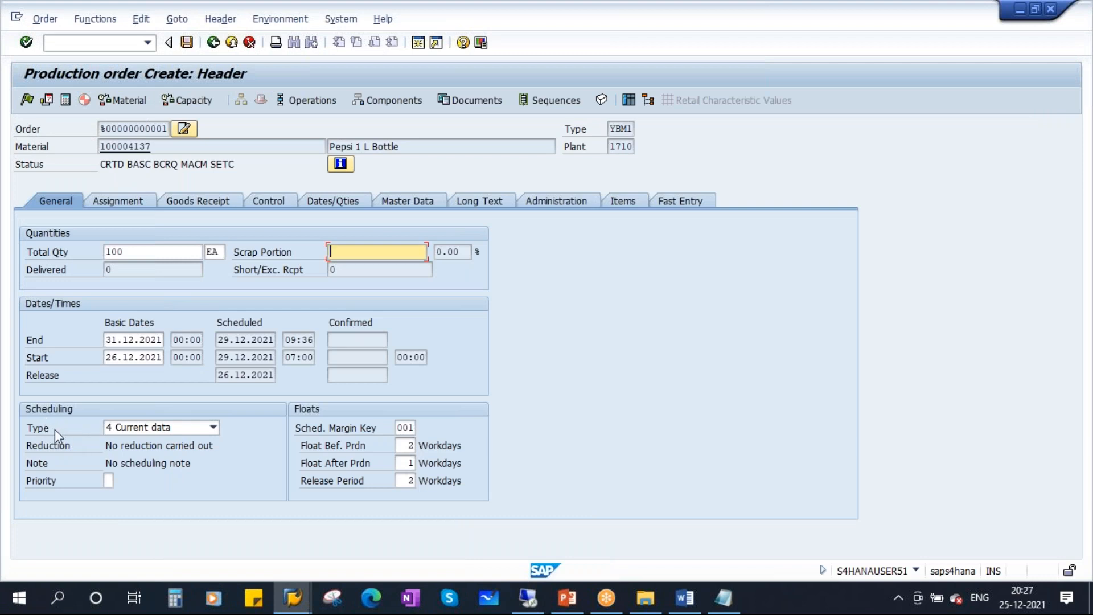
{"action": "left_click", "coordinate": [213, 428]}
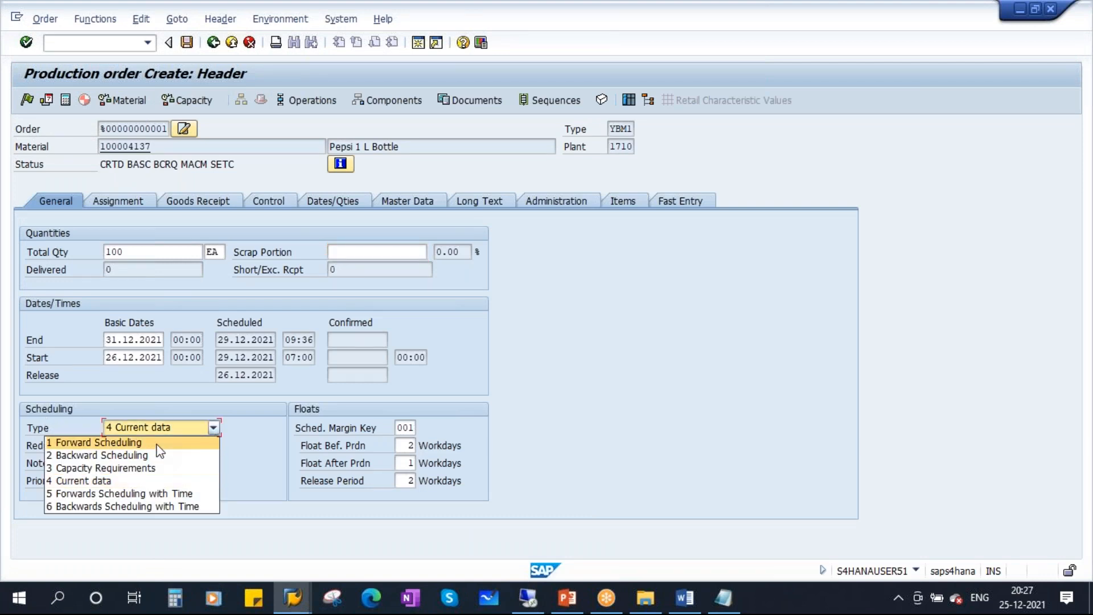
{"action": "left_click", "coordinate": [214, 432]}
{"action": "left_click", "coordinate": [213, 430]}
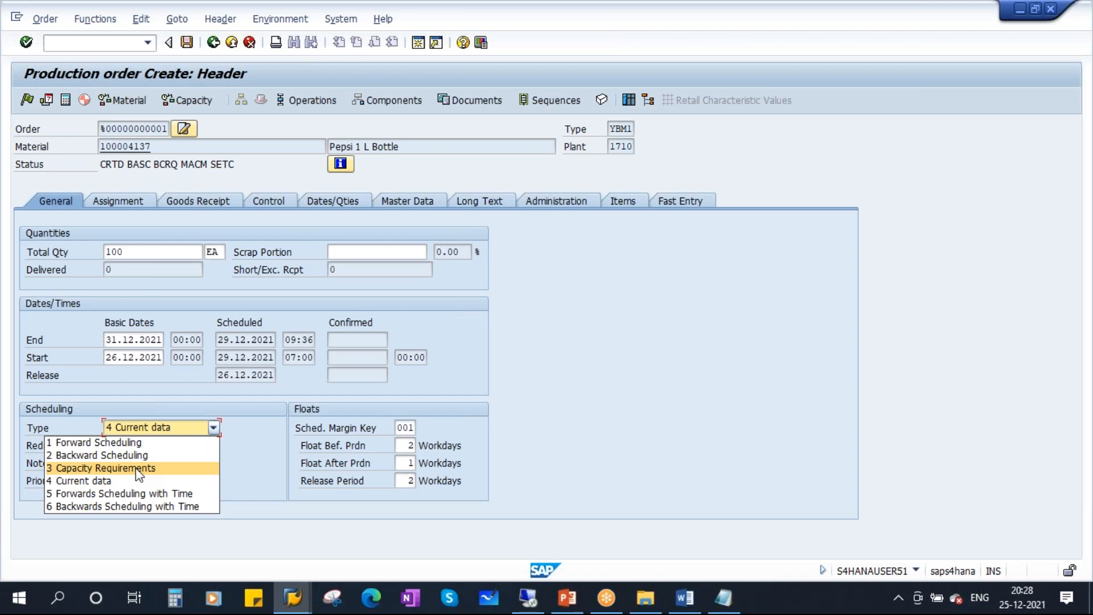
{"action": "left_click", "coordinate": [245, 432]}
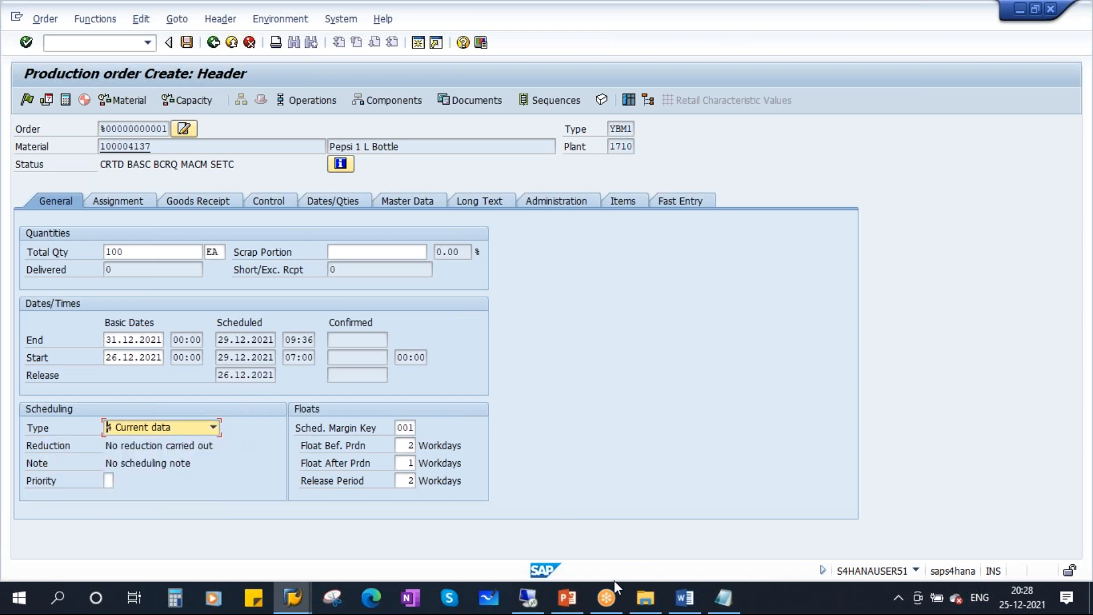
{"action": "left_click", "coordinate": [566, 597]}
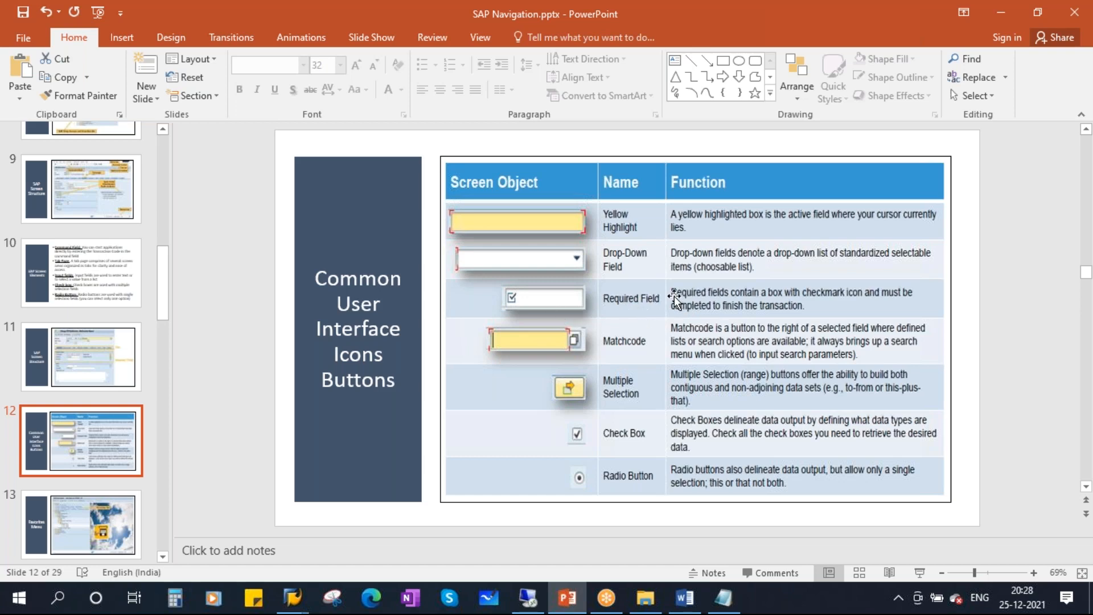
Ink the Required Field checkmark and description on slide 12, clear it, and return to SAP.
{"action": "left_click", "coordinate": [919, 571]}
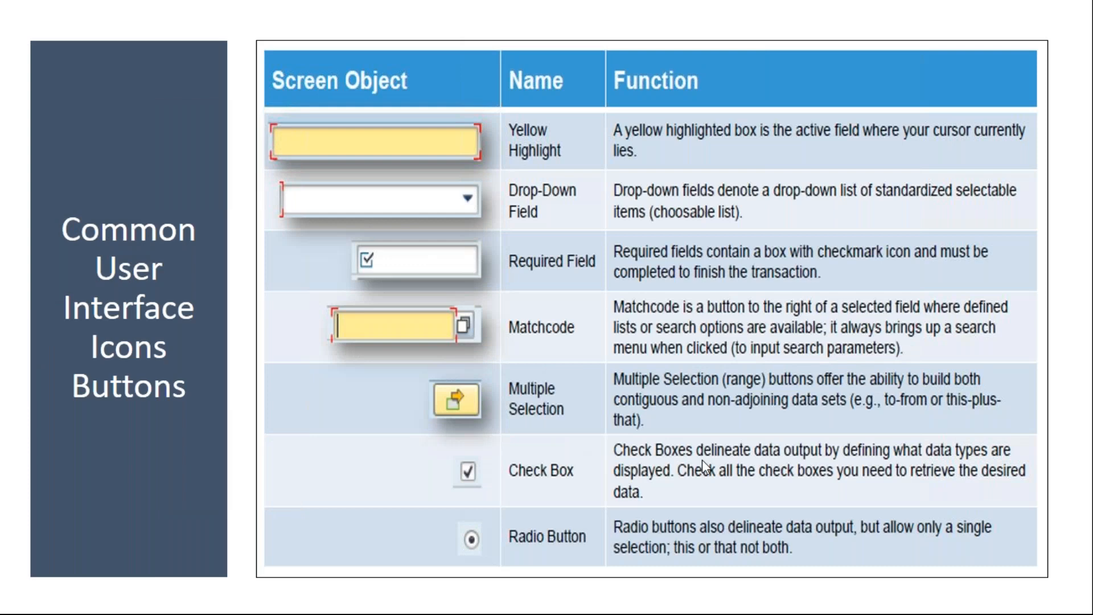
{"action": "mouse_move", "coordinate": [362, 247]}
{"action": "left_mouse_down"}
{"action": "mouse_move", "coordinate": [342, 257]}
{"action": "mouse_move", "coordinate": [378, 274]}
{"action": "mouse_move", "coordinate": [352, 246]}
{"action": "mouse_move", "coordinate": [379, 274]}
{"action": "mouse_move", "coordinate": [391, 253]}
{"action": "left_mouse_up"}
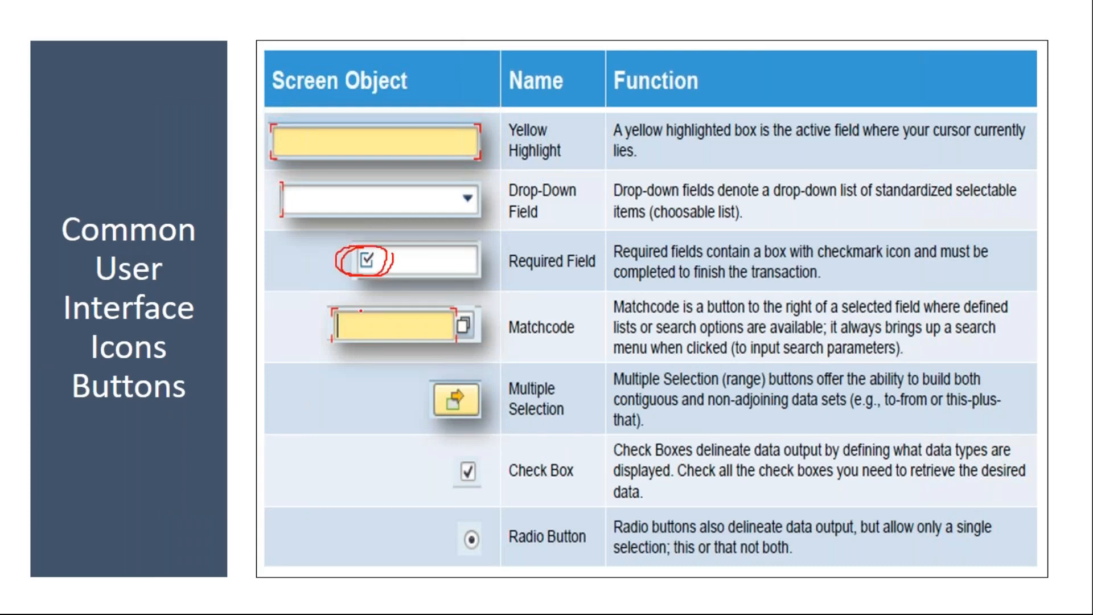
{"action": "left_click_drag", "start_coordinate": [622, 264], "coordinate": [990, 264]}
{"action": "left_click_drag", "start_coordinate": [624, 283], "coordinate": [807, 279]}
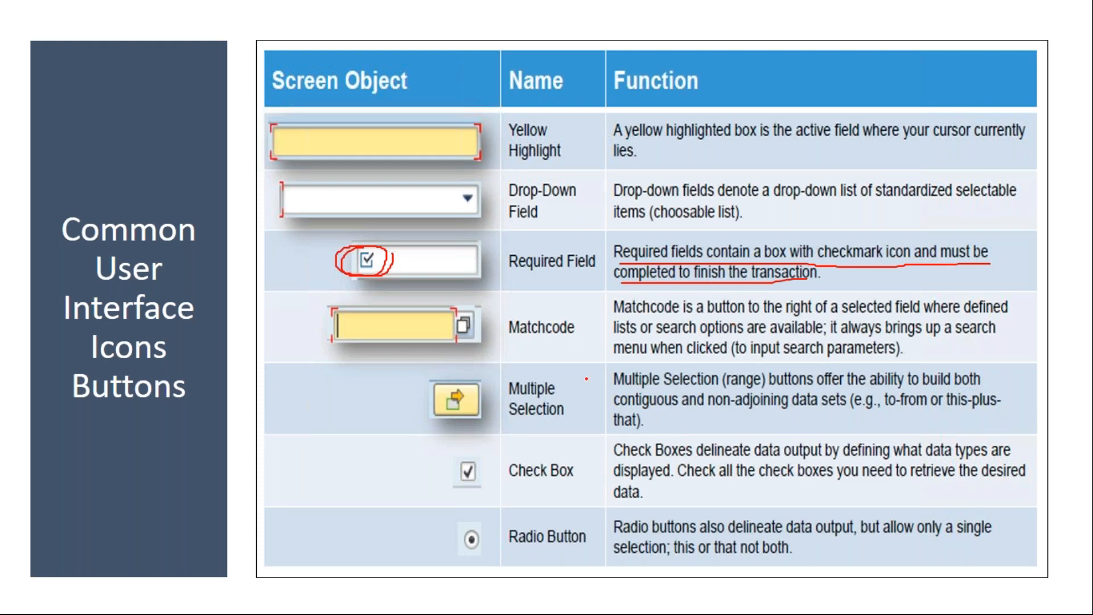
{"action": "key", "text": "e"}
{"action": "key", "text": "Escape"}
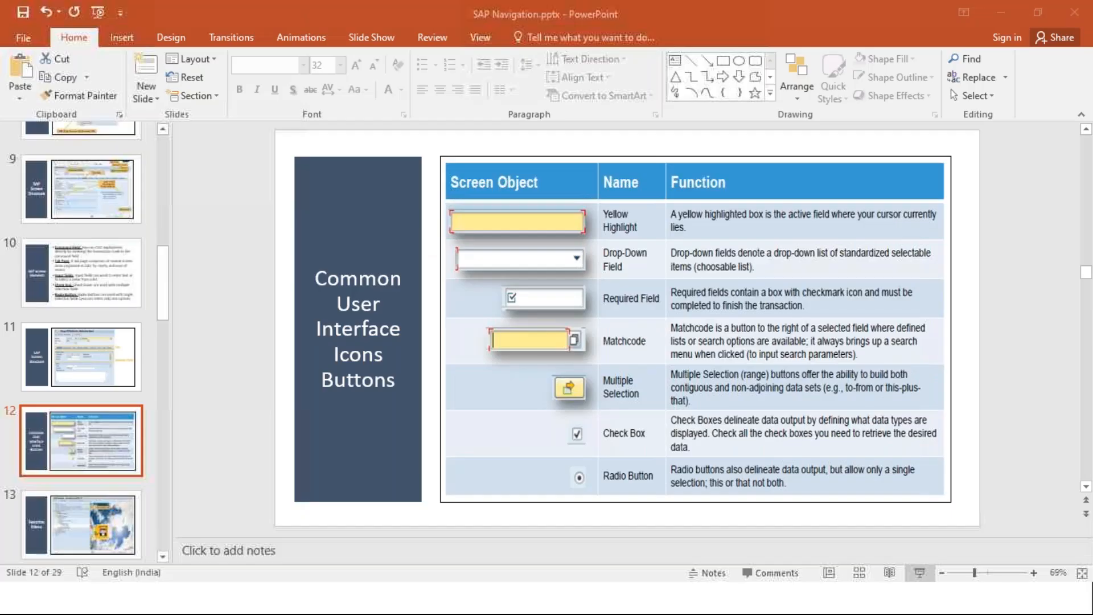
{"action": "mouse_move", "coordinate": [292, 598]}
{"action": "left_click", "coordinate": [380, 519]}
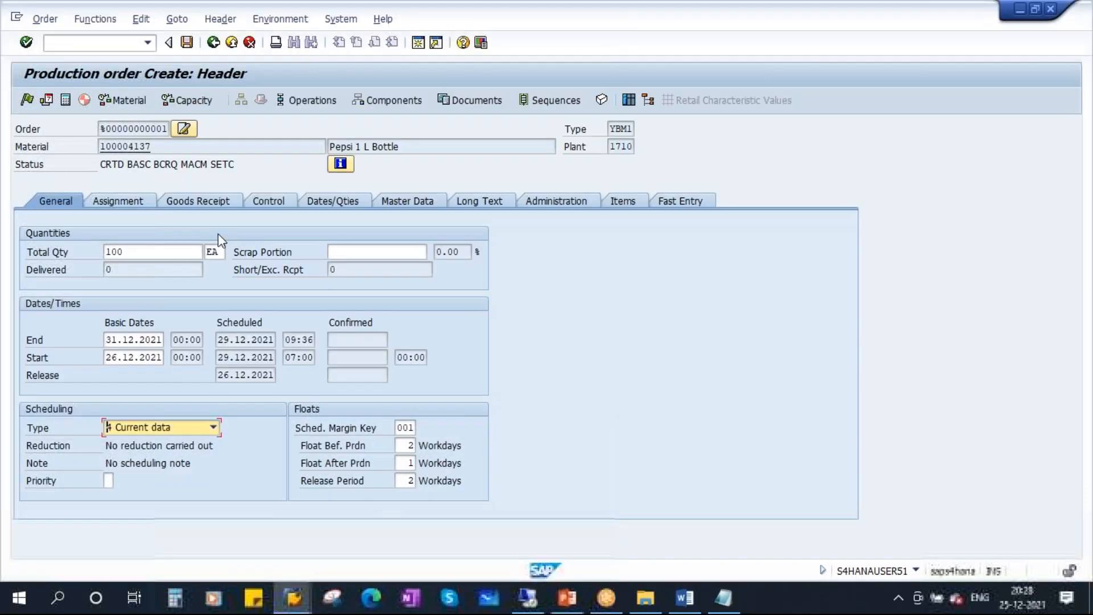
Delete the Total Qty value and try the Assignment tab, triggering the required-field error.
{"action": "left_click_drag", "start_coordinate": [136, 255], "coordinate": [94, 256]}
{"action": "key", "text": "BackSpace"}
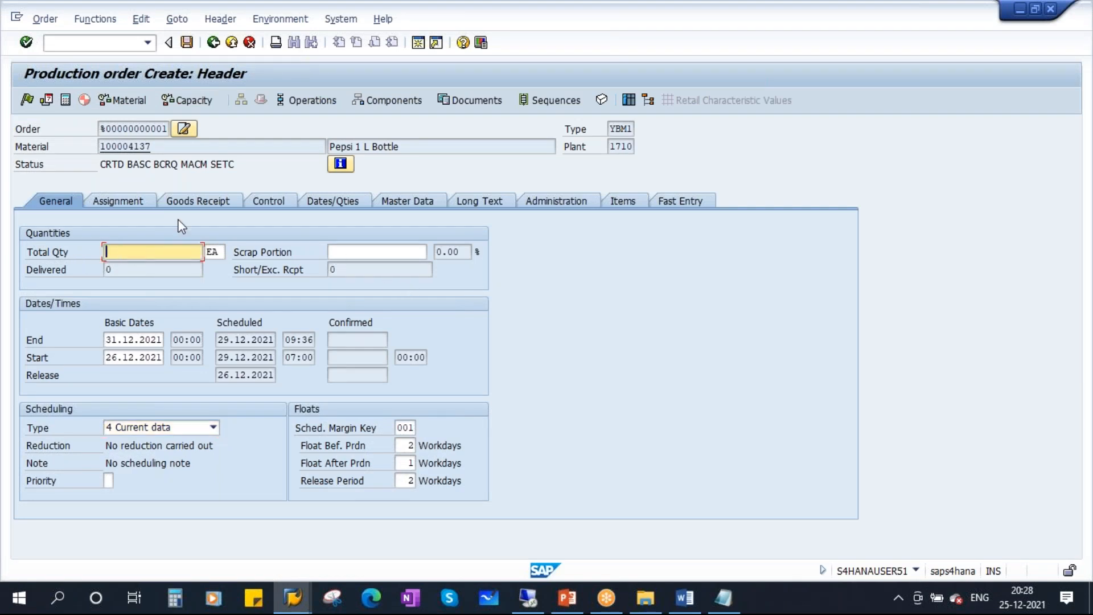
{"action": "left_click", "coordinate": [129, 201]}
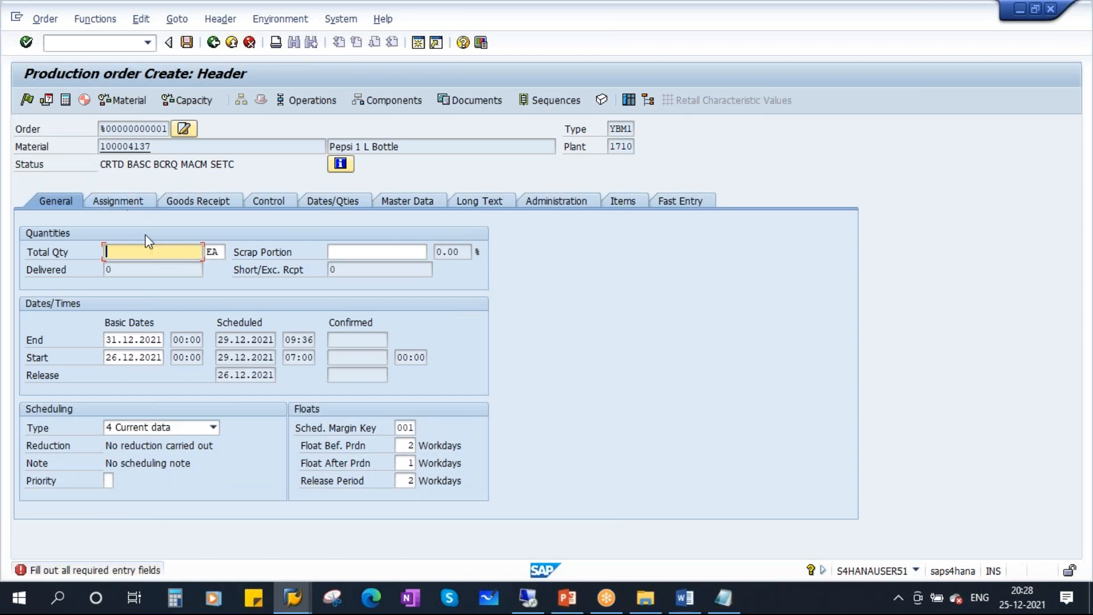
{"action": "left_click", "coordinate": [347, 269]}
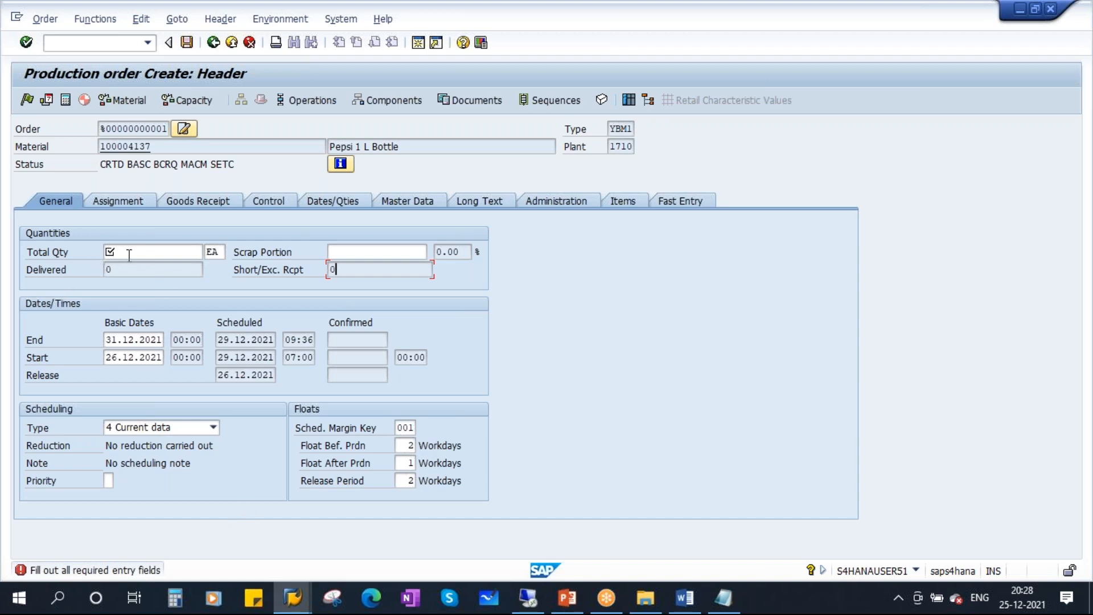
{"action": "left_click", "coordinate": [356, 252]}
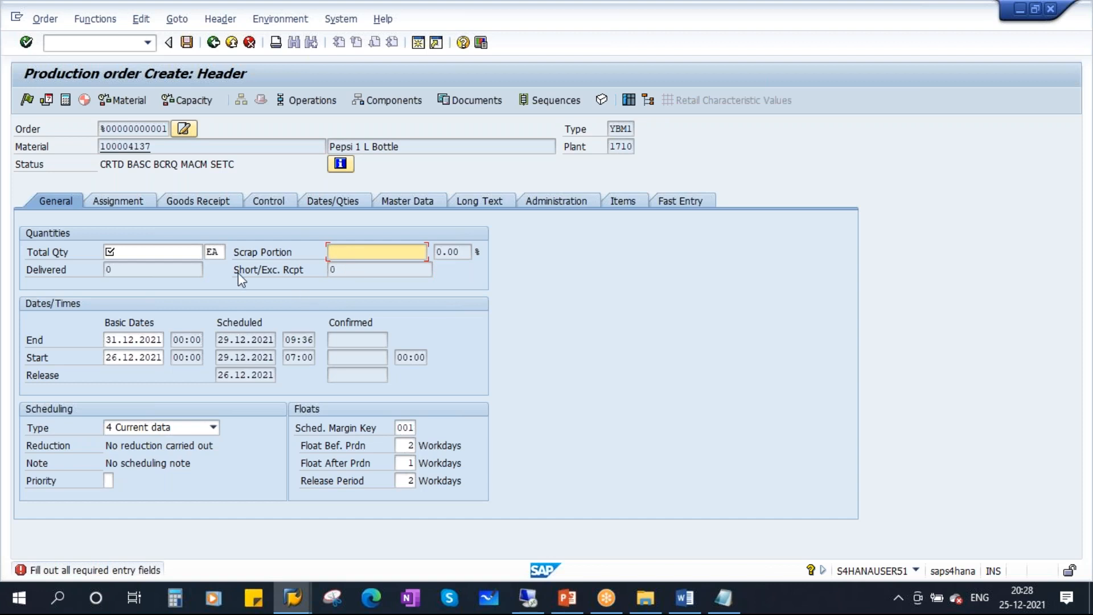
Re-enter 100 in Total Qty, open Assignment, then return to the General tab.
{"action": "left_click", "coordinate": [146, 257]}
{"action": "type", "text": "100"}
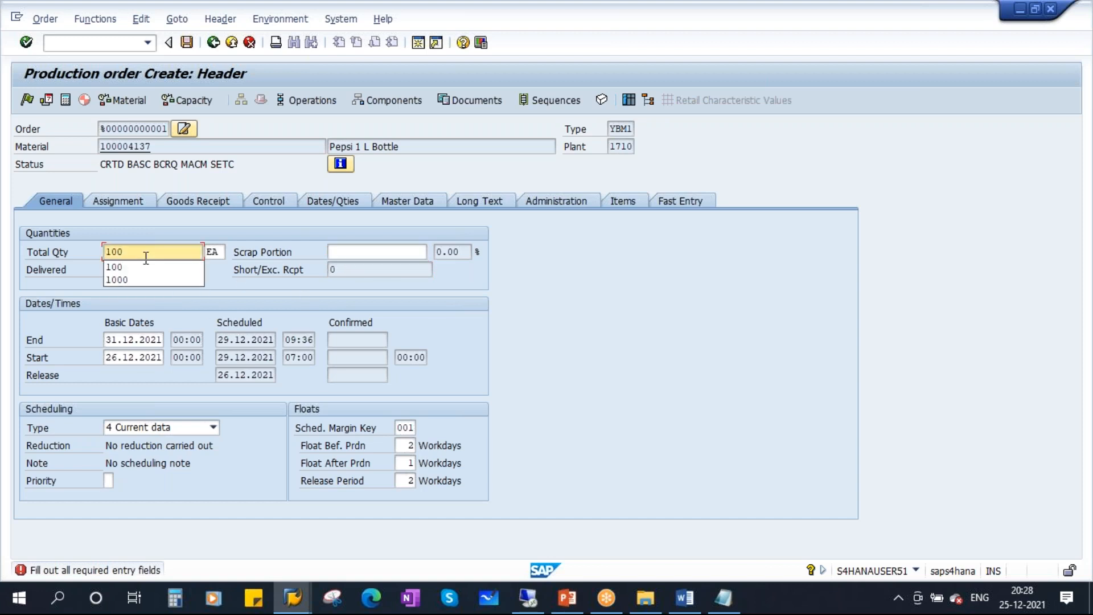
{"action": "left_click", "coordinate": [345, 254]}
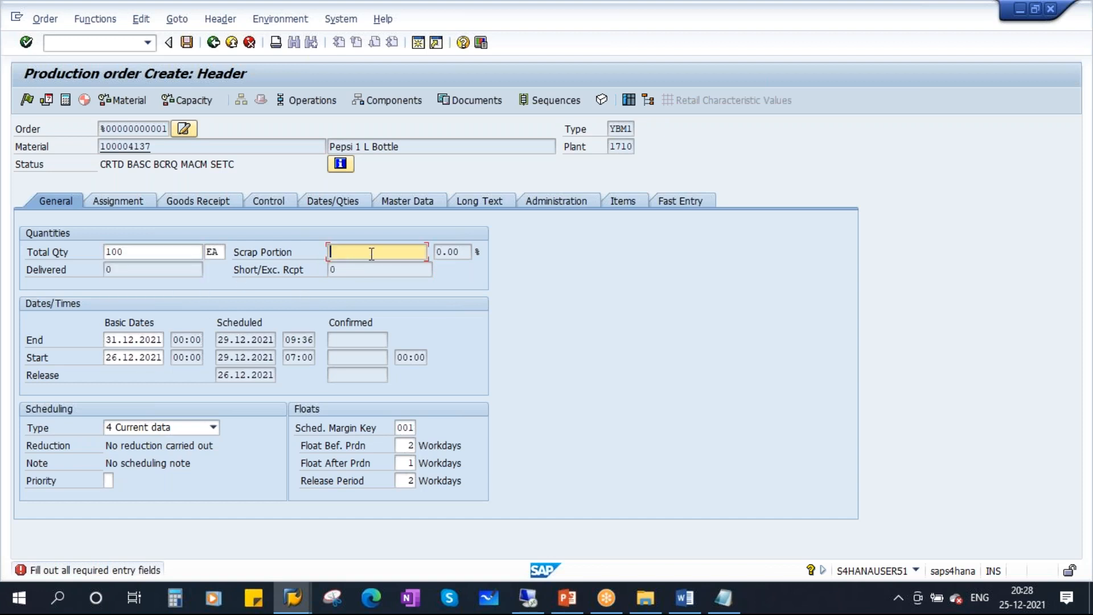
{"action": "left_click", "coordinate": [130, 203]}
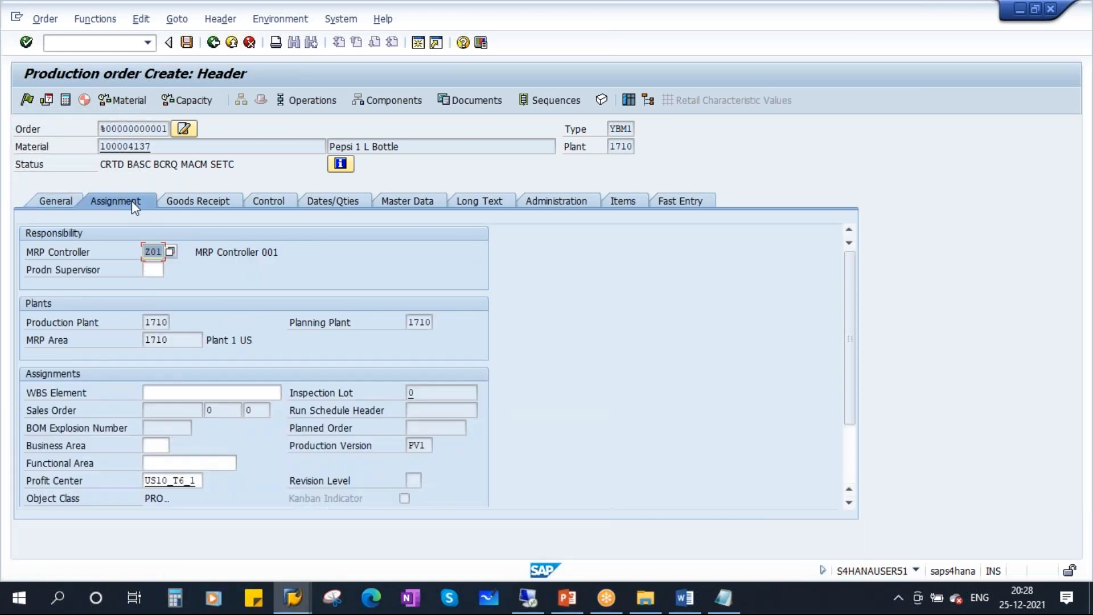
{"action": "left_click", "coordinate": [57, 201]}
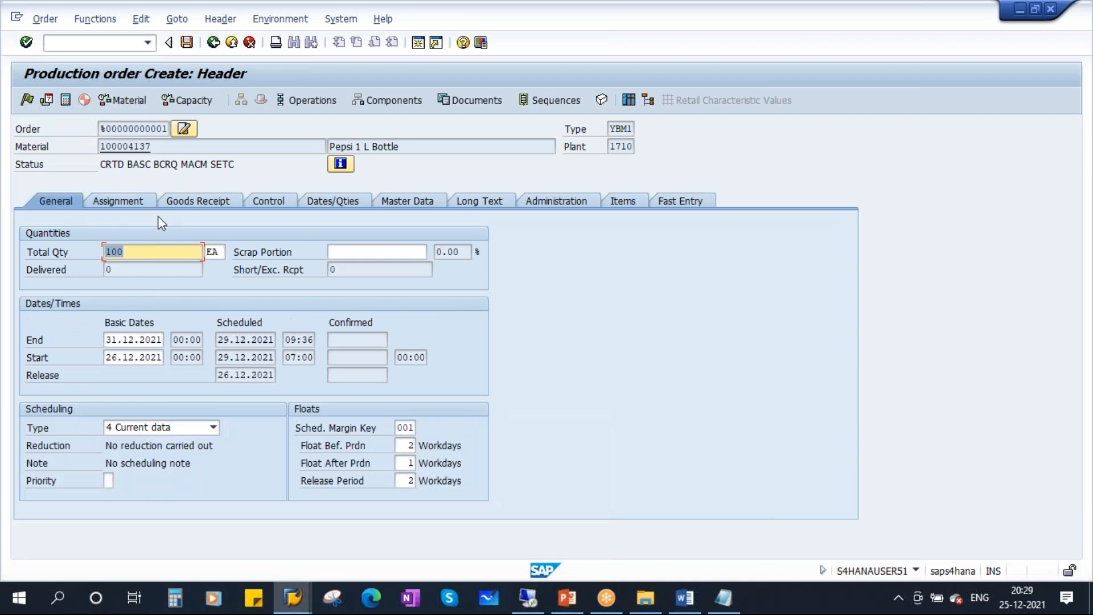
{"action": "left_click", "coordinate": [375, 254]}
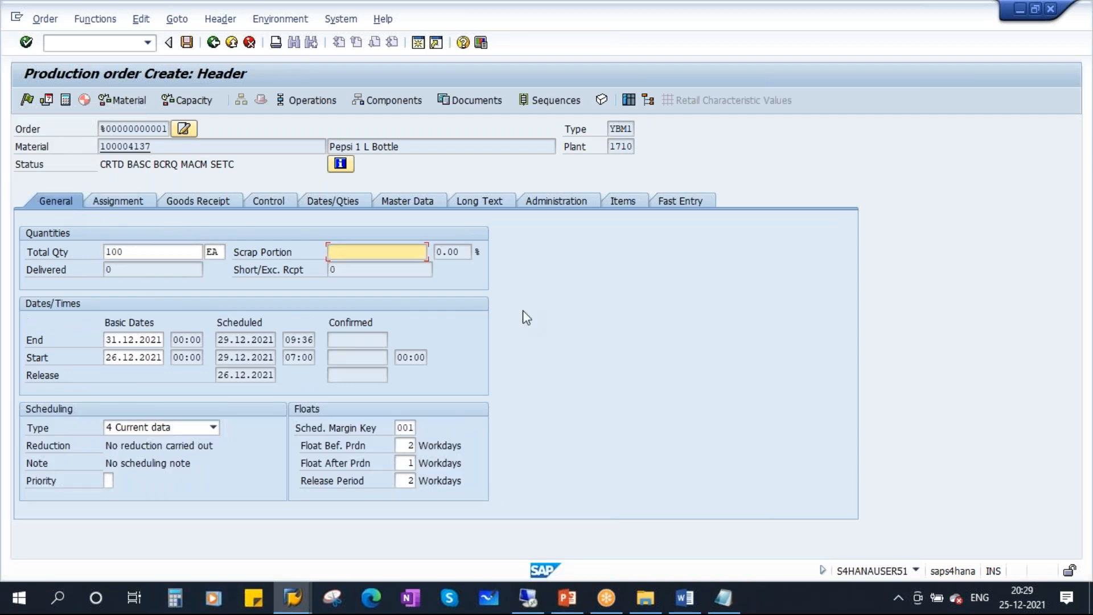
Clear Total Qty again so Assignment reports 'Fill out all required entry fields'.
{"action": "left_click_drag", "start_coordinate": [128, 253], "coordinate": [78, 255]}
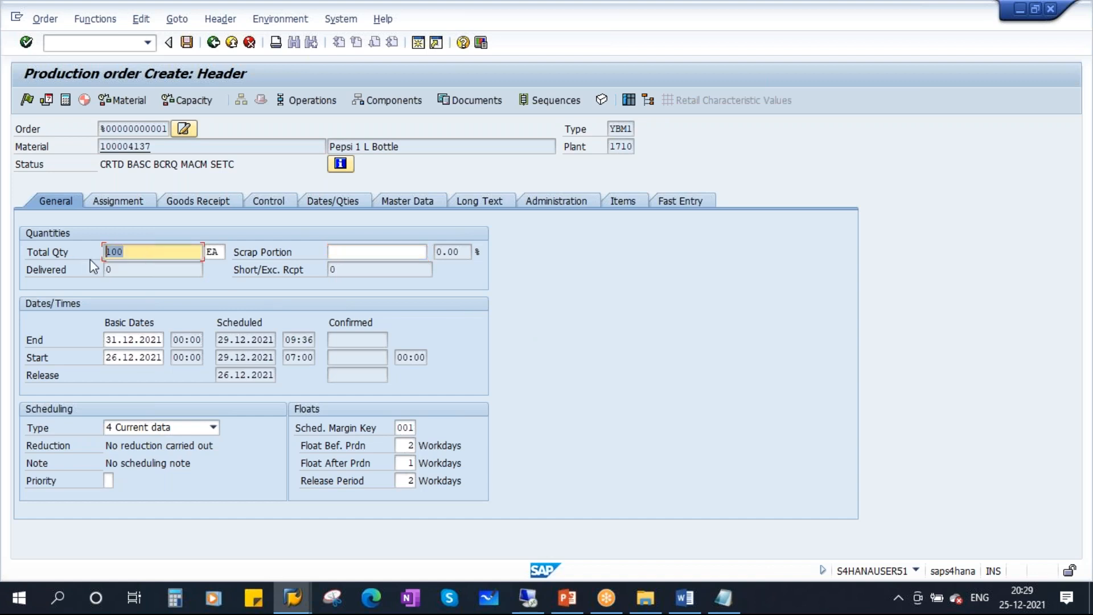
{"action": "left_click", "coordinate": [124, 198]}
{"action": "left_click", "coordinate": [371, 259]}
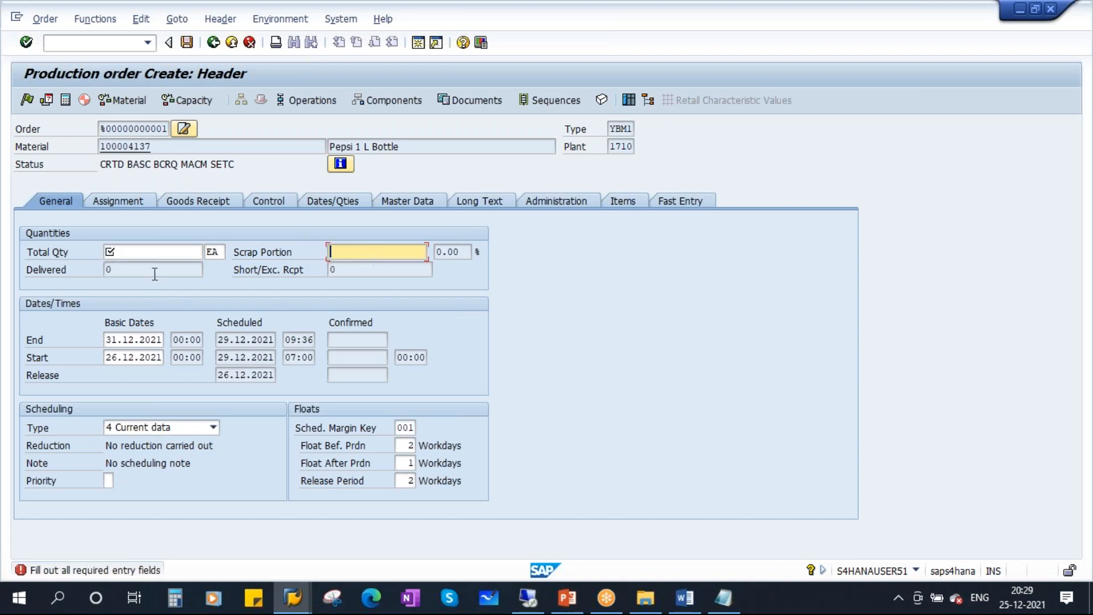
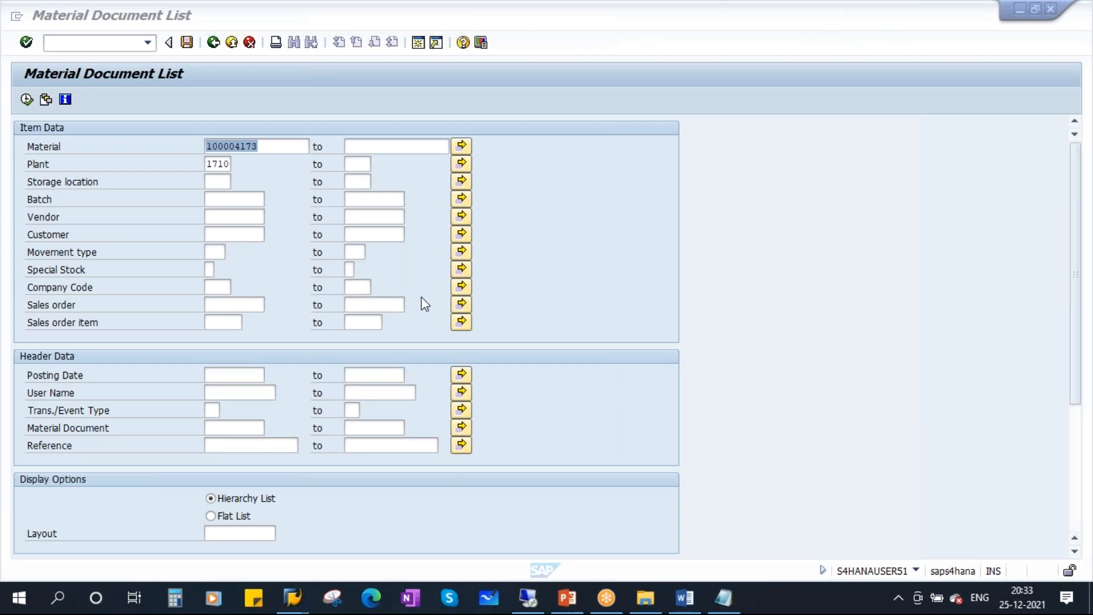
Choose Flat List output and tick Short Documents and Reread Short Docs In Archive.
{"action": "left_click", "coordinate": [218, 199]}
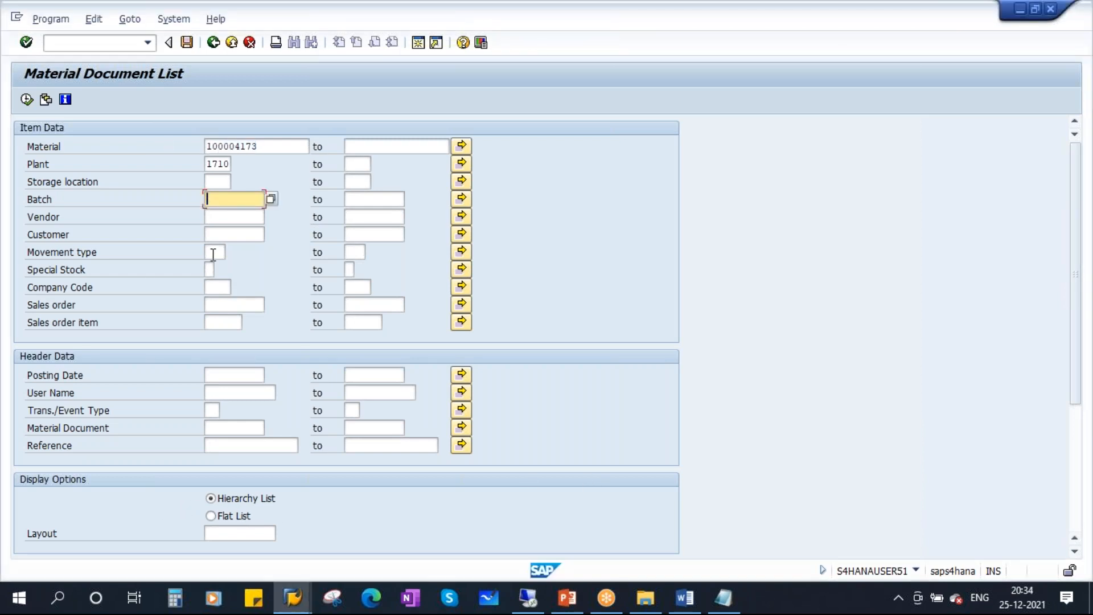
{"action": "left_click_drag", "start_coordinate": [1073, 318], "coordinate": [1074, 422]}
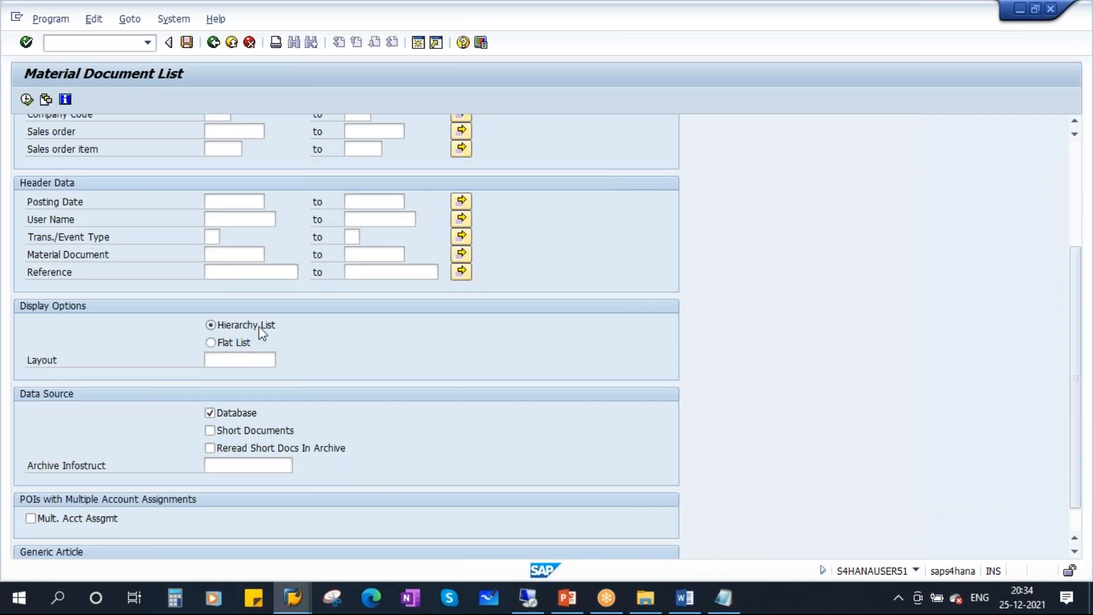
{"action": "left_click", "coordinate": [211, 343]}
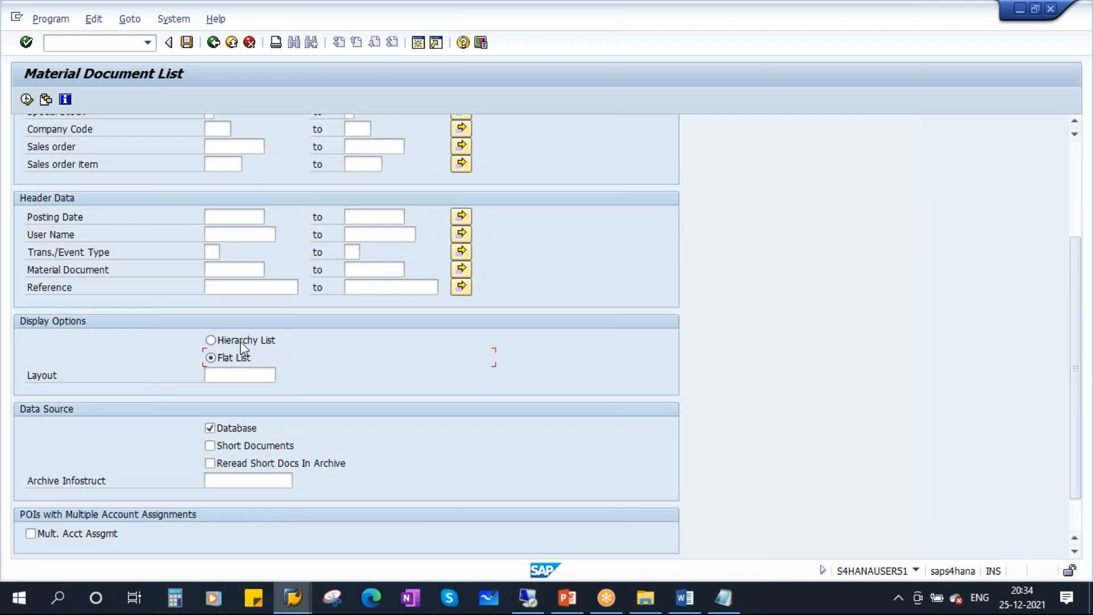
{"action": "left_click", "coordinate": [209, 339]}
{"action": "left_click", "coordinate": [210, 359]}
{"action": "left_click", "coordinate": [212, 340]}
{"action": "left_click", "coordinate": [218, 445]}
{"action": "left_click", "coordinate": [216, 464]}
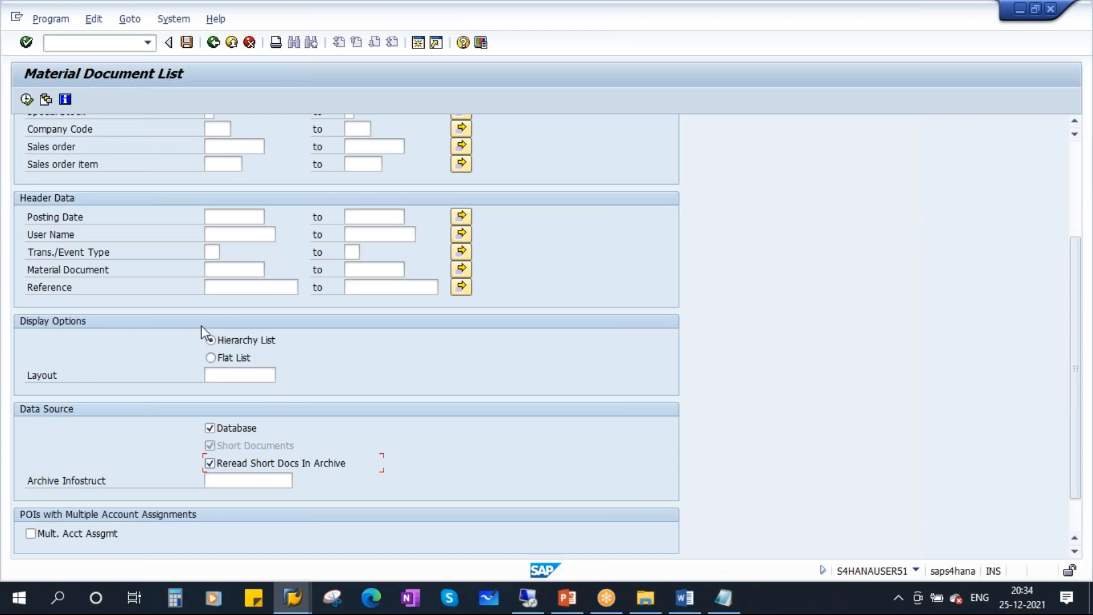
{"action": "left_click", "coordinate": [210, 360]}
{"action": "left_click", "coordinate": [211, 341]}
{"action": "left_click", "coordinate": [212, 359]}
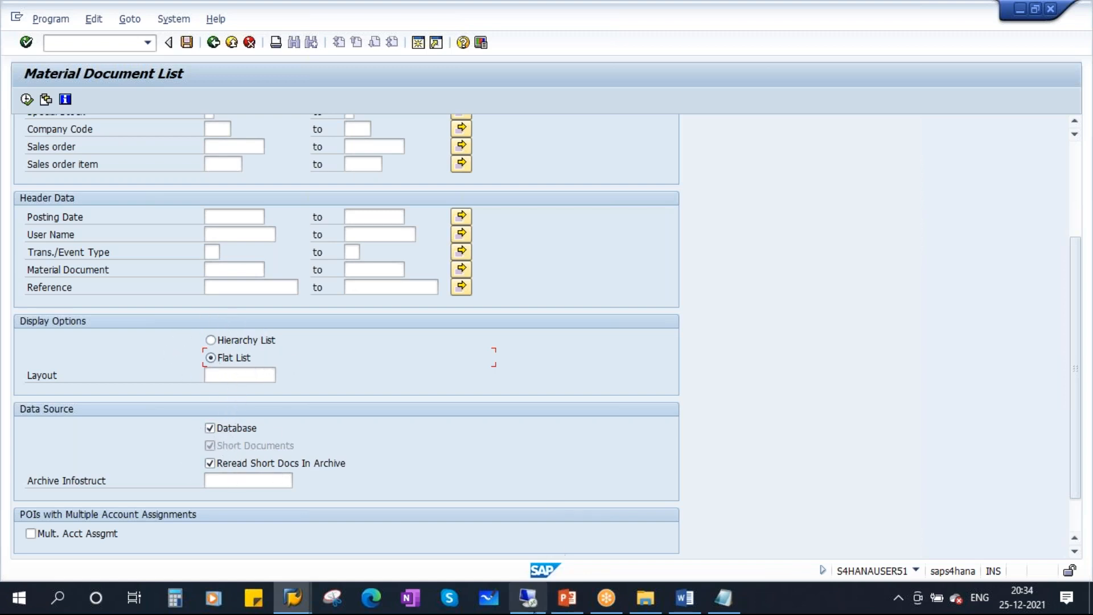
On slide 10, end the Check box bullet with a period and highlight the Radio Button description.
{"action": "left_click", "coordinate": [567, 598]}
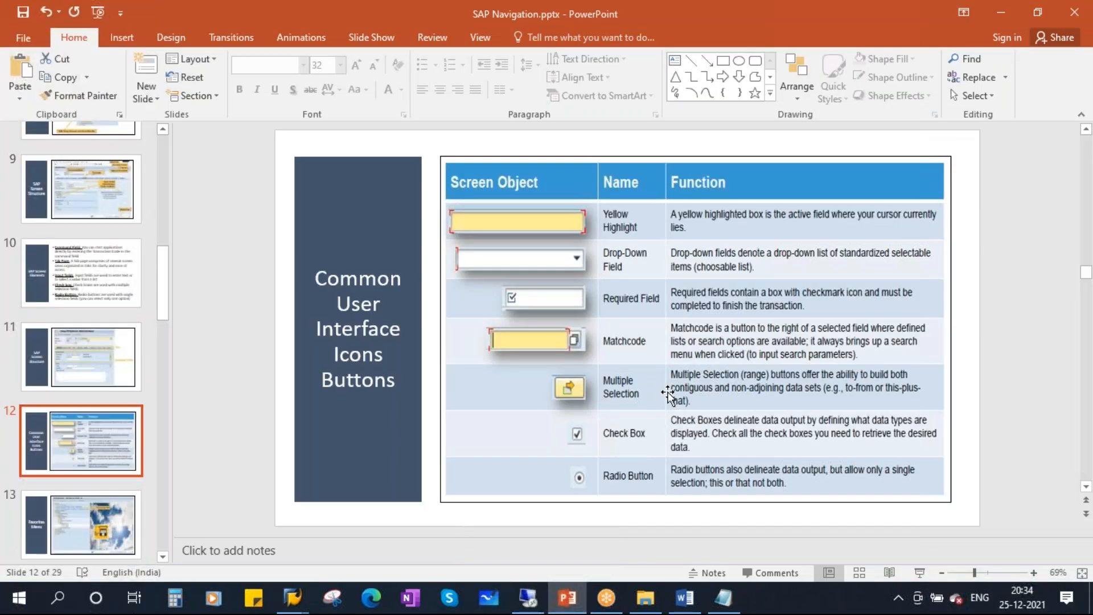
{"action": "left_click", "coordinate": [74, 291]}
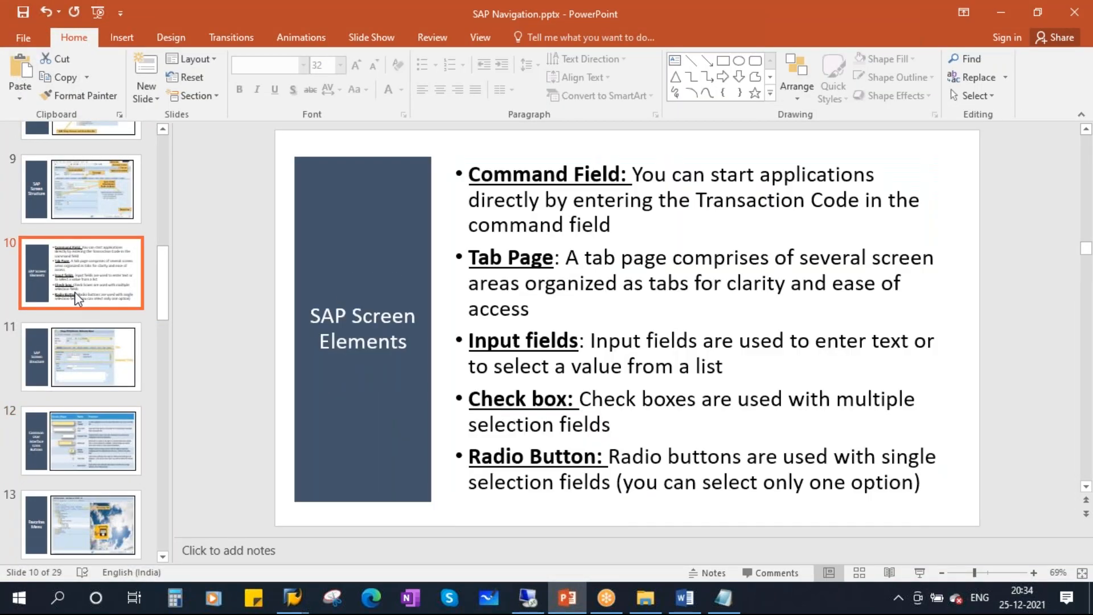
{"action": "left_click_drag", "start_coordinate": [579, 399], "coordinate": [886, 407]}
{"action": "left_click_drag", "start_coordinate": [470, 428], "coordinate": [614, 428]}
{"action": "left_click", "coordinate": [673, 434]}
{"action": "type", "text": "."}
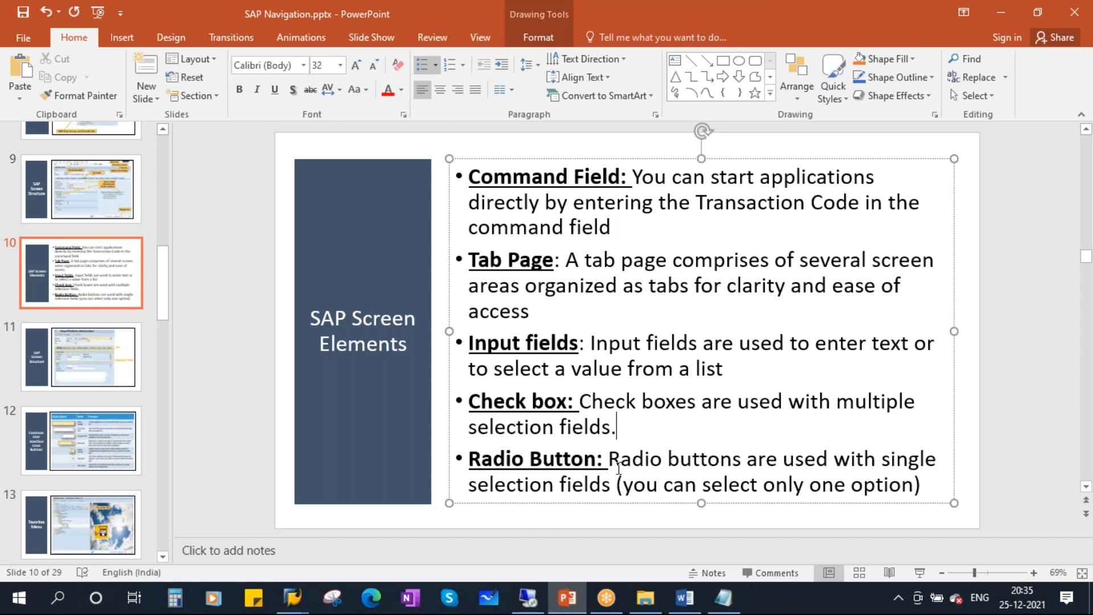
{"action": "left_click_drag", "start_coordinate": [608, 458], "coordinate": [900, 459]}
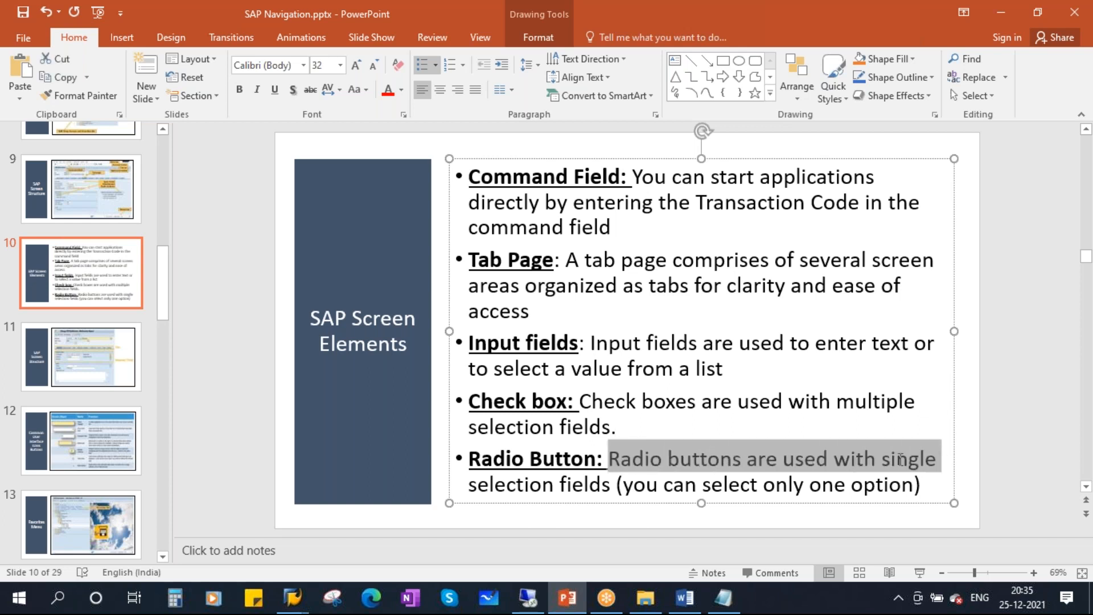
{"action": "left_click_drag", "start_coordinate": [467, 491], "coordinate": [888, 488]}
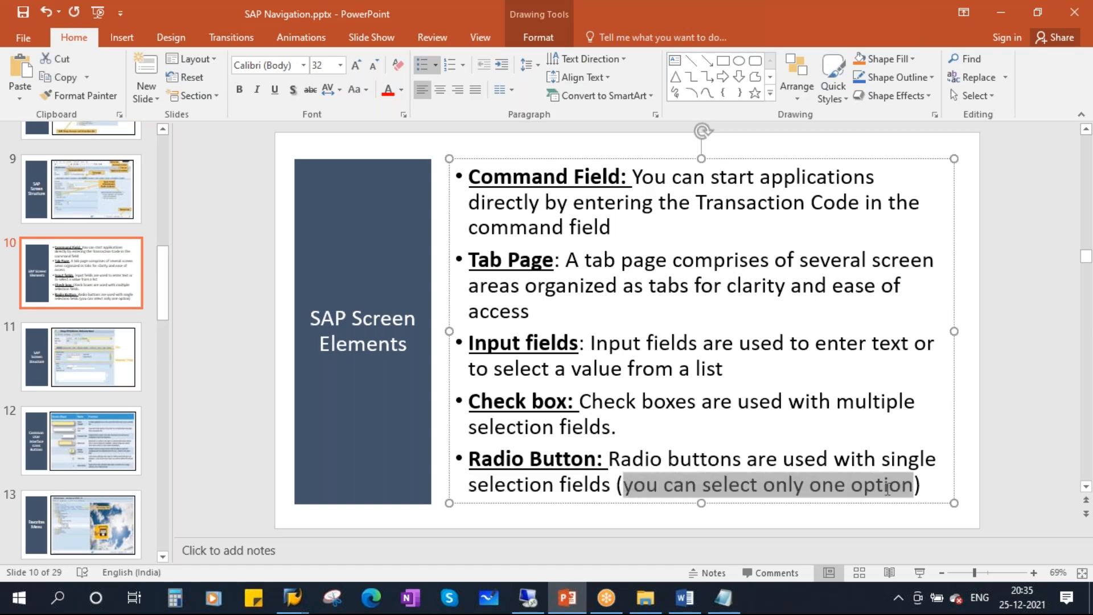
{"action": "left_click", "coordinate": [555, 460]}
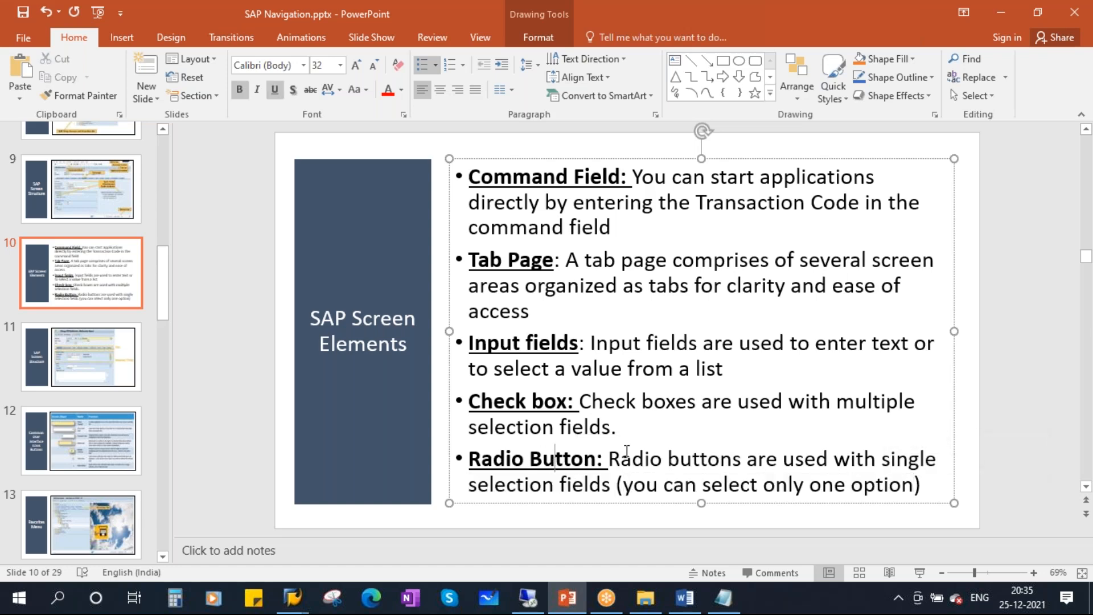
Move to slide 13, Favorites Menu, then return to the SAP Material Document List.
{"action": "left_click", "coordinate": [61, 375]}
{"action": "left_click", "coordinate": [80, 442]}
{"action": "left_click", "coordinate": [88, 527]}
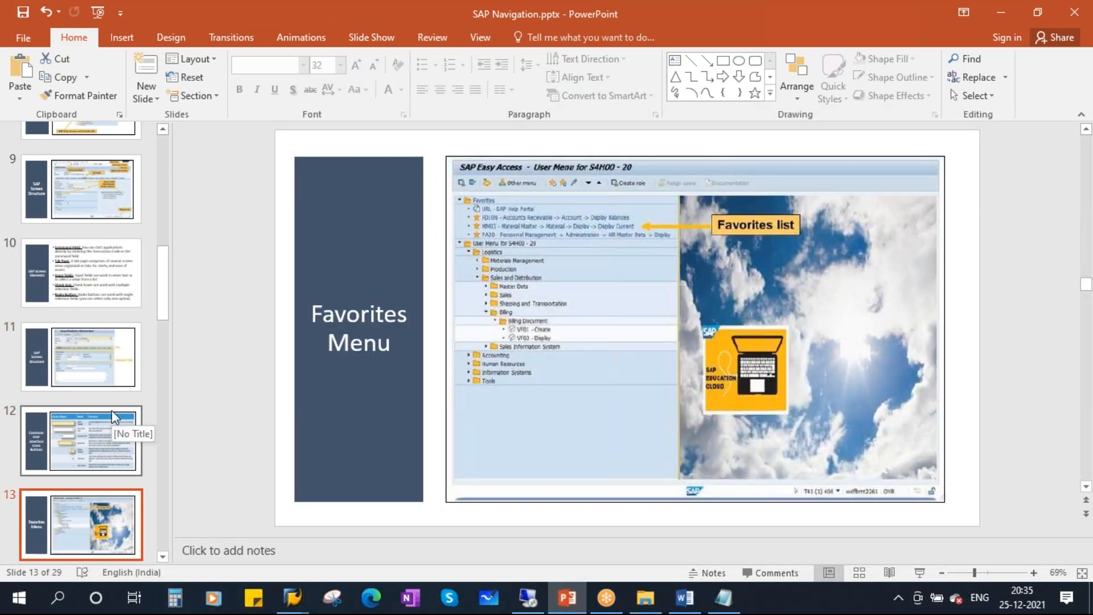
{"action": "scroll", "coordinate": [112, 409], "scroll_direction": "down", "scroll_amount": 2}
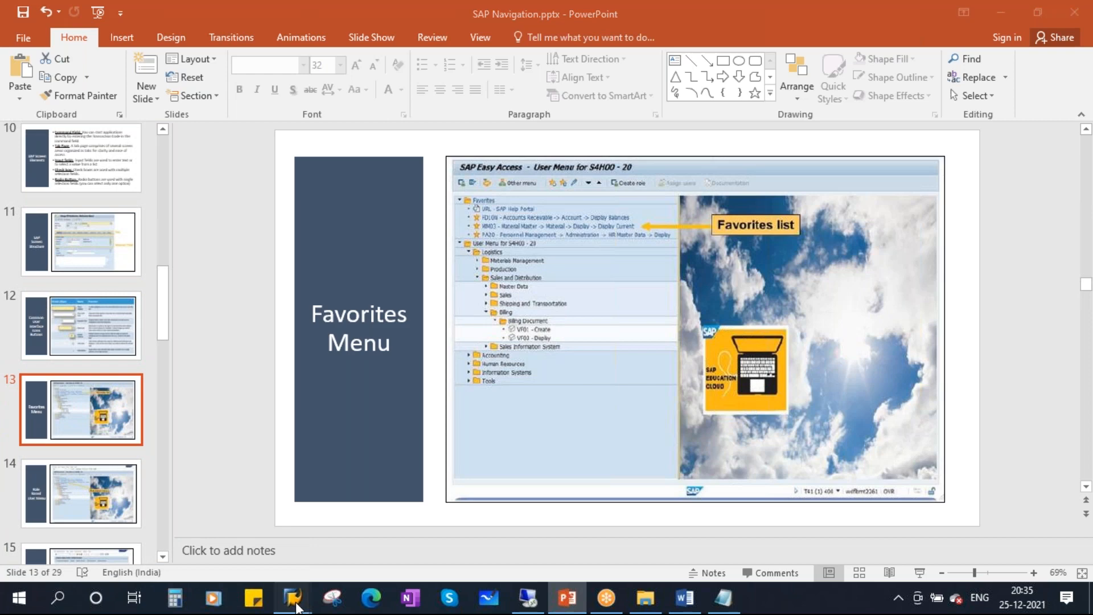
{"action": "mouse_move", "coordinate": [293, 597]}
{"action": "left_click", "coordinate": [412, 512]}
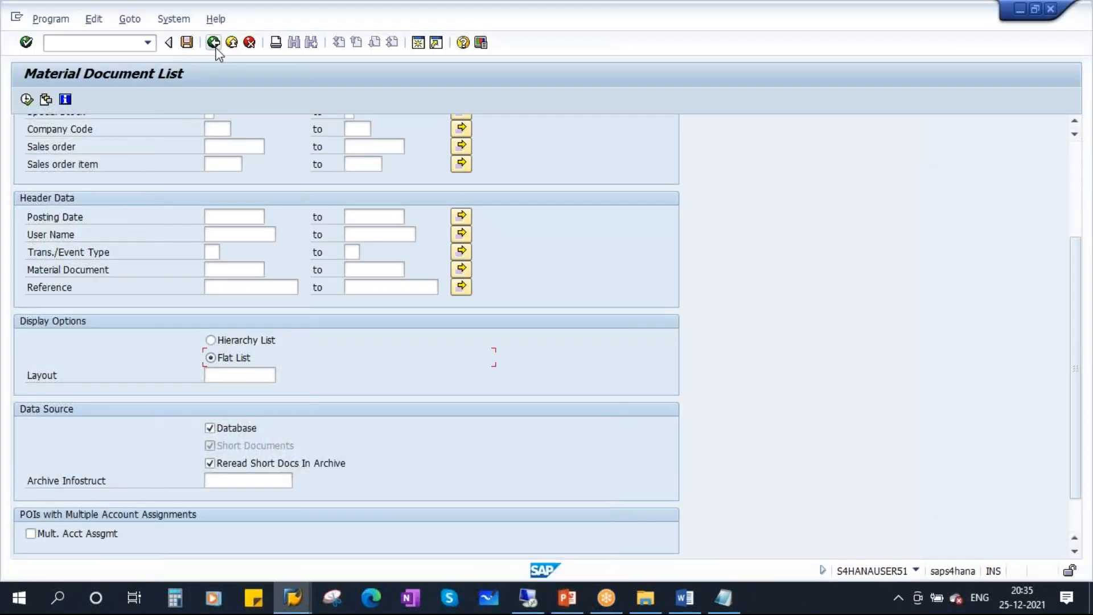
Back out to SAP Easy Access and switch to the PowerPoint deck.
{"action": "left_click", "coordinate": [213, 42]}
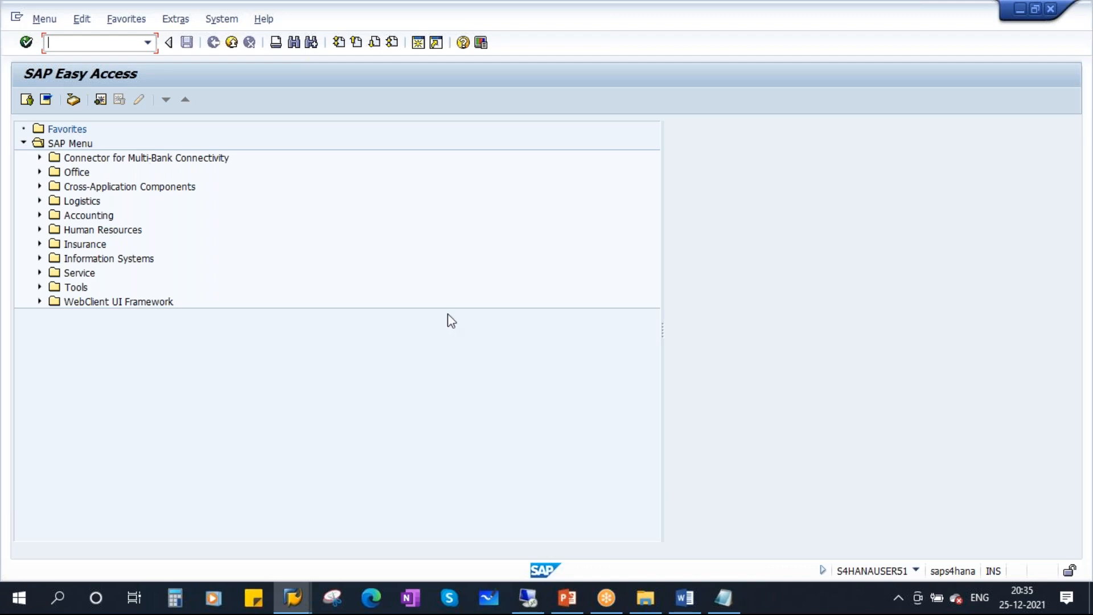
{"action": "left_click", "coordinate": [567, 597]}
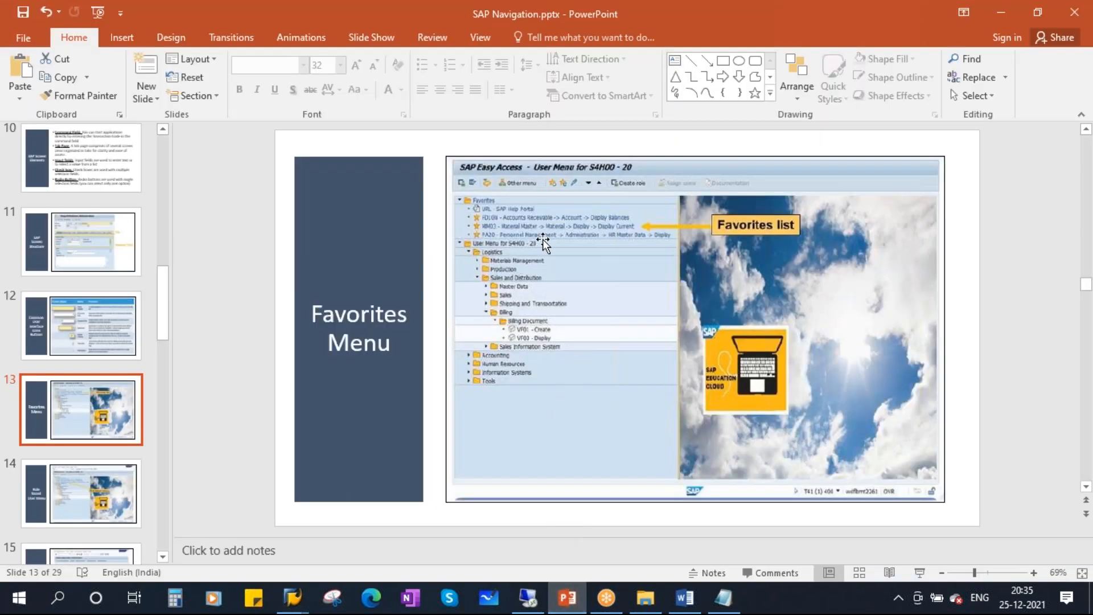
{"action": "left_click", "coordinate": [918, 571]}
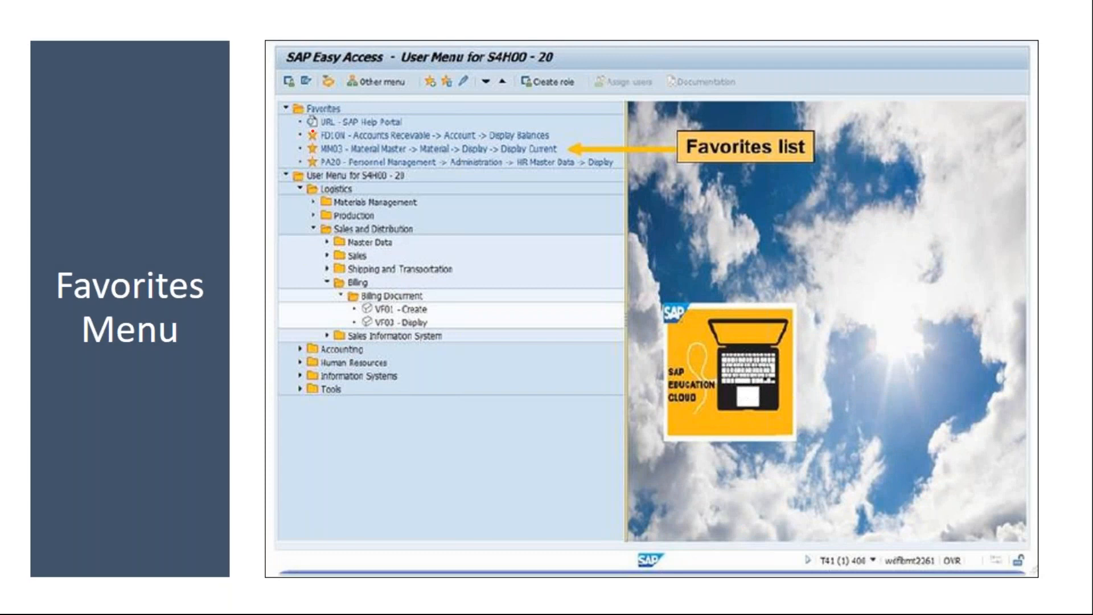
{"action": "mouse_move", "coordinate": [292, 84]}
{"action": "left_mouse_down"}
{"action": "mouse_move", "coordinate": [288, 107]}
{"action": "mouse_move", "coordinate": [353, 98]}
{"action": "mouse_move", "coordinate": [293, 93]}
{"action": "left_mouse_up"}
{"action": "mouse_move", "coordinate": [389, 119]}
{"action": "left_mouse_down"}
{"action": "mouse_move", "coordinate": [409, 149]}
{"action": "mouse_move", "coordinate": [404, 176]}
{"action": "left_mouse_up"}
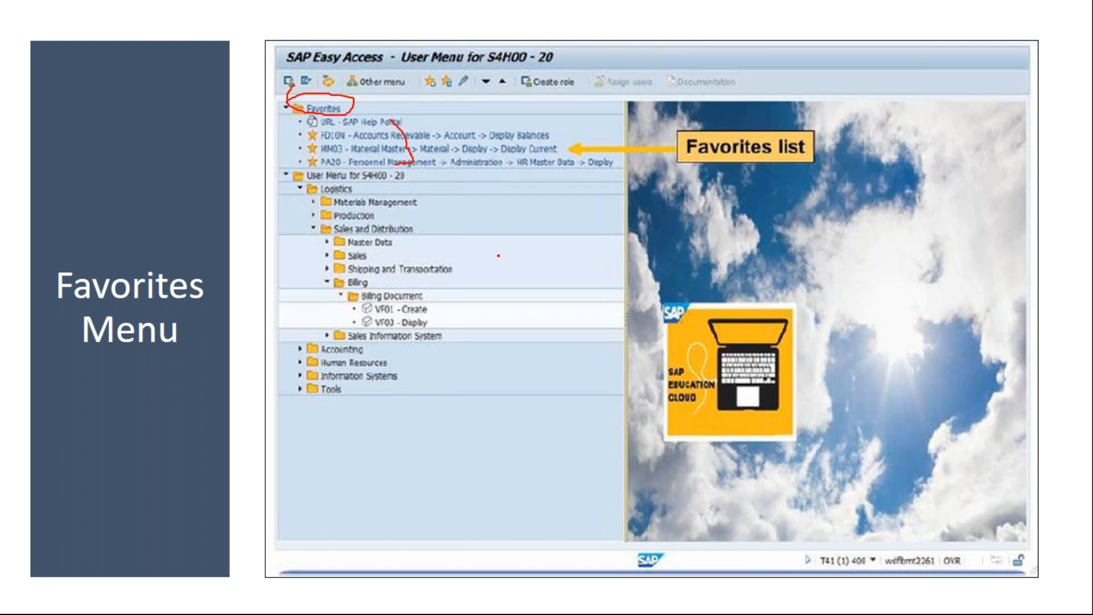
{"action": "key", "text": "e"}
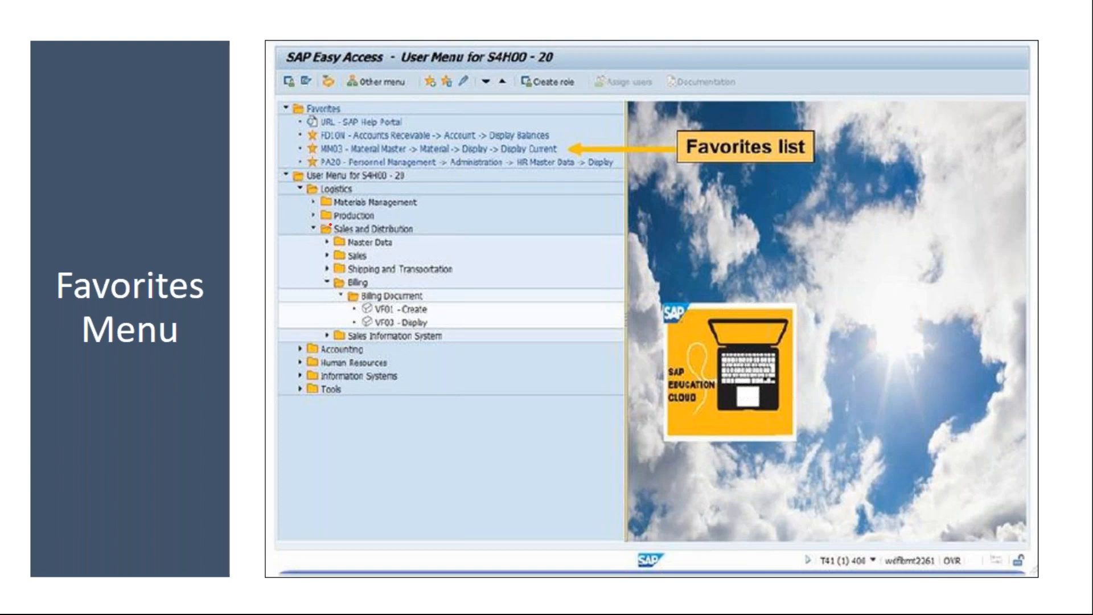
{"action": "left_click_drag", "start_coordinate": [317, 180], "coordinate": [387, 336]}
{"action": "mouse_move", "coordinate": [310, 95]}
{"action": "left_mouse_down"}
{"action": "mouse_move", "coordinate": [345, 189]}
{"action": "mouse_move", "coordinate": [610, 142]}
{"action": "mouse_move", "coordinate": [306, 106]}
{"action": "left_mouse_up"}
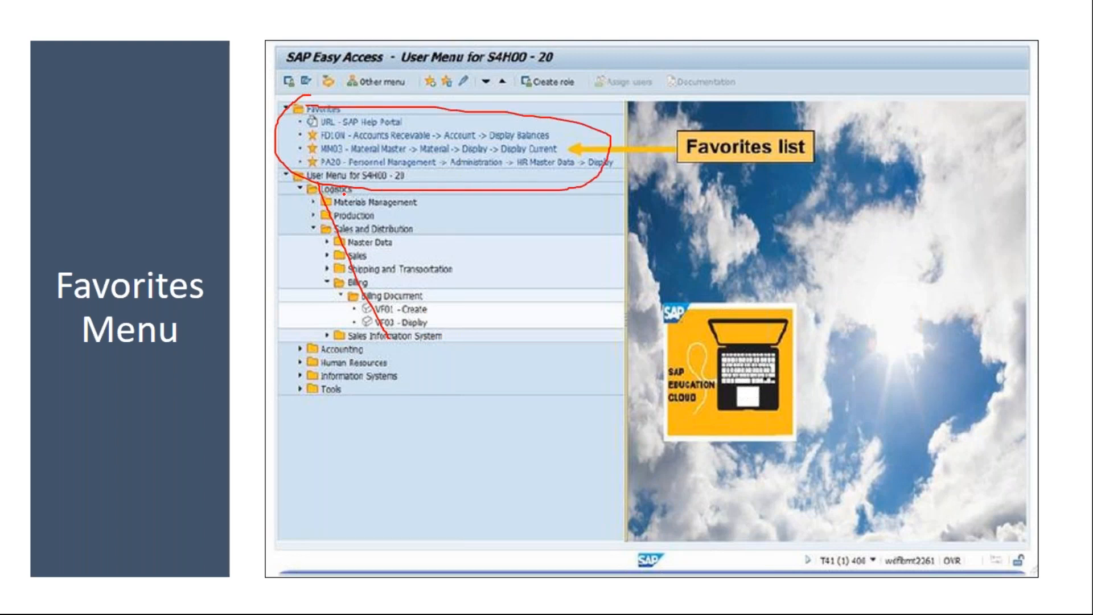
{"action": "left_click_drag", "start_coordinate": [371, 122], "coordinate": [409, 127]}
{"action": "mouse_move", "coordinate": [392, 149]}
{"action": "left_mouse_down"}
{"action": "mouse_move", "coordinate": [393, 160]}
{"action": "mouse_move", "coordinate": [436, 140]}
{"action": "mouse_move", "coordinate": [462, 173]}
{"action": "left_mouse_up"}
{"action": "key", "text": "e"}
{"action": "key", "text": "Escape"}
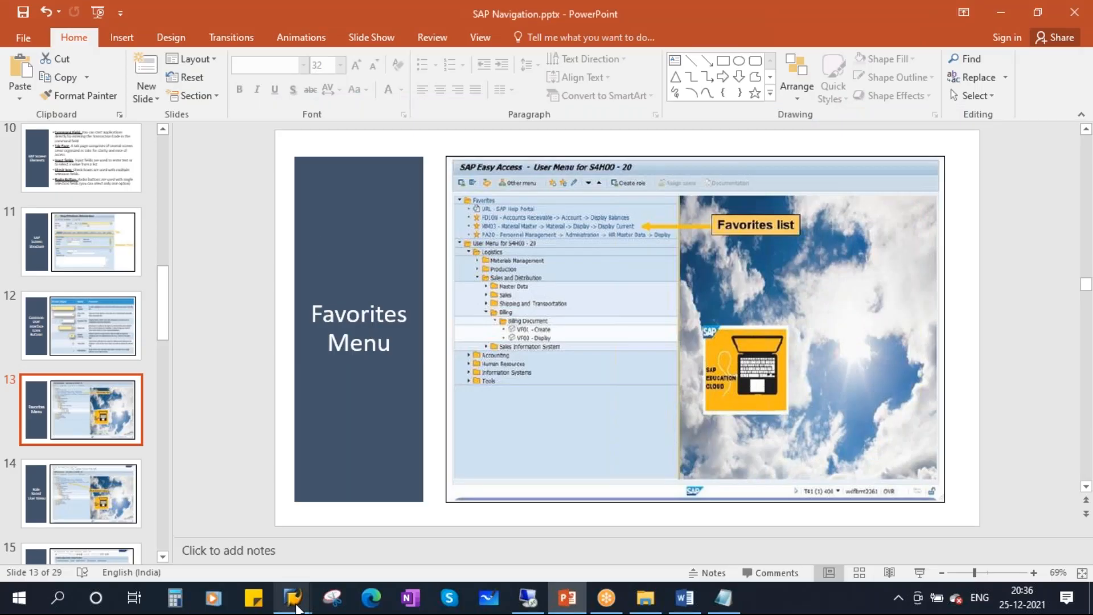
{"action": "mouse_move", "coordinate": [292, 598]}
{"action": "left_click", "coordinate": [429, 513]}
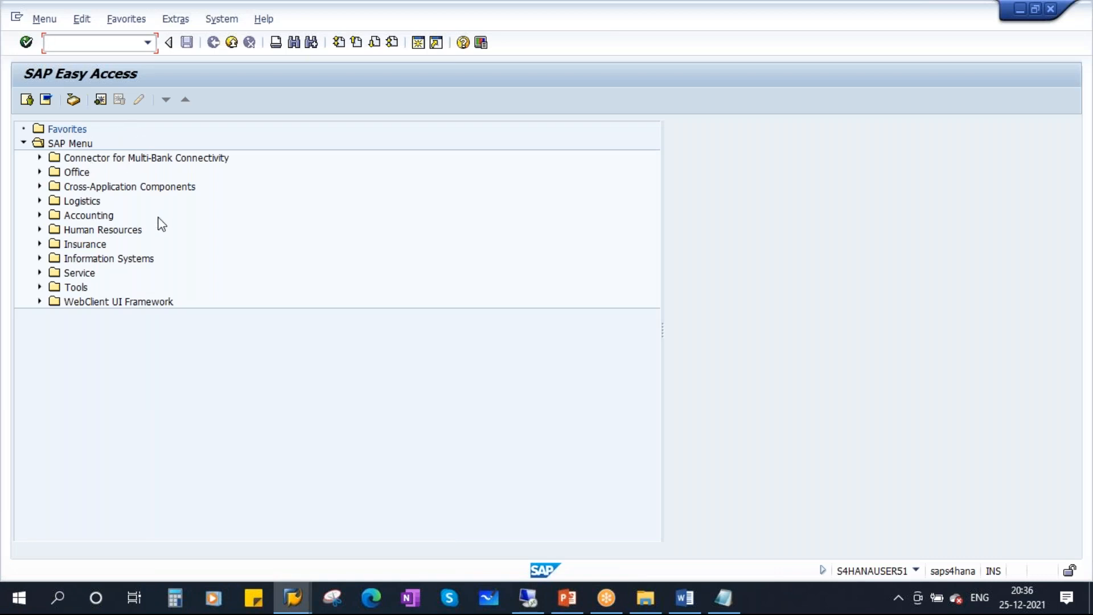
Insert transaction CO01 - Create production order into Favorites.
{"action": "left_click", "coordinate": [120, 23]}
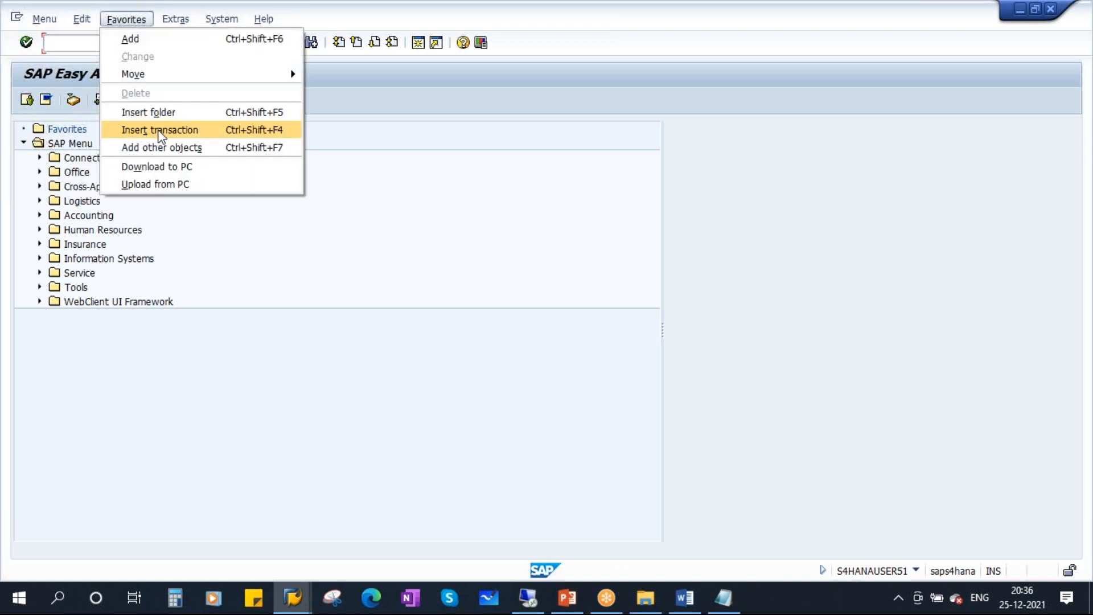
{"action": "left_click", "coordinate": [187, 131]}
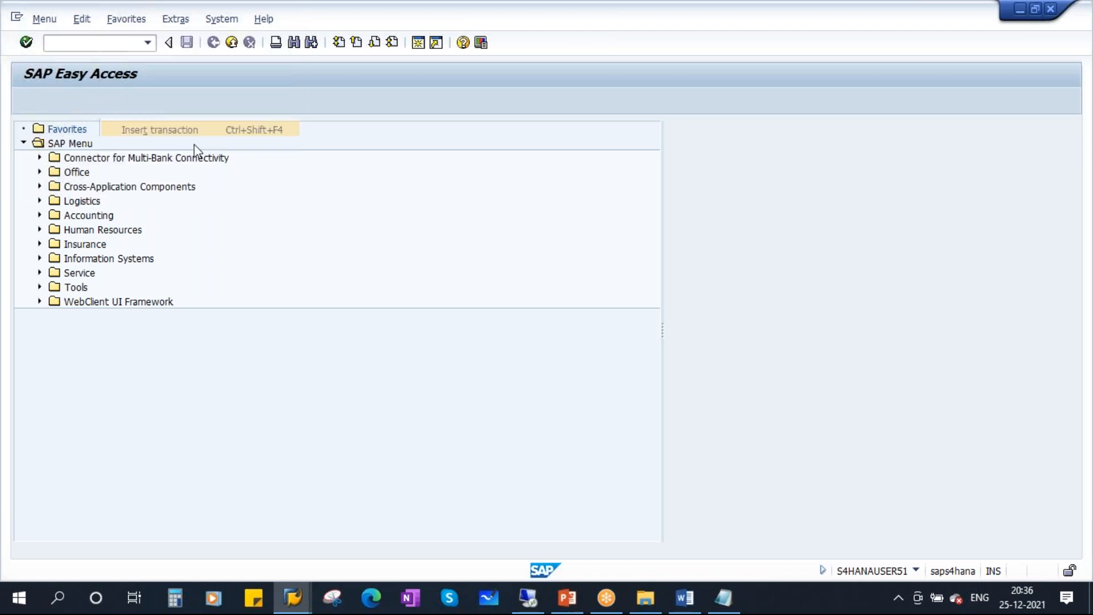
{"action": "left_click_drag", "start_coordinate": [207, 200], "coordinate": [336, 198]}
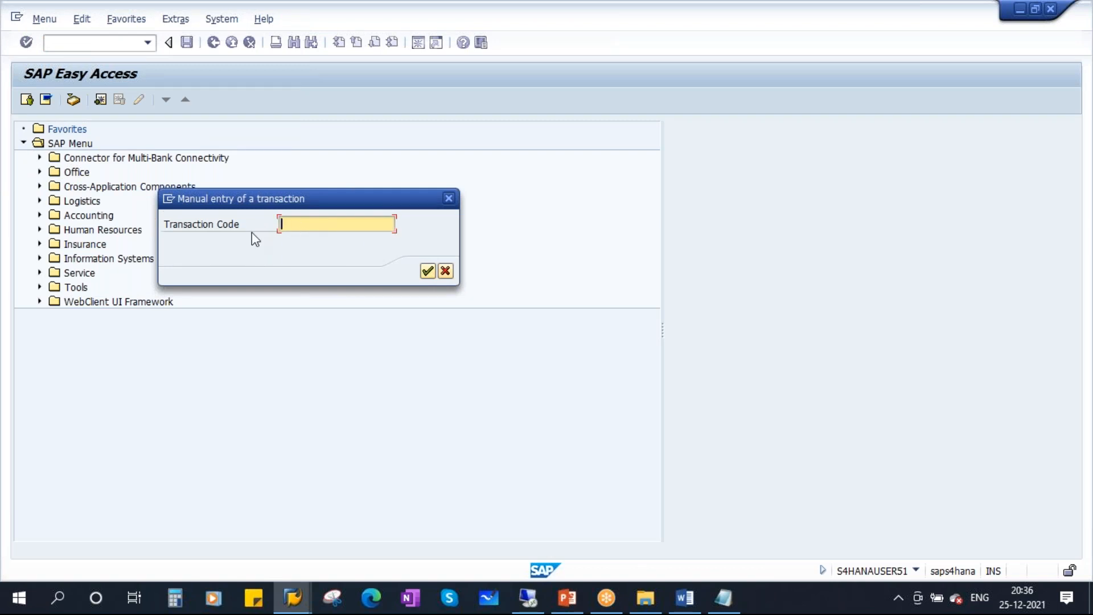
{"action": "type", "text": "CO01"}
{"action": "double_click", "coordinate": [317, 224]}
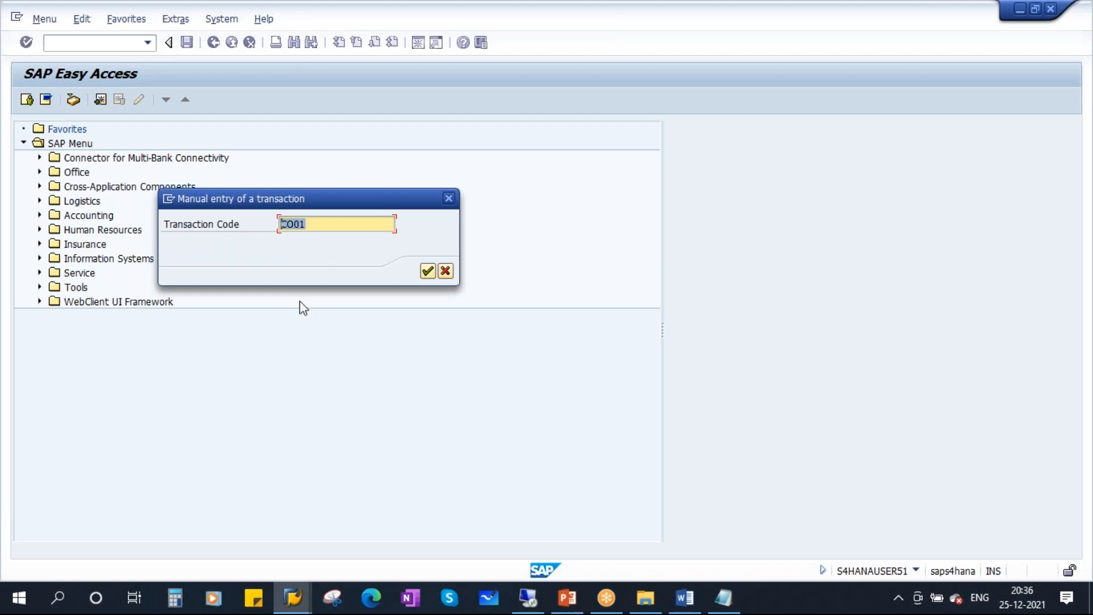
{"action": "left_click", "coordinate": [428, 272]}
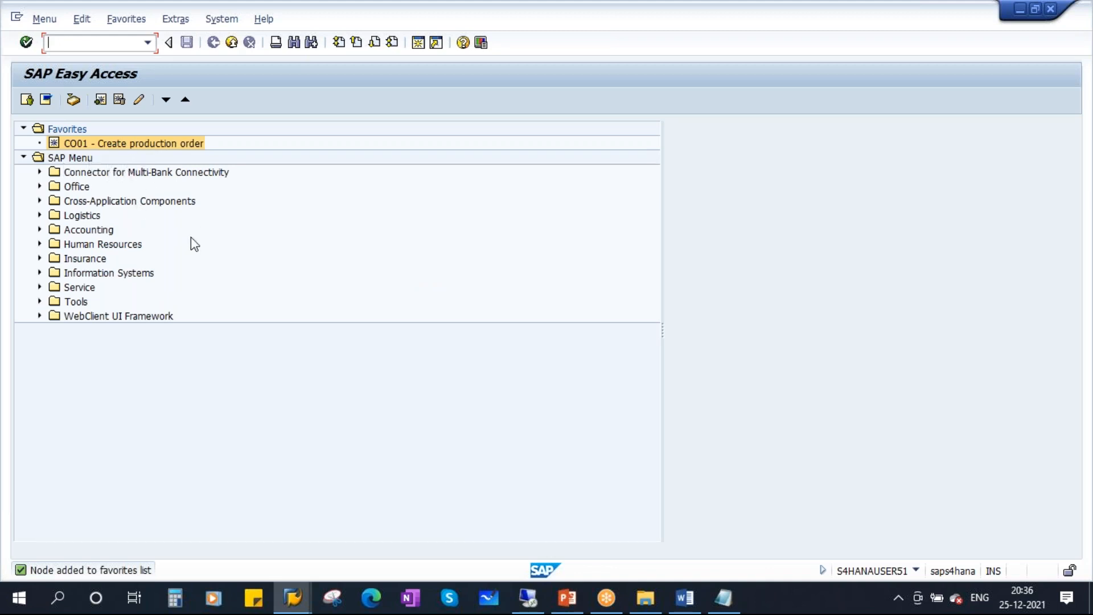
{"action": "left_click", "coordinate": [120, 24]}
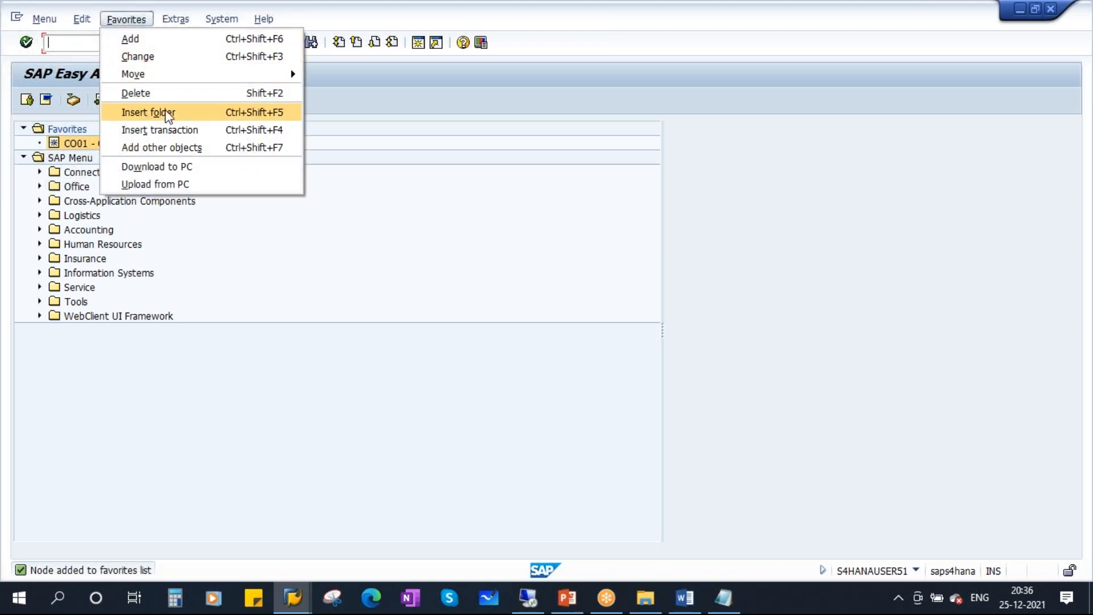
Create a Favorites folder named PP.
{"action": "left_click", "coordinate": [168, 114]}
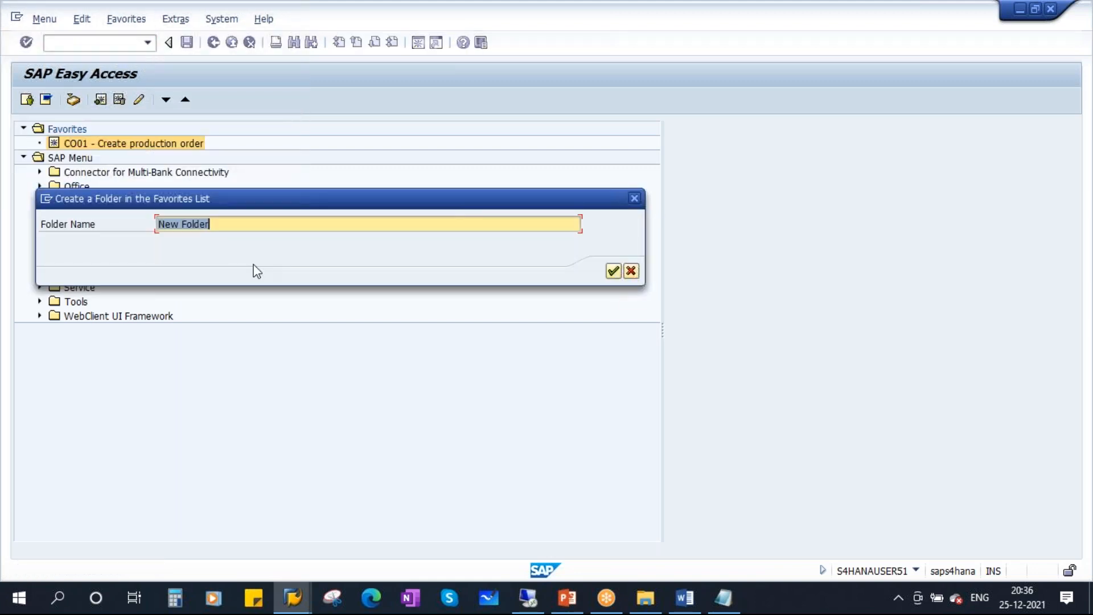
{"action": "type", "text": "PP"}
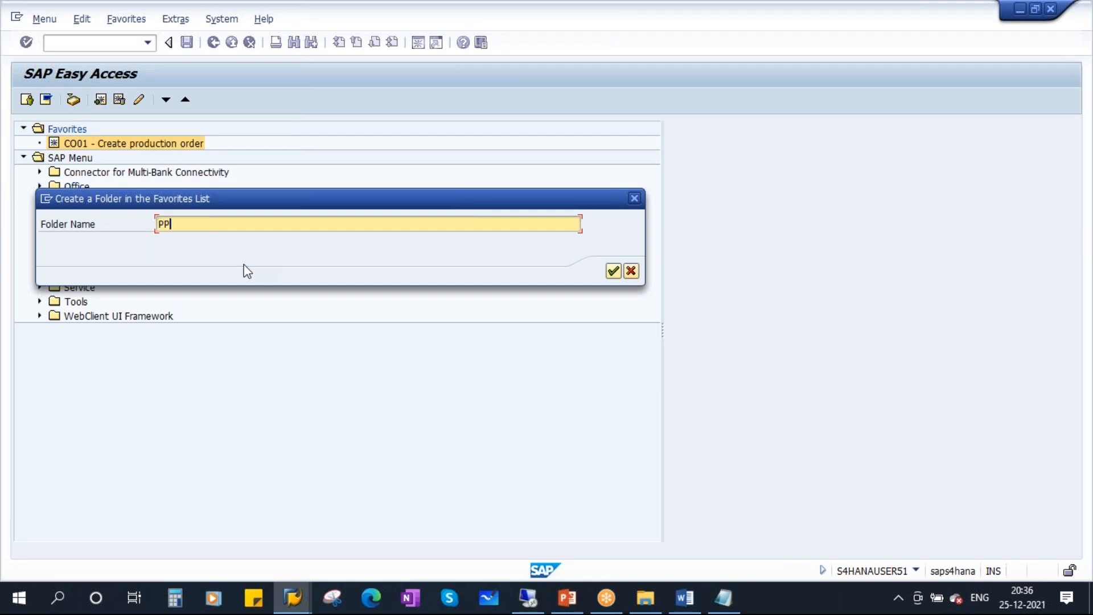
{"action": "left_click", "coordinate": [613, 271]}
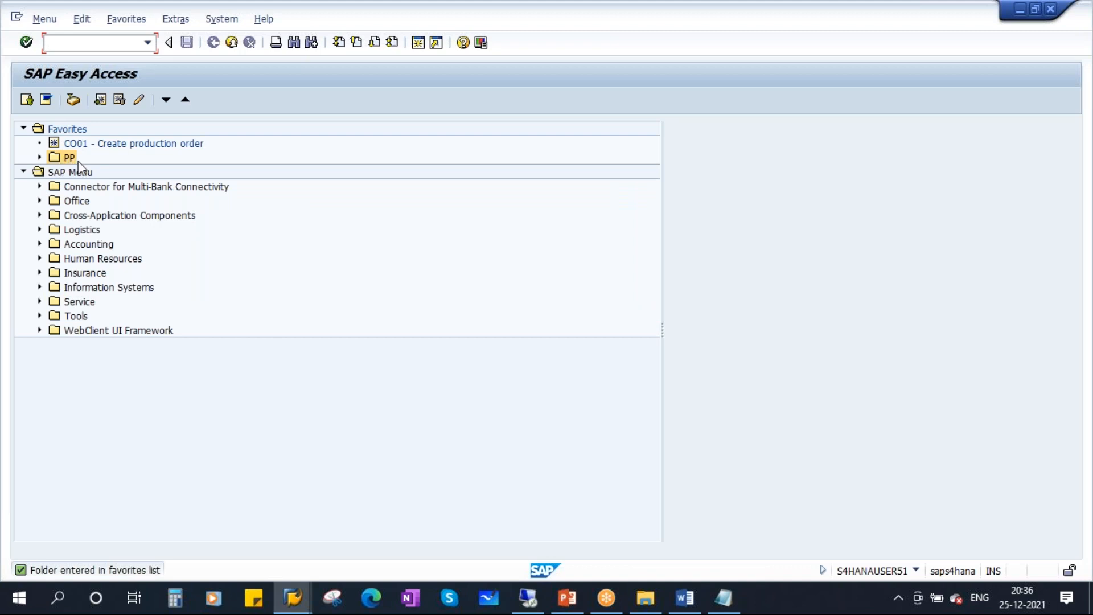
Insert CS01 - Create Material BOM into the PP folder.
{"action": "left_click", "coordinate": [129, 19]}
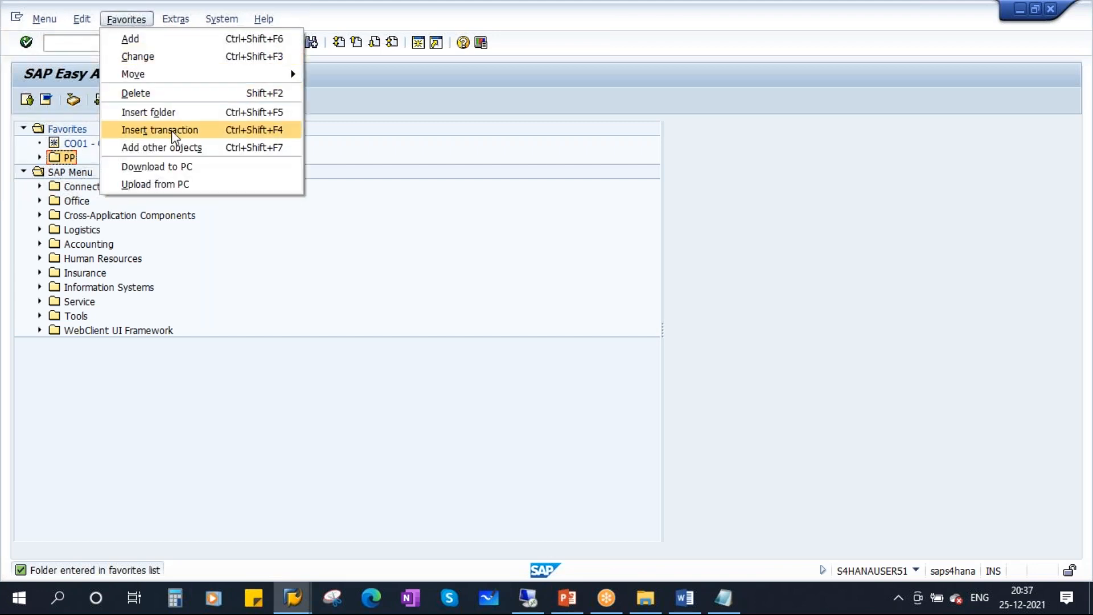
{"action": "left_click", "coordinate": [171, 130]}
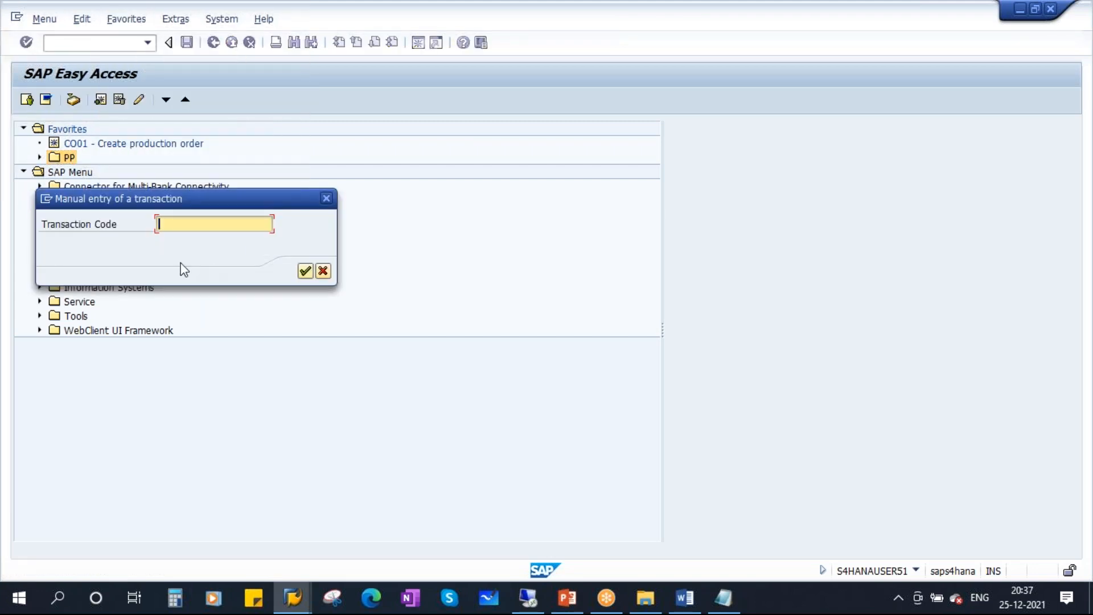
{"action": "type", "text": "CS01"}
{"action": "left_click", "coordinate": [305, 271]}
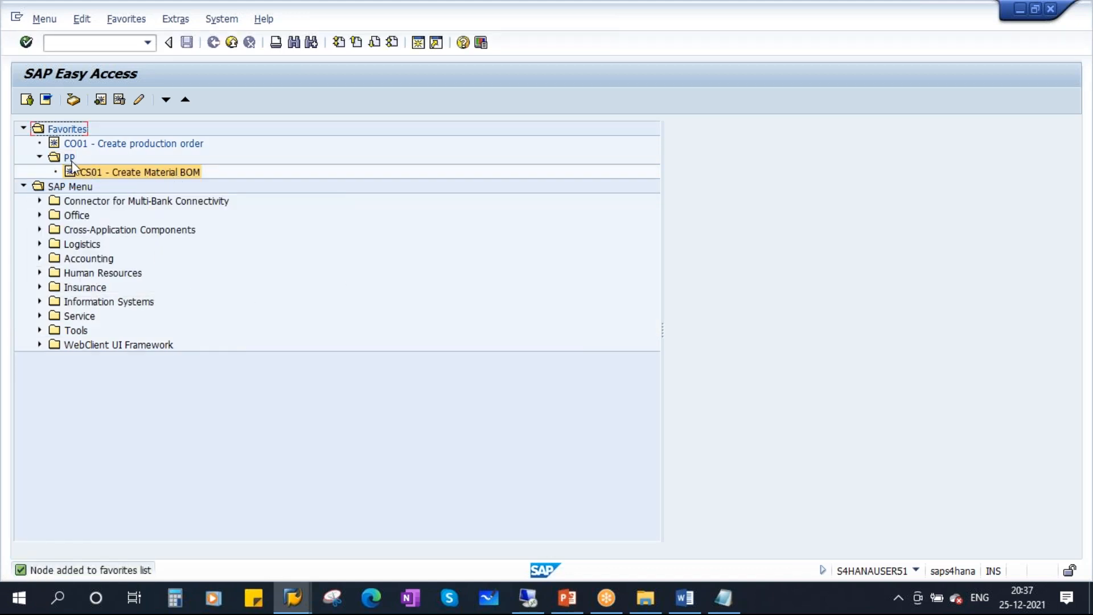
Create a QM folder, move it below CO01, and collapse the PP folder.
{"action": "left_click", "coordinate": [126, 18]}
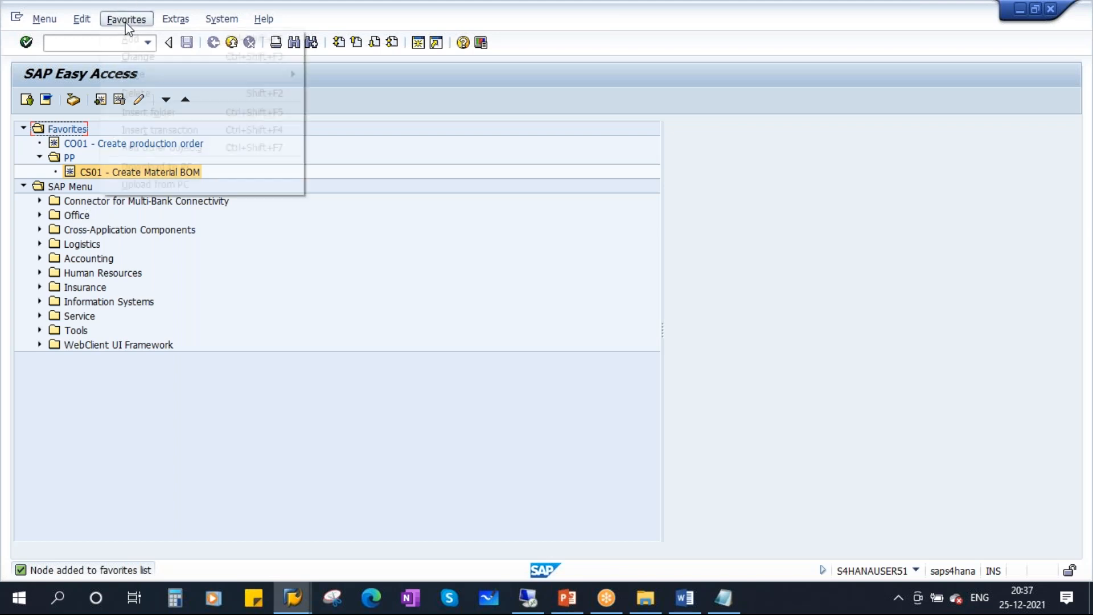
{"action": "left_click", "coordinate": [151, 112]}
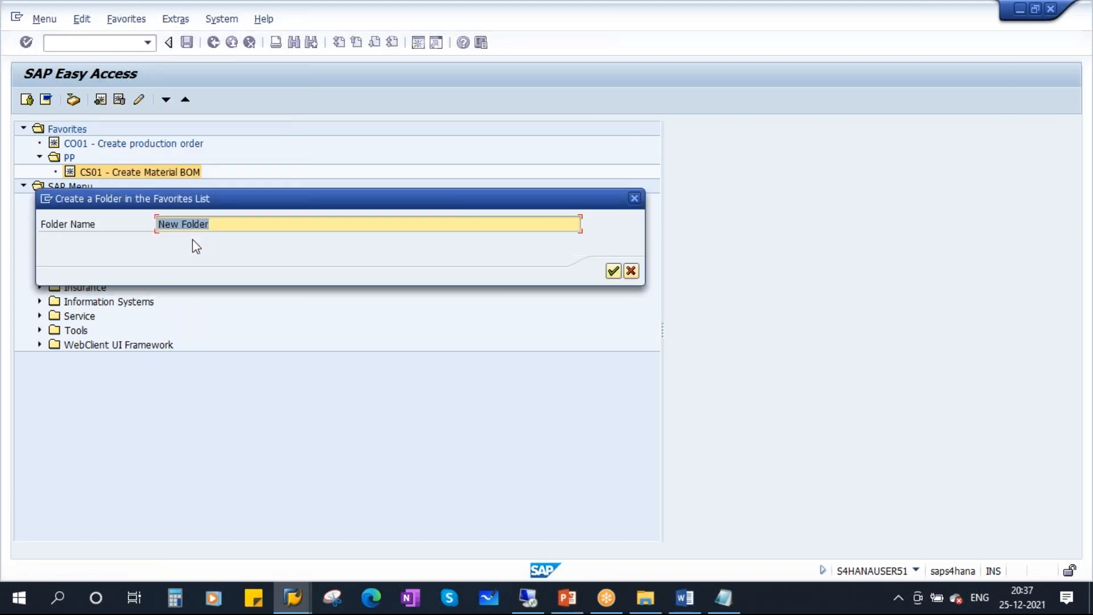
{"action": "type", "text": "QM"}
{"action": "left_click", "coordinate": [613, 271]}
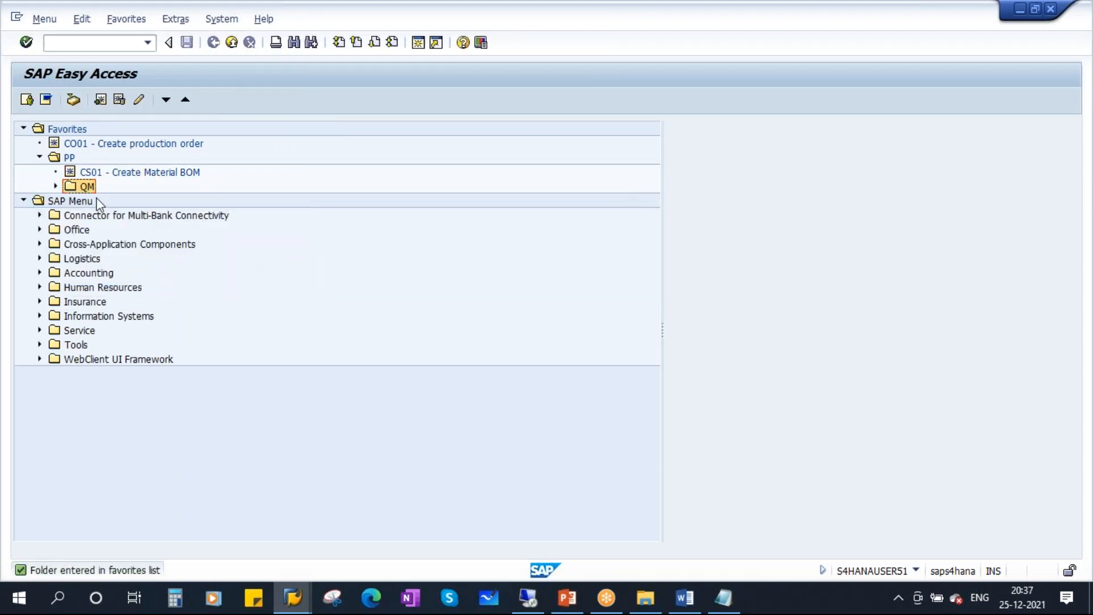
{"action": "left_click_drag", "start_coordinate": [83, 187], "coordinate": [98, 145]}
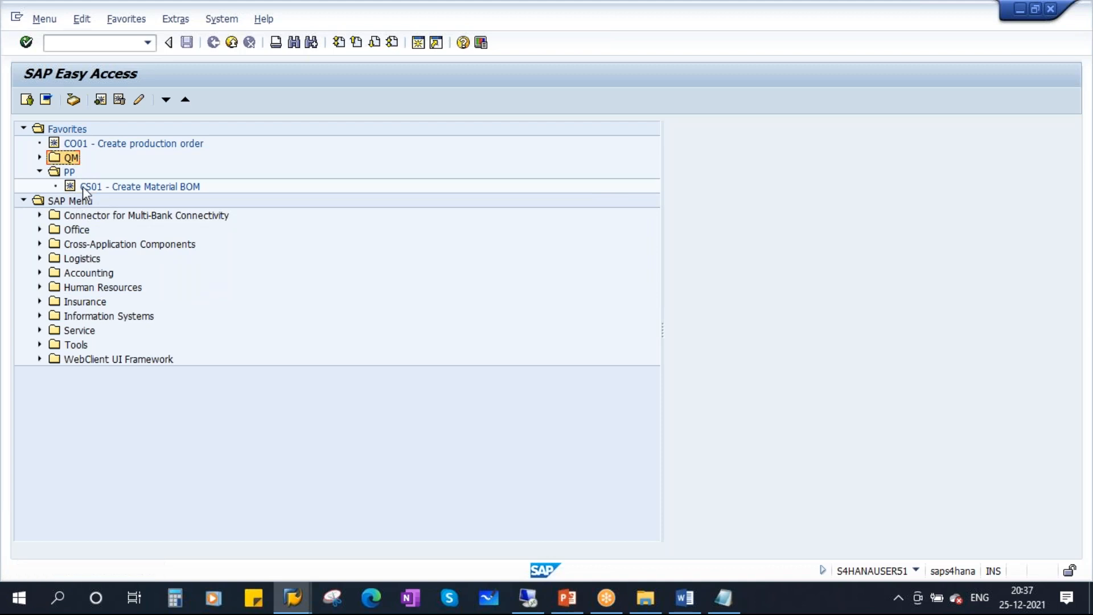
{"action": "left_click", "coordinate": [40, 172]}
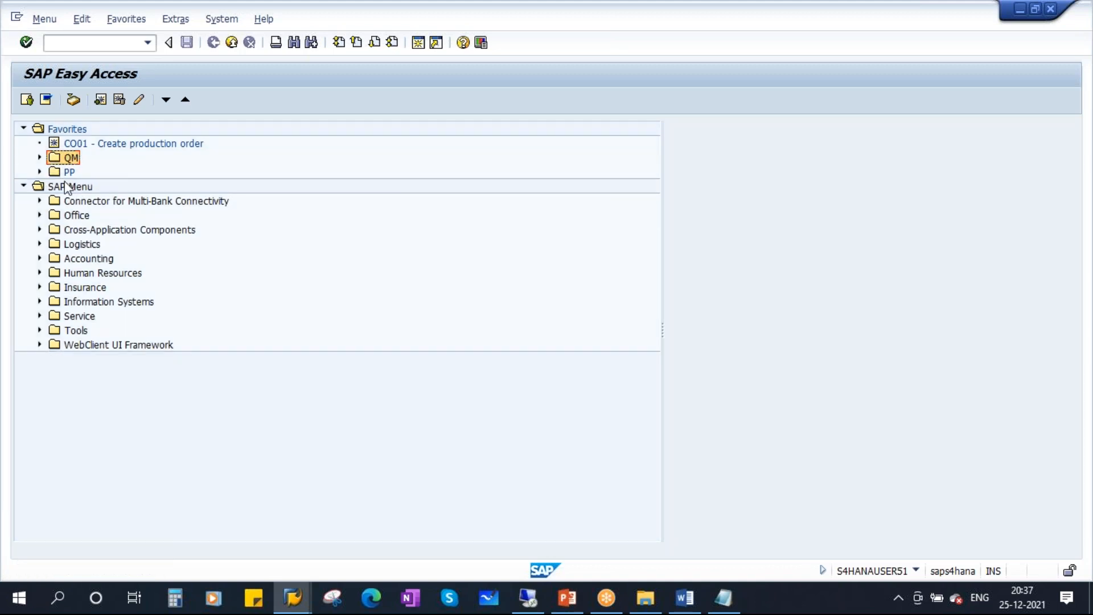
Add QA01 - Create Inspection Lot inside the QM folder.
{"action": "left_click", "coordinate": [123, 25]}
{"action": "left_click", "coordinate": [185, 132]}
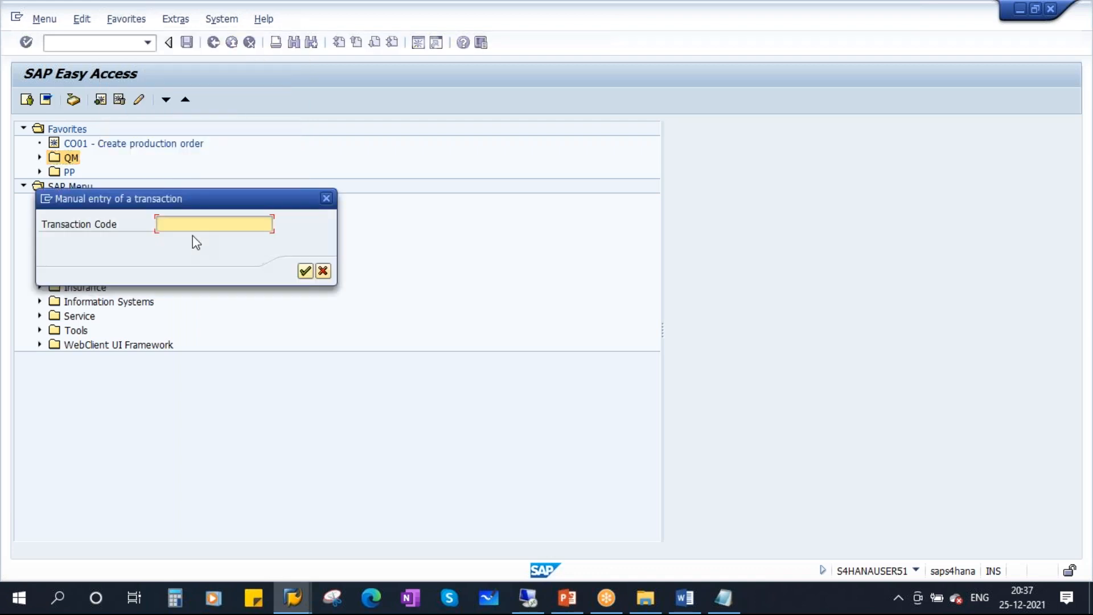
{"action": "type", "text": "QA01"}
{"action": "left_click", "coordinate": [306, 271]}
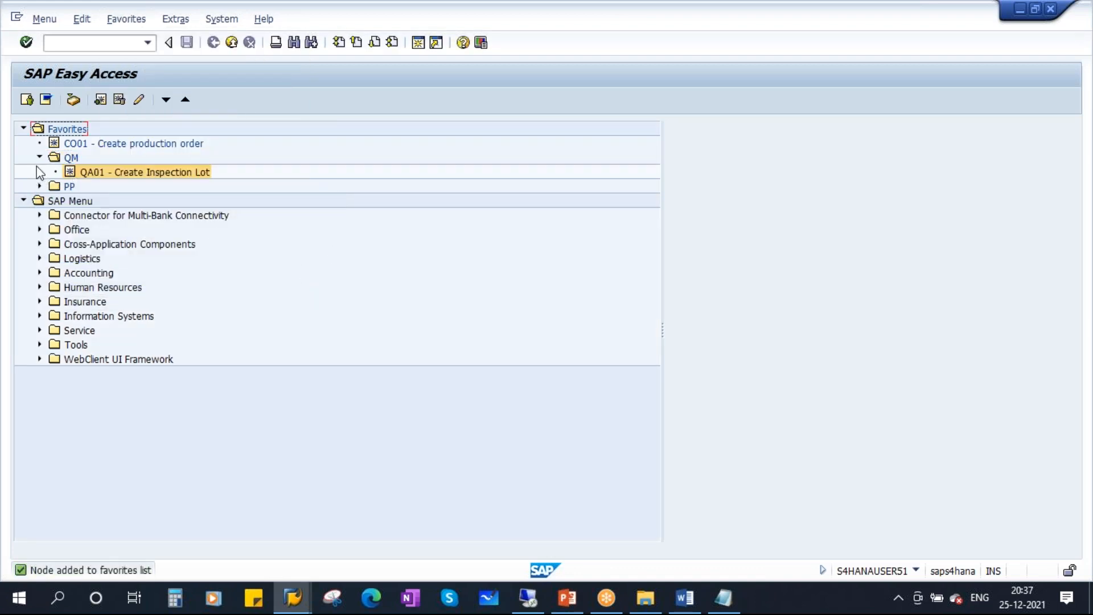
{"action": "left_click", "coordinate": [106, 172]}
{"action": "left_click", "coordinate": [77, 158]}
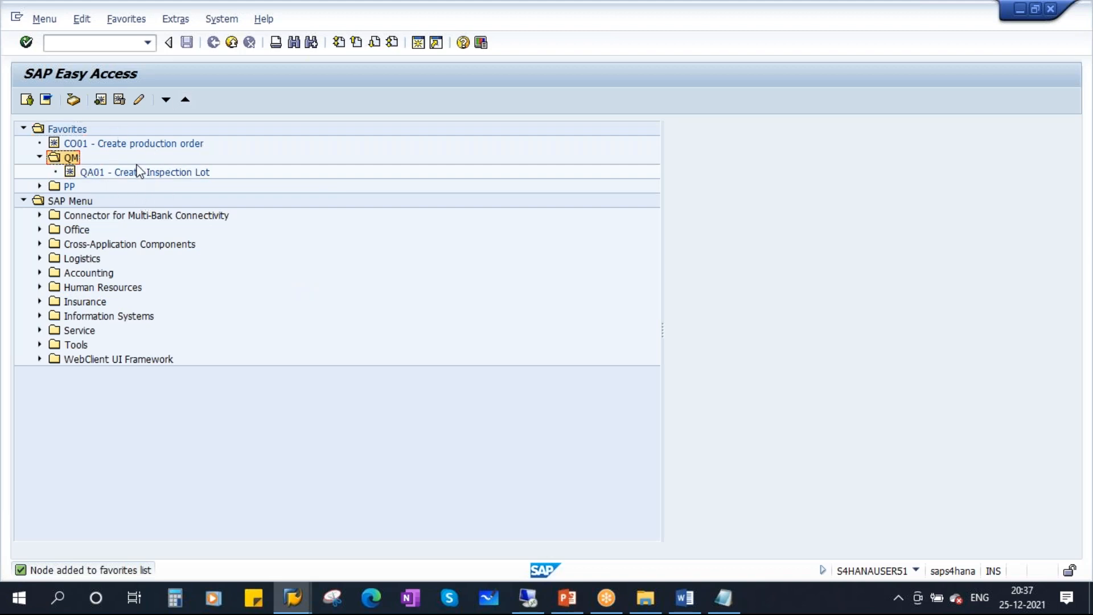
{"action": "left_click", "coordinate": [153, 147]}
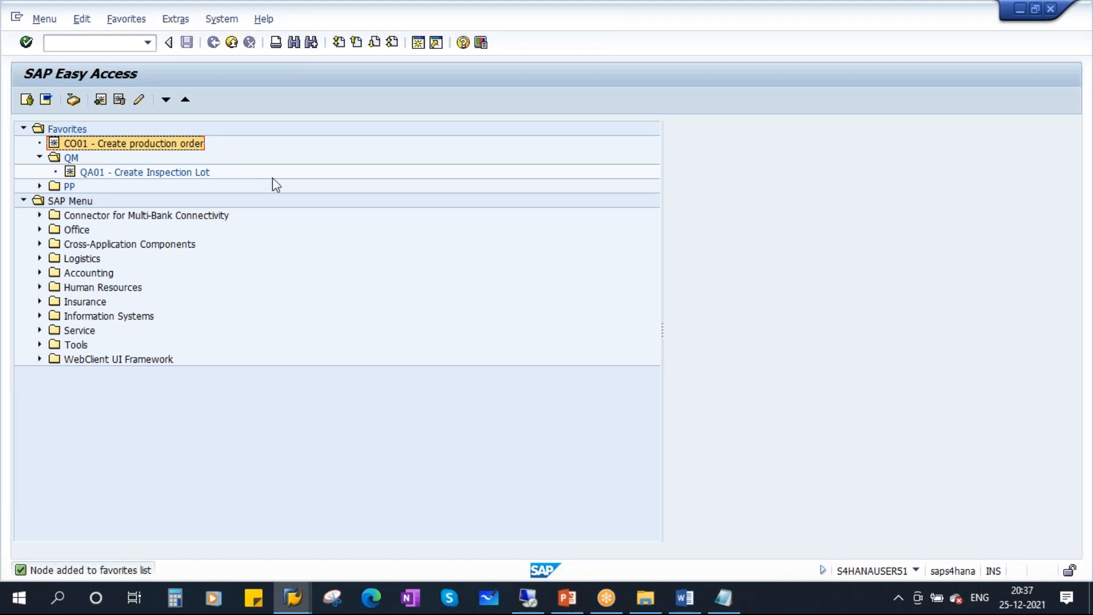
Add CS01 - Create Material BOM at the top level of Favorites and collapse QM.
{"action": "left_click", "coordinate": [126, 20]}
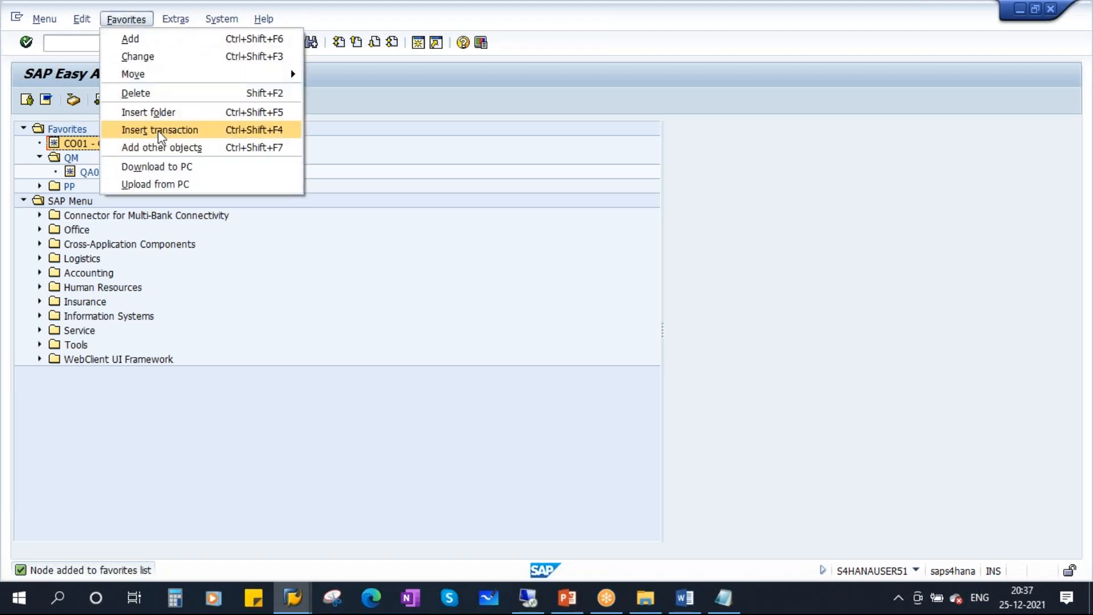
{"action": "left_click", "coordinate": [159, 131]}
{"action": "type", "text": "CS01"}
{"action": "left_click", "coordinate": [305, 271]}
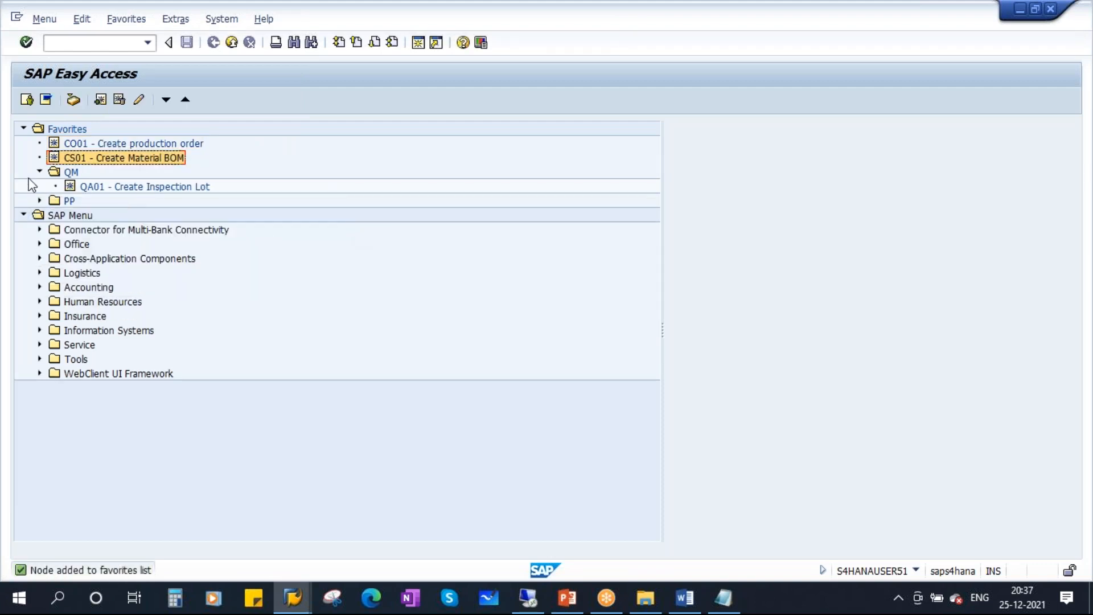
{"action": "left_click", "coordinate": [39, 171]}
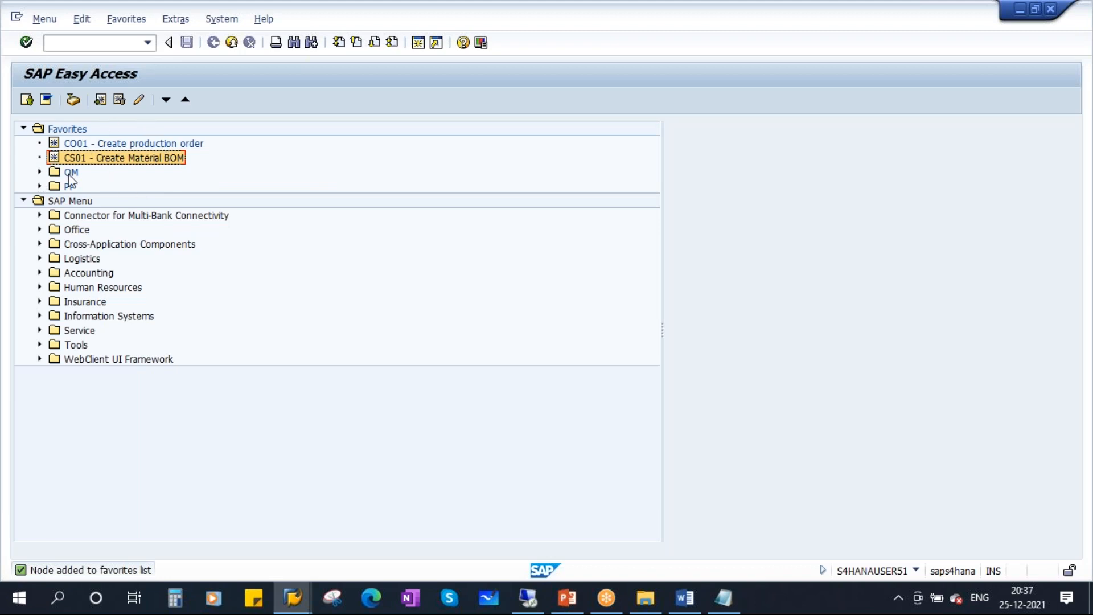
{"action": "left_click", "coordinate": [222, 20]}
Log off, then log back on to S4HANA with the user name and password.
{"action": "left_click", "coordinate": [271, 255]}
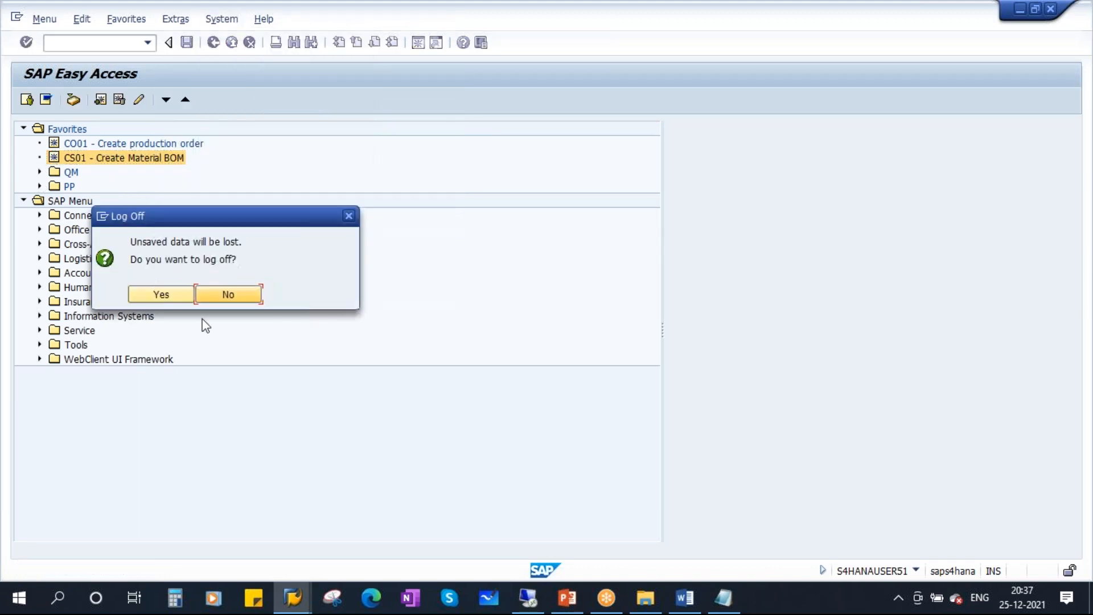
{"action": "key", "text": "alt+Tab"}
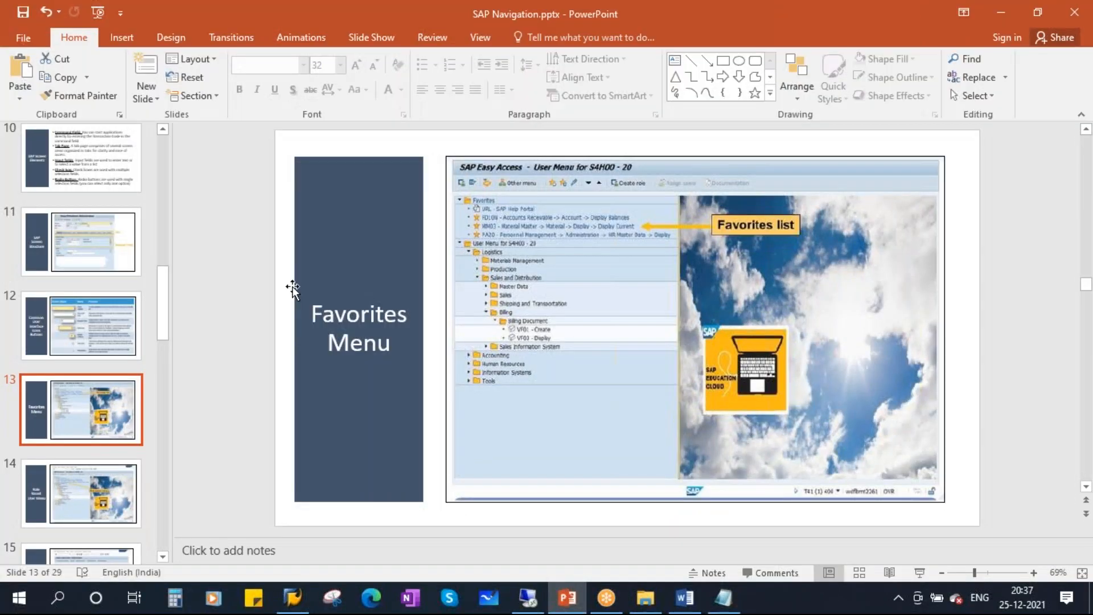
{"action": "key", "text": "super+d"}
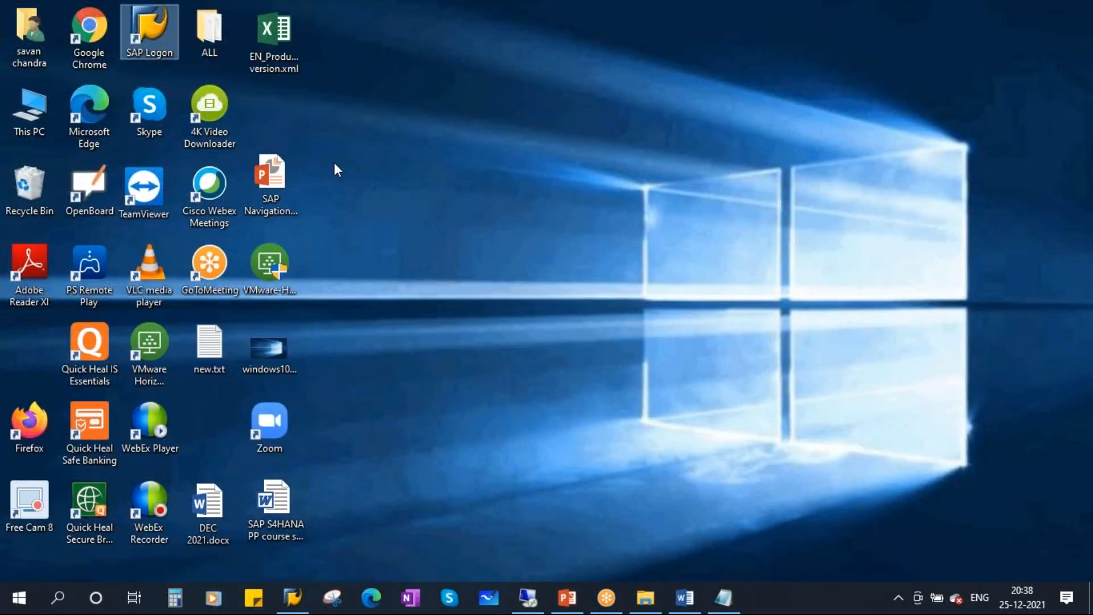
{"action": "key", "text": "Return"}
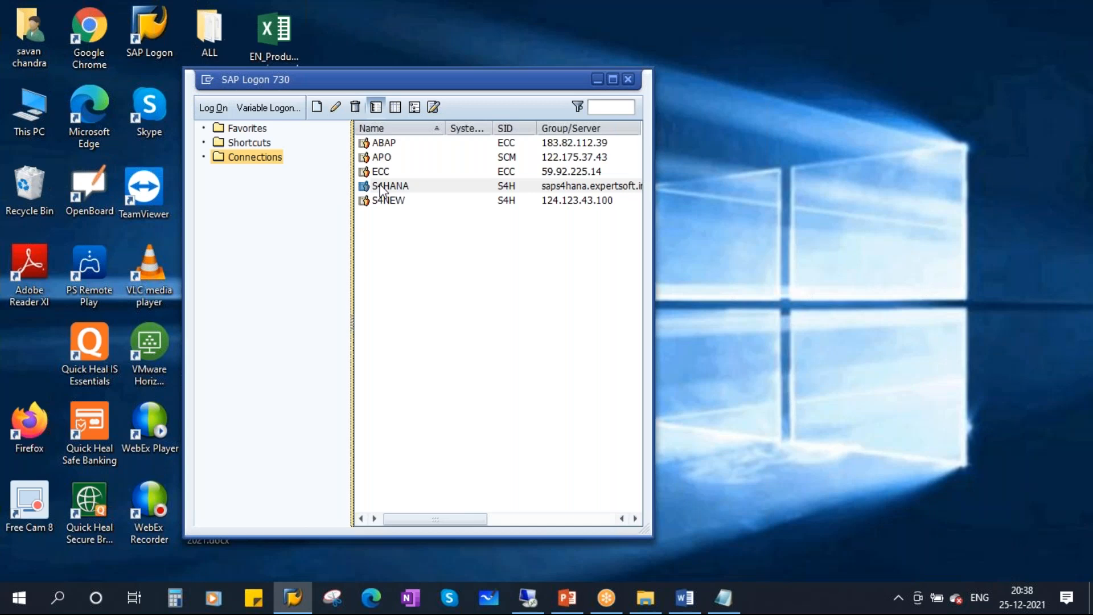
{"action": "left_click", "coordinate": [394, 188]}
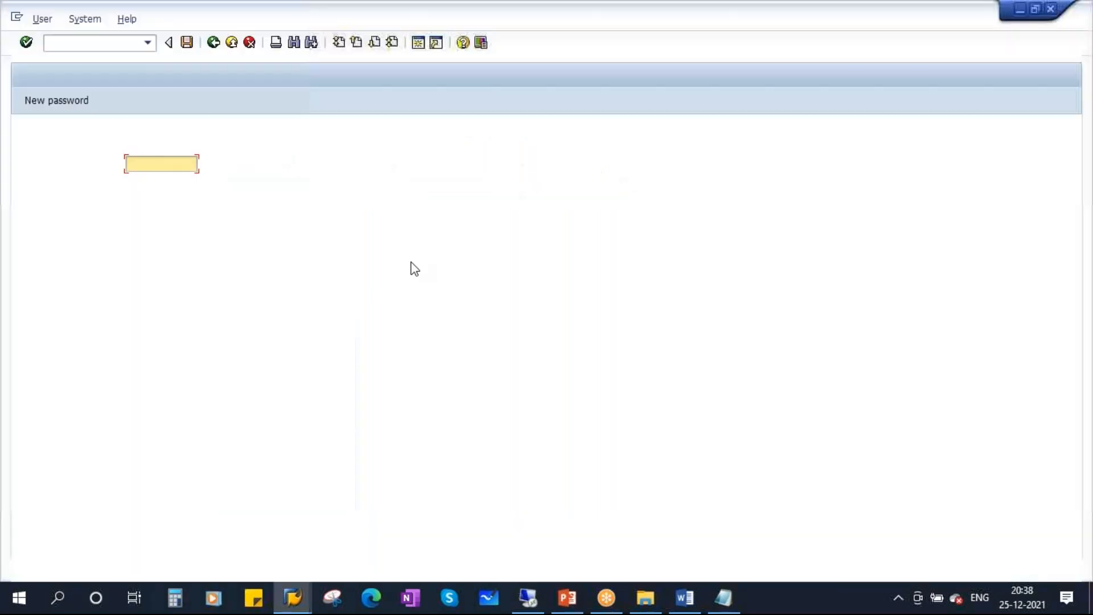
{"action": "left_click", "coordinate": [175, 182]}
{"action": "left_click", "coordinate": [175, 183]}
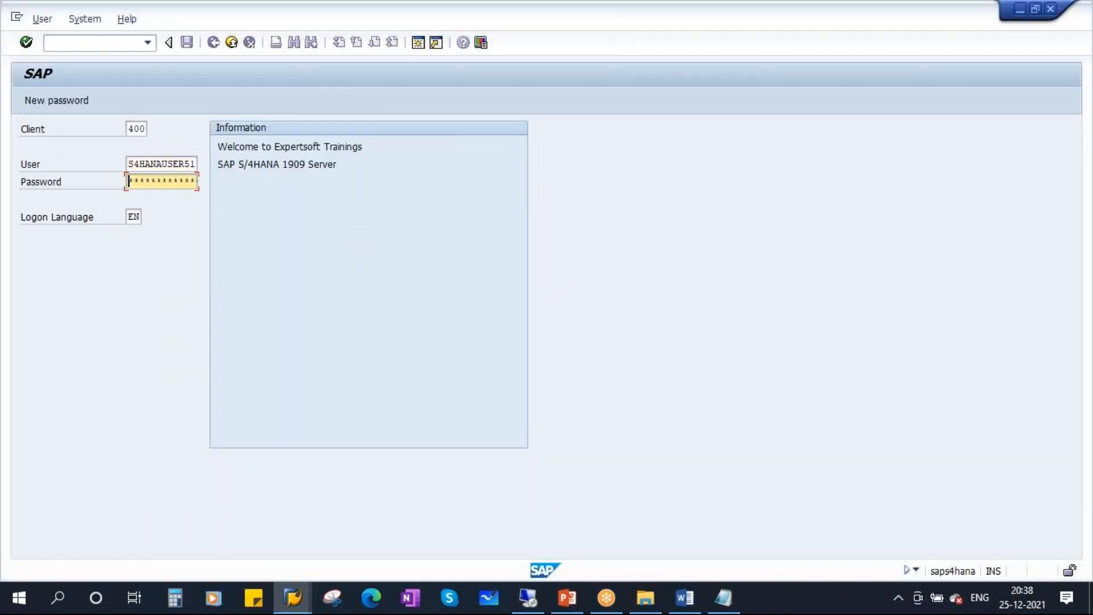
{"action": "key", "text": "Caps_Lock"}
{"action": "type", "text": "*******"}
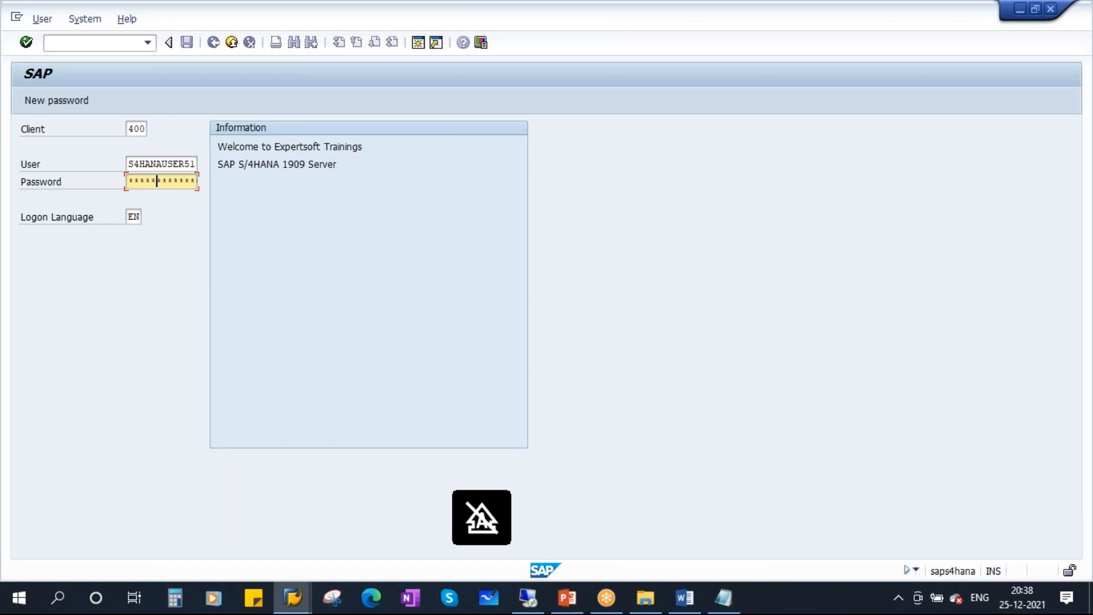
{"action": "type", "text": "*"}
{"action": "key", "text": "Return"}
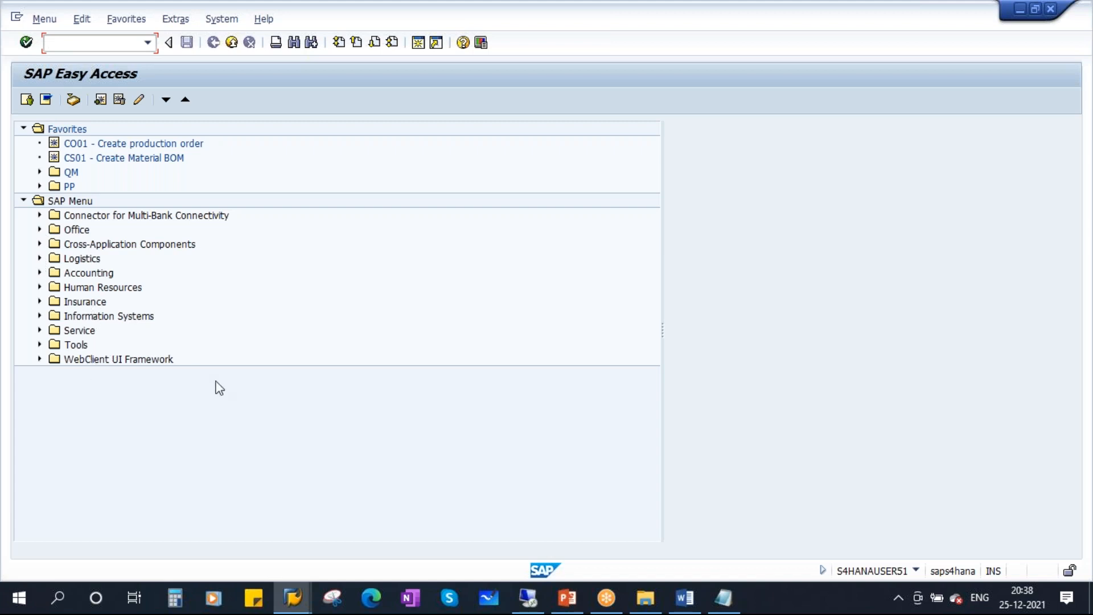
Launch CO01 from Favorites, back out to Easy Access, and return to the presentation.
{"action": "double_click", "coordinate": [145, 142]}
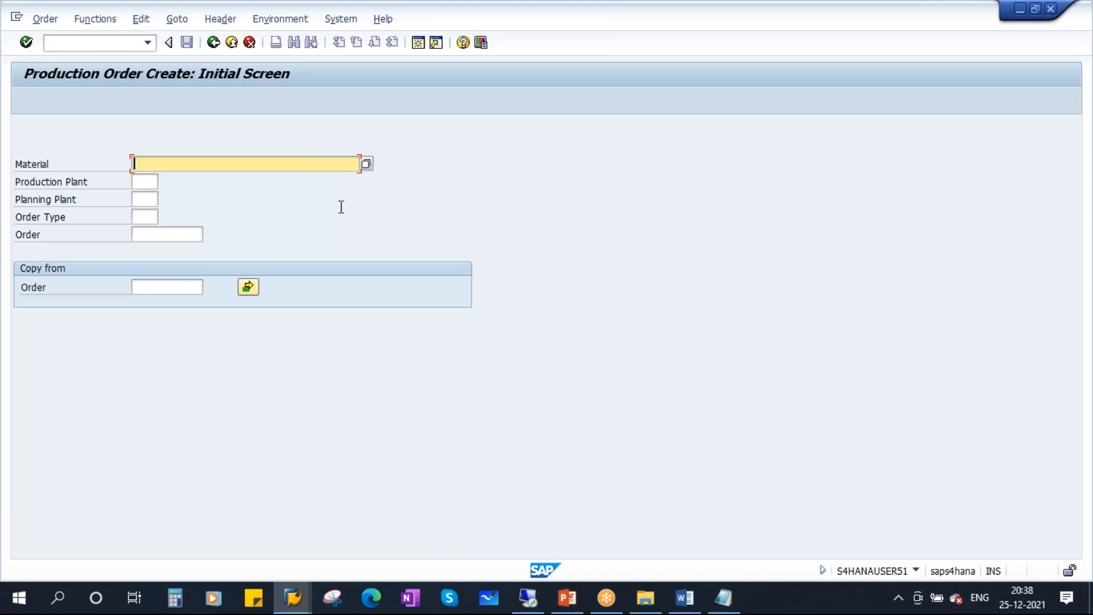
{"action": "left_click", "coordinate": [213, 43]}
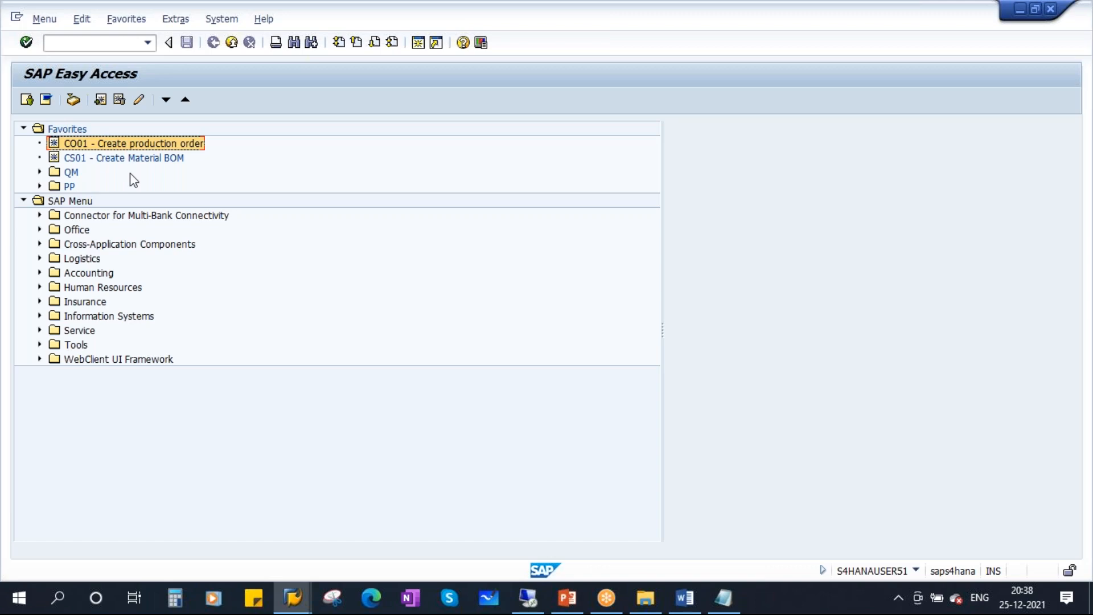
{"action": "left_click", "coordinate": [567, 597]}
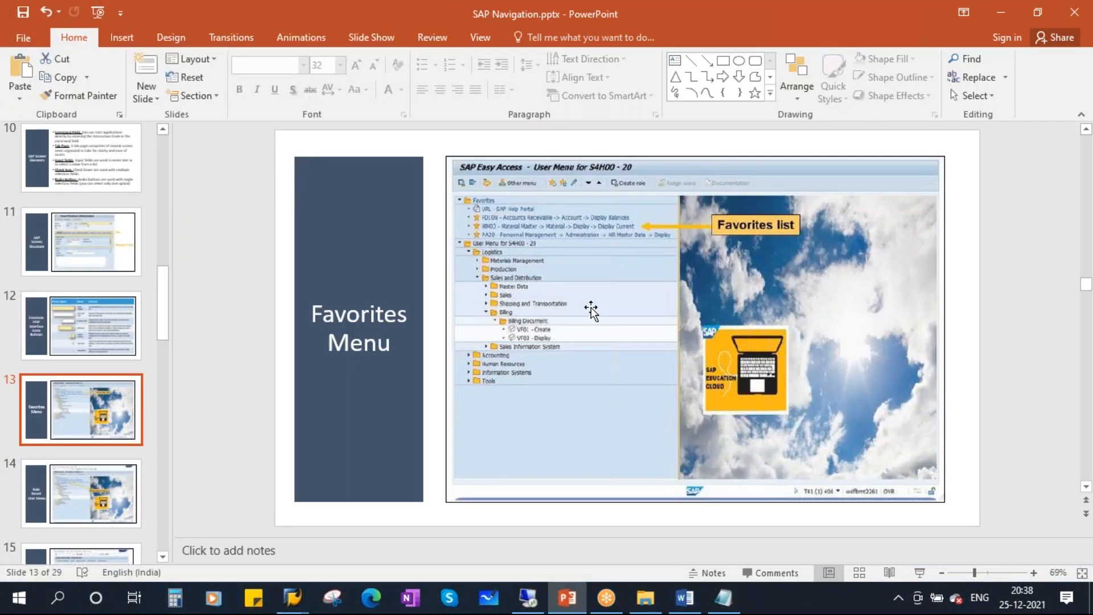
Go to slide 14, Role Based User Menu, and start the slide show.
{"action": "scroll", "coordinate": [41, 370], "scroll_direction": "down", "scroll_amount": 1}
{"action": "scroll", "coordinate": [40, 368], "scroll_direction": "down", "scroll_amount": 1}
{"action": "left_click", "coordinate": [100, 391]}
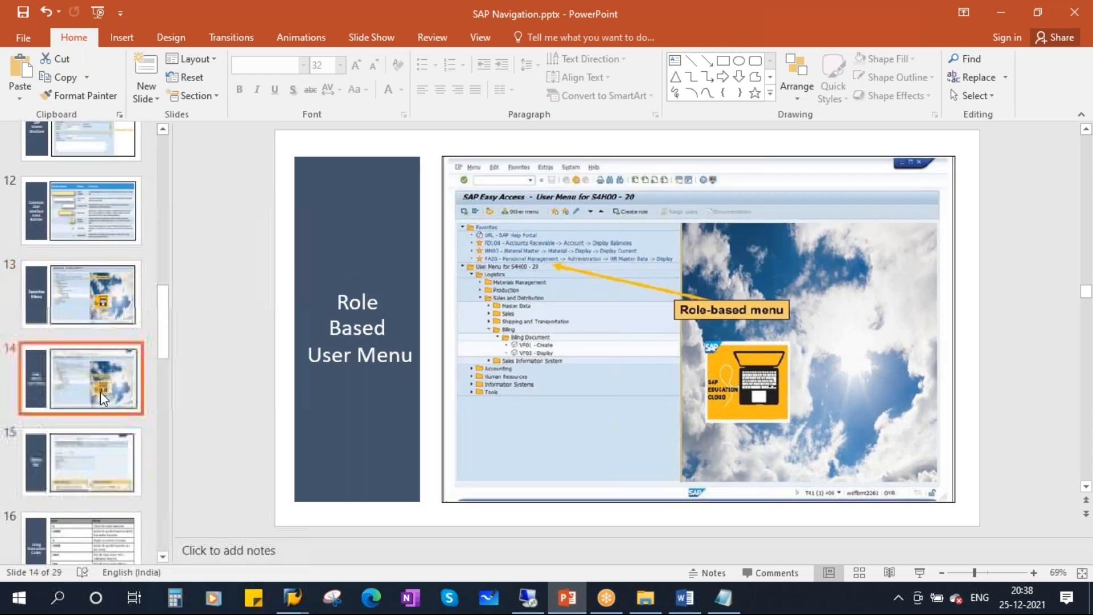
{"action": "left_click", "coordinate": [918, 573]}
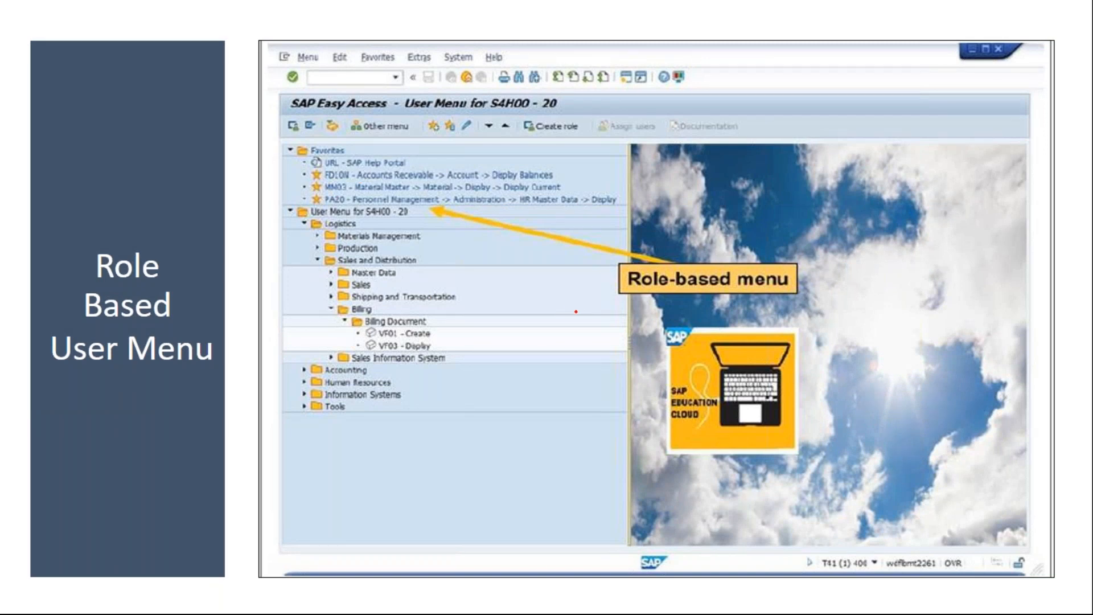
Circle the Role-based menu callout and Logistics subtree in red, then erase and exit.
{"action": "mouse_move", "coordinate": [622, 250]}
{"action": "left_mouse_down"}
{"action": "mouse_move", "coordinate": [662, 318]}
{"action": "mouse_move", "coordinate": [683, 248]}
{"action": "mouse_move", "coordinate": [617, 250]}
{"action": "left_mouse_up"}
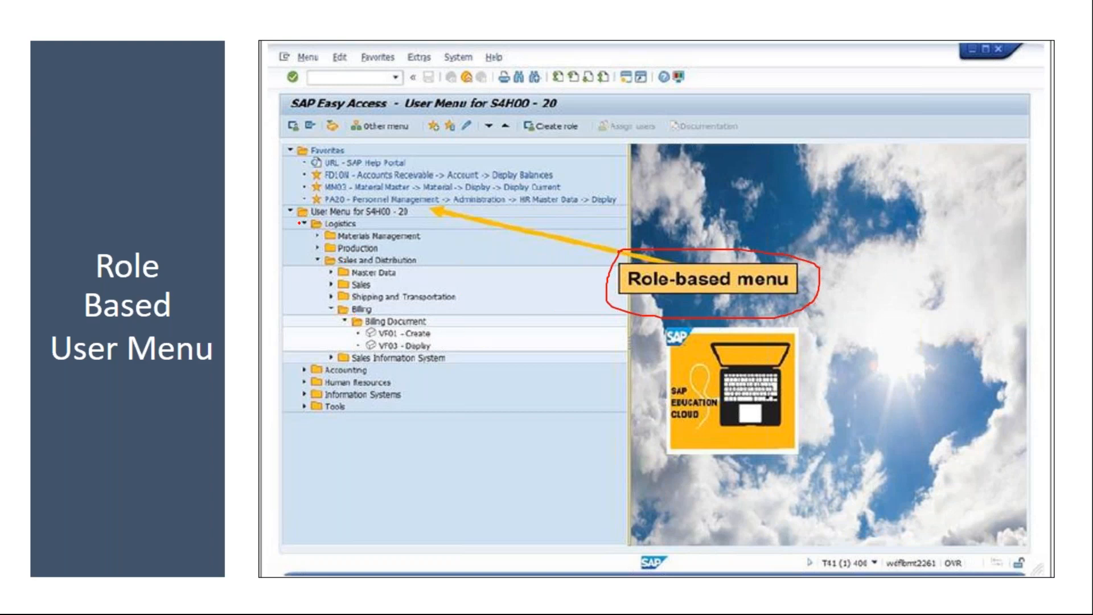
{"action": "mouse_move", "coordinate": [297, 222]}
{"action": "left_mouse_down"}
{"action": "mouse_move", "coordinate": [291, 313]}
{"action": "mouse_move", "coordinate": [428, 415]}
{"action": "mouse_move", "coordinate": [512, 267]}
{"action": "mouse_move", "coordinate": [308, 230]}
{"action": "mouse_move", "coordinate": [285, 393]}
{"action": "mouse_move", "coordinate": [535, 353]}
{"action": "mouse_move", "coordinate": [324, 234]}
{"action": "left_mouse_up"}
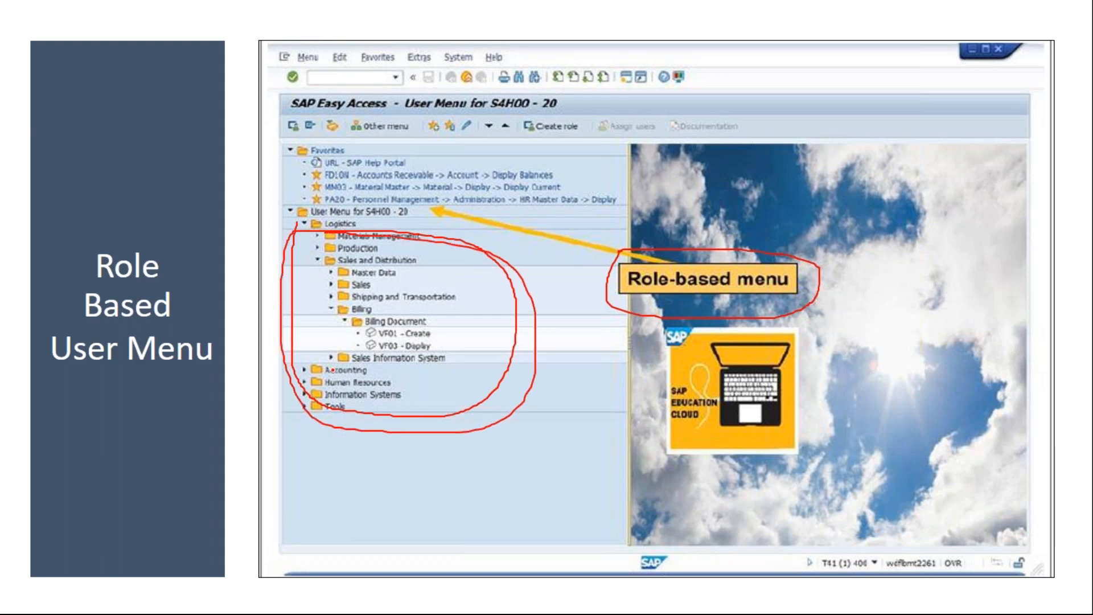
{"action": "key", "text": "e"}
{"action": "key", "text": "Escape"}
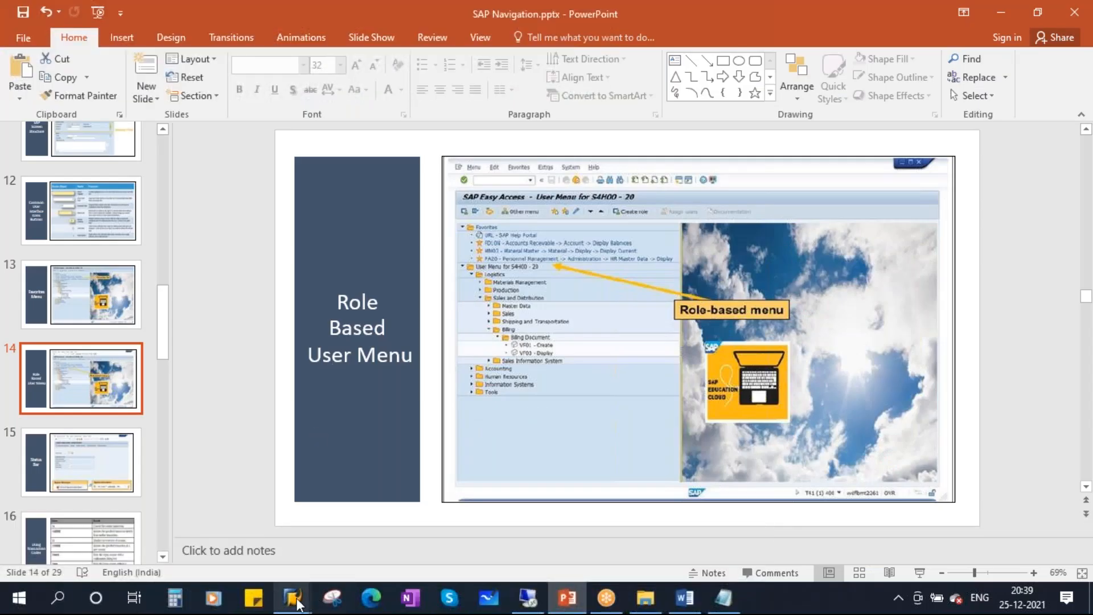
{"action": "mouse_move", "coordinate": [293, 598]}
{"action": "left_click", "coordinate": [342, 521]}
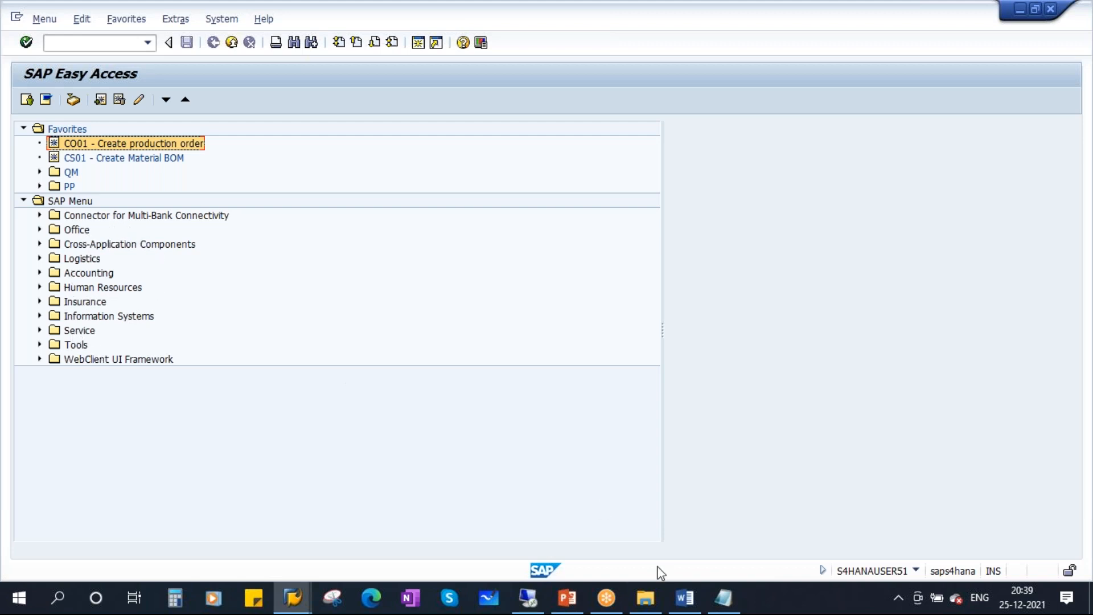
{"action": "left_click", "coordinate": [568, 598]}
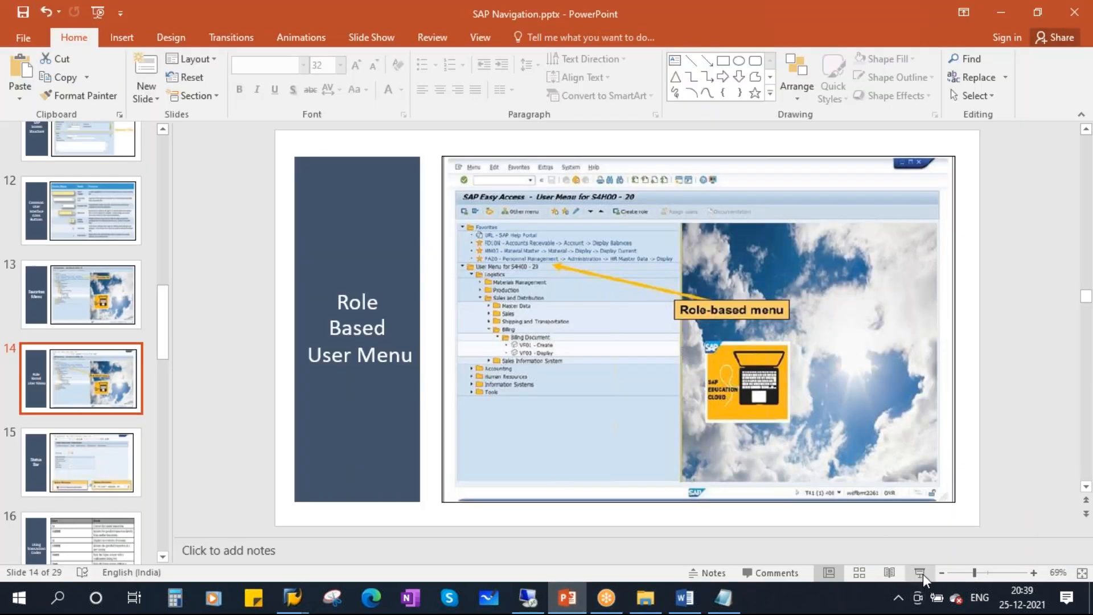
Present the slide, underlining and circling Logistics in red with an arrow to the Role-based menu label.
{"action": "left_click", "coordinate": [920, 572]}
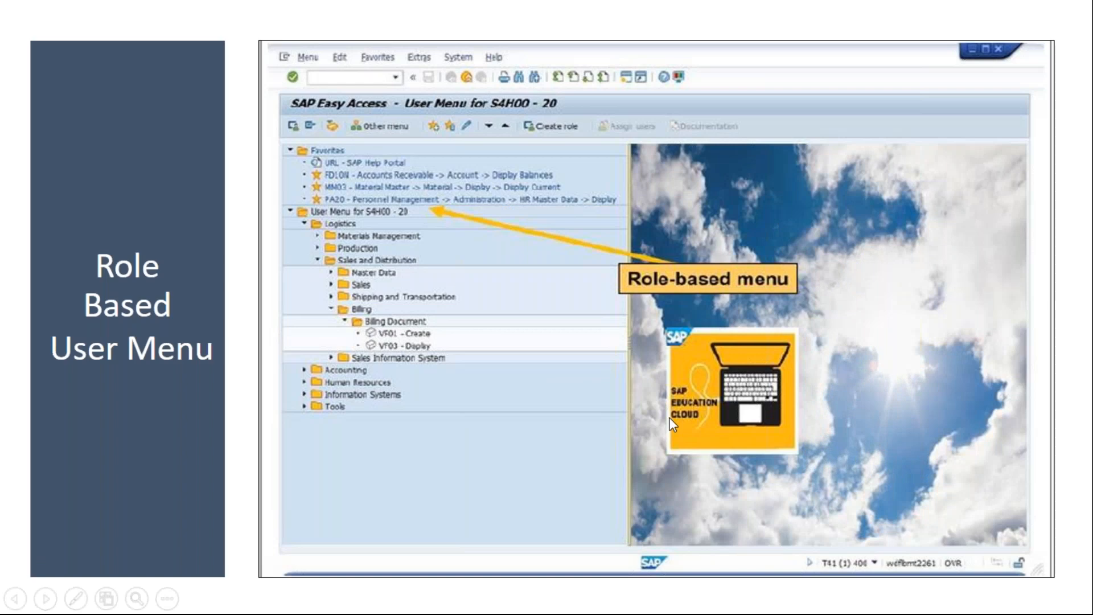
{"action": "key", "text": "ctrl+p"}
{"action": "mouse_move", "coordinate": [304, 224]}
{"action": "left_mouse_down"}
{"action": "mouse_move", "coordinate": [411, 225]}
{"action": "mouse_move", "coordinate": [388, 217]}
{"action": "left_mouse_up"}
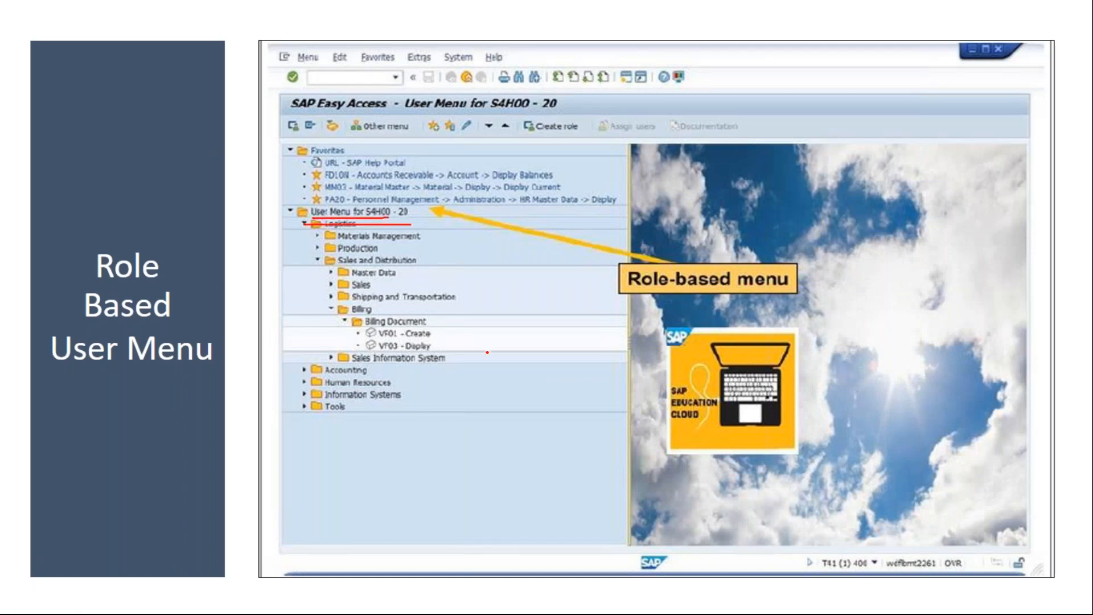
{"action": "mouse_move", "coordinate": [296, 226]}
{"action": "left_mouse_down"}
{"action": "mouse_move", "coordinate": [268, 318]}
{"action": "mouse_move", "coordinate": [515, 434]}
{"action": "mouse_move", "coordinate": [549, 254]}
{"action": "mouse_move", "coordinate": [311, 223]}
{"action": "left_mouse_up"}
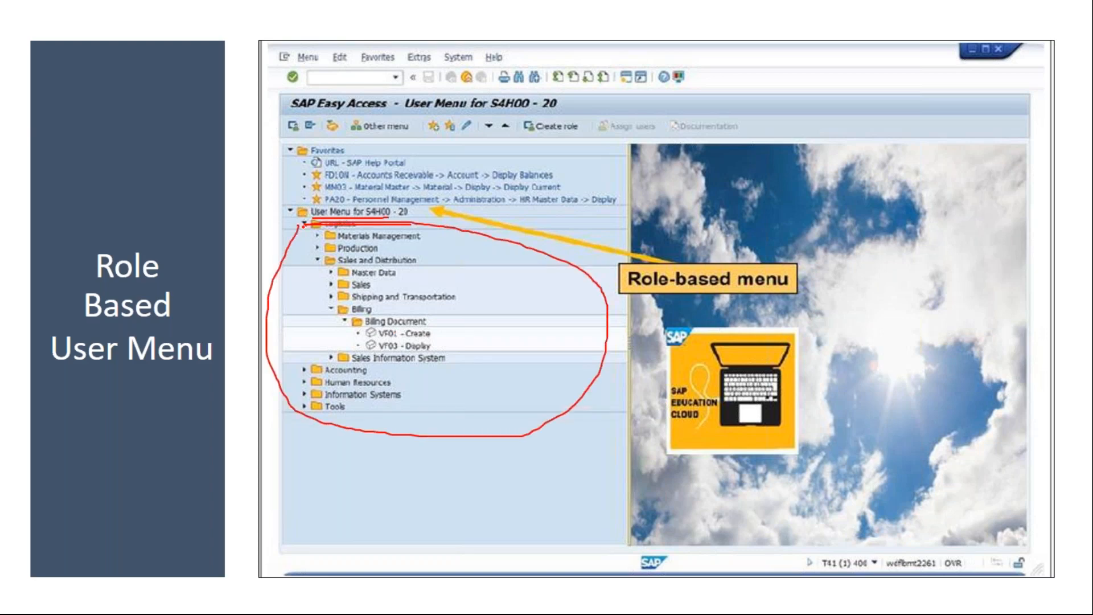
{"action": "mouse_move", "coordinate": [571, 300]}
{"action": "left_mouse_down"}
{"action": "mouse_move", "coordinate": [618, 280]}
{"action": "mouse_move", "coordinate": [611, 310]}
{"action": "left_mouse_up"}
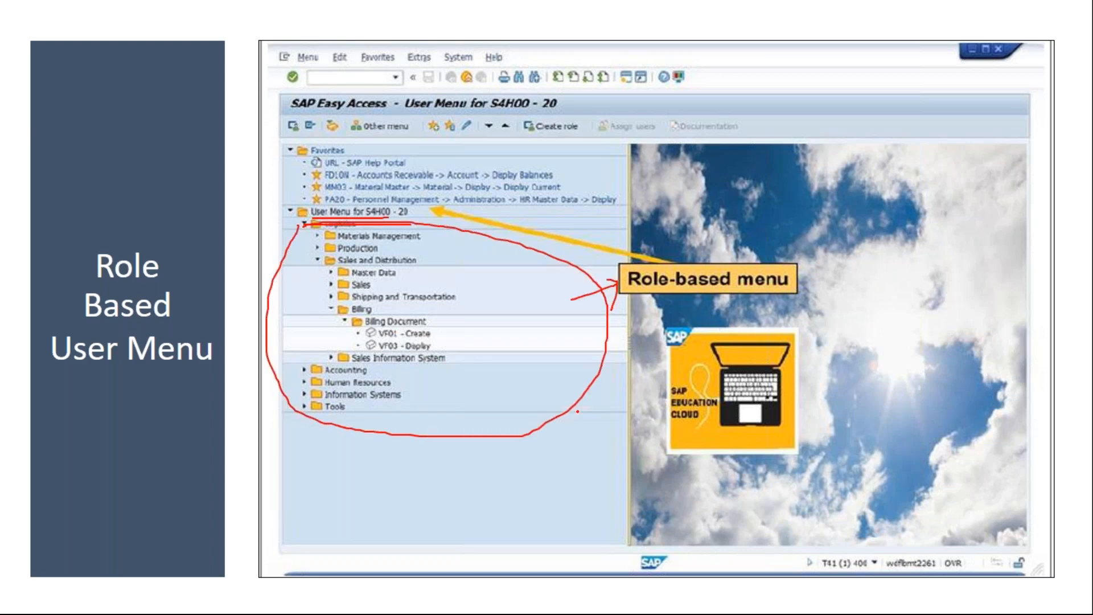
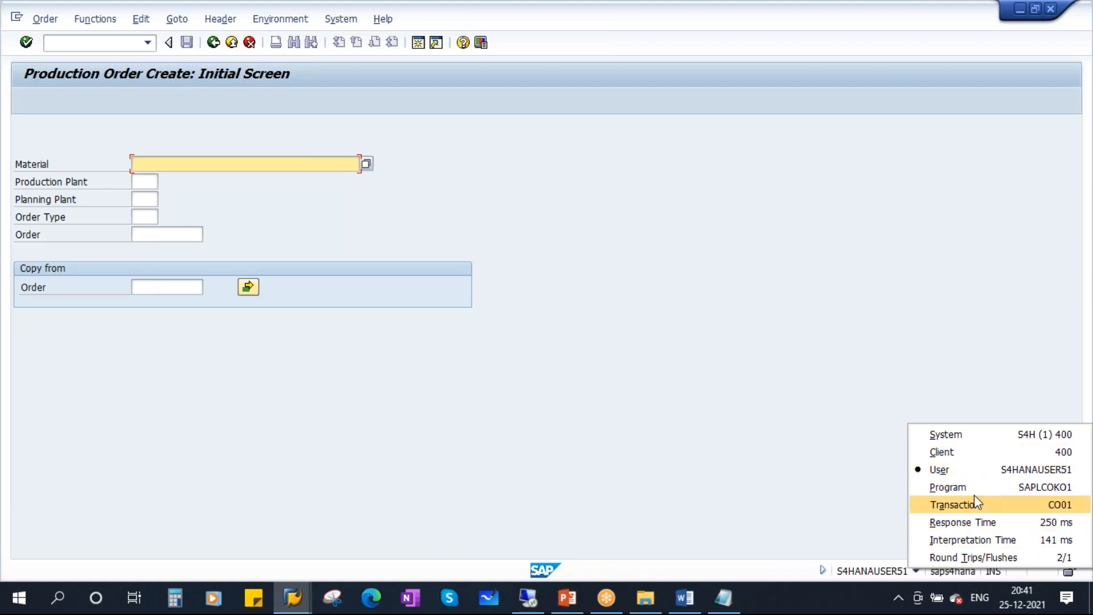
Show the current transaction code, CO01, in the status bar's system information.
{"action": "left_click", "coordinate": [865, 500]}
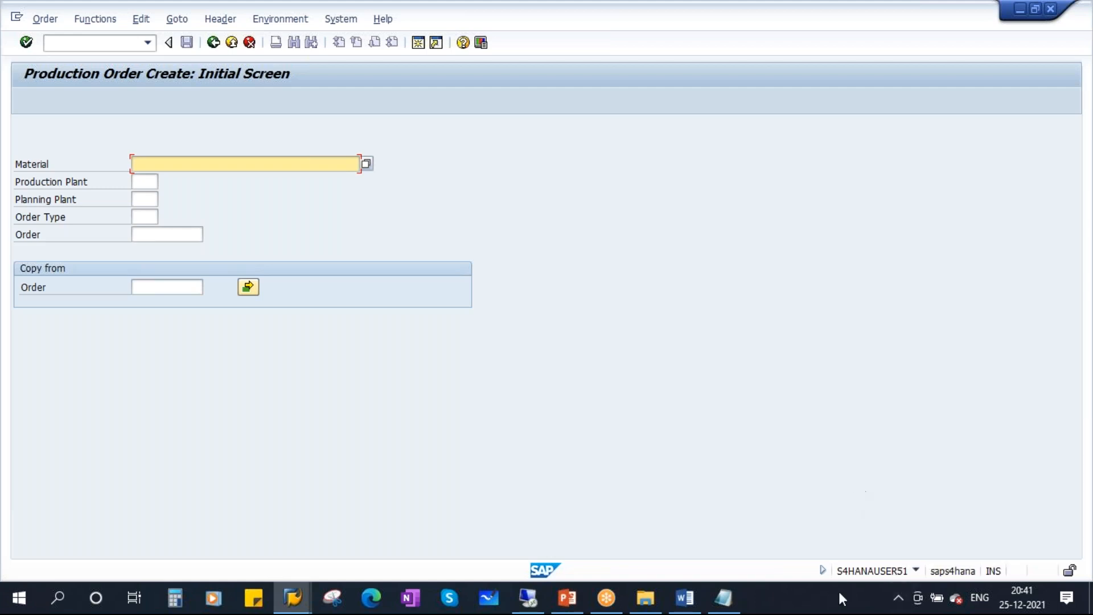
{"action": "left_click", "coordinate": [916, 571]}
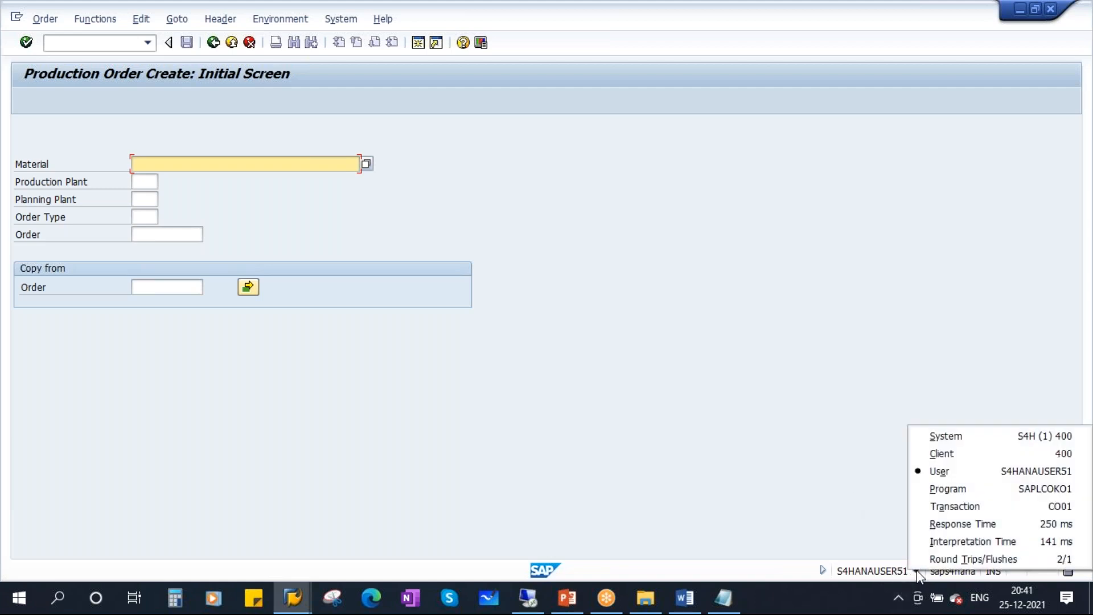
{"action": "left_click", "coordinate": [1027, 503]}
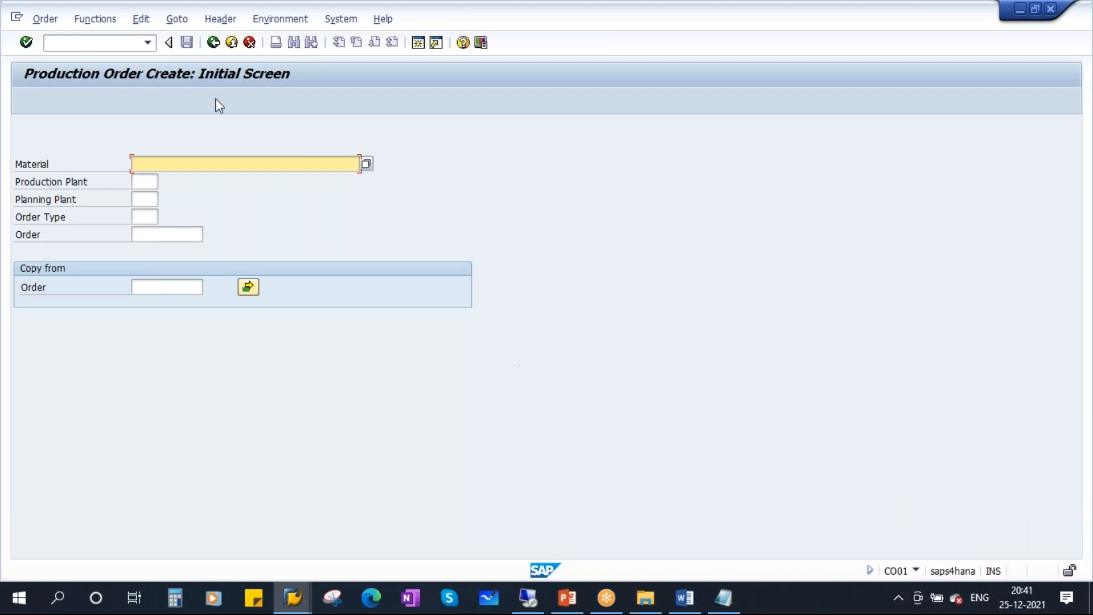
Leave production order creation and run QA01 to create an inspection lot manually.
{"action": "left_click", "coordinate": [214, 43]}
{"action": "left_click", "coordinate": [94, 43]}
{"action": "type", "text": "qa01"}
{"action": "key", "text": "Return"}
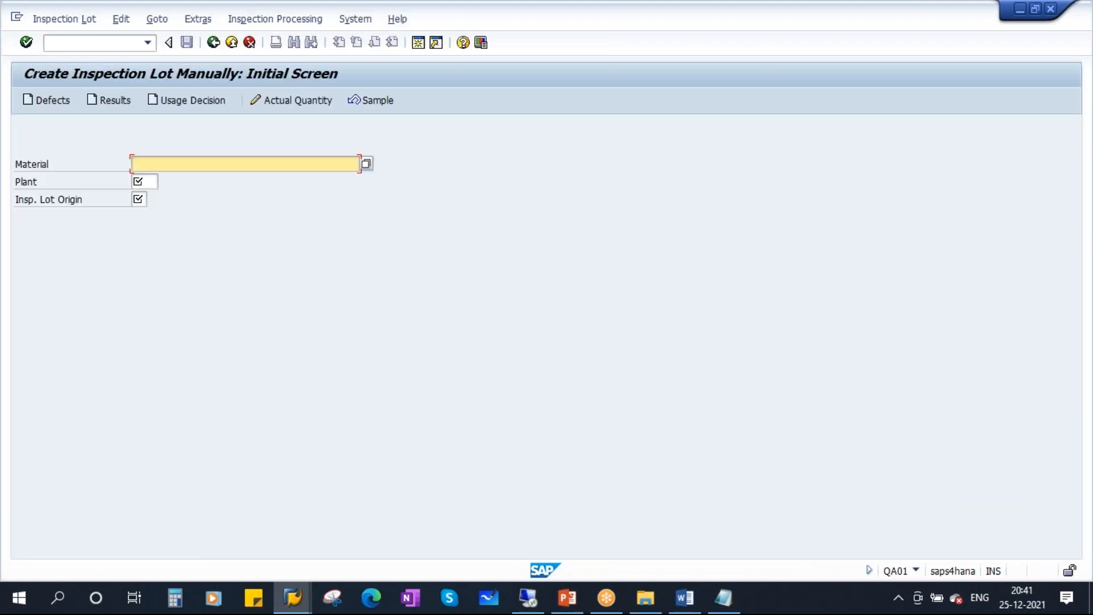
Open and close the system information details, collapse and re-expand the area, then return to the slides.
{"action": "left_click", "coordinate": [914, 571]}
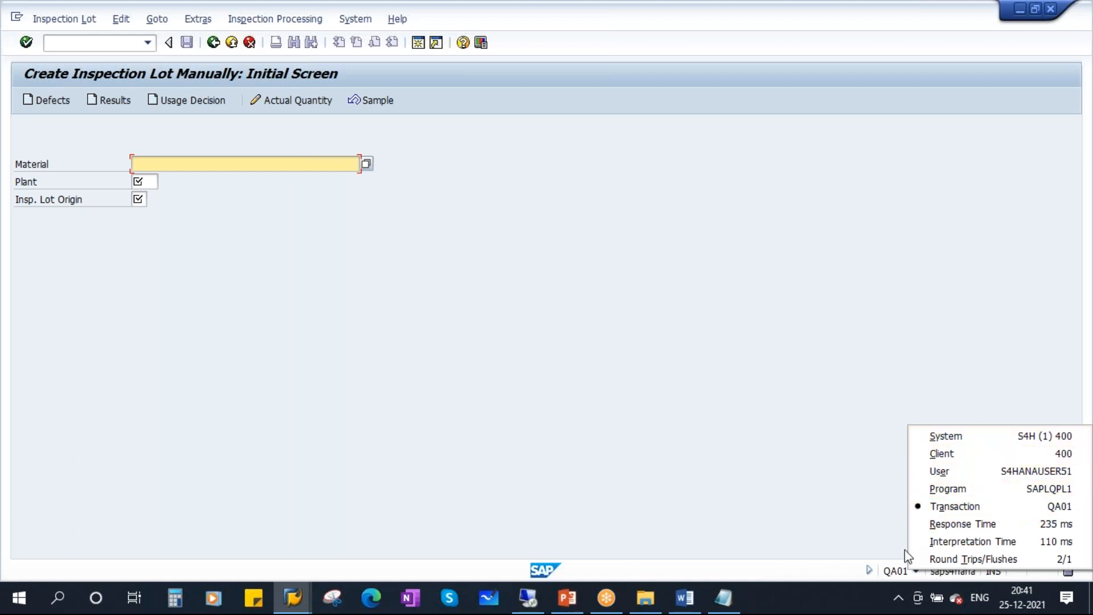
{"action": "left_click", "coordinate": [866, 517]}
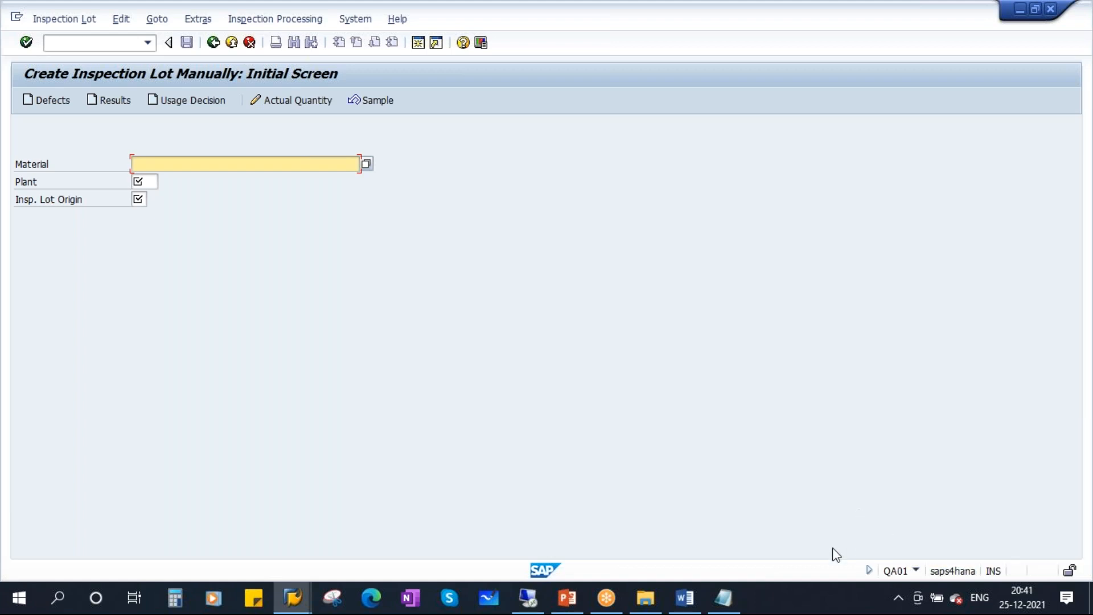
{"action": "left_click", "coordinate": [867, 569]}
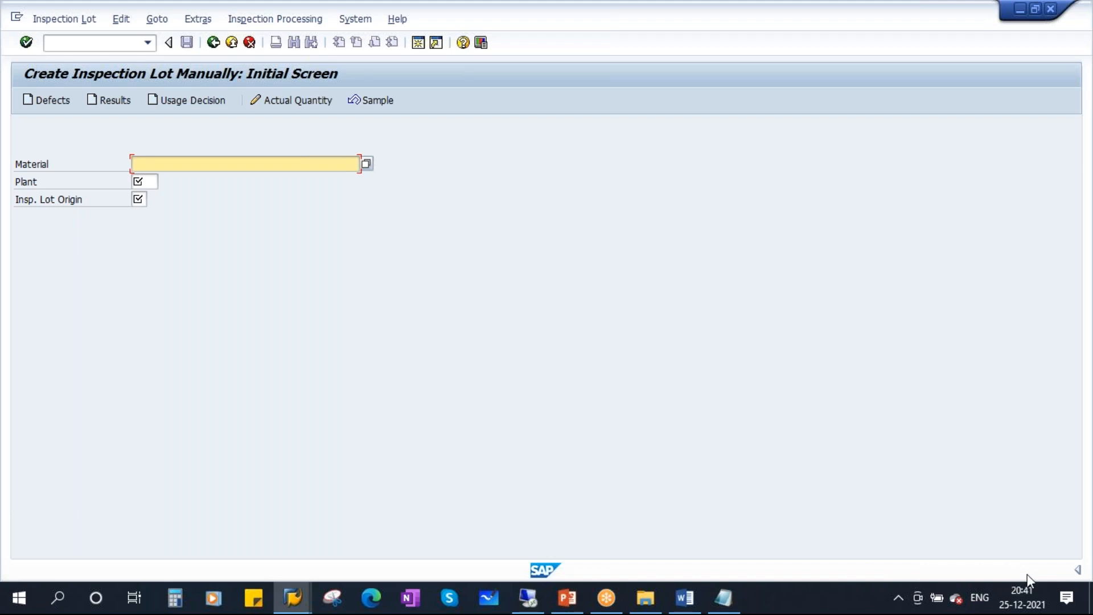
{"action": "left_click", "coordinate": [1078, 569]}
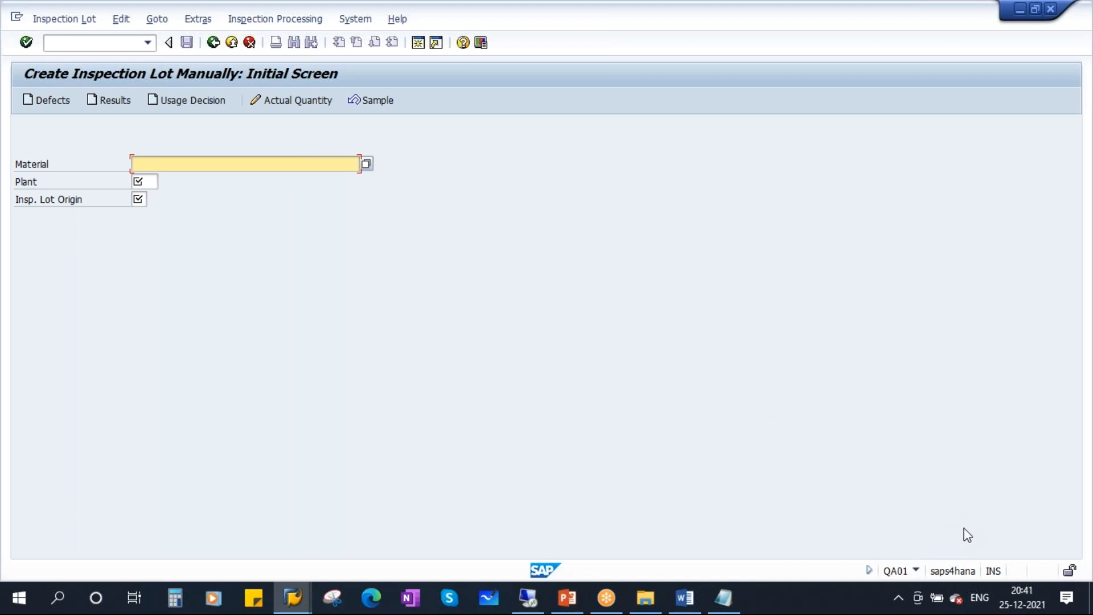
{"action": "left_click", "coordinate": [568, 597]}
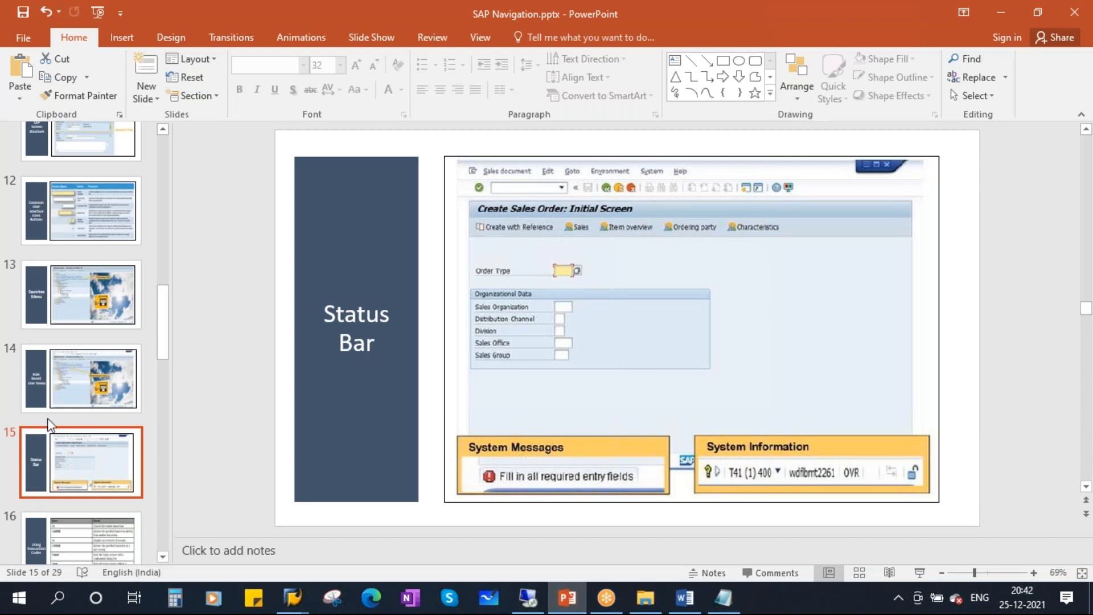
Start the slide show on slide 16, Using Transaction Codes.
{"action": "scroll", "coordinate": [74, 482], "scroll_direction": "down", "scroll_amount": 2}
{"action": "left_click", "coordinate": [76, 450]}
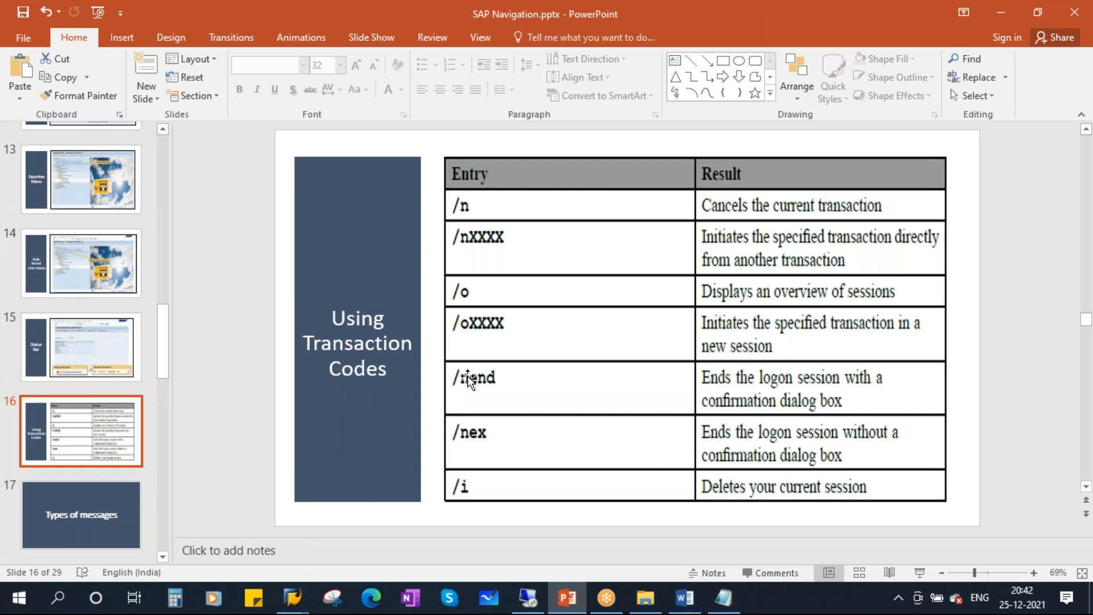
{"action": "left_click", "coordinate": [922, 573]}
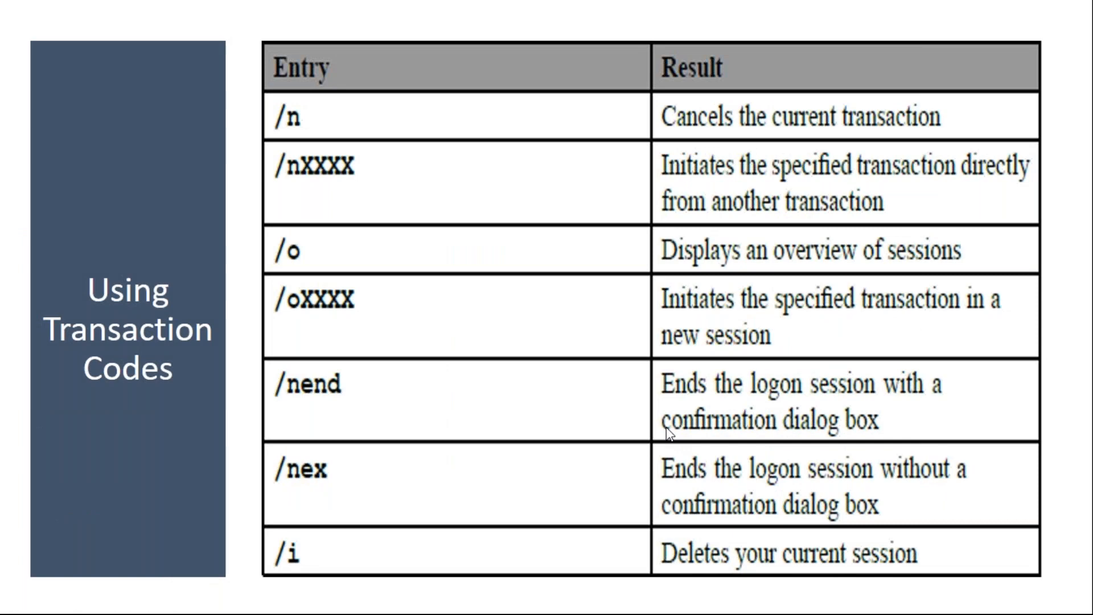
Circle /n and underline 'Cancels the current transaction' in red, erase, then go back to SAP.
{"action": "key", "text": "ctrl+p"}
{"action": "mouse_move", "coordinate": [280, 101]}
{"action": "left_mouse_down"}
{"action": "mouse_move", "coordinate": [266, 101]}
{"action": "mouse_move", "coordinate": [330, 138]}
{"action": "mouse_move", "coordinate": [288, 94]}
{"action": "left_mouse_up"}
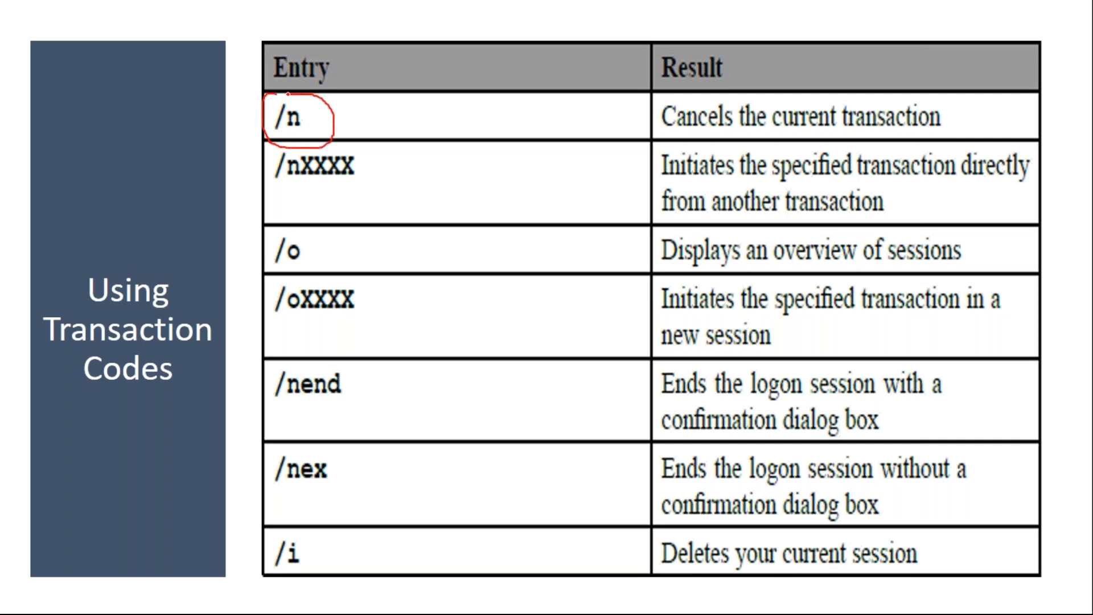
{"action": "left_click_drag", "start_coordinate": [671, 135], "coordinate": [928, 126]}
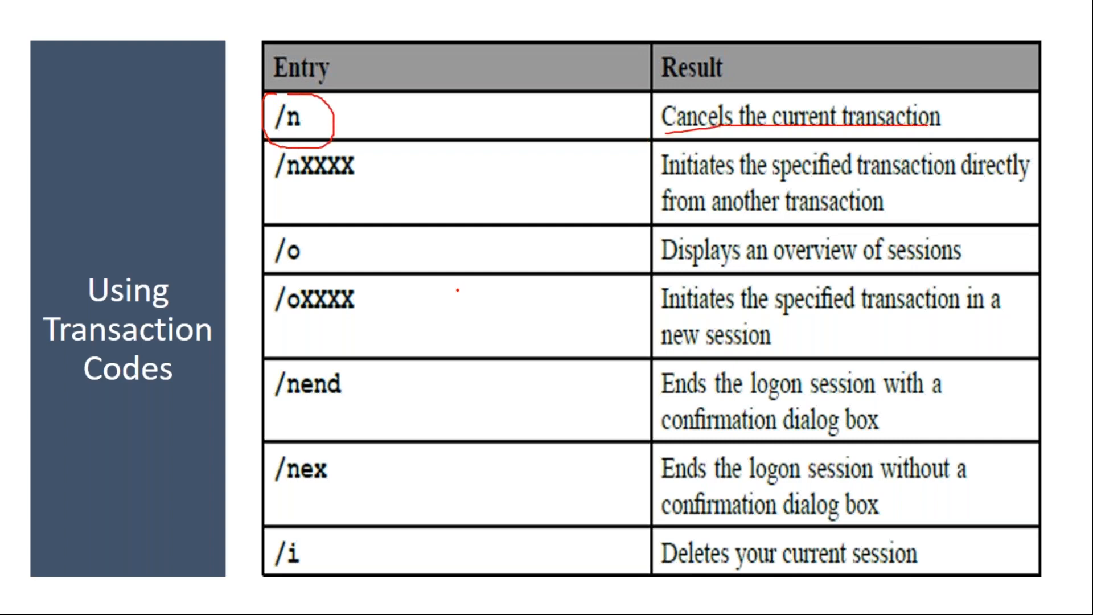
{"action": "key", "text": "e"}
{"action": "key", "text": "Escape"}
{"action": "mouse_move", "coordinate": [288, 583]}
{"action": "left_click", "coordinate": [334, 500]}
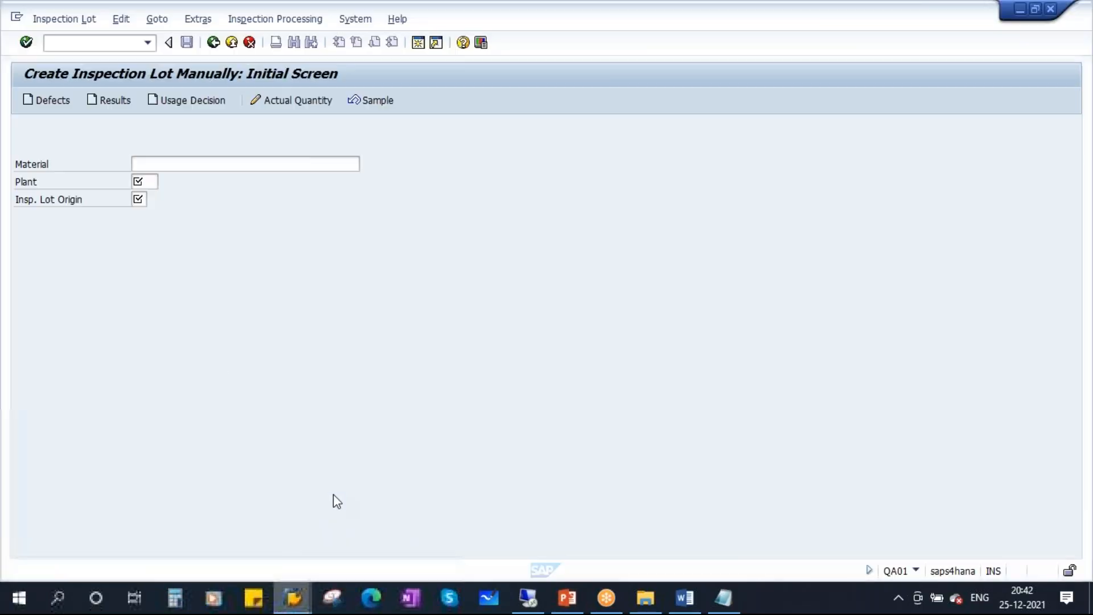
Start a CS01 BOM for material 100004137, plant 1710, usage 1, then exit without saving.
{"action": "left_click", "coordinate": [214, 43]}
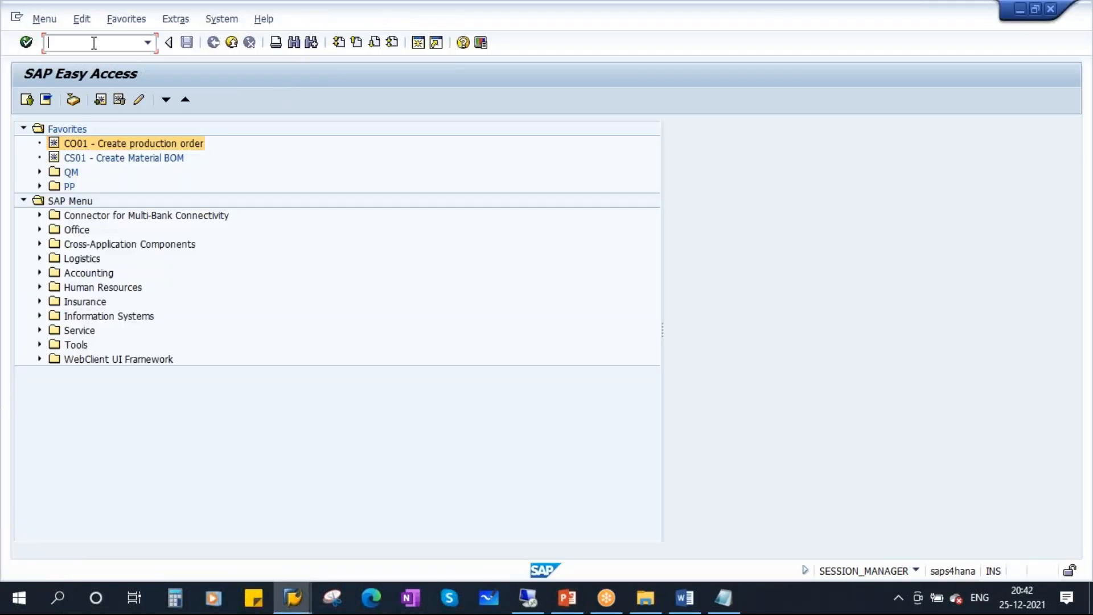
{"action": "type", "text": "d"}
{"action": "type", "text": "s01"}
{"action": "key", "text": "Return"}
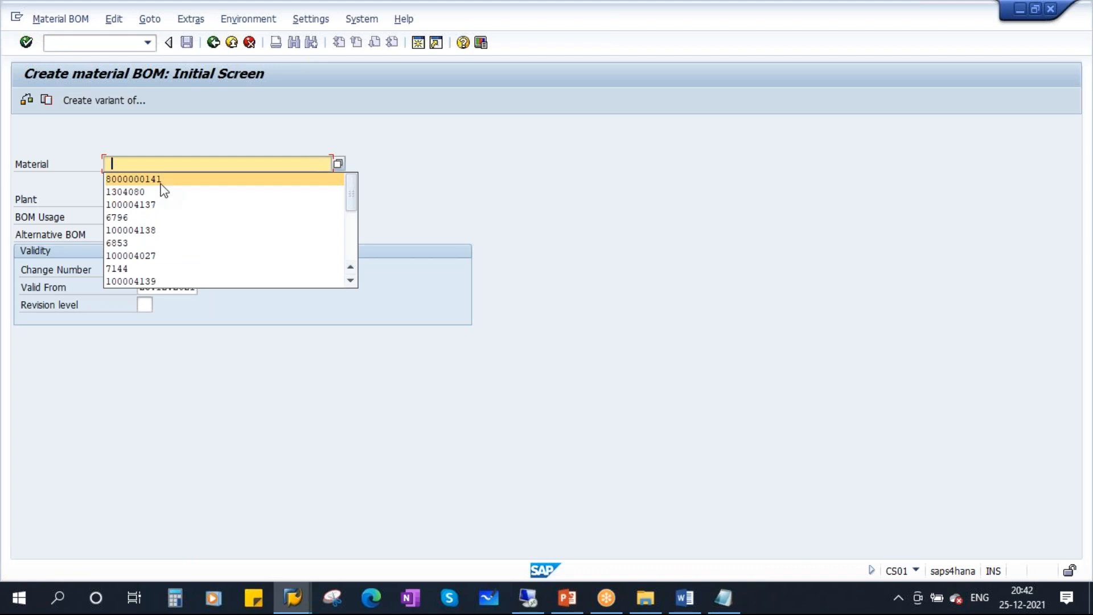
{"action": "left_click", "coordinate": [151, 210]}
{"action": "left_click", "coordinate": [114, 199]}
{"action": "left_click", "coordinate": [118, 214]}
{"action": "left_click", "coordinate": [109, 216]}
{"action": "type", "text": "1"}
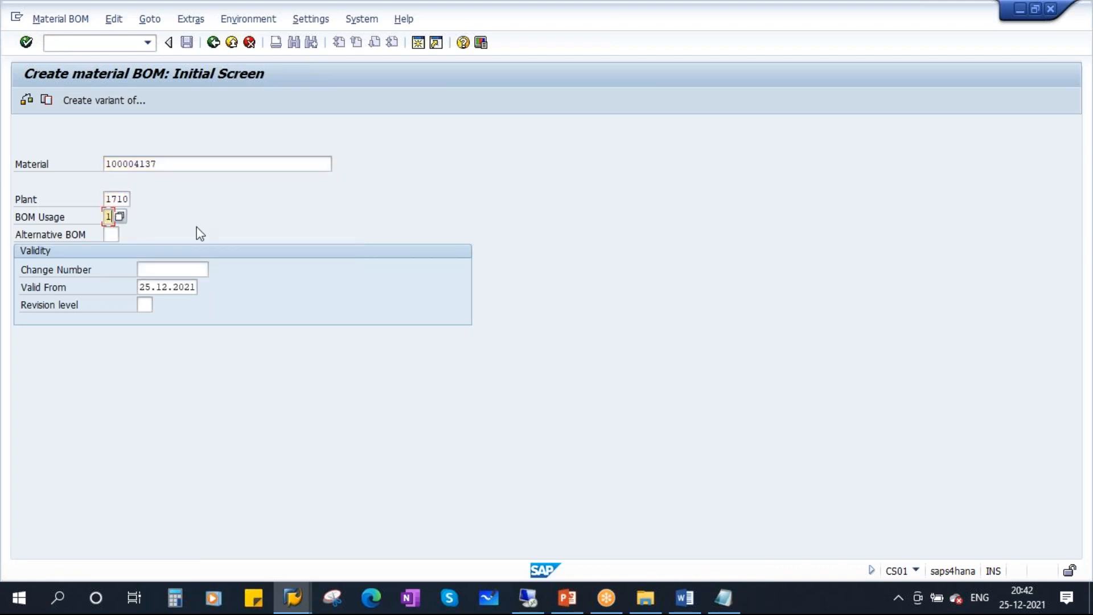
{"action": "key", "text": "Return"}
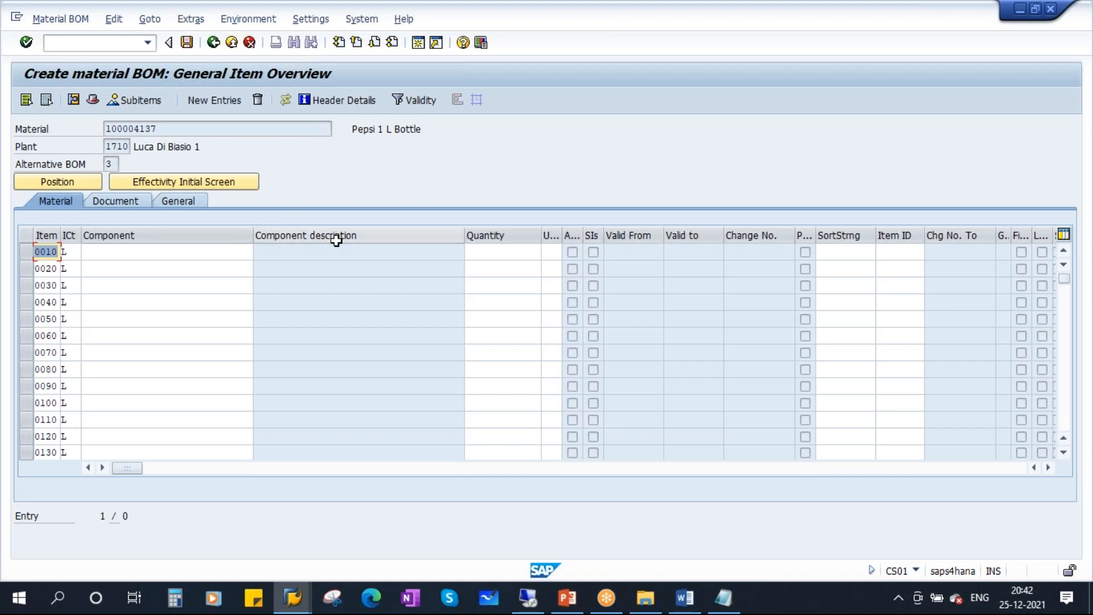
{"action": "left_click", "coordinate": [214, 44]}
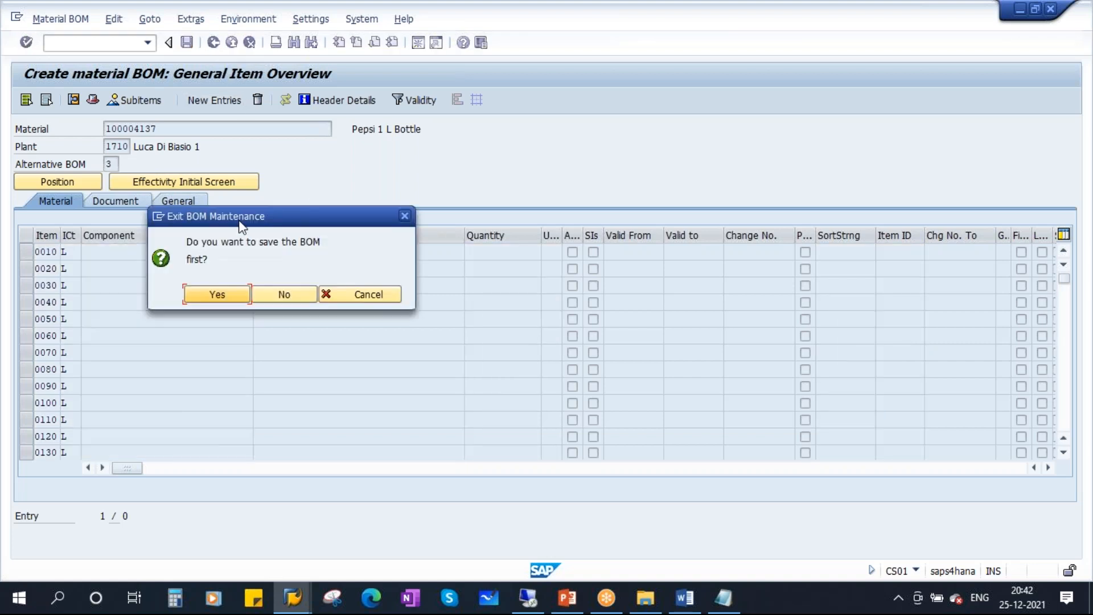
{"action": "left_click", "coordinate": [302, 294]}
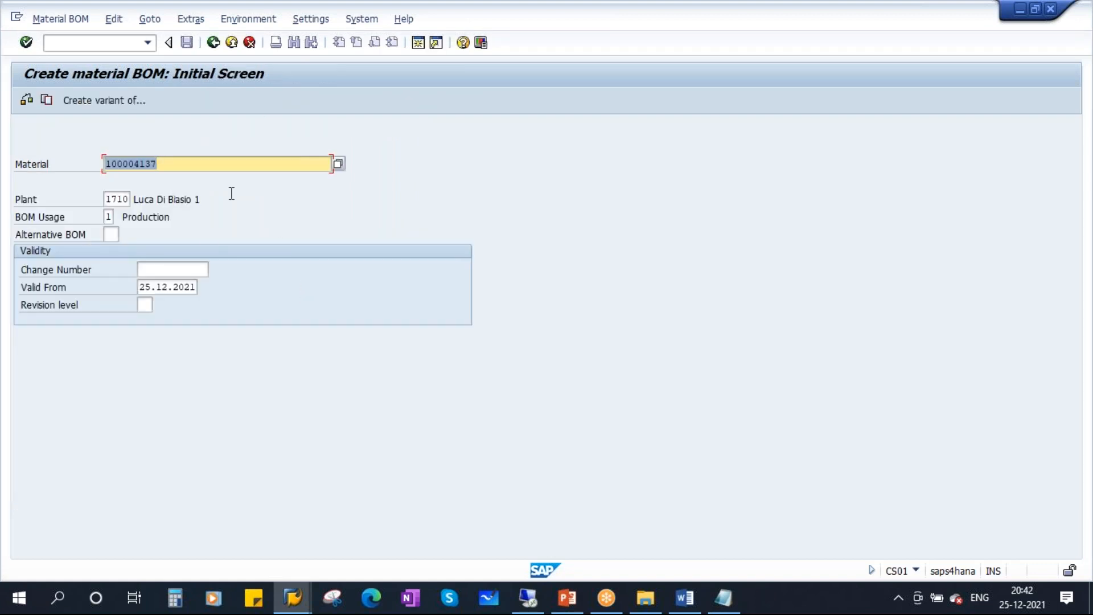
{"action": "left_click", "coordinate": [216, 49]}
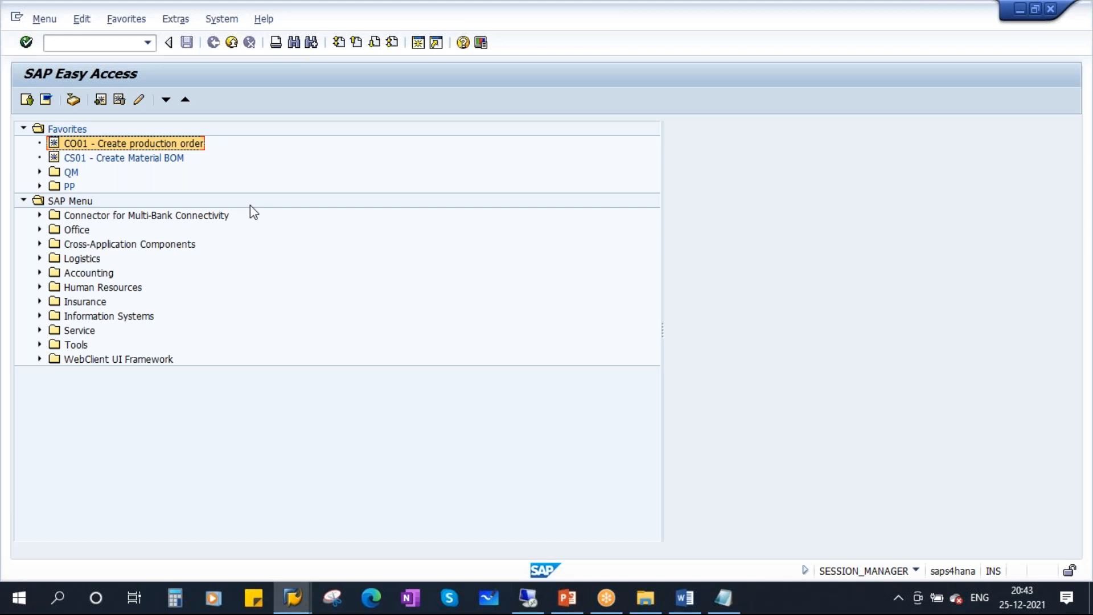
Reopen CS01, add a new BOM alternative, and cancel it with /n back to Easy Access.
{"action": "left_click", "coordinate": [66, 42]}
{"action": "type", "text": "ds01"}
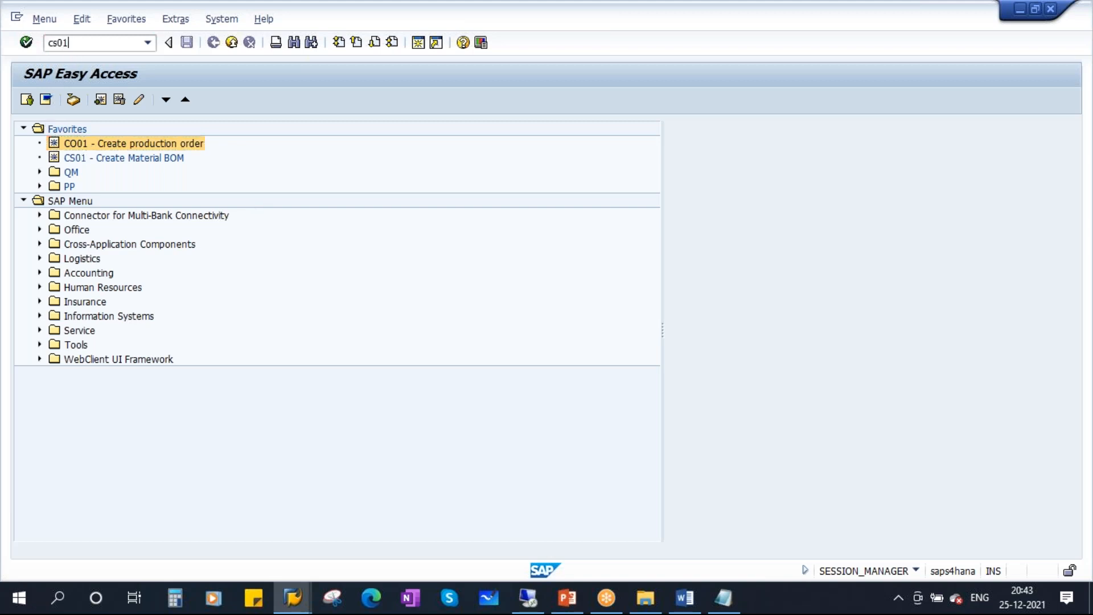
{"action": "key", "text": "Return"}
{"action": "key", "text": "Return"}
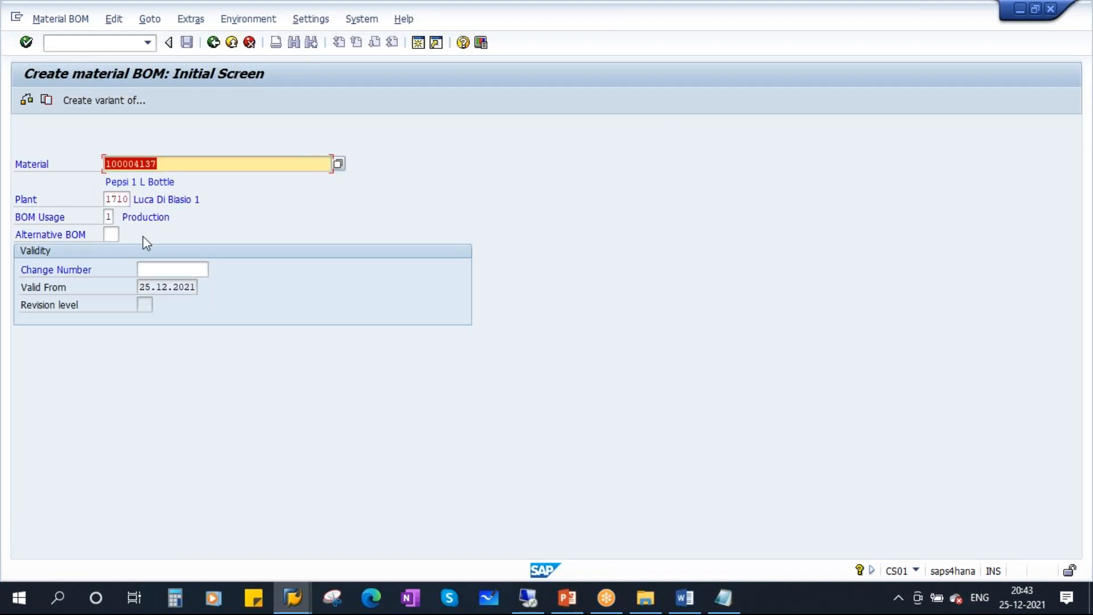
{"action": "key", "text": "Return"}
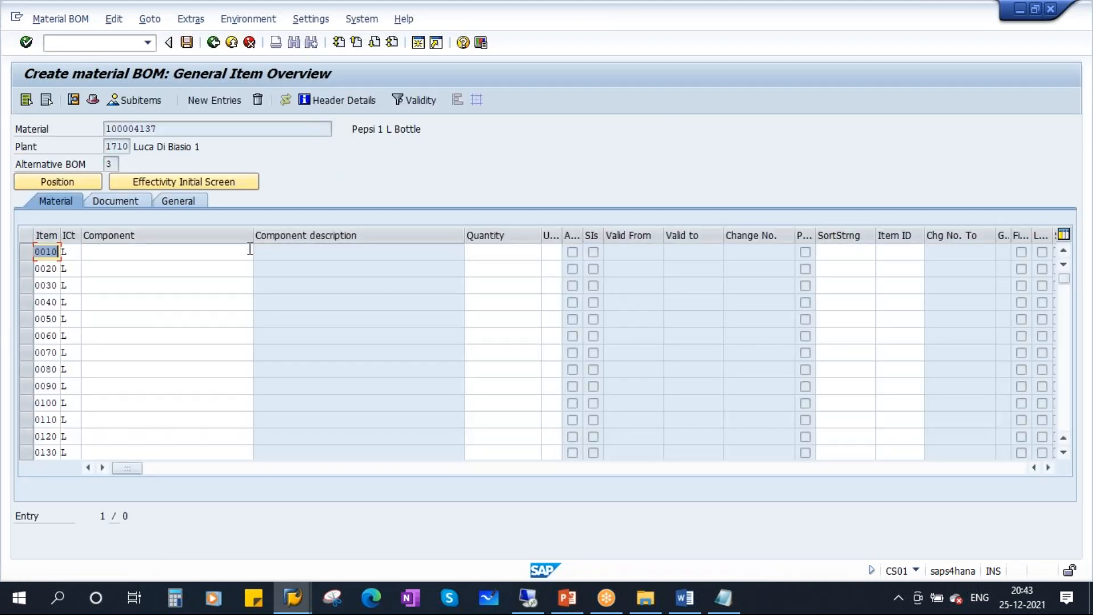
{"action": "left_click", "coordinate": [58, 44]}
{"action": "type", "text": "/n"}
{"action": "key", "text": "Return"}
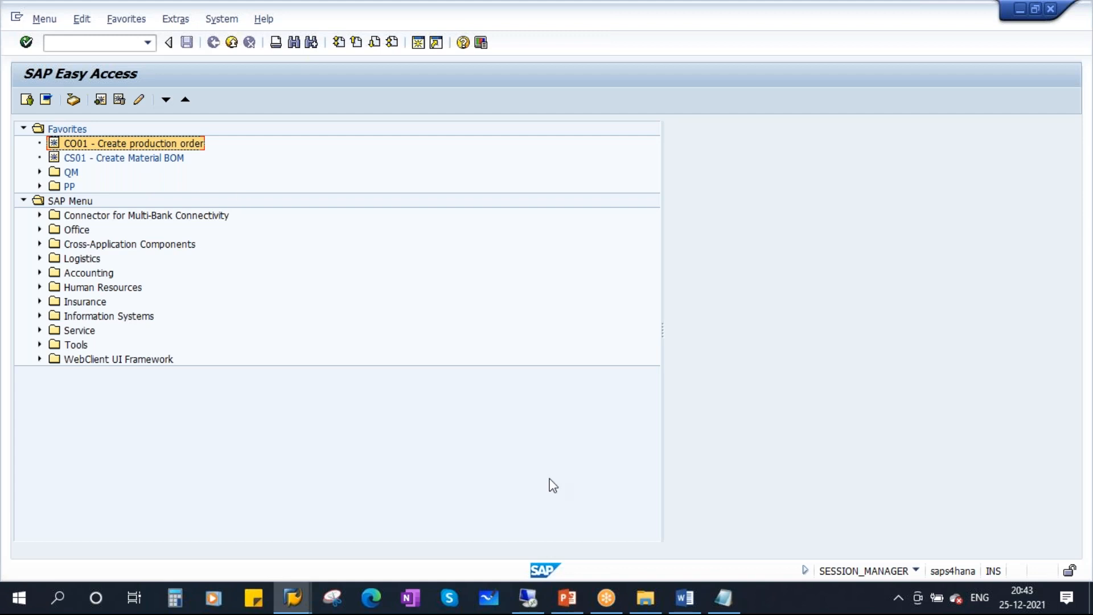
{"action": "left_click", "coordinate": [567, 603]}
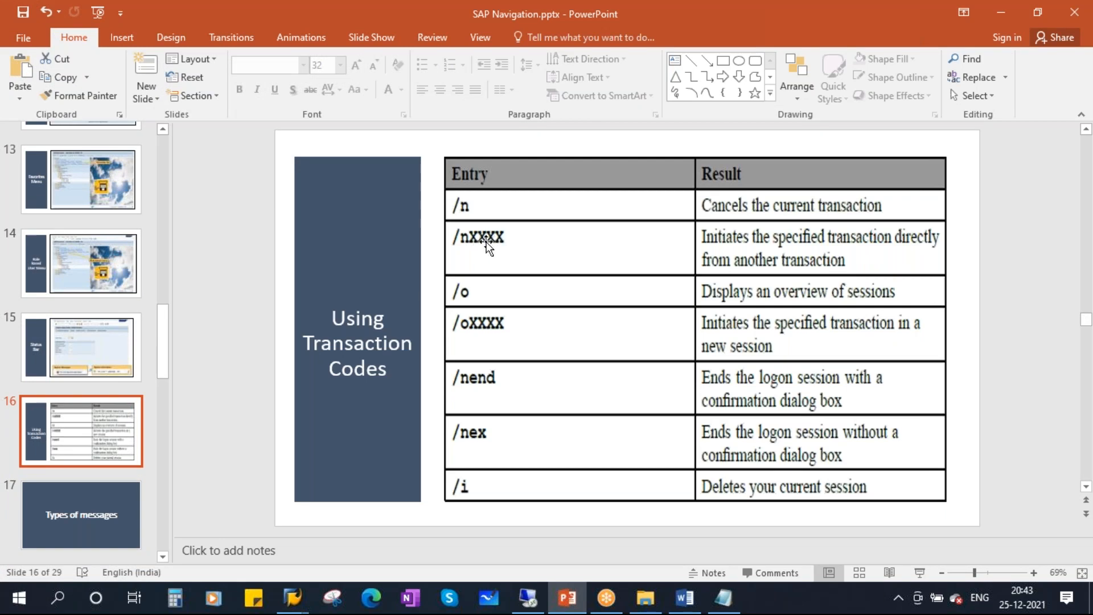
{"action": "left_click", "coordinate": [918, 573]}
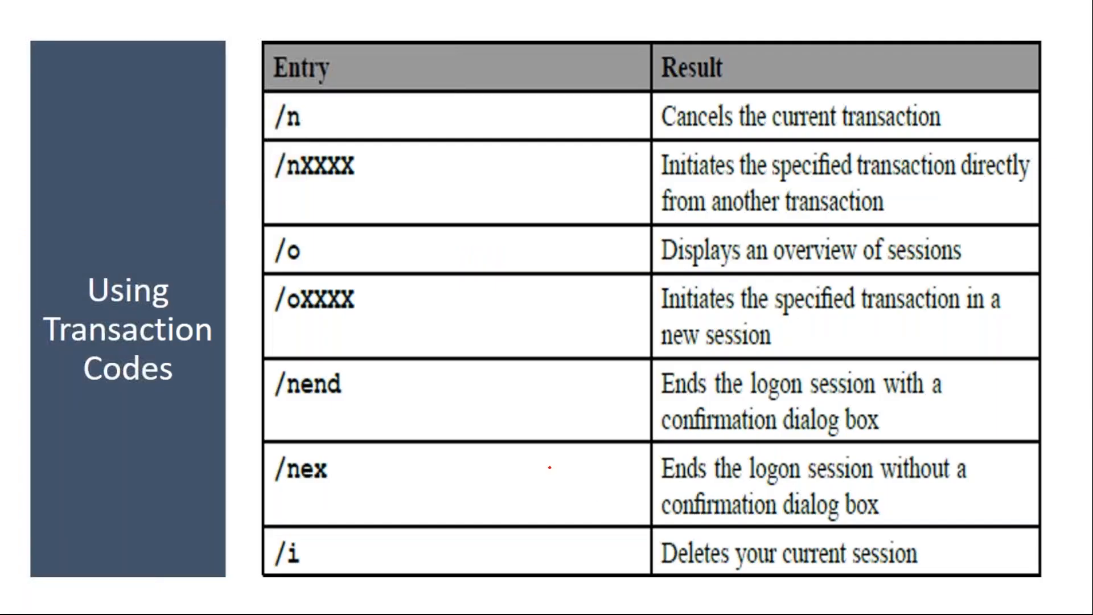
{"action": "left_click_drag", "start_coordinate": [276, 184], "coordinate": [363, 177]}
{"action": "left_click_drag", "start_coordinate": [659, 179], "coordinate": [1002, 175]}
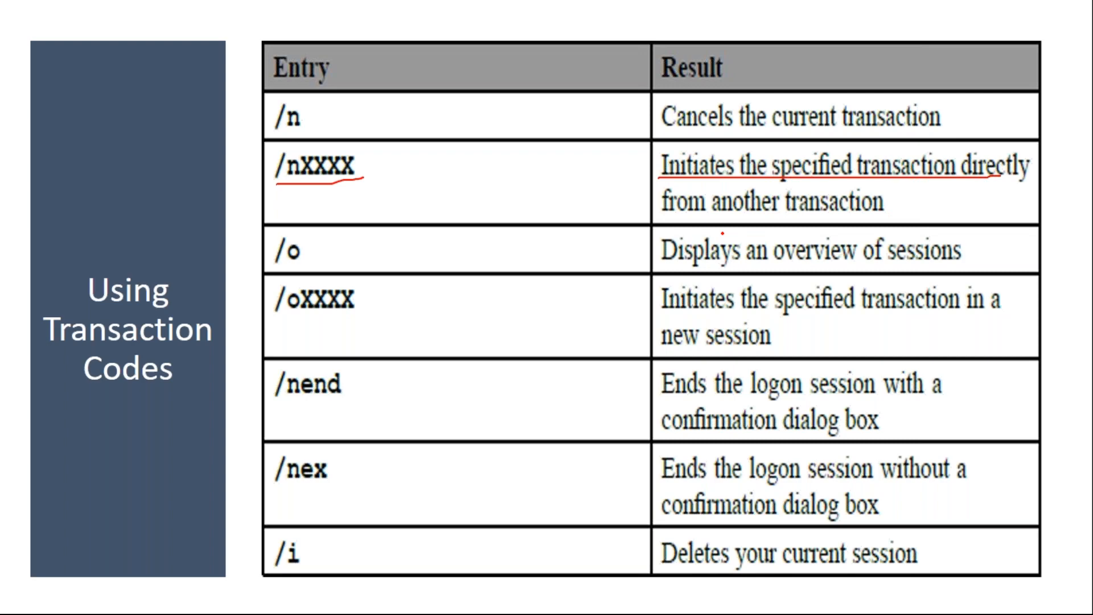
{"action": "left_click_drag", "start_coordinate": [665, 218], "coordinate": [860, 217]}
{"action": "key", "text": "e"}
{"action": "key", "text": "Escape"}
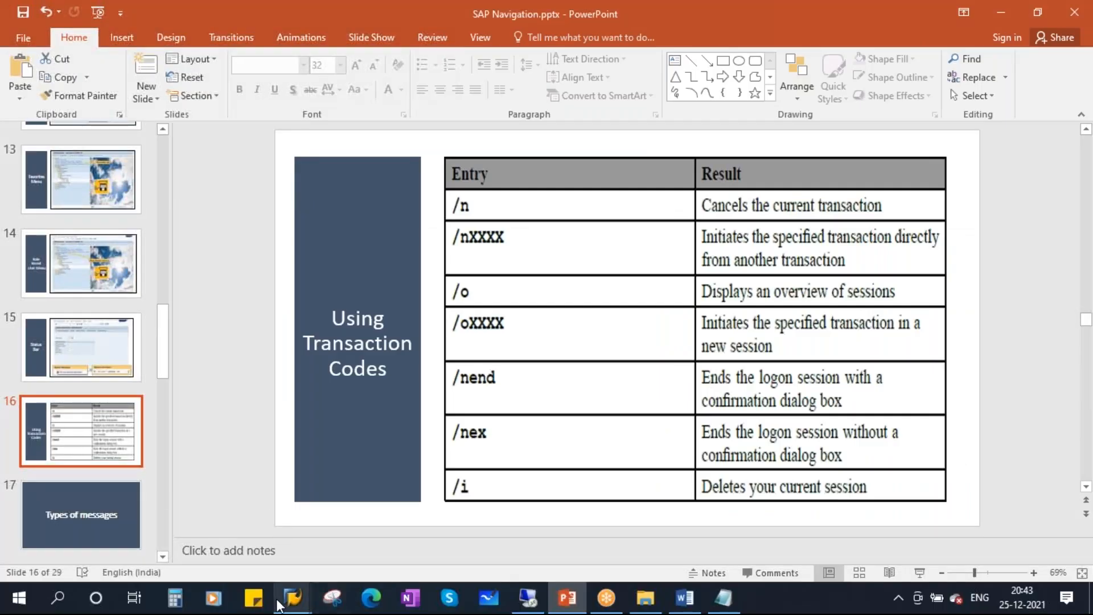
{"action": "mouse_move", "coordinate": [295, 597]}
{"action": "left_click", "coordinate": [348, 521]}
{"action": "left_click", "coordinate": [60, 40]}
Run CO01 for material 100004137 with order type YBM1 to reach the order header.
{"action": "type", "text": "co01"}
{"action": "key", "text": "Return"}
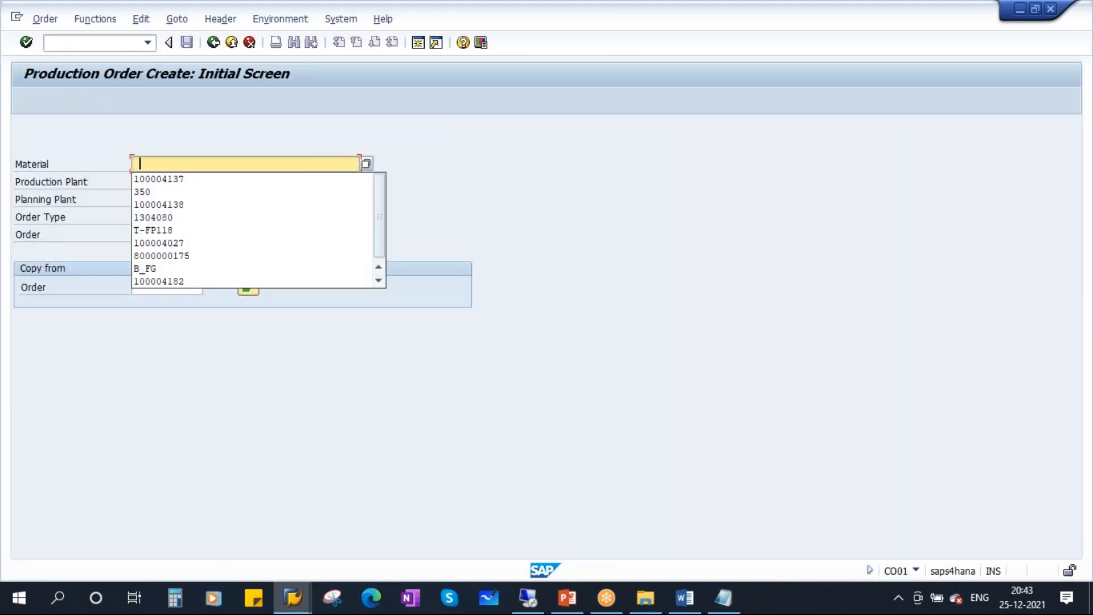
{"action": "left_click", "coordinate": [176, 179]}
{"action": "left_click", "coordinate": [141, 218]}
{"action": "type", "text": "YBM1"}
{"action": "key", "text": "Return"}
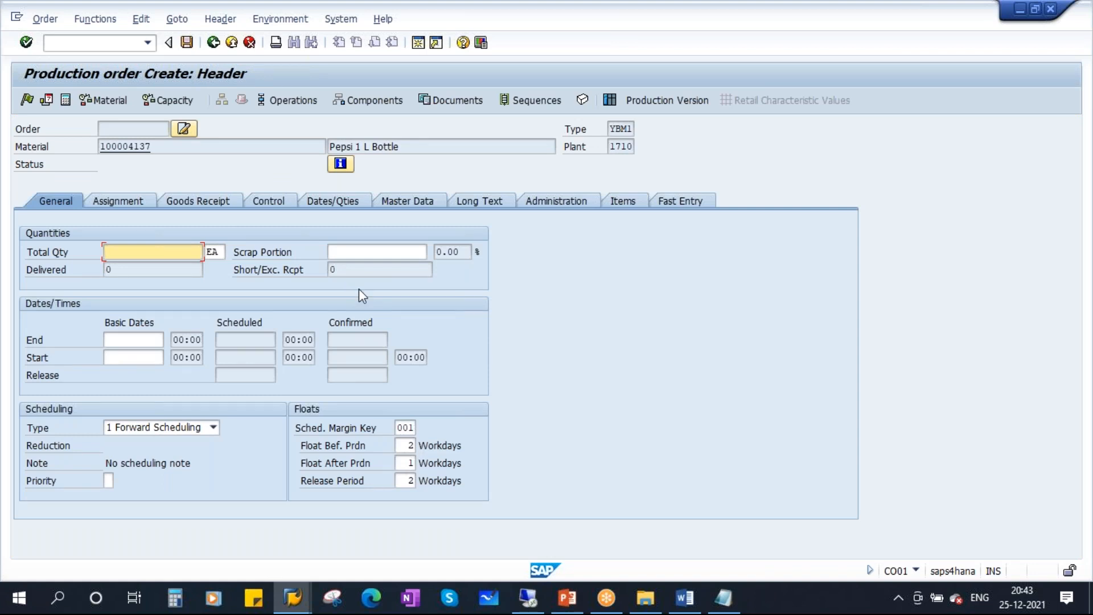
Set total quantity 100 and scheduling type 4 Current data, then discard the order unsaved.
{"action": "type", "text": "100"}
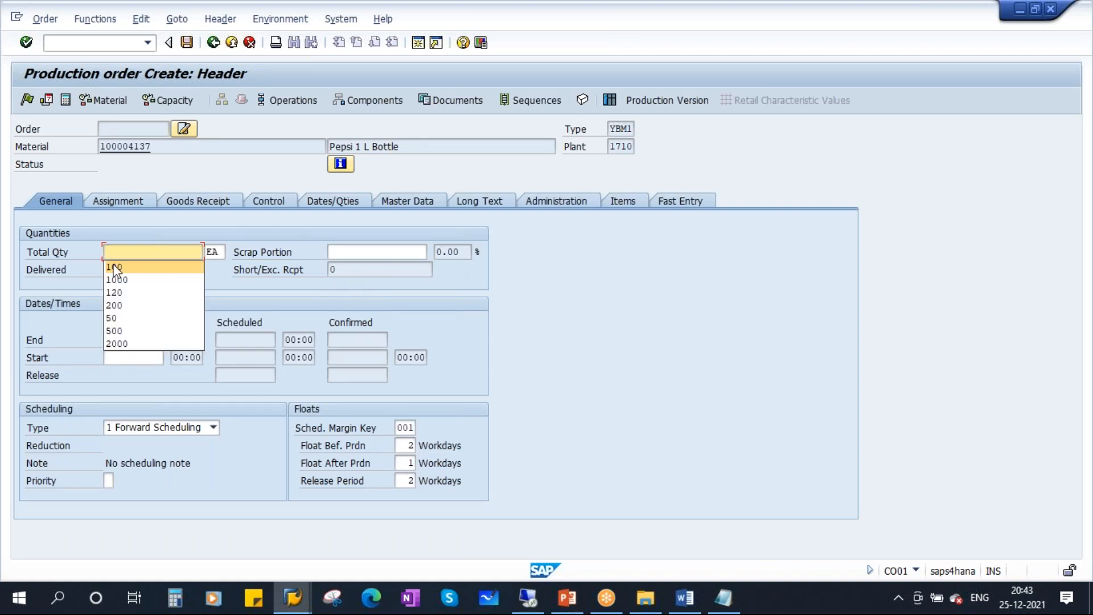
{"action": "left_click", "coordinate": [213, 427]}
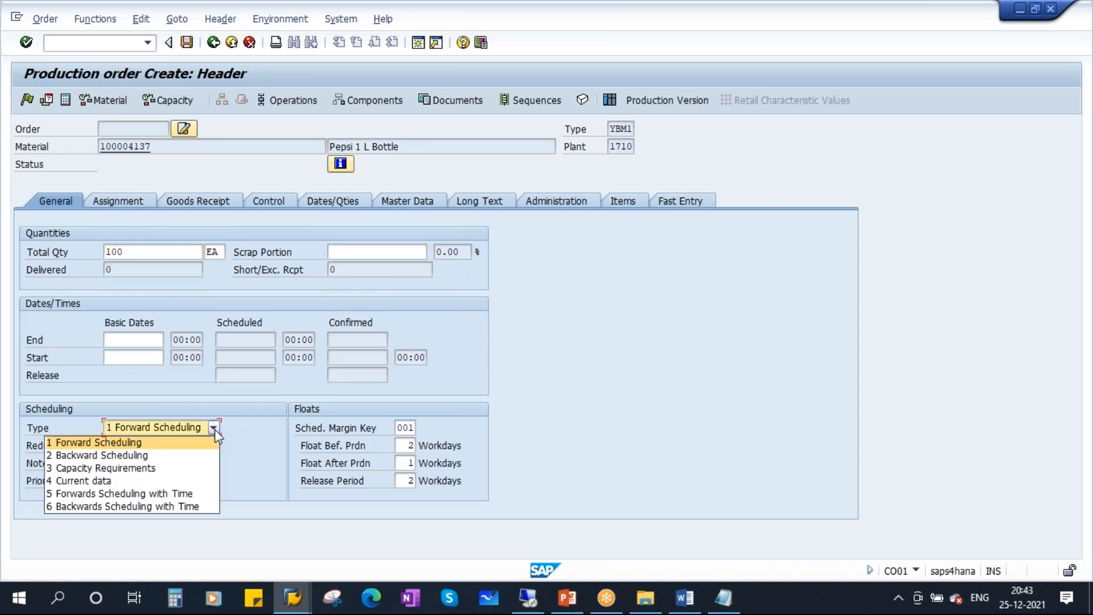
{"action": "left_click", "coordinate": [106, 477]}
{"action": "key", "text": "Return"}
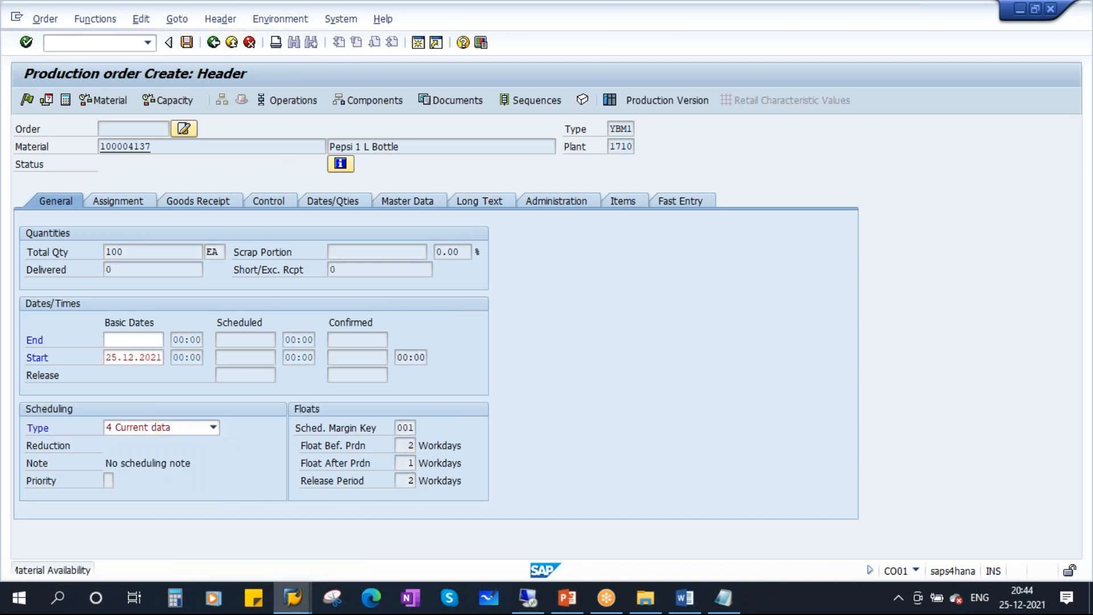
{"action": "left_click", "coordinate": [213, 43]}
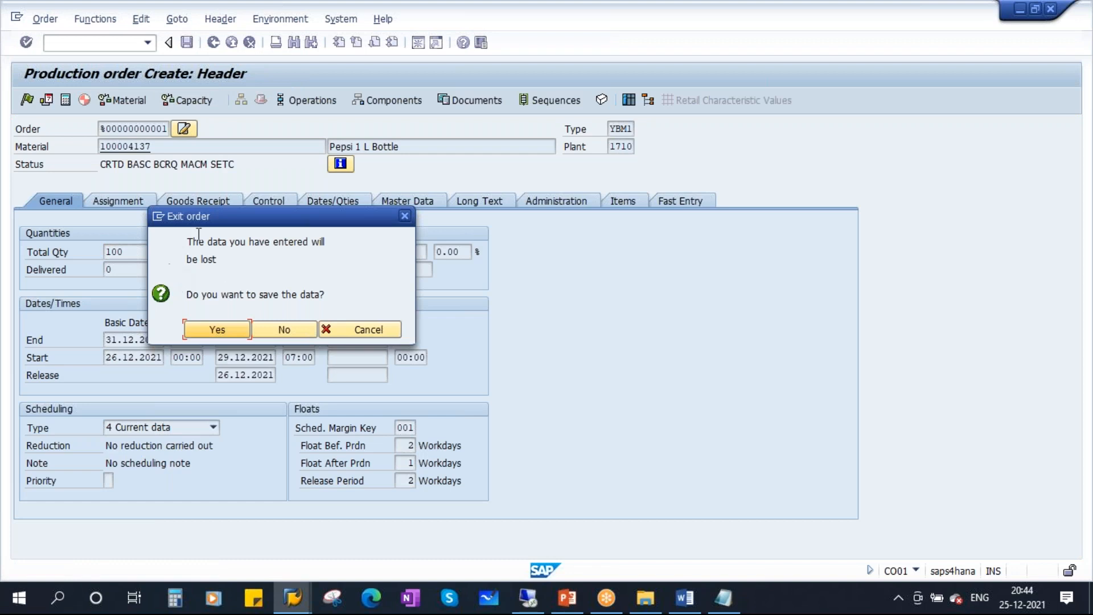
{"action": "left_click", "coordinate": [283, 329]}
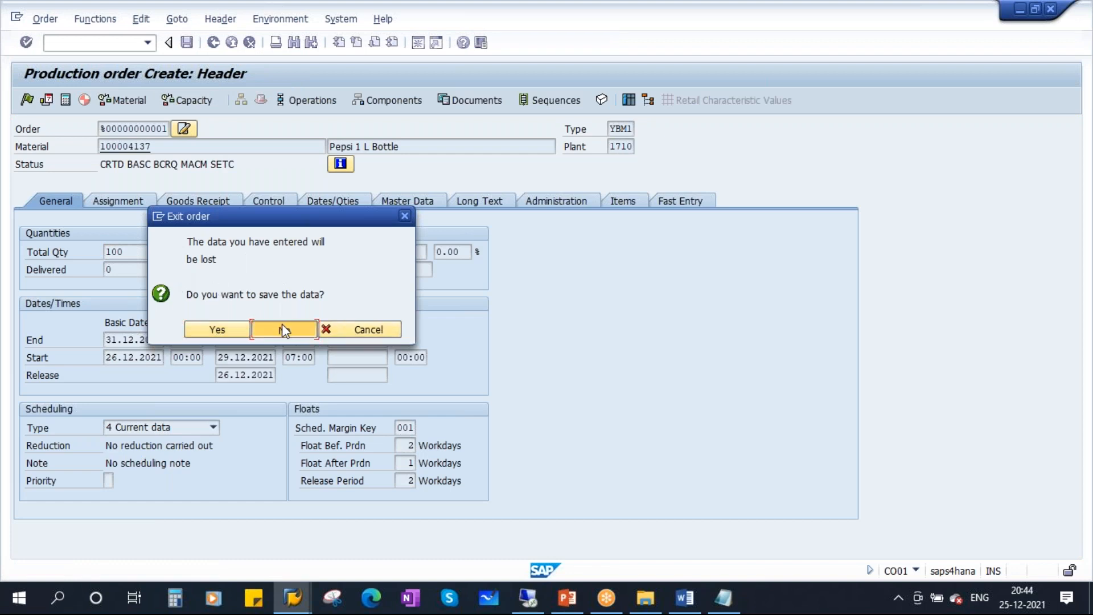
{"action": "left_click", "coordinate": [213, 43]}
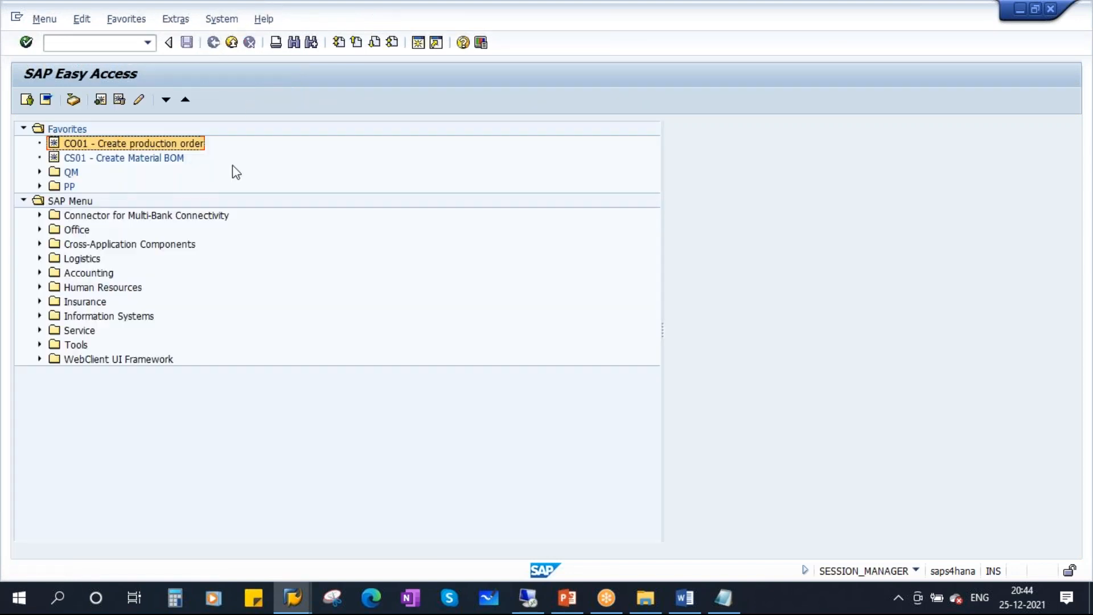
Open QA01 inspection lot creation, then go back to SAP Easy Access.
{"action": "left_click", "coordinate": [70, 45]}
{"action": "type", "text": "qa01"}
{"action": "key", "text": "Return"}
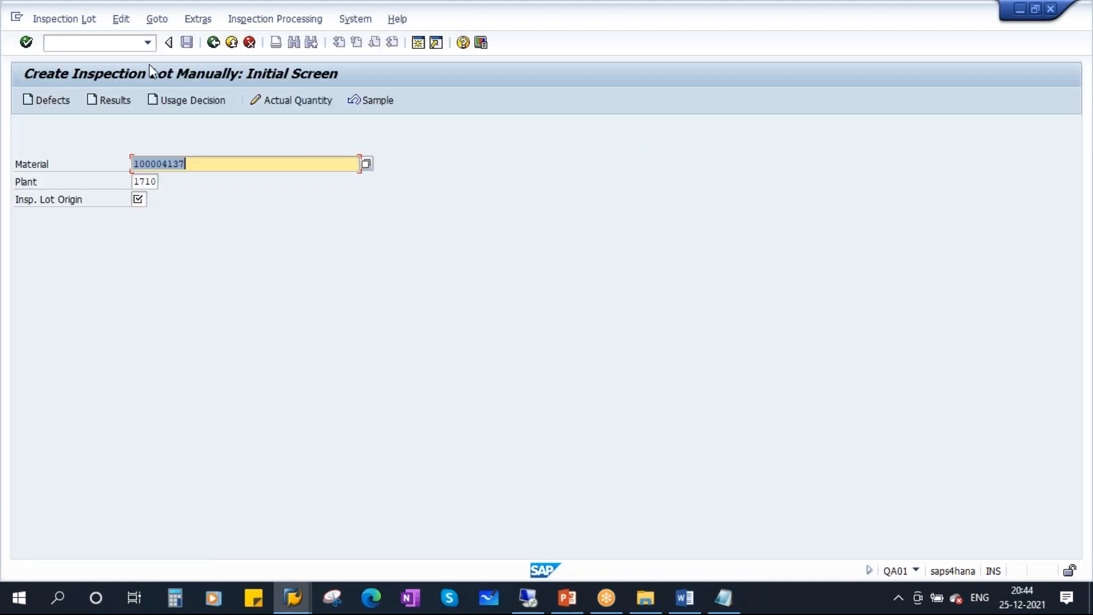
{"action": "left_click", "coordinate": [213, 42]}
Create a CO01 production order for 100 of material 100004137 scheduled with current data.
{"action": "left_click", "coordinate": [128, 45]}
{"action": "type", "text": "co01"}
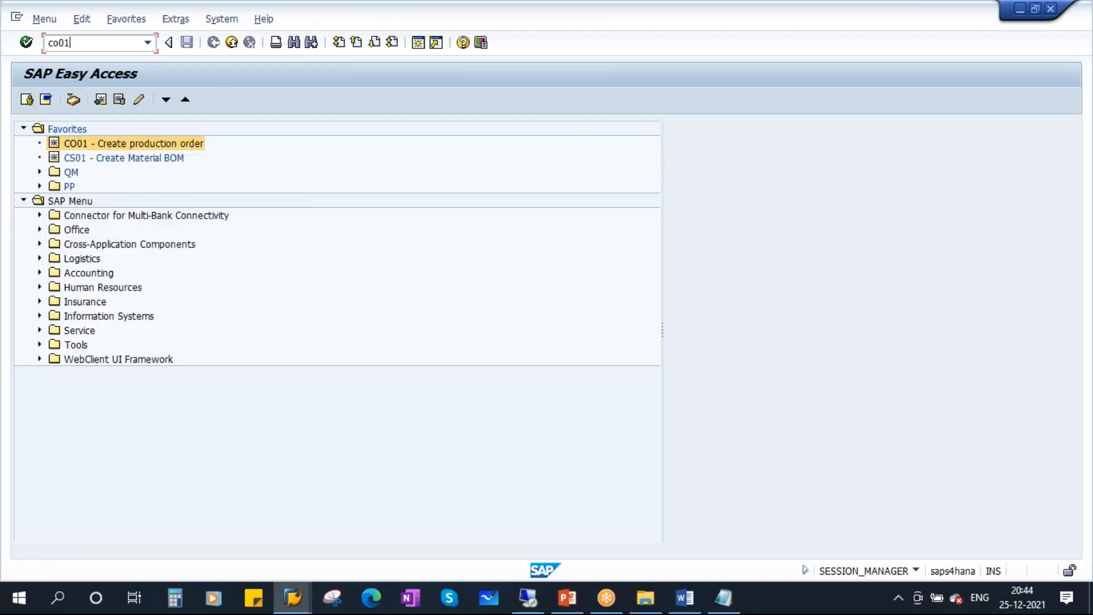
{"action": "key", "text": "Return"}
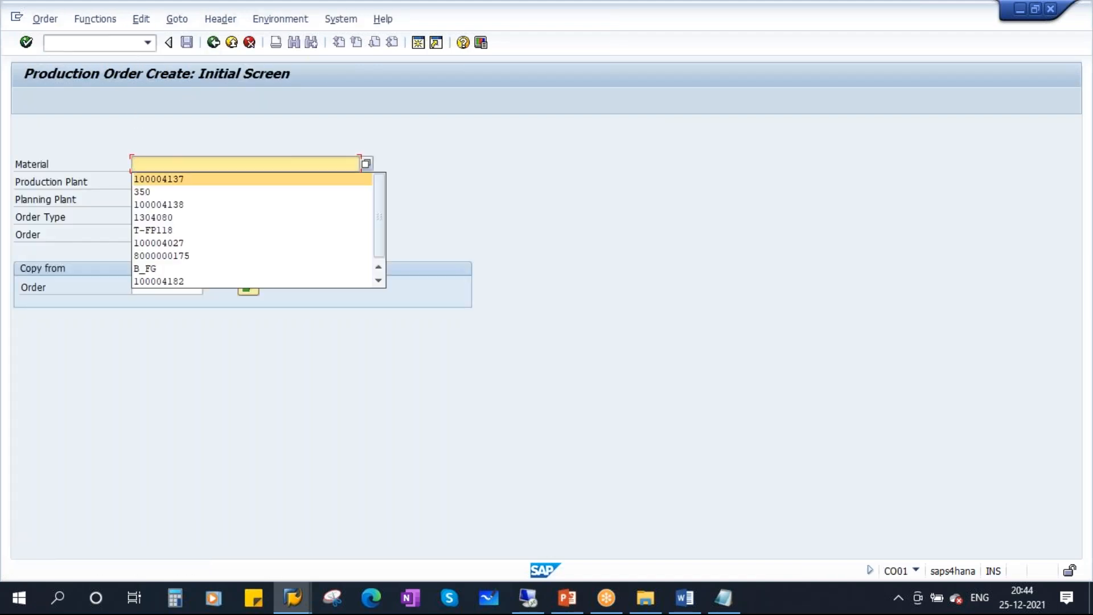
{"action": "left_click", "coordinate": [172, 180]}
{"action": "key", "text": "space"}
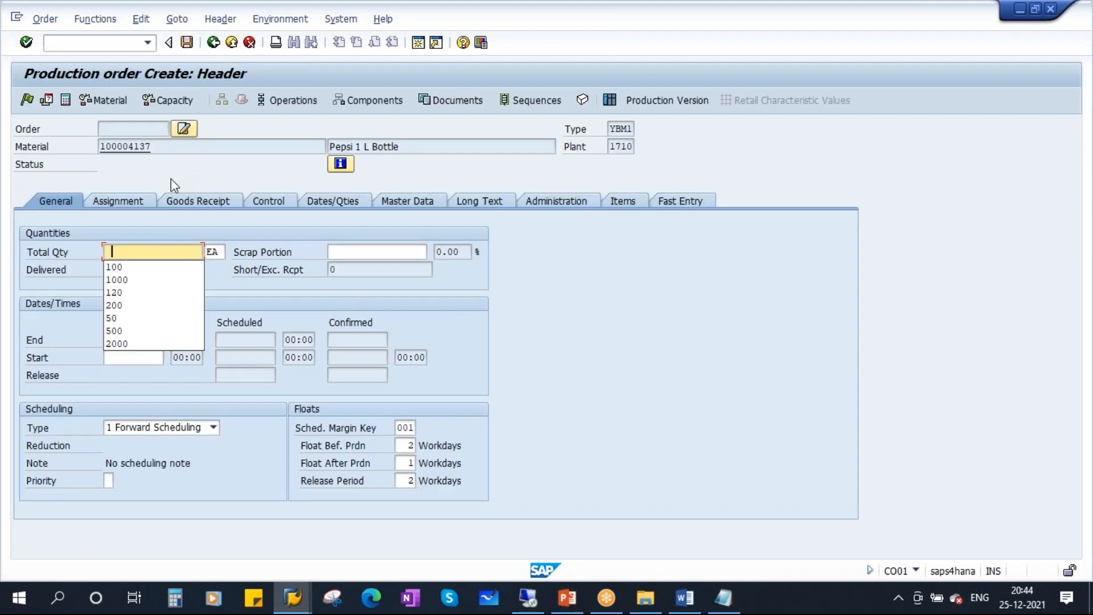
{"action": "left_click", "coordinate": [124, 268]}
{"action": "left_click", "coordinate": [161, 431]}
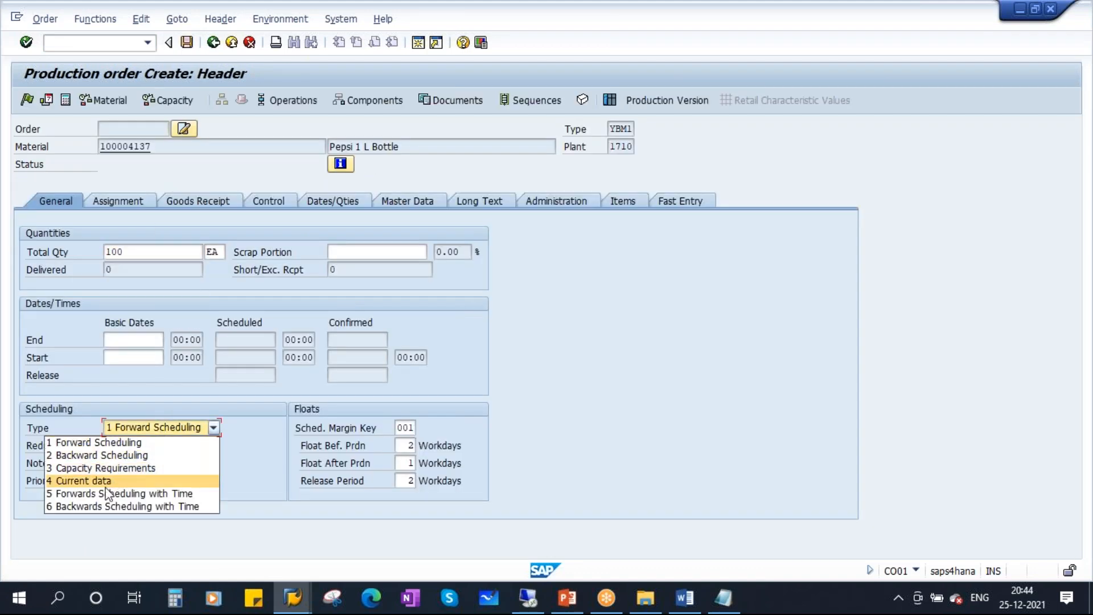
{"action": "left_click", "coordinate": [85, 480]}
{"action": "key", "text": "Return"}
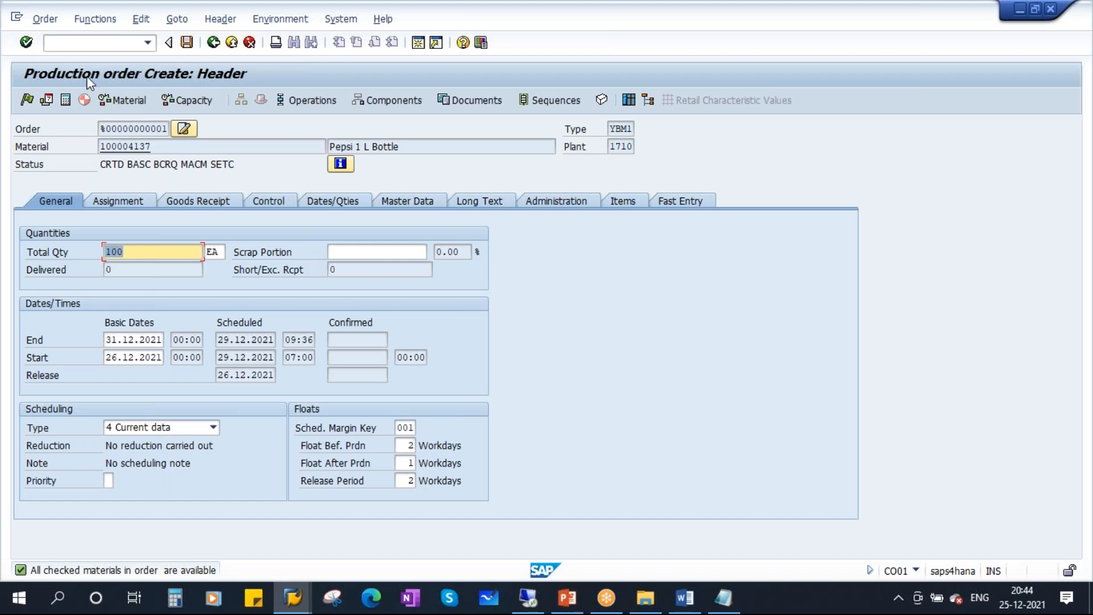
Begin entering /n in the command field and switch on Caps Lock.
{"action": "left_click", "coordinate": [58, 43]}
{"action": "type", "text": "/n"}
{"action": "key", "text": "Caps_Lock"}
Run /nQA01 to replace the production order with inspection lot creation, glancing at the slides.
{"action": "type", "text": "QA"}
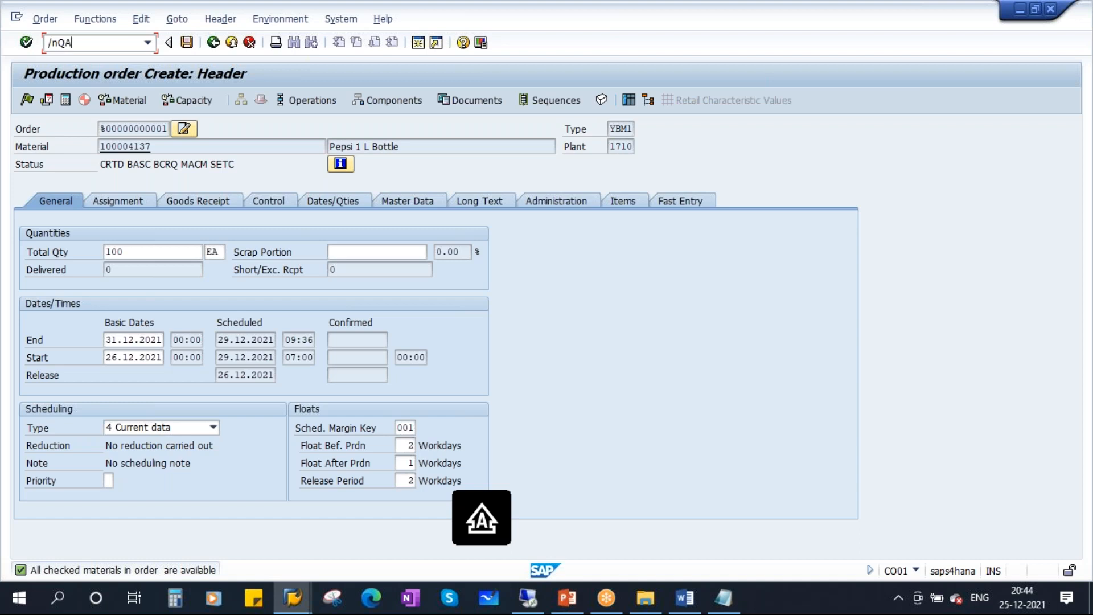
{"action": "type", "text": "01"}
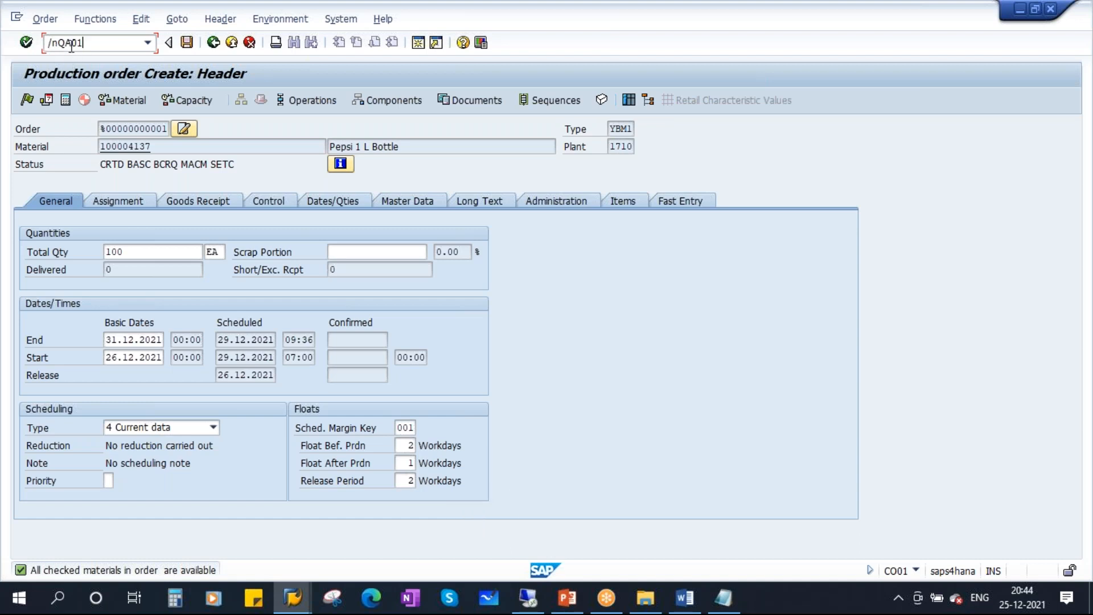
{"action": "left_click", "coordinate": [26, 43]}
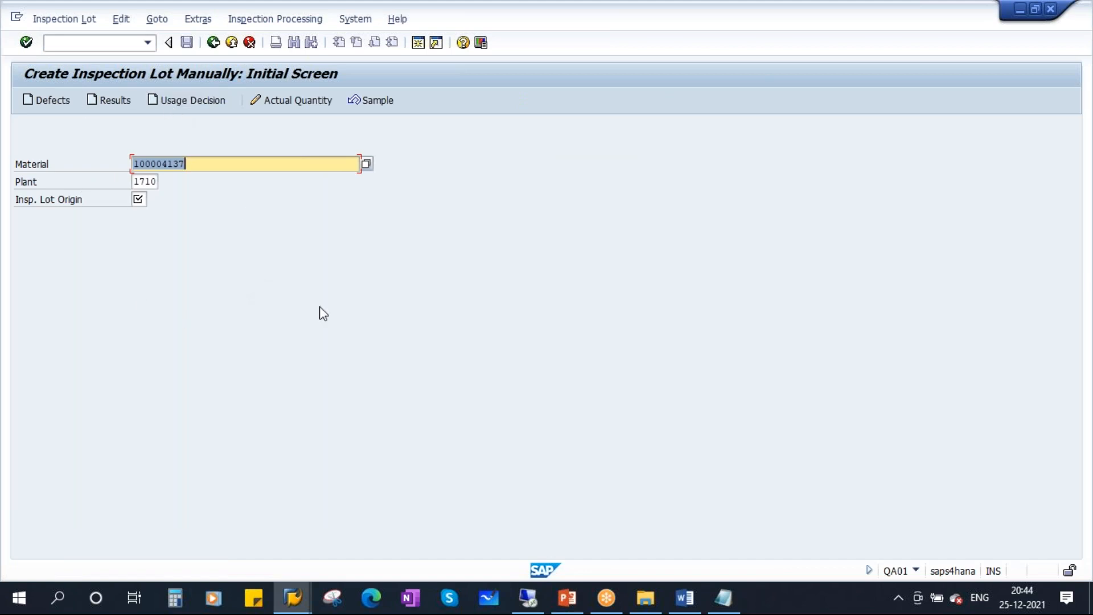
{"action": "left_click", "coordinate": [566, 597]}
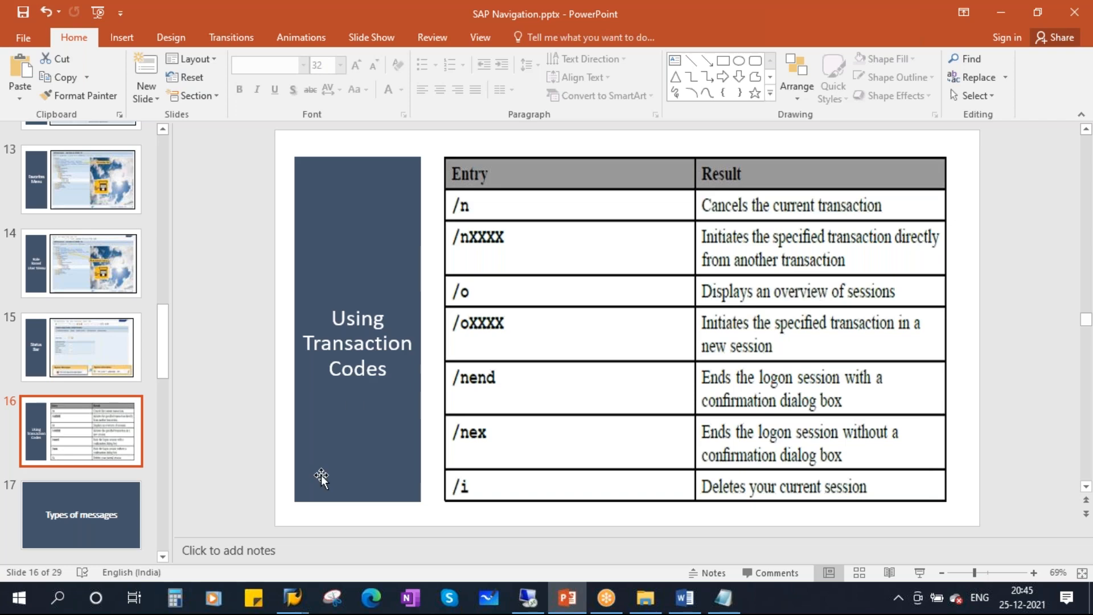
{"action": "left_click", "coordinate": [292, 598]}
{"action": "left_click", "coordinate": [335, 502]}
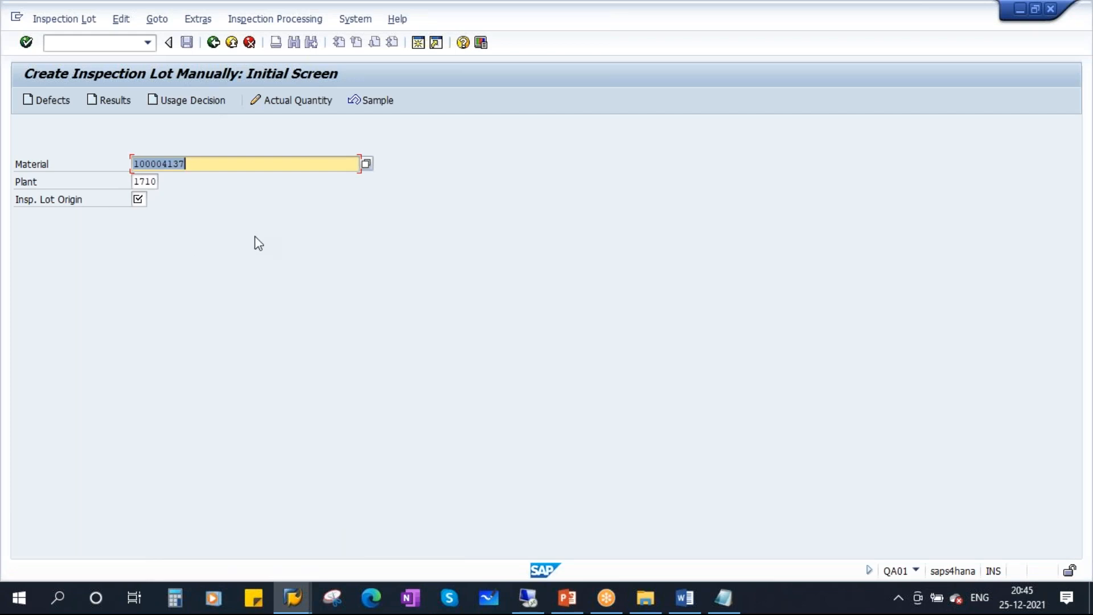
Display the /o ABAP sessions overview, move it aside, then cancel it.
{"action": "left_click", "coordinate": [61, 45]}
{"action": "type", "text": "/o"}
{"action": "key", "text": "Return"}
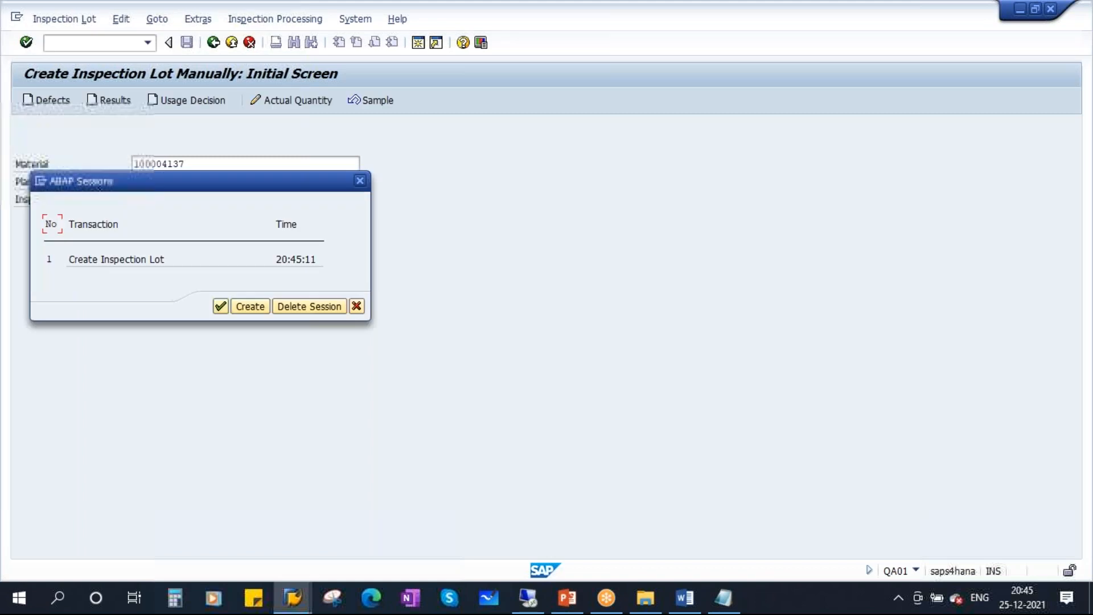
{"action": "left_click_drag", "start_coordinate": [180, 186], "coordinate": [250, 212]}
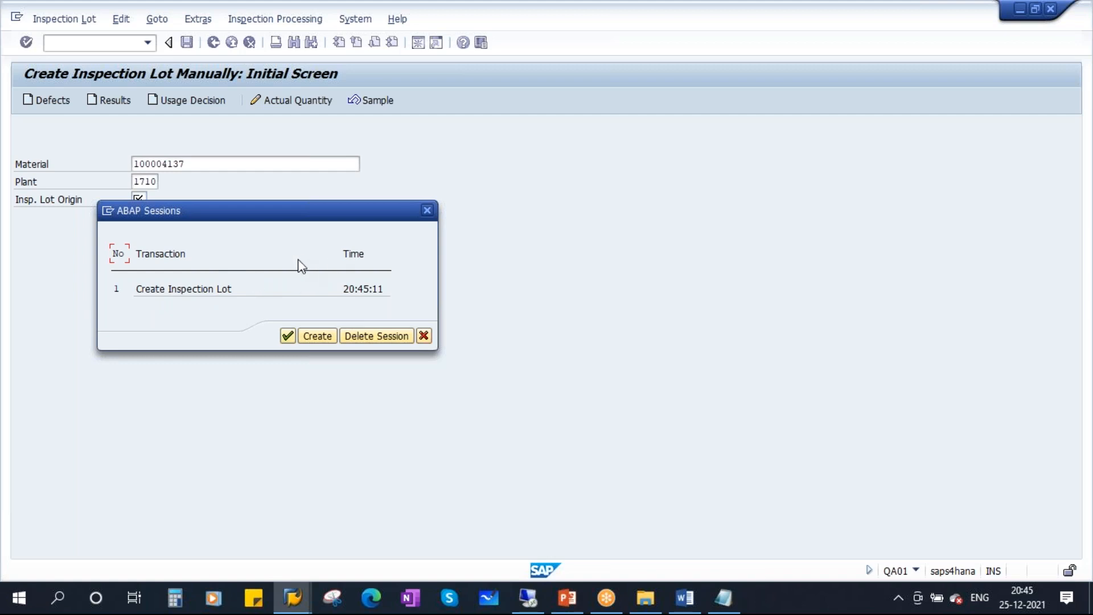
{"action": "left_click", "coordinate": [424, 338]}
Go back to SAP Easy Access, check the transaction codes slide, and return to SAP.
{"action": "left_click", "coordinate": [214, 43]}
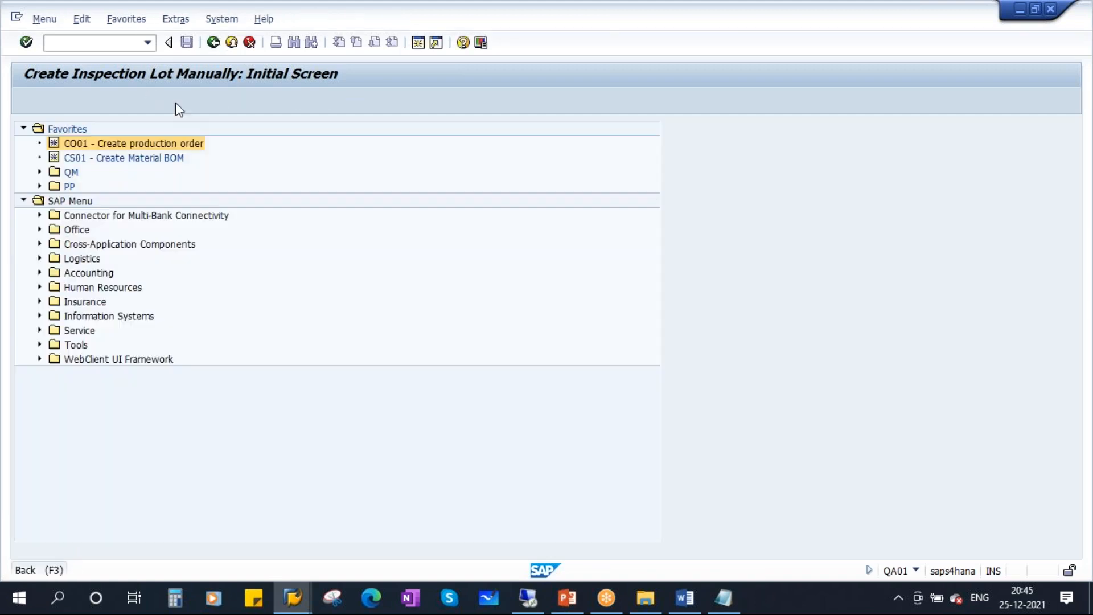
{"action": "left_click", "coordinate": [567, 597]}
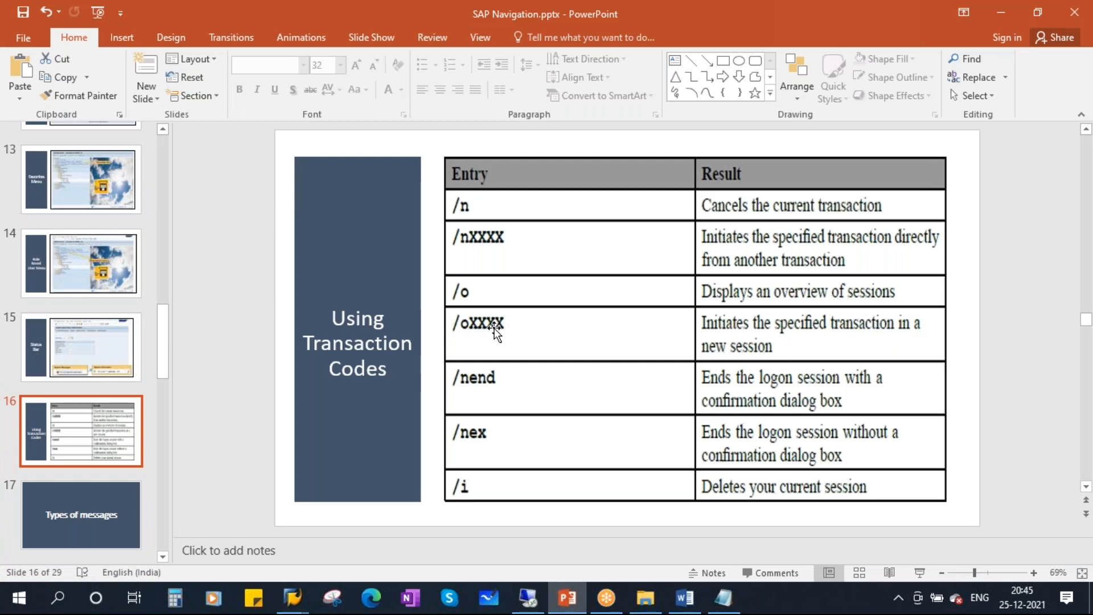
{"action": "left_click", "coordinate": [293, 599]}
{"action": "left_click", "coordinate": [349, 521]}
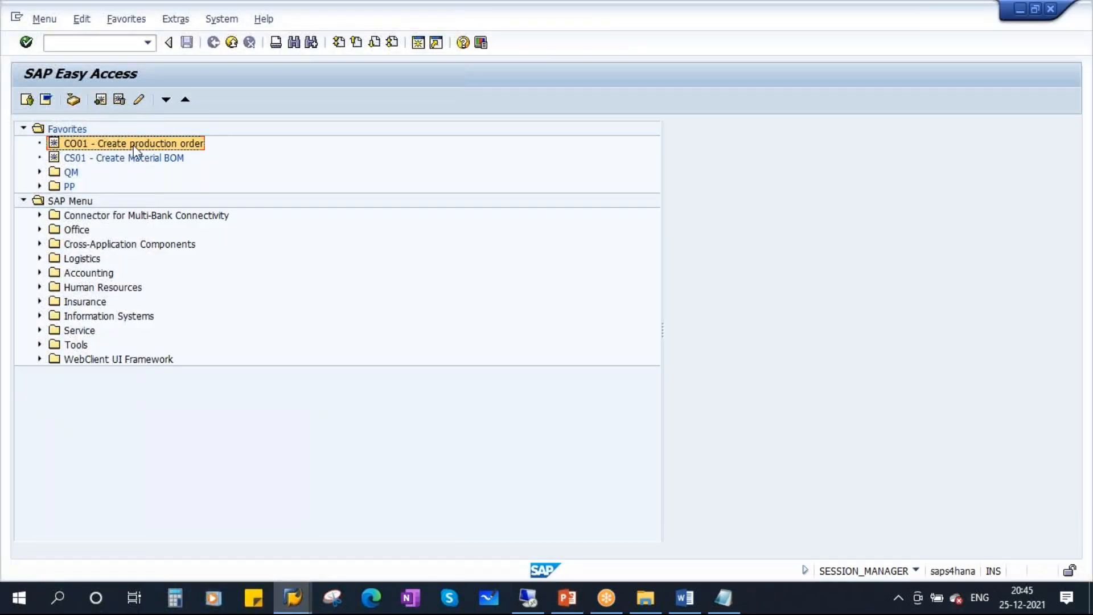
Launch the CO01 favourite and create a new SAP session.
{"action": "double_click", "coordinate": [149, 142]}
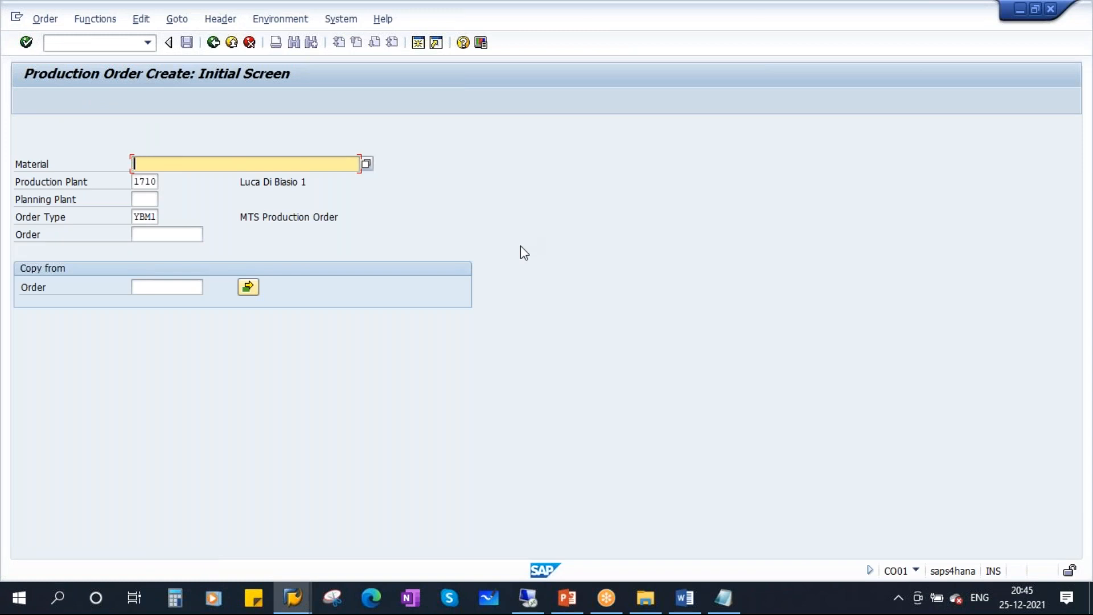
{"action": "left_click", "coordinate": [418, 43]}
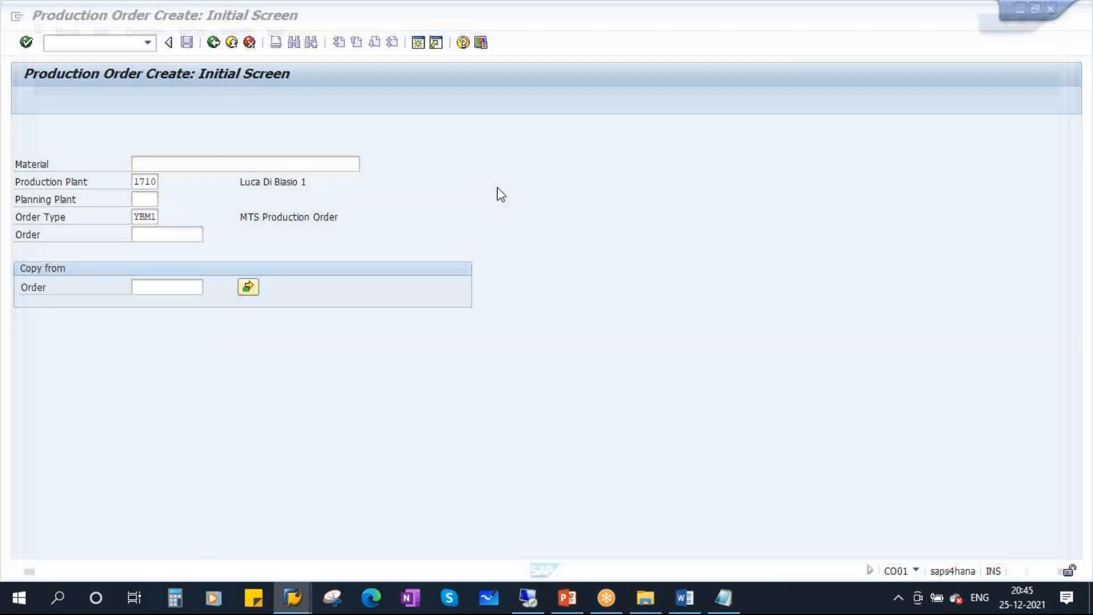
Run QA01 in the new SAP Easy Access session.
{"action": "mouse_move", "coordinate": [296, 600]}
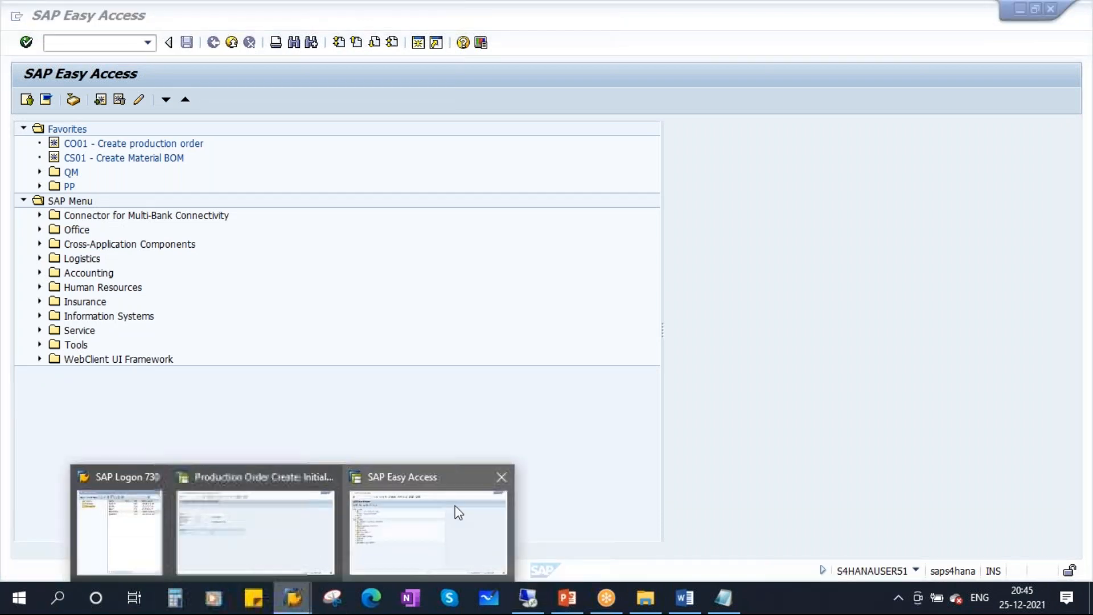
{"action": "left_click", "coordinate": [433, 512]}
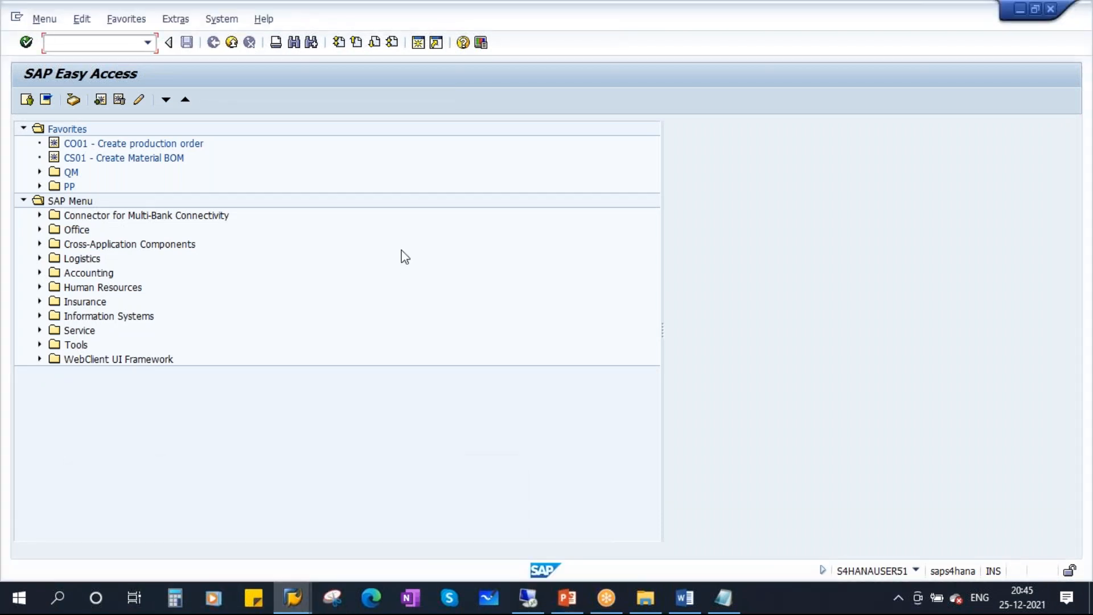
{"action": "type", "text": "QA01"}
{"action": "key", "text": "Return"}
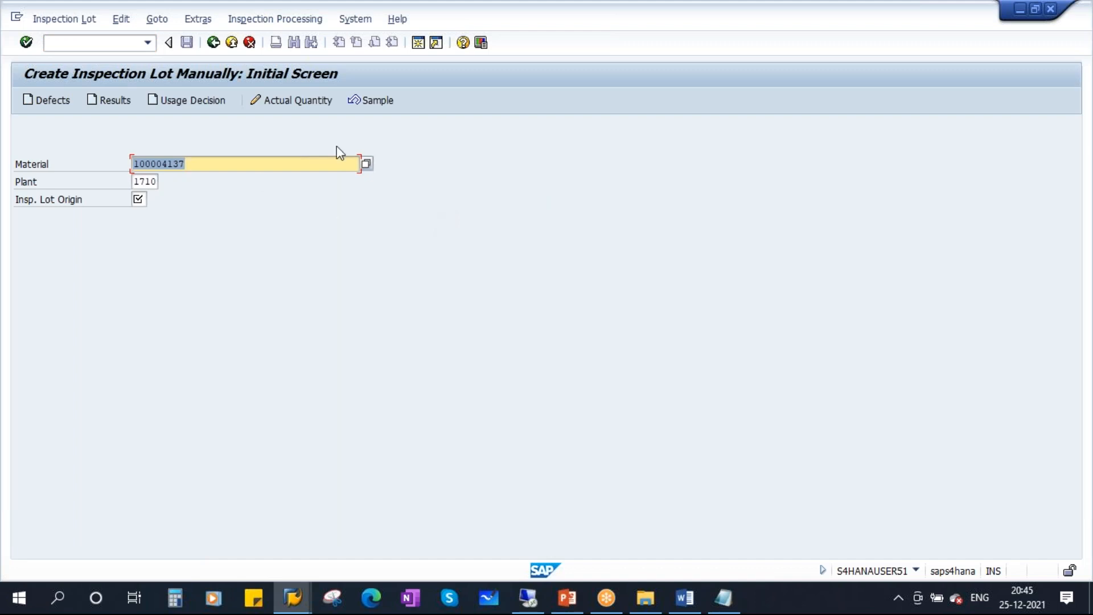
Exit inspection lot creation and close that extra session window.
{"action": "left_click", "coordinate": [291, 598]}
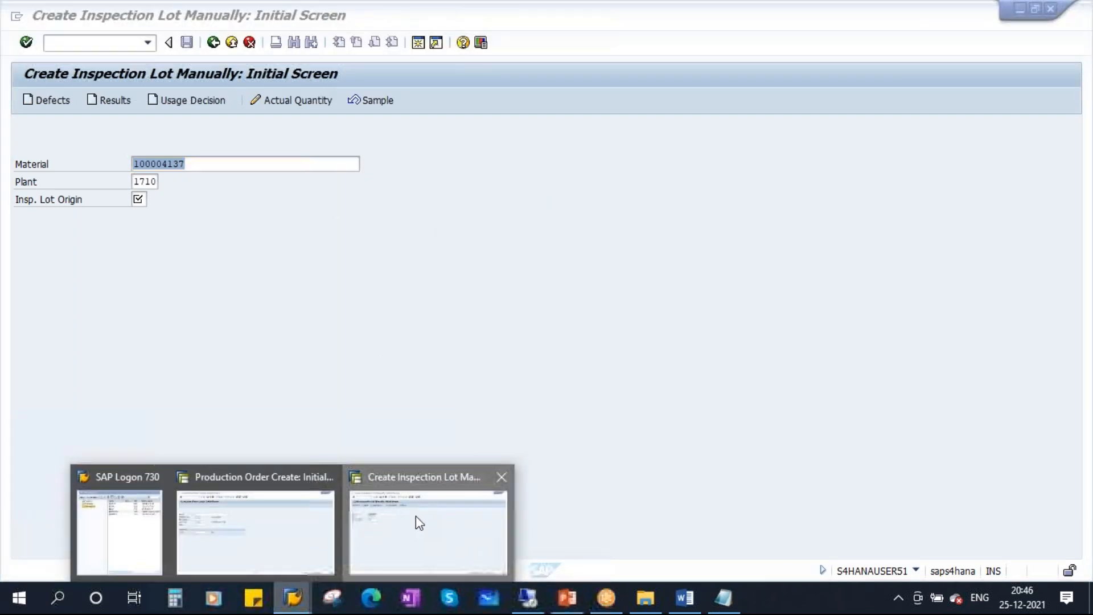
{"action": "left_click", "coordinate": [416, 518]}
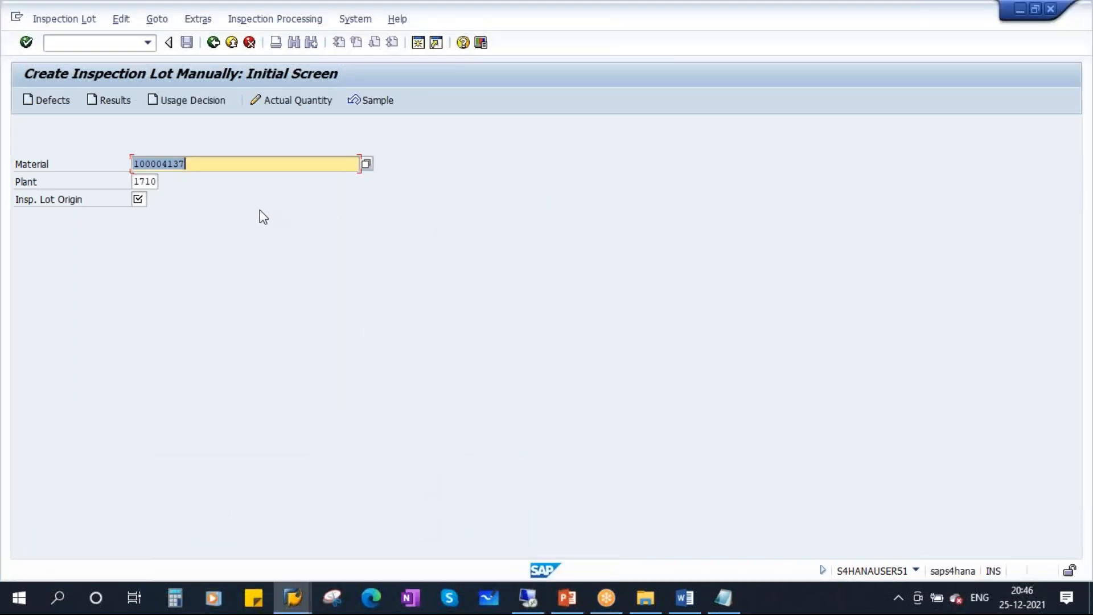
{"action": "left_click", "coordinate": [231, 43]}
{"action": "left_click", "coordinate": [231, 44]}
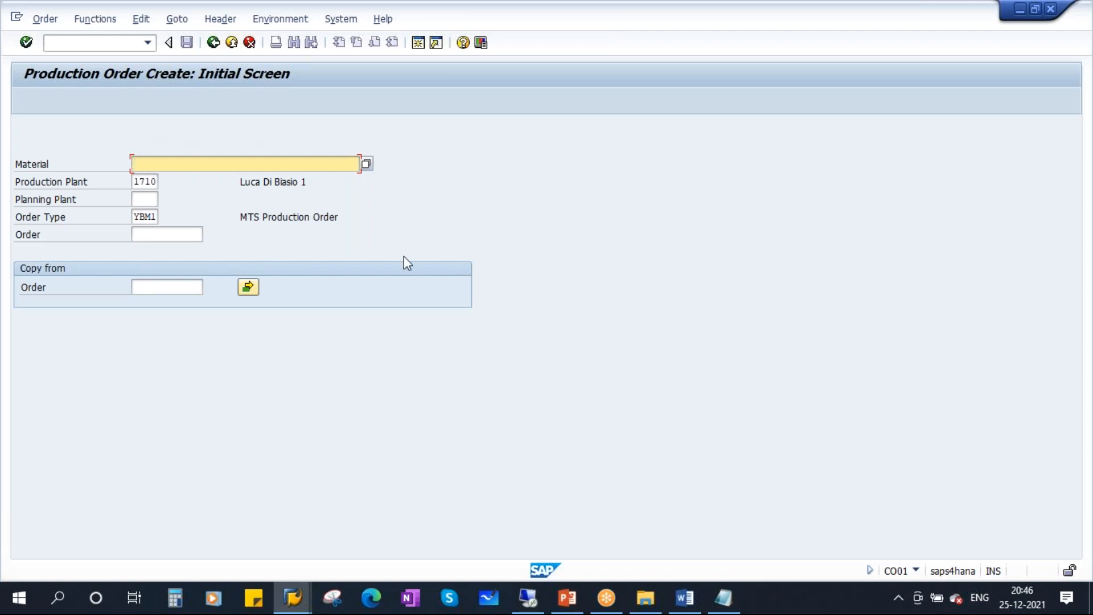
Enter /OQA01 in the CO01 window to open QA01 in a new session, then show the slide.
{"action": "left_click", "coordinate": [67, 48]}
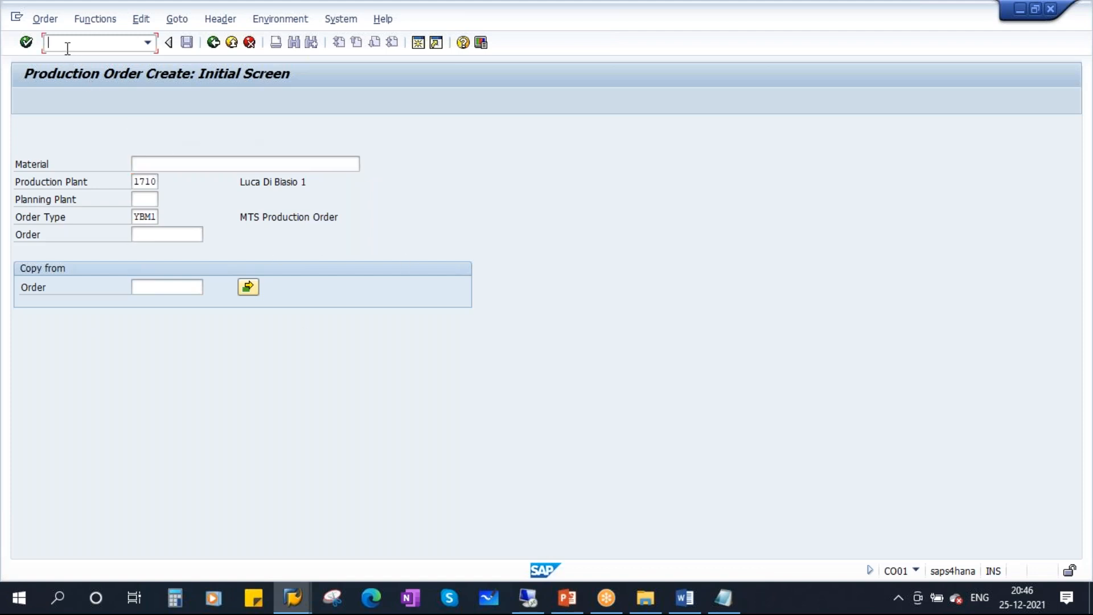
{"action": "type", "text": "/OQA01"}
{"action": "left_click", "coordinate": [26, 42]}
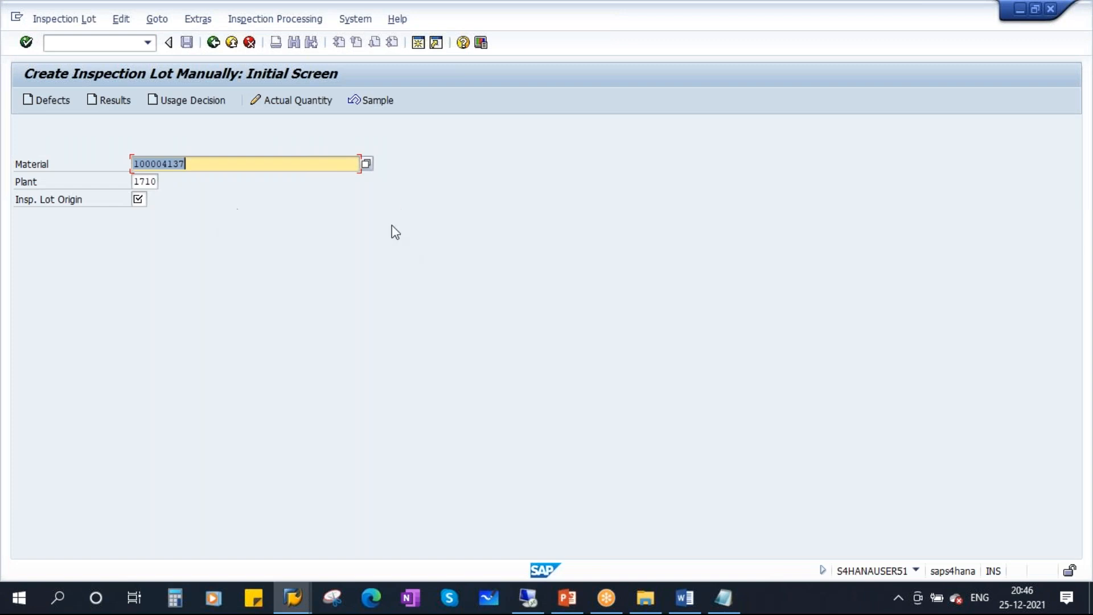
{"action": "left_click", "coordinate": [293, 598]}
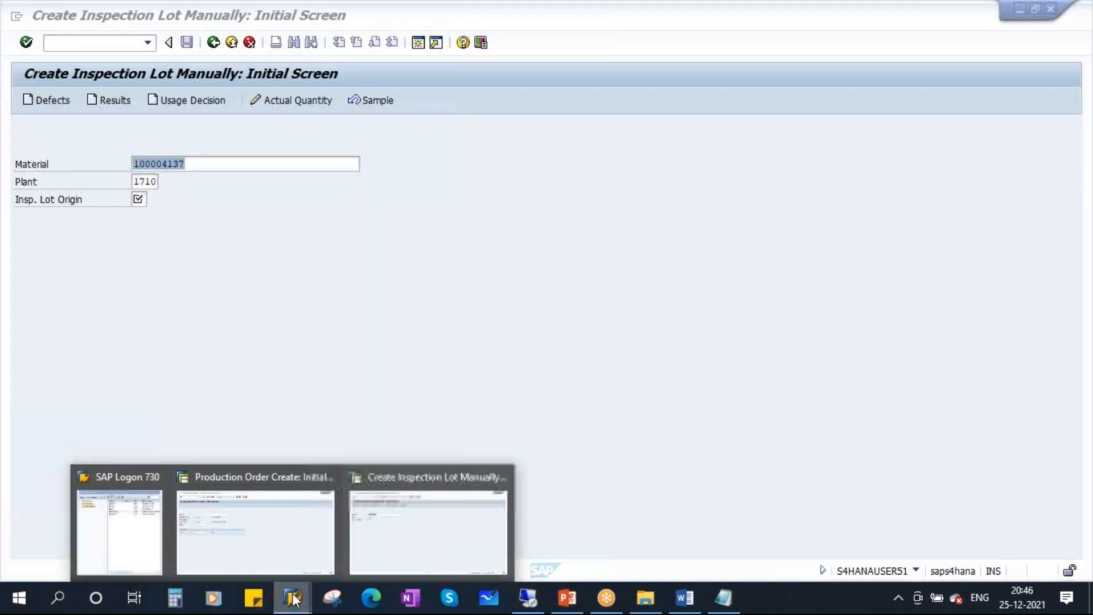
{"action": "left_click", "coordinate": [424, 508]}
{"action": "left_click", "coordinate": [568, 597]}
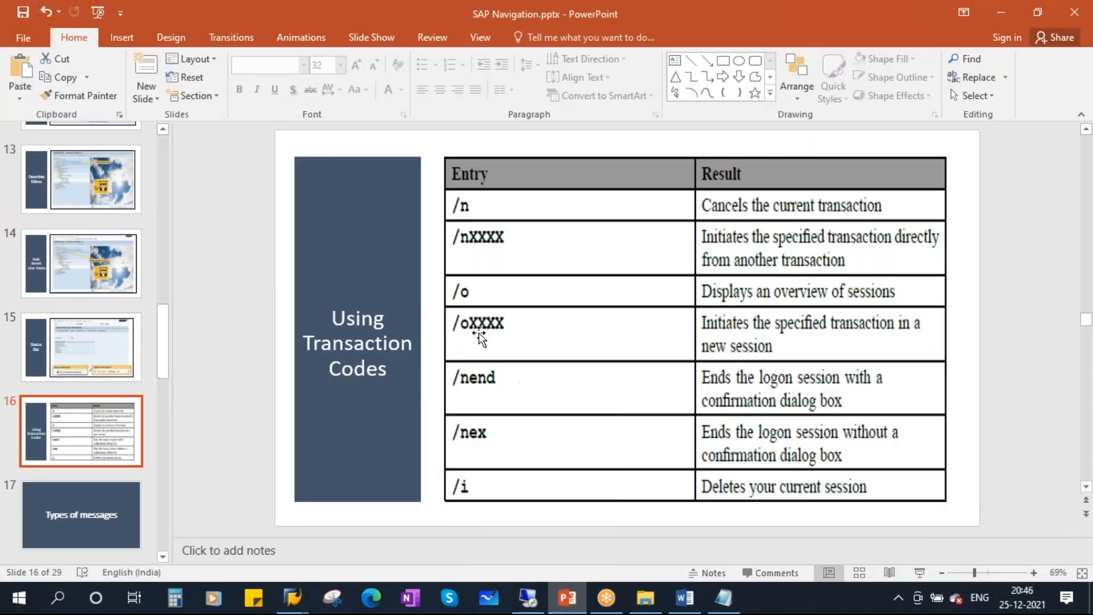
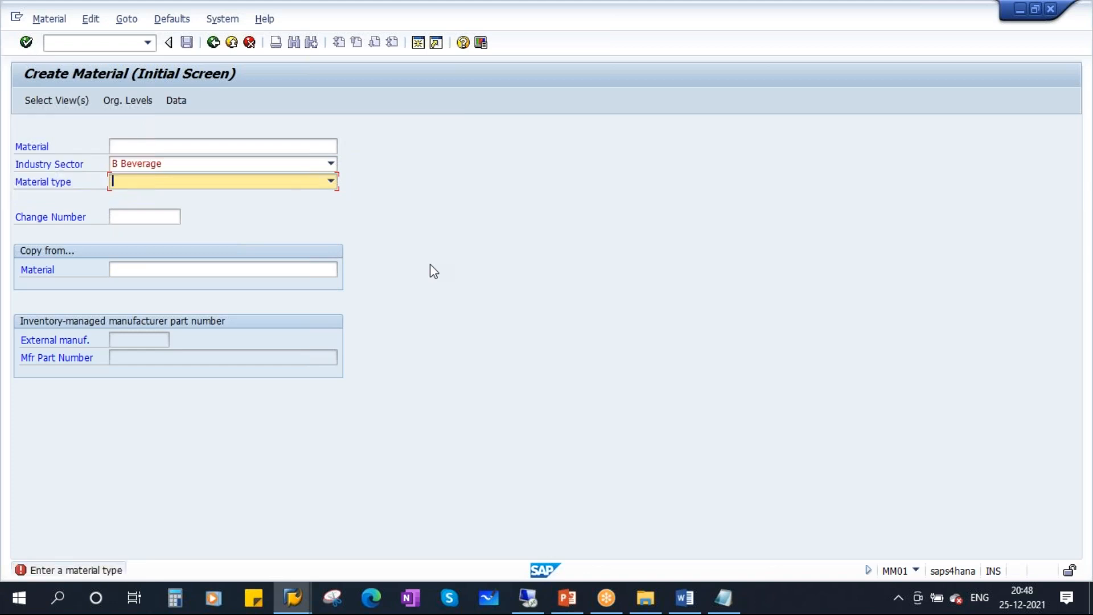
Bring up the MM01 Create Material initial screen with Industry Sector B Beverage.
{"action": "left_click", "coordinate": [768, 24]}
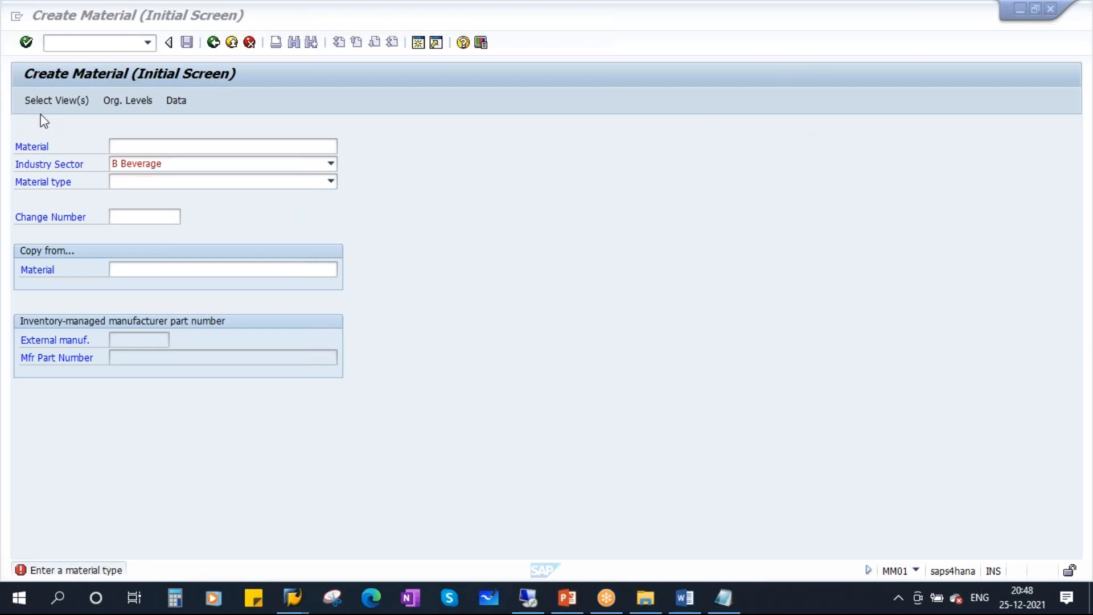
Choose Material type FERT Finish Goods - FERT on the Create Material initial screen.
{"action": "left_click", "coordinate": [129, 141]}
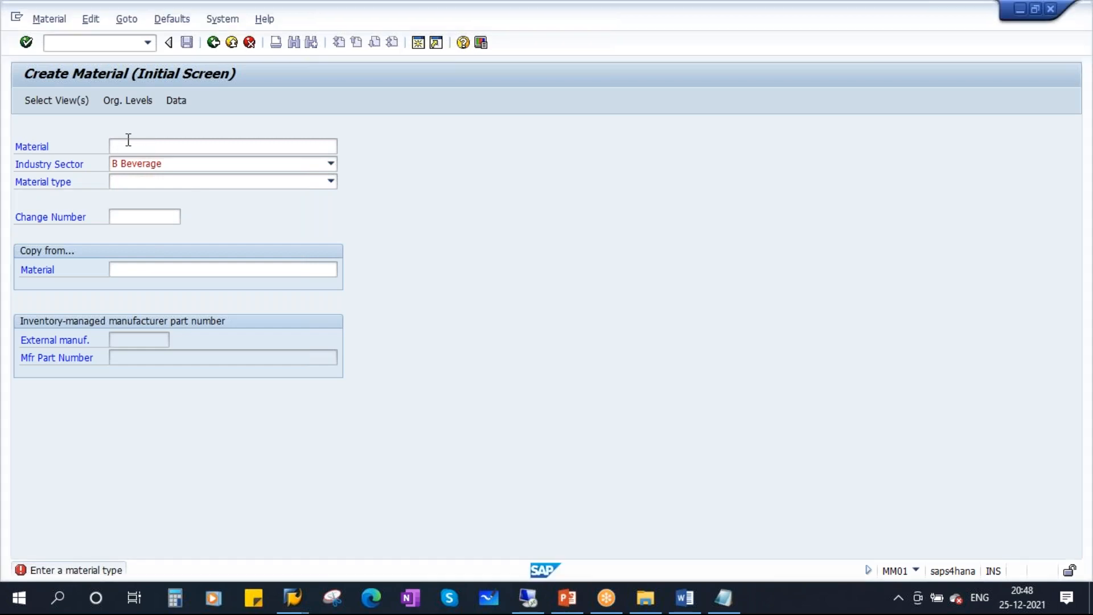
{"action": "left_click", "coordinate": [25, 43]}
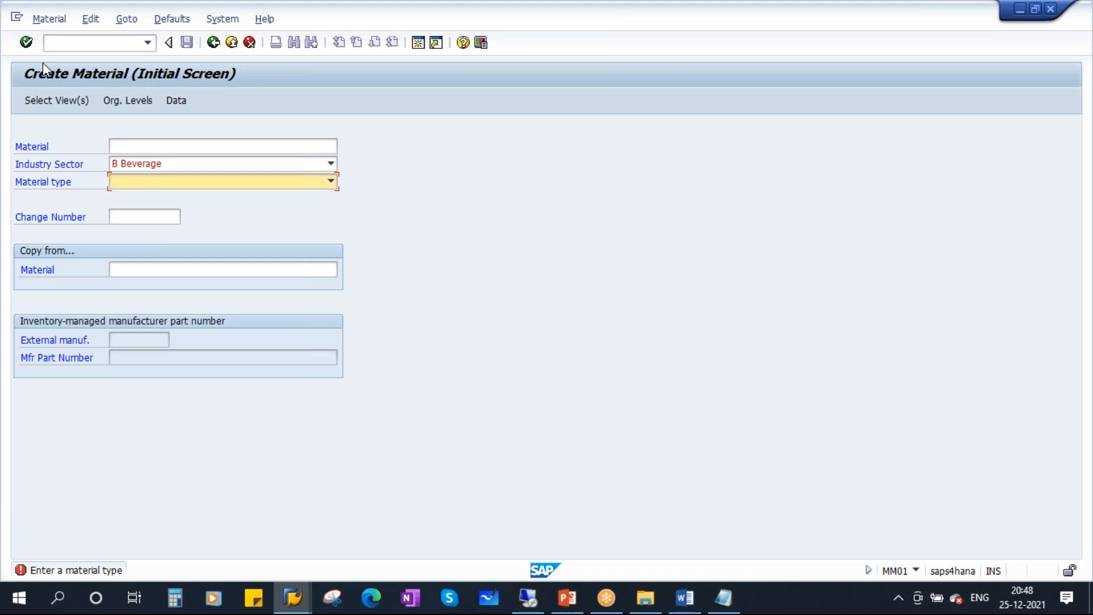
{"action": "left_click", "coordinate": [26, 44]}
{"action": "left_click", "coordinate": [331, 183]}
{"action": "scroll", "coordinate": [146, 300], "scroll_direction": "down", "scroll_amount": 5}
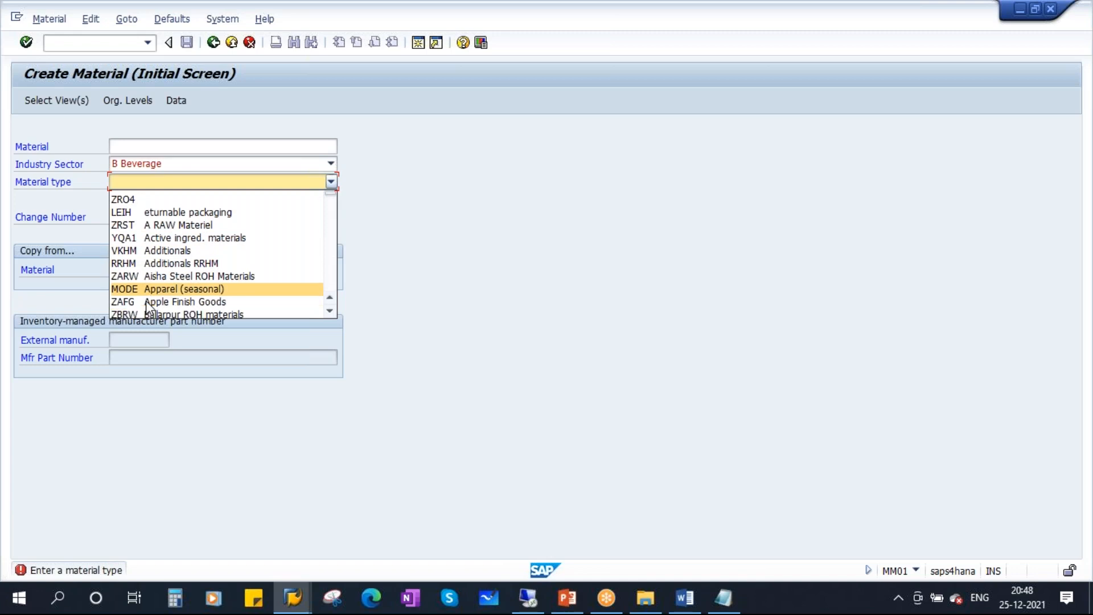
{"action": "left_click", "coordinate": [179, 311]}
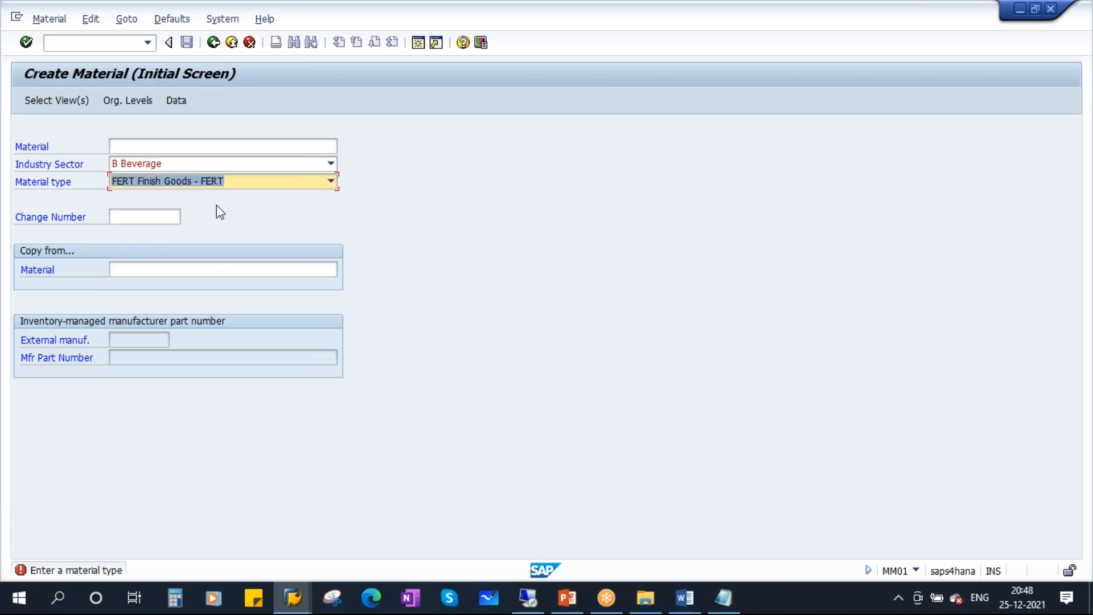
Open the Select View(s) list for the FERT material, then show PowerPoint slide 18 'Types of Messages'.
{"action": "left_click", "coordinate": [26, 42]}
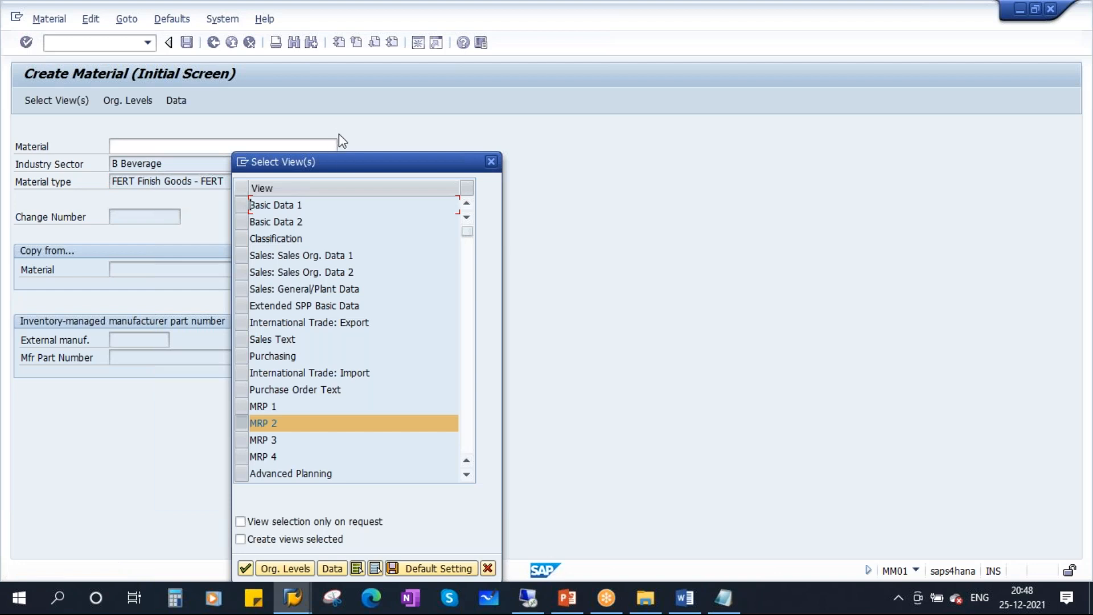
{"action": "left_click_drag", "start_coordinate": [357, 162], "coordinate": [426, 99]}
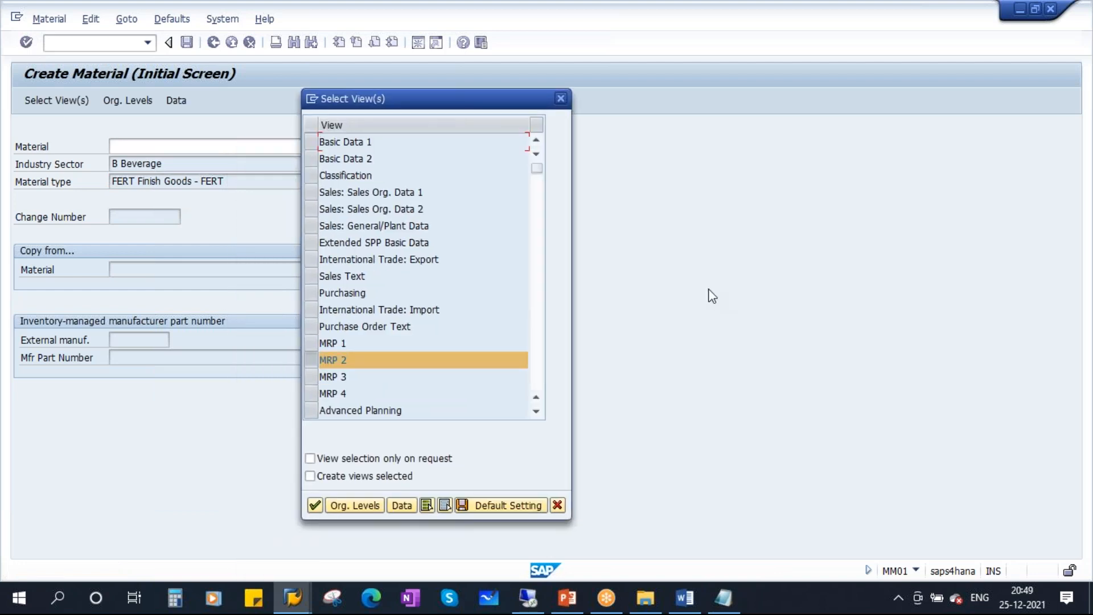
{"action": "left_click", "coordinate": [568, 598]}
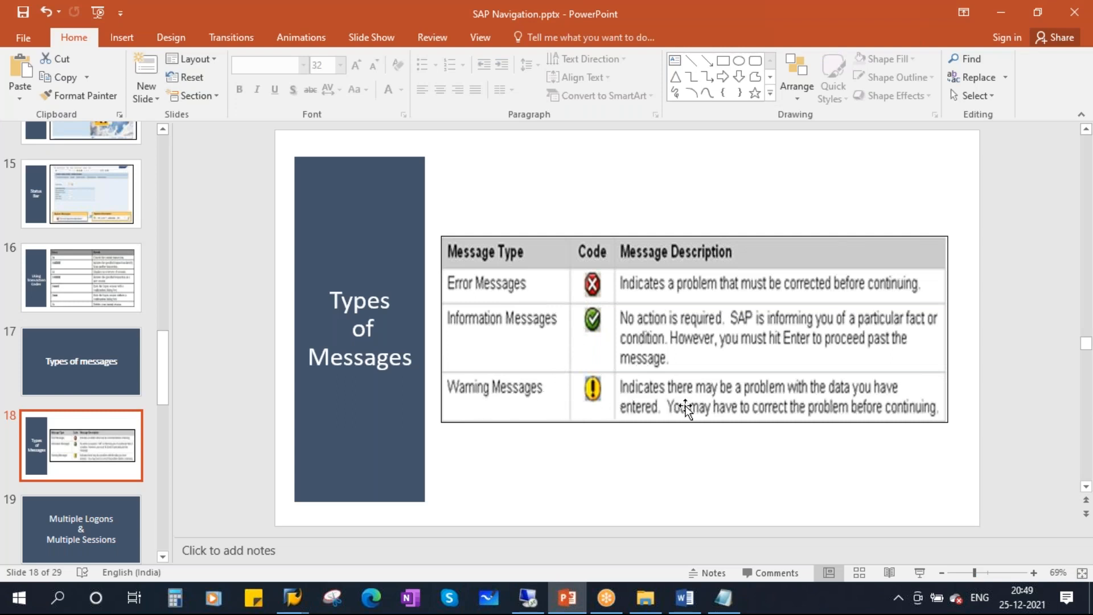
{"action": "left_click", "coordinate": [920, 572]}
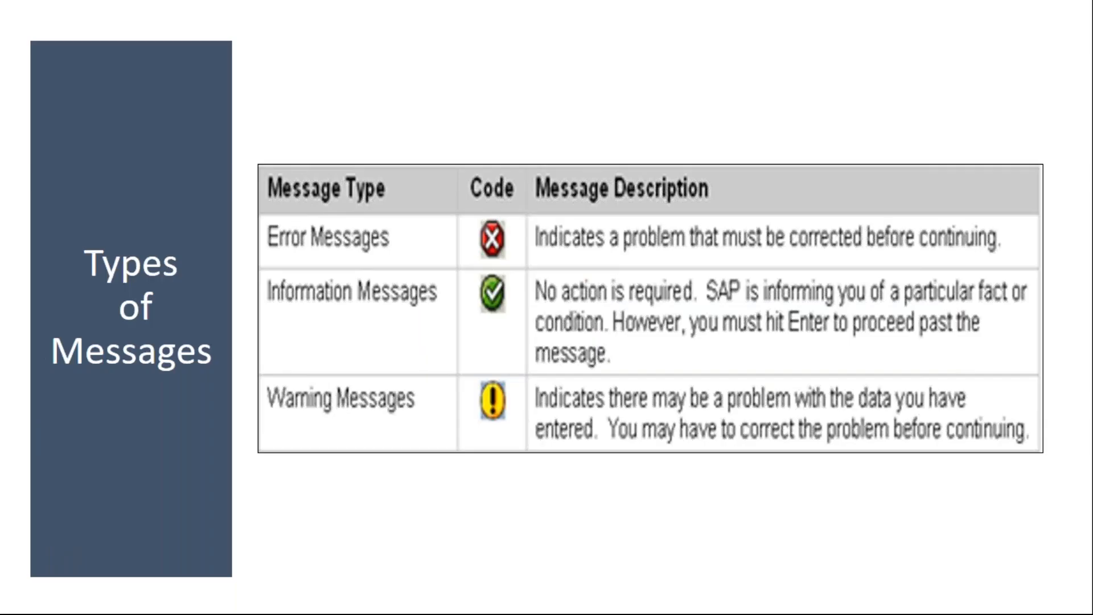
{"action": "left_click_drag", "start_coordinate": [473, 396], "coordinate": [968, 412]}
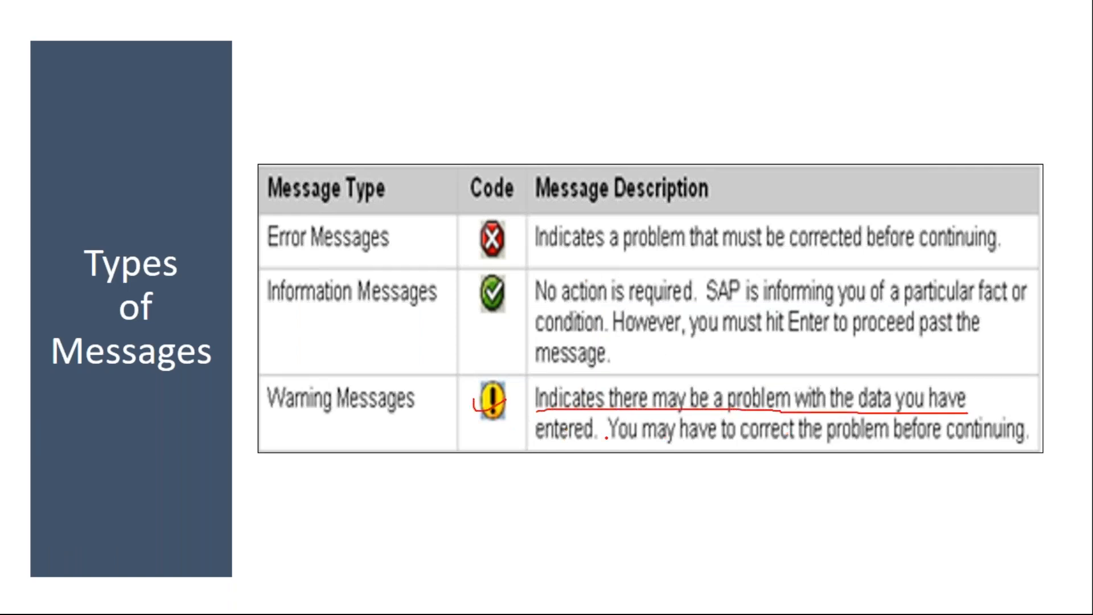
{"action": "left_click_drag", "start_coordinate": [544, 447], "coordinate": [1008, 447]}
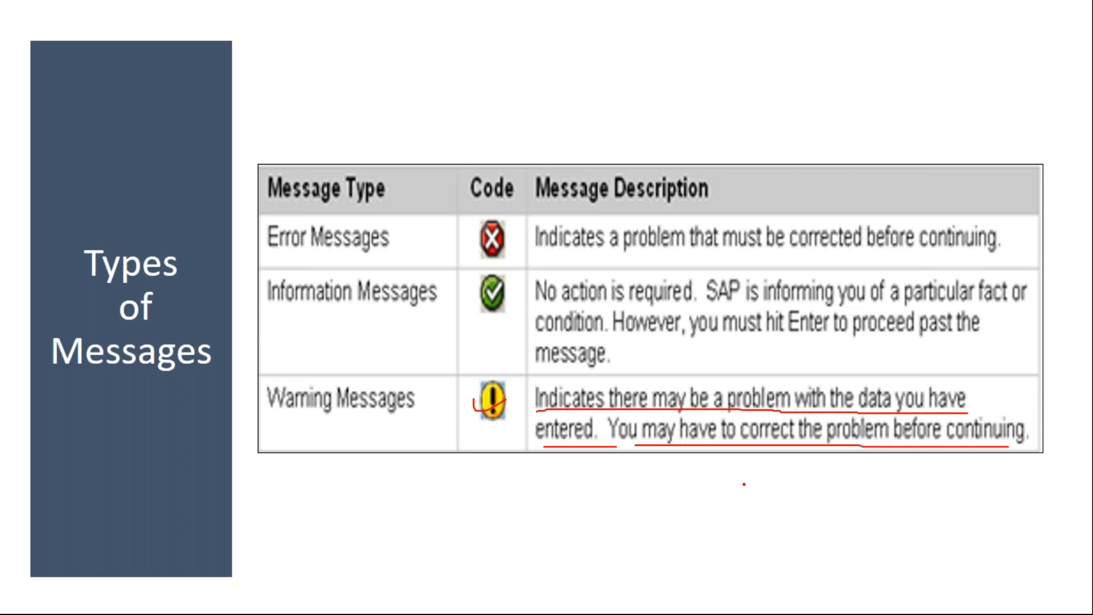
{"action": "left_click_drag", "start_coordinate": [471, 400], "coordinate": [557, 388]}
{"action": "left_click_drag", "start_coordinate": [474, 408], "coordinate": [555, 390]}
{"action": "left_click_drag", "start_coordinate": [476, 405], "coordinate": [561, 395]}
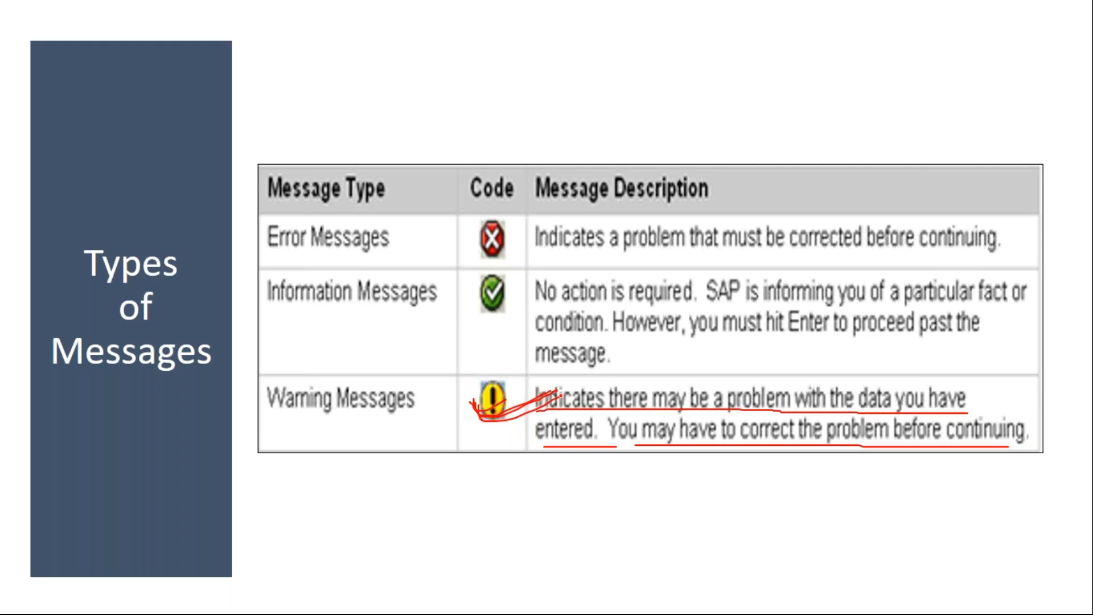
{"action": "key", "text": "e"}
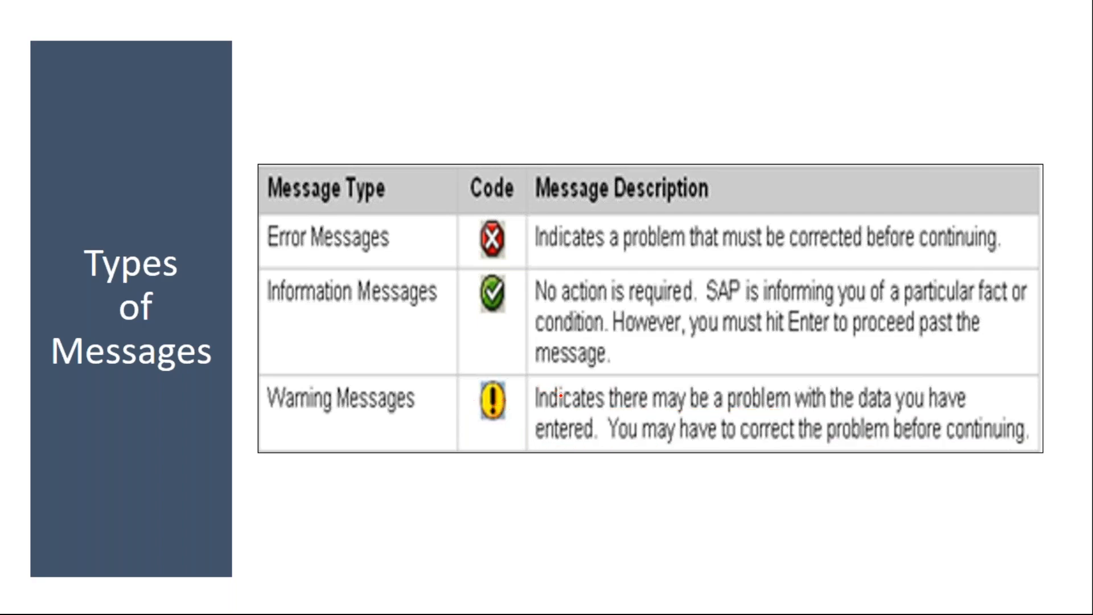
{"action": "key", "text": "Escape"}
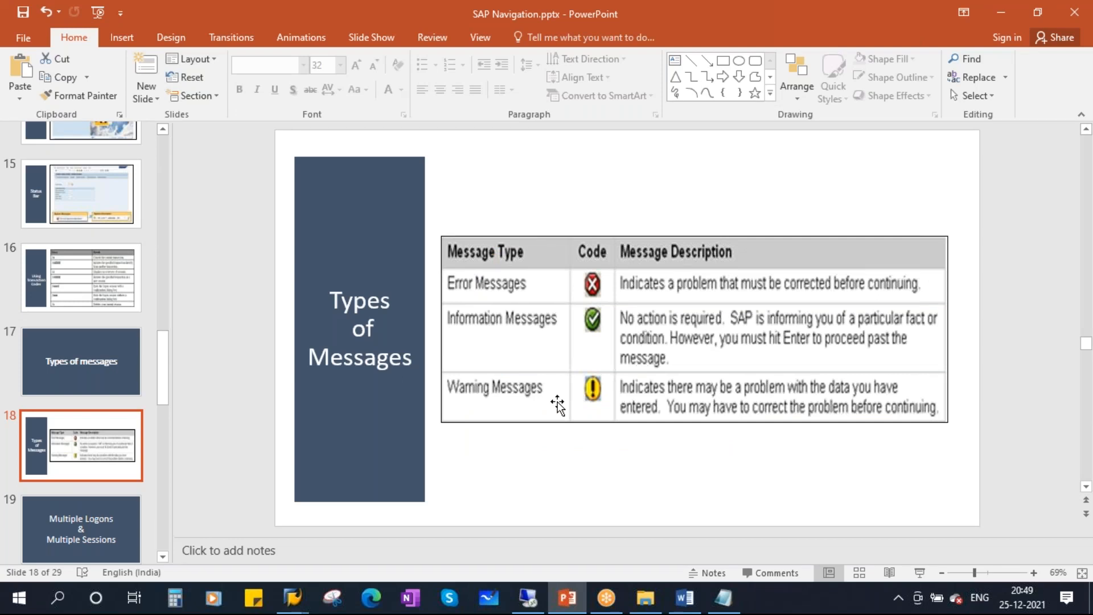
Select the Basic Data 1, Basic Data 2, MRP 1 and MRP 2 views and accept plant 1710.
{"action": "left_click", "coordinate": [292, 598]}
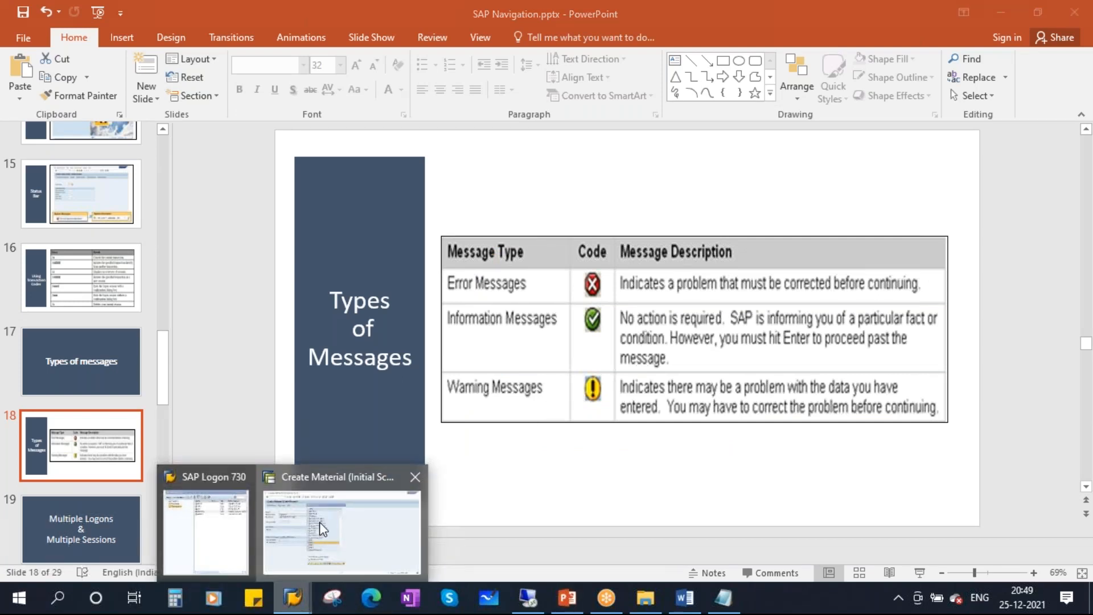
{"action": "left_click", "coordinate": [322, 528]}
{"action": "left_click", "coordinate": [313, 362]}
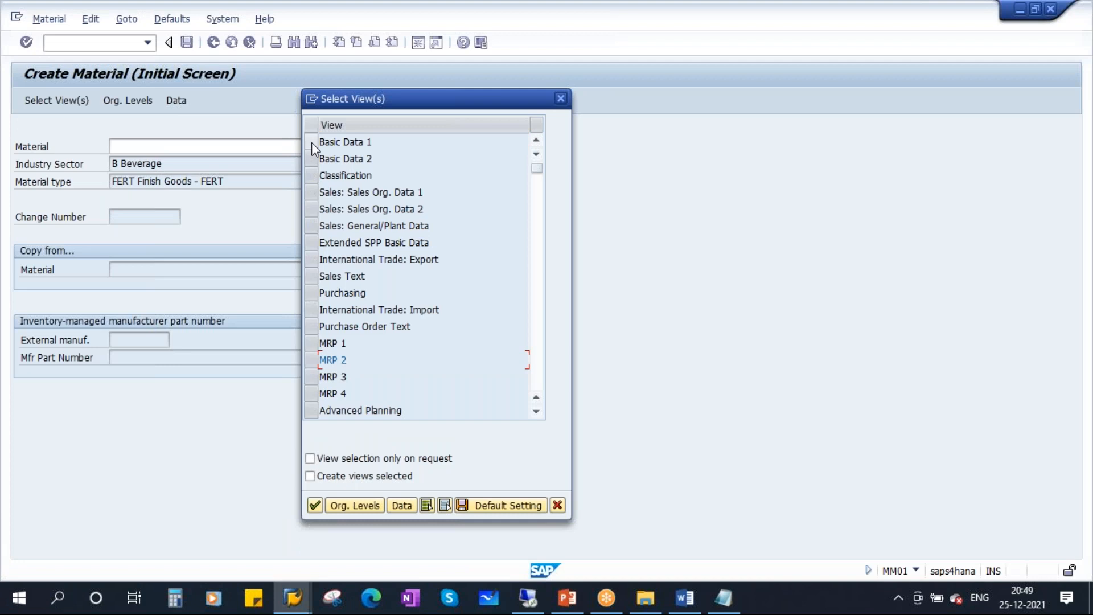
{"action": "left_click", "coordinate": [312, 142]}
{"action": "left_click", "coordinate": [311, 158]}
{"action": "left_click", "coordinate": [310, 342]}
{"action": "left_click", "coordinate": [310, 343]}
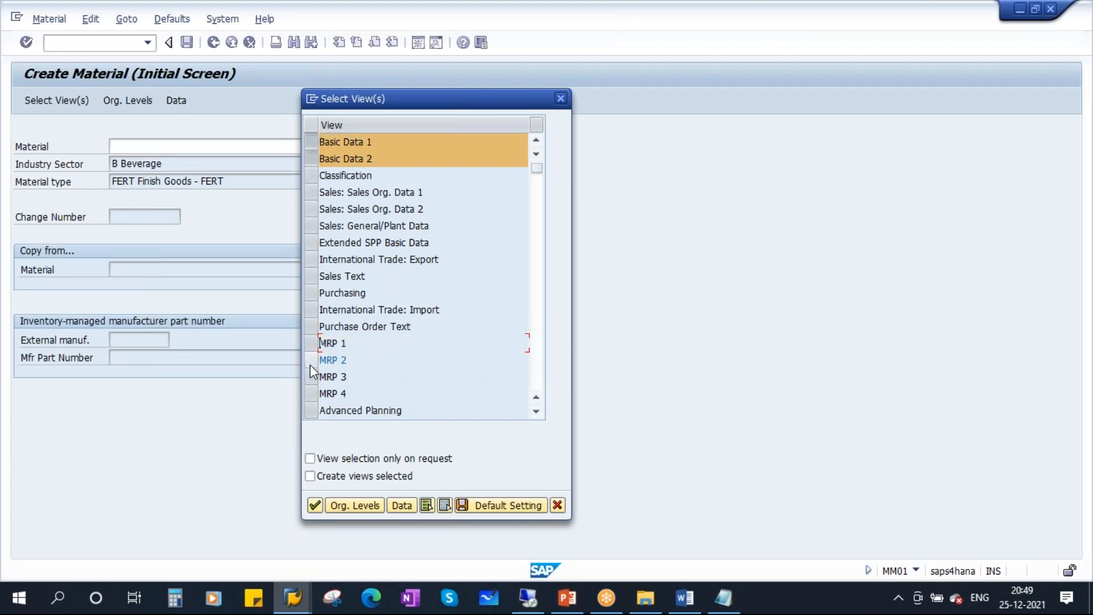
{"action": "left_click", "coordinate": [311, 359]}
{"action": "left_click", "coordinate": [311, 344]}
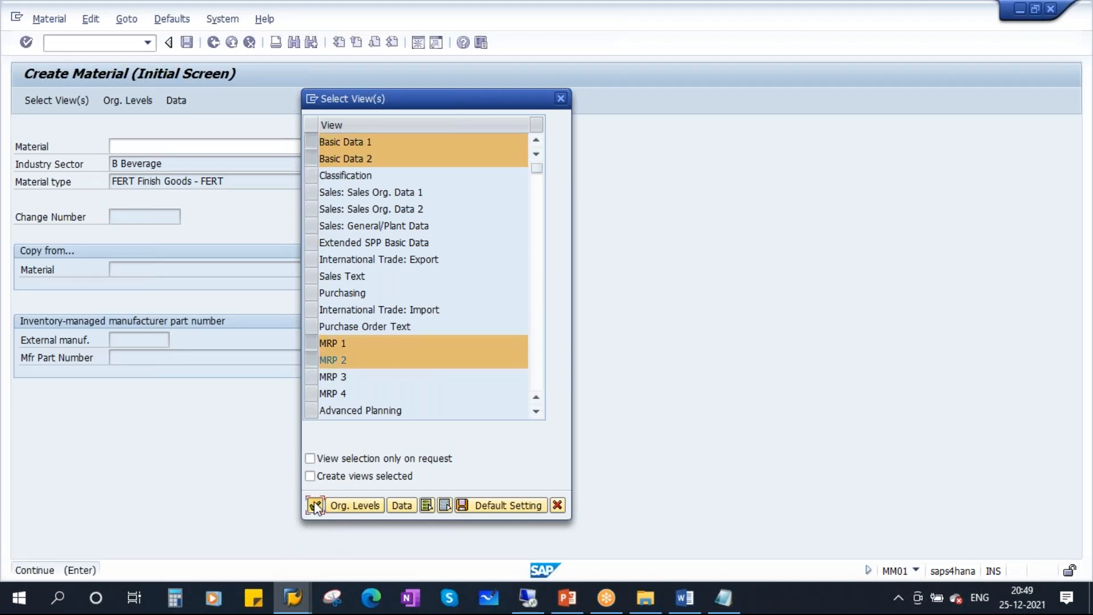
{"action": "left_click", "coordinate": [315, 505]}
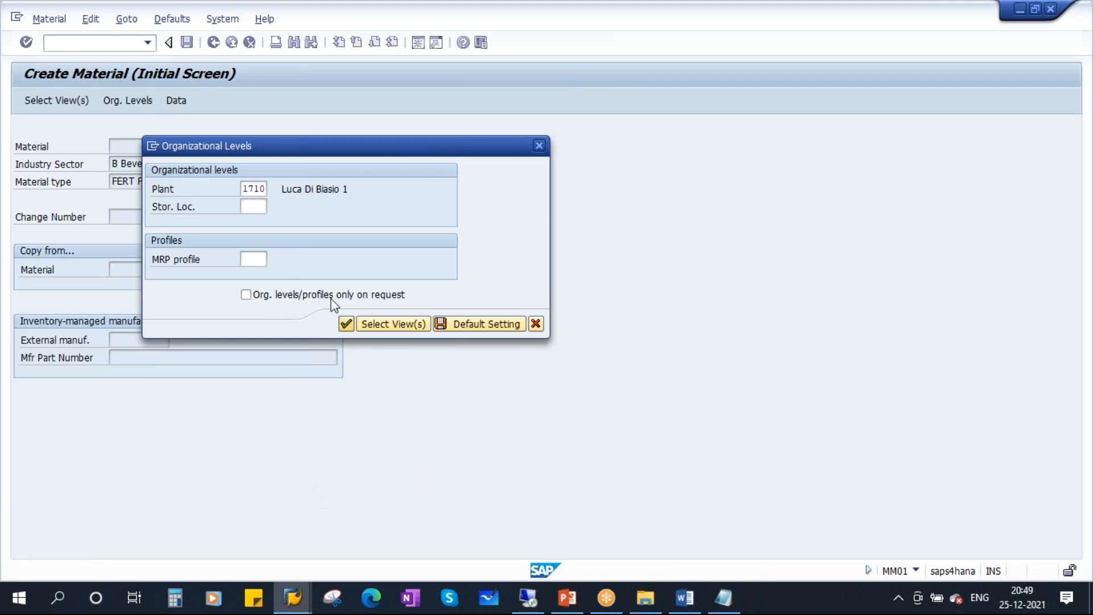
{"action": "key", "text": "Return"}
Enter description TEST and base unit EA, then advance through Basic data 2 to MRP 1.
{"action": "type", "text": "TEST"}
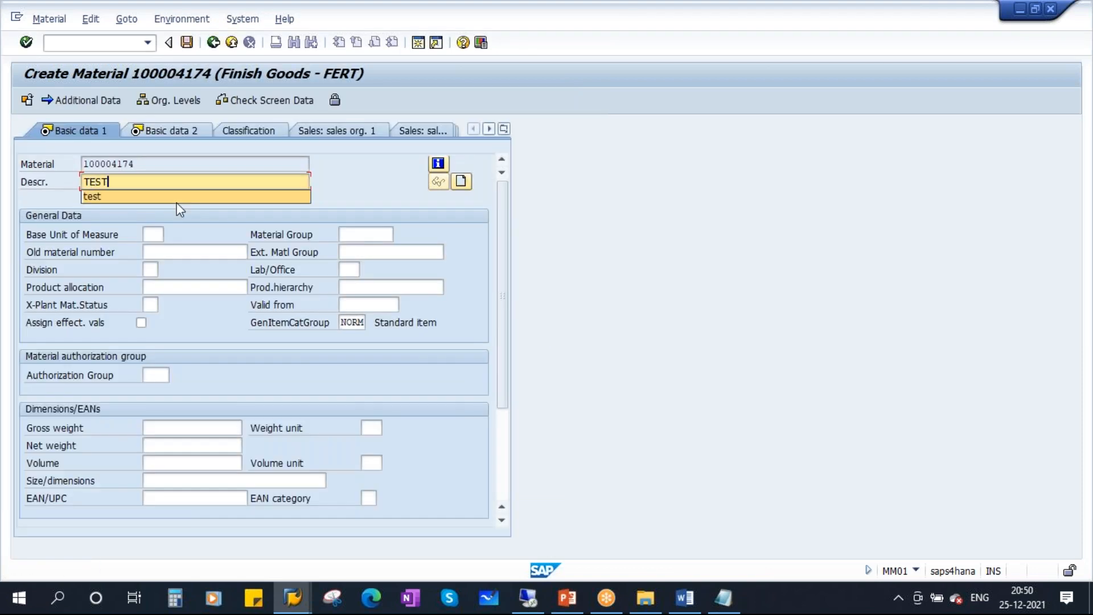
{"action": "left_click", "coordinate": [151, 234]}
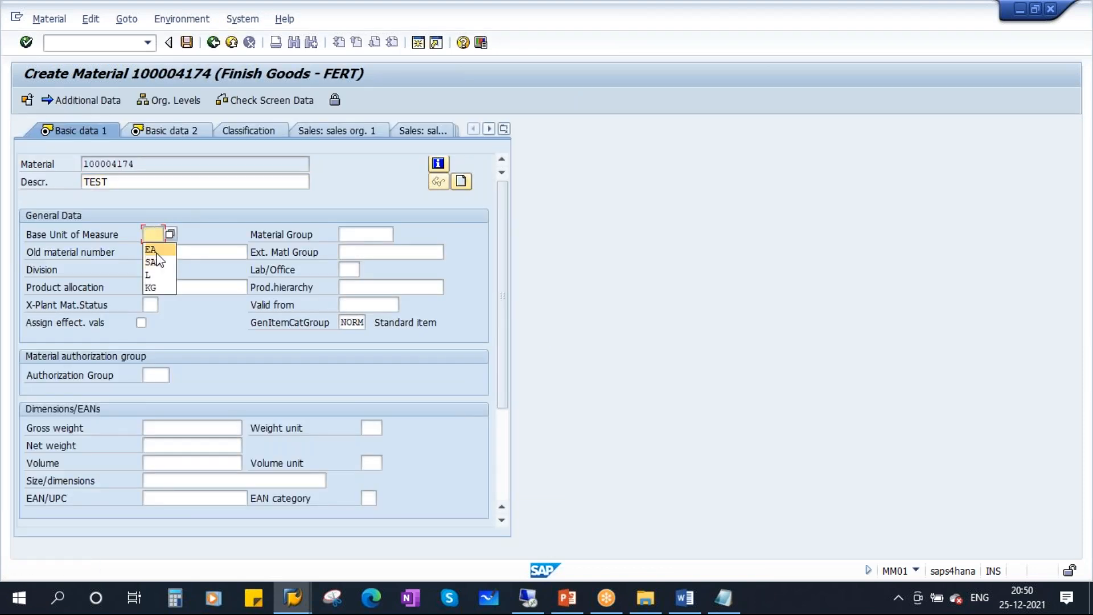
{"action": "left_click", "coordinate": [152, 251]}
{"action": "left_click", "coordinate": [171, 132]}
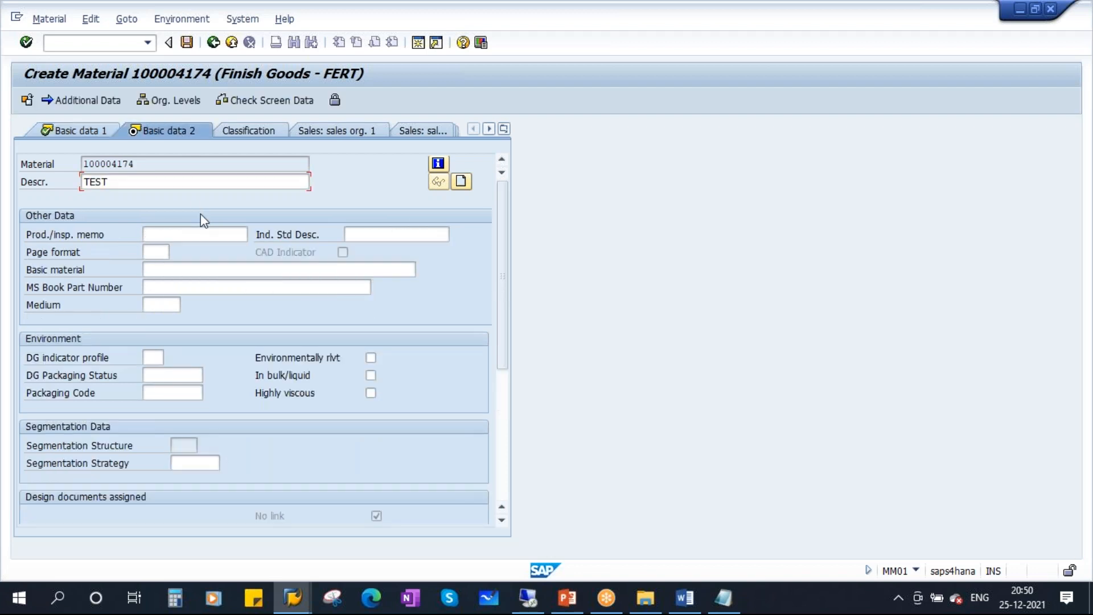
{"action": "key", "text": "Return"}
Set MRP type PD, MRP controller 001 and lot-sizing procedure EX on the MRP 1 view.
{"action": "left_click", "coordinate": [150, 340]}
{"action": "left_click", "coordinate": [151, 355]}
{"action": "left_click", "coordinate": [388, 374]}
{"action": "left_click", "coordinate": [387, 389]}
{"action": "left_click", "coordinate": [151, 427]}
{"action": "left_click", "coordinate": [148, 439]}
{"action": "key", "text": "Return"}
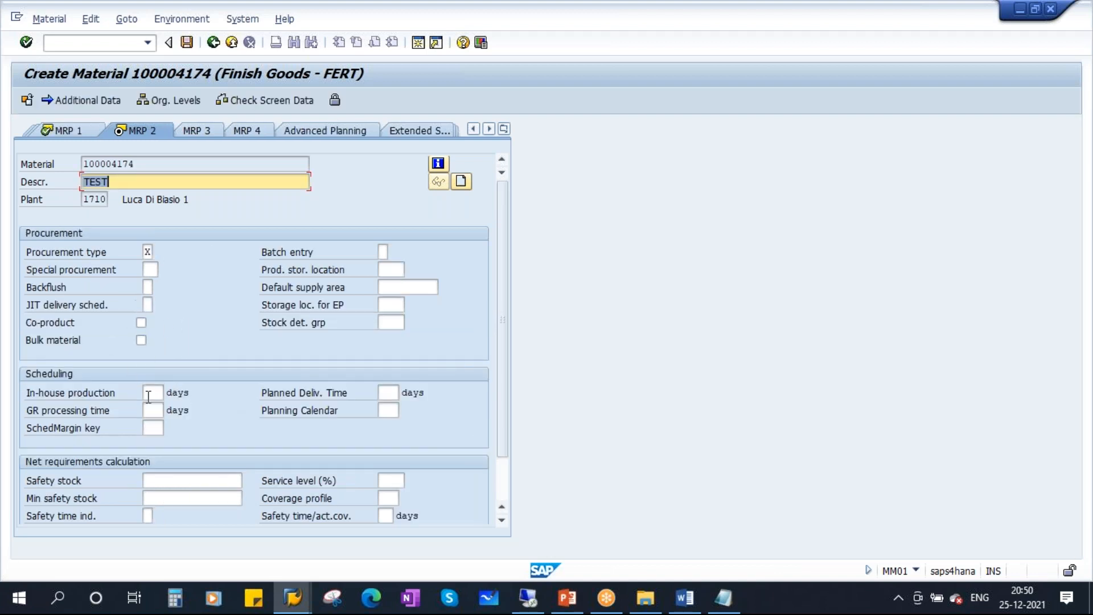
{"action": "left_click", "coordinate": [200, 130]}
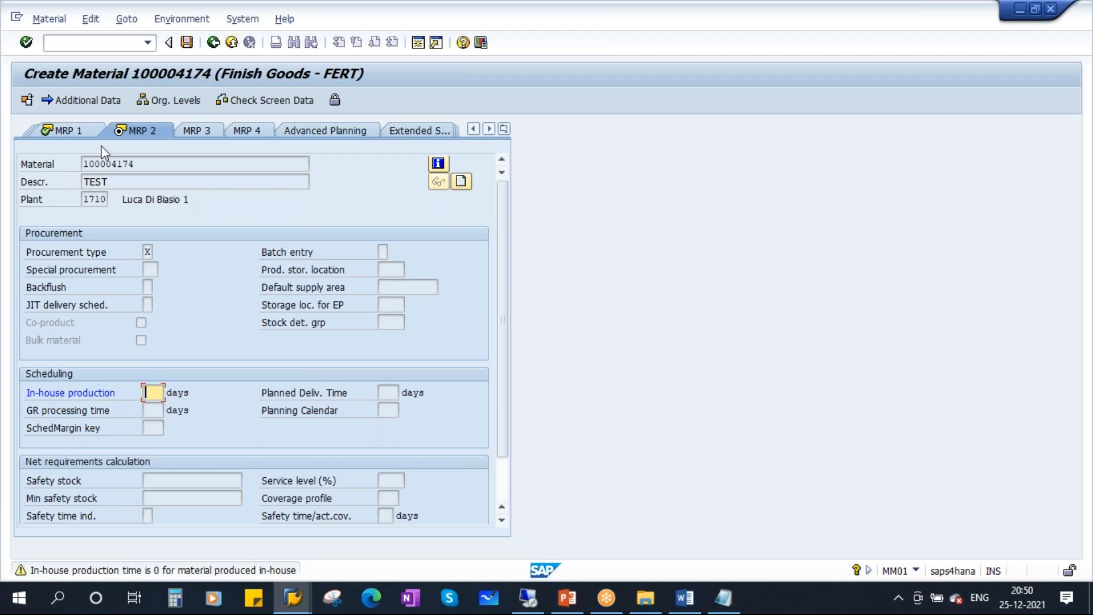
Clear the zero in-house production warning with 2 days in MRP 2 and reach the MRP 3 view.
{"action": "key", "text": "Return"}
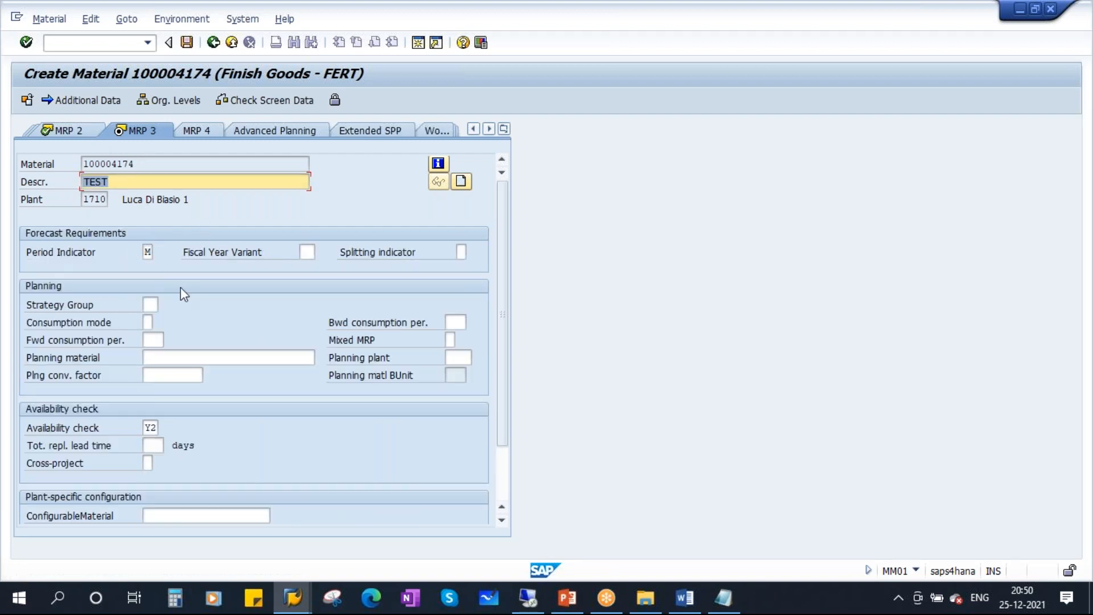
{"action": "left_click", "coordinate": [69, 131]}
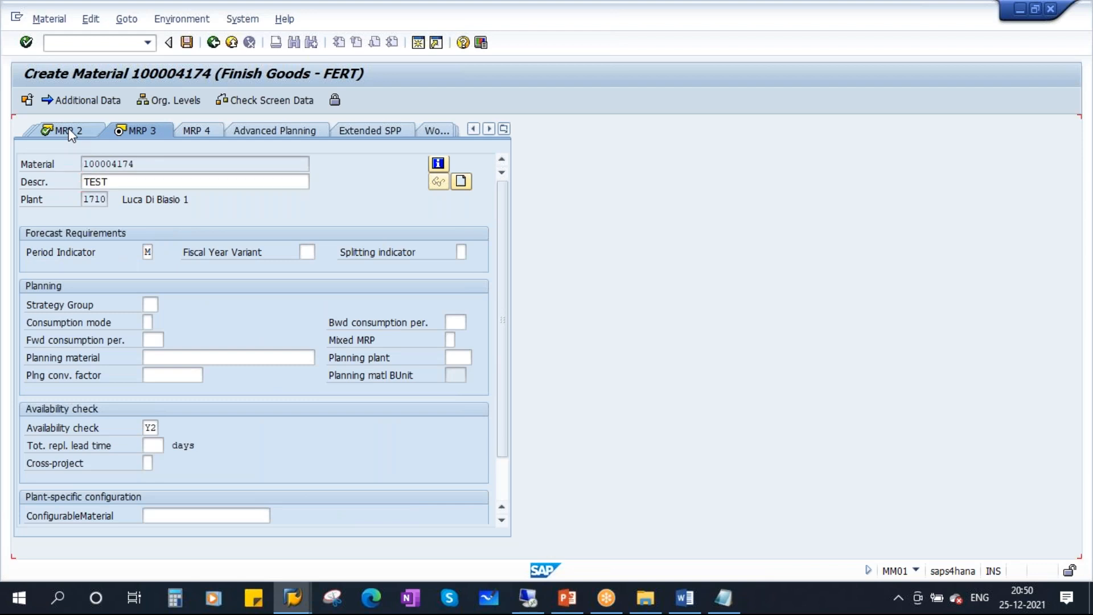
{"action": "left_click", "coordinate": [153, 392]}
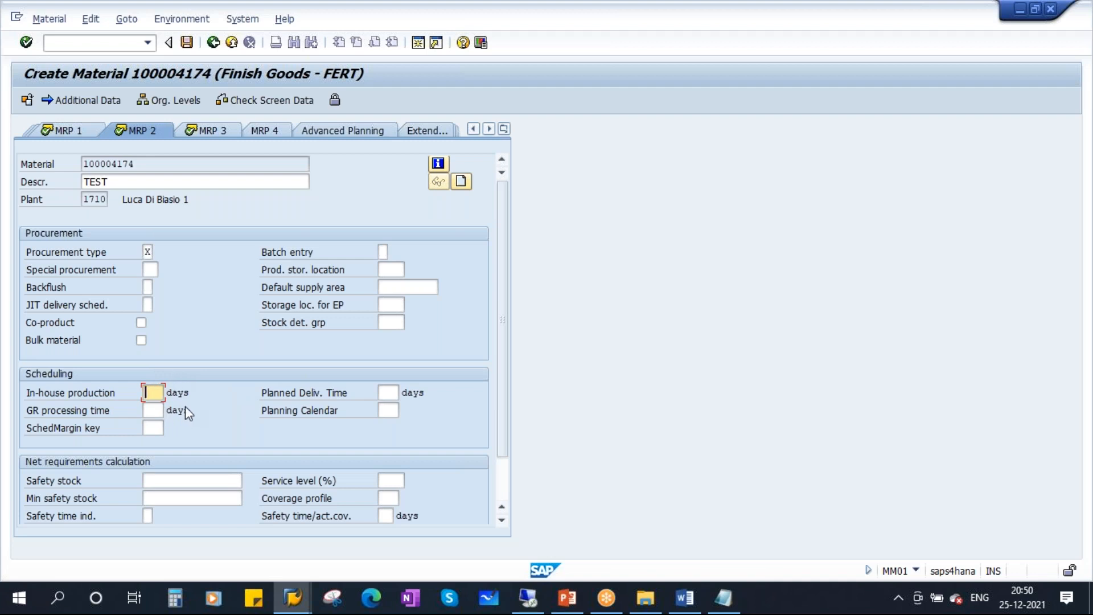
{"action": "left_click", "coordinate": [69, 130]}
{"action": "key", "text": "Return"}
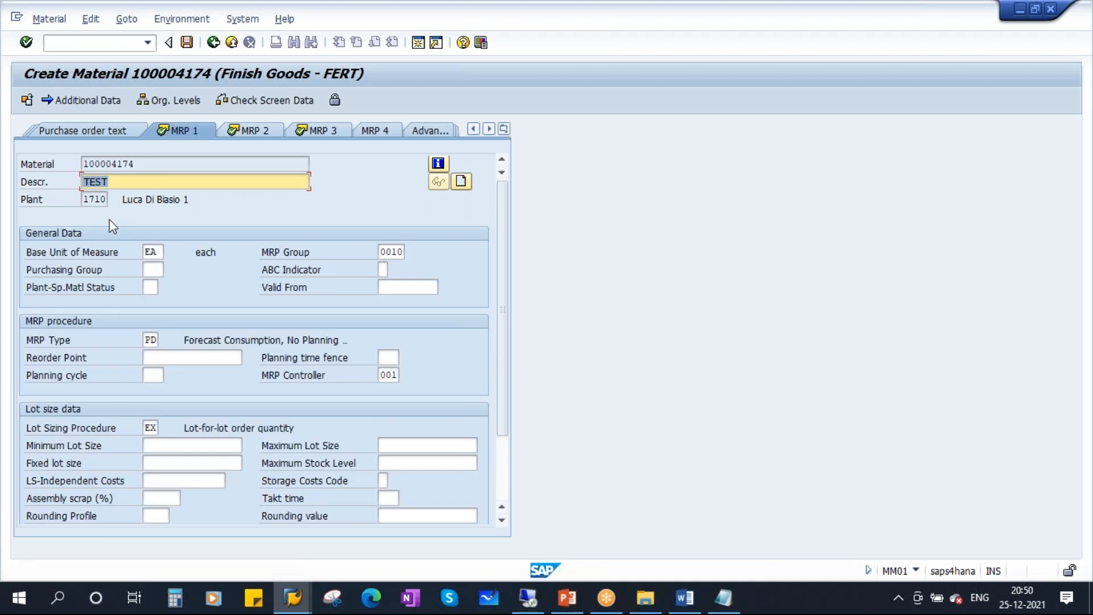
{"action": "left_click", "coordinate": [255, 129]}
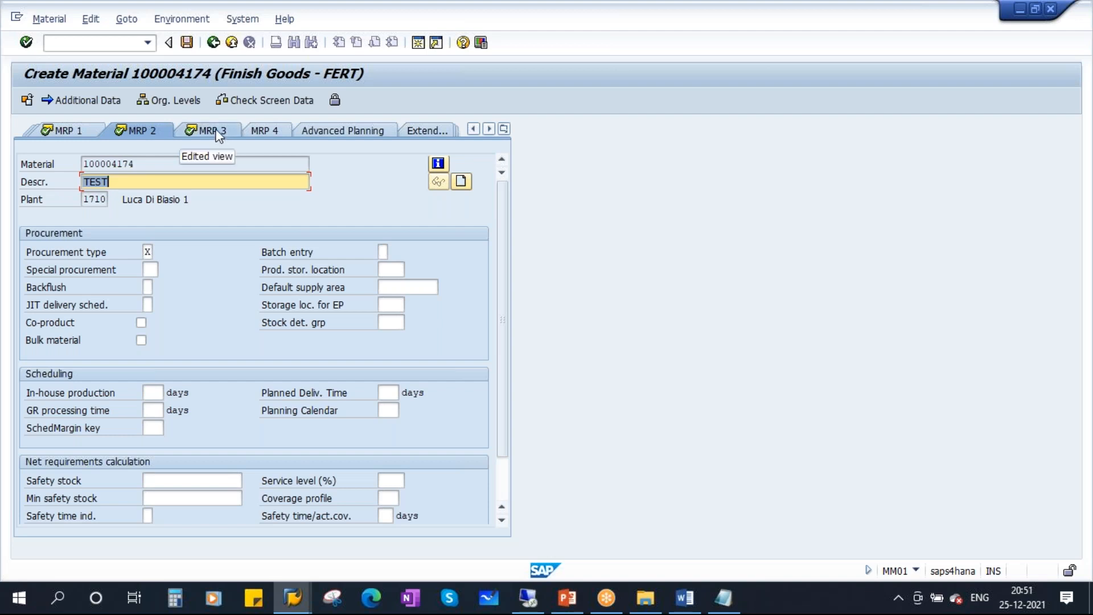
{"action": "key", "text": "Return"}
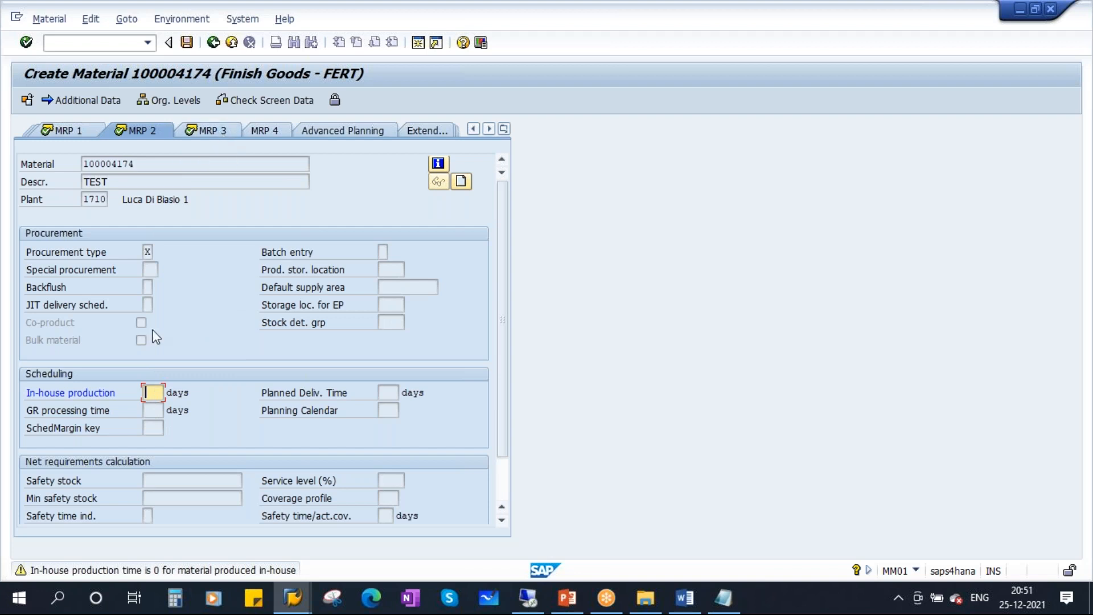
{"action": "key", "text": "Return"}
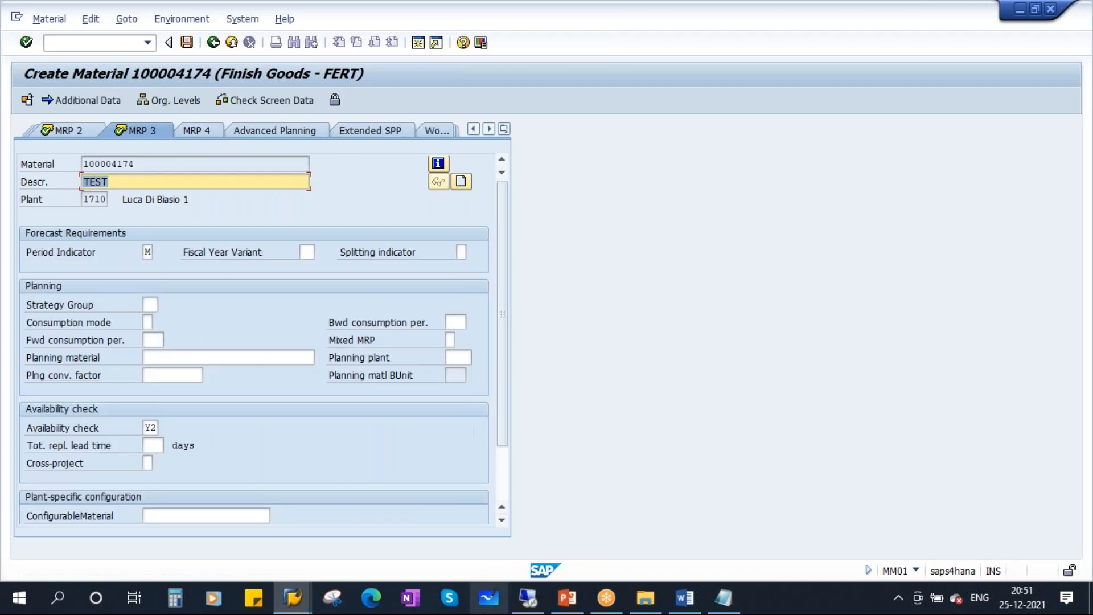
Present slide 18 full-screen, check-mark the information message icon, then erase it and end the show.
{"action": "left_click", "coordinate": [567, 598]}
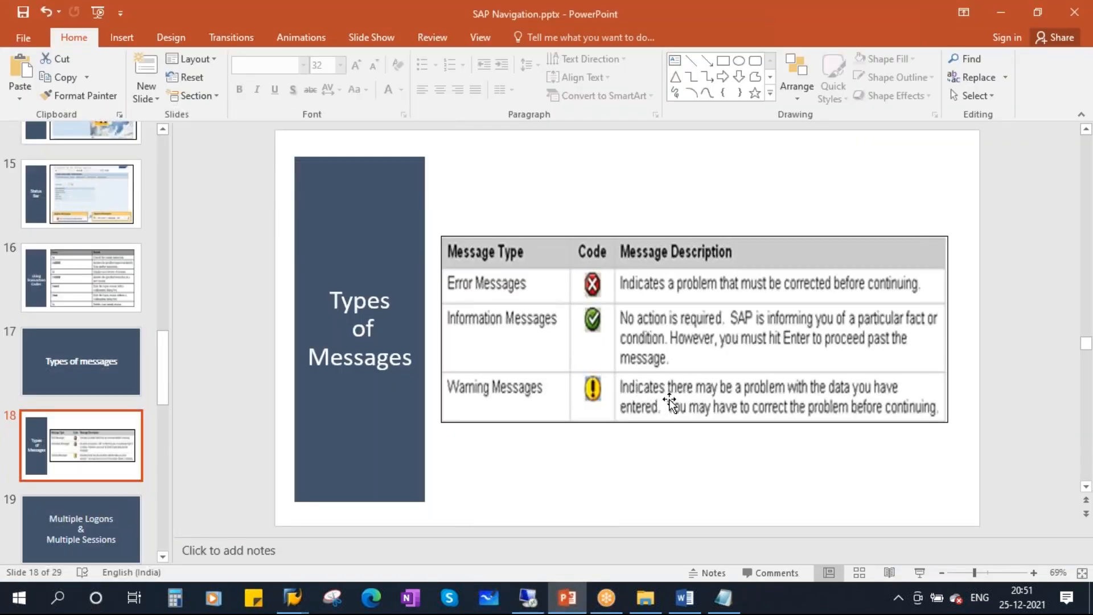
{"action": "left_click", "coordinate": [918, 572]}
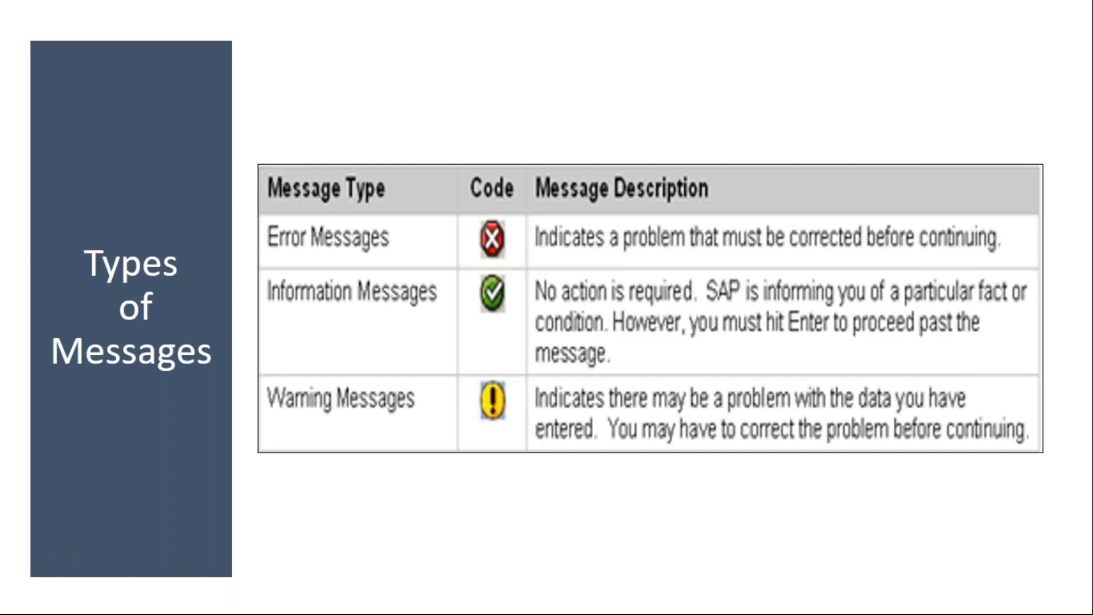
{"action": "mouse_move", "coordinate": [473, 293]}
{"action": "left_mouse_down"}
{"action": "mouse_move", "coordinate": [526, 279]}
{"action": "mouse_move", "coordinate": [584, 302]}
{"action": "mouse_move", "coordinate": [670, 304]}
{"action": "left_mouse_up"}
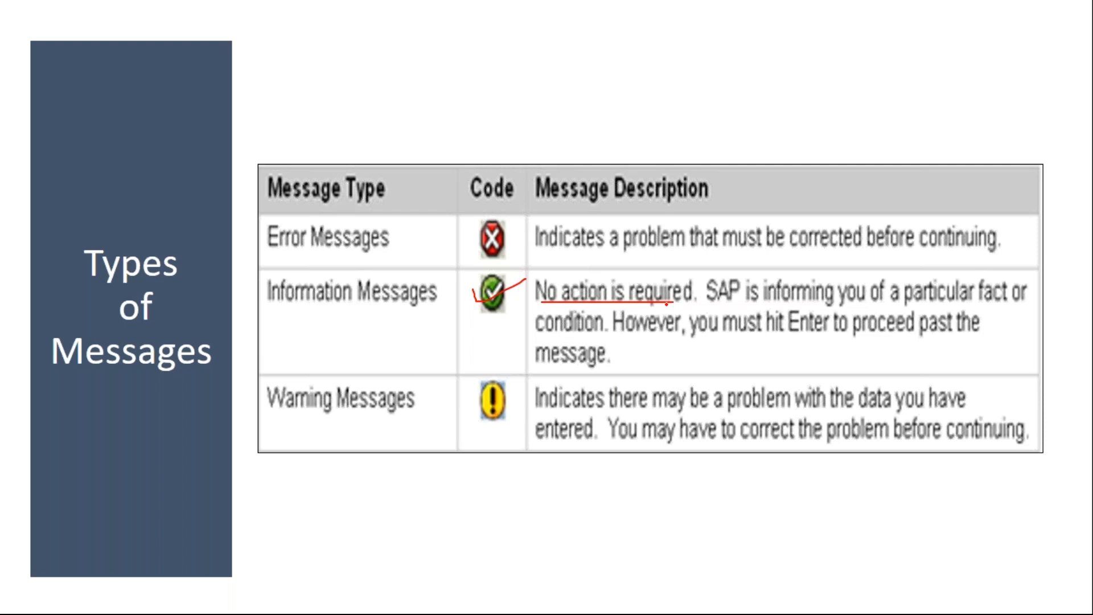
{"action": "key", "text": "e"}
{"action": "key", "text": "Escape"}
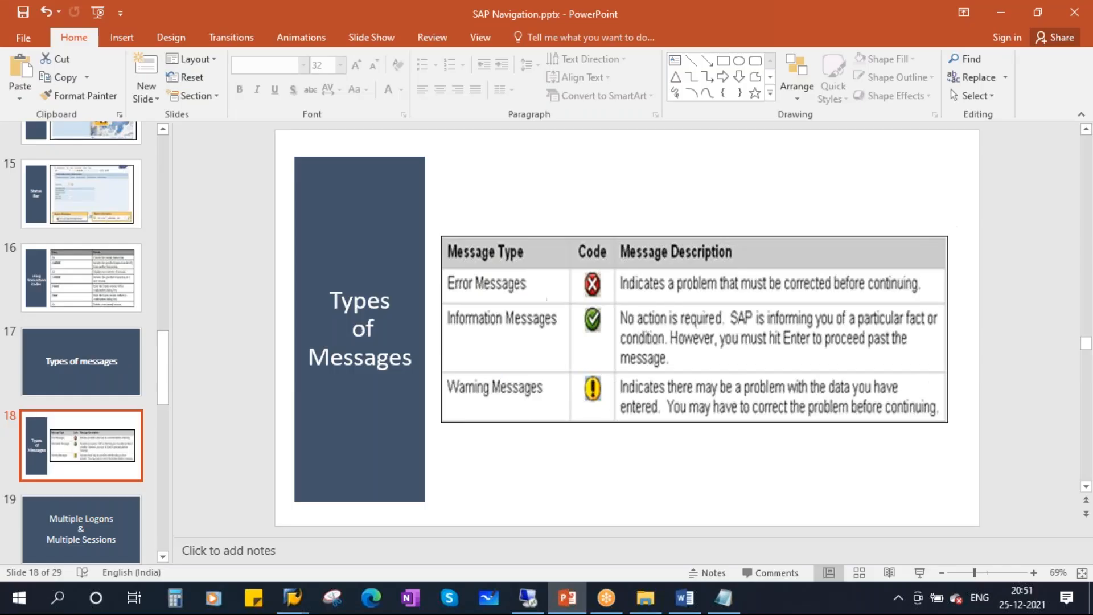
Save material 100004174 from its MRP 4 view, then return to PowerPoint slide 18.
{"action": "mouse_move", "coordinate": [291, 597]}
{"action": "left_click", "coordinate": [333, 500]}
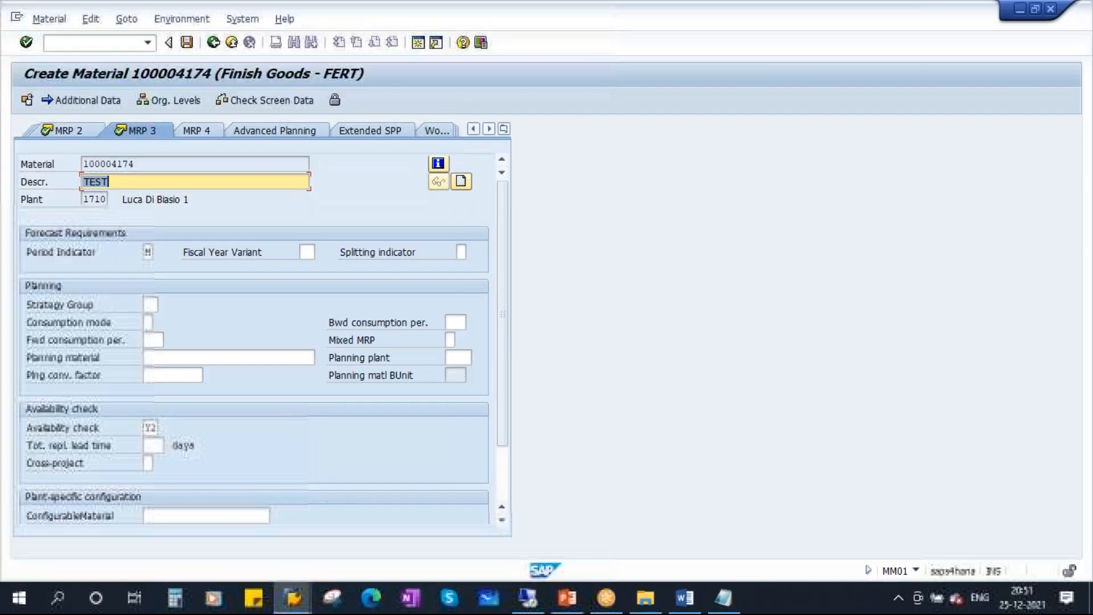
{"action": "left_click", "coordinate": [193, 132]}
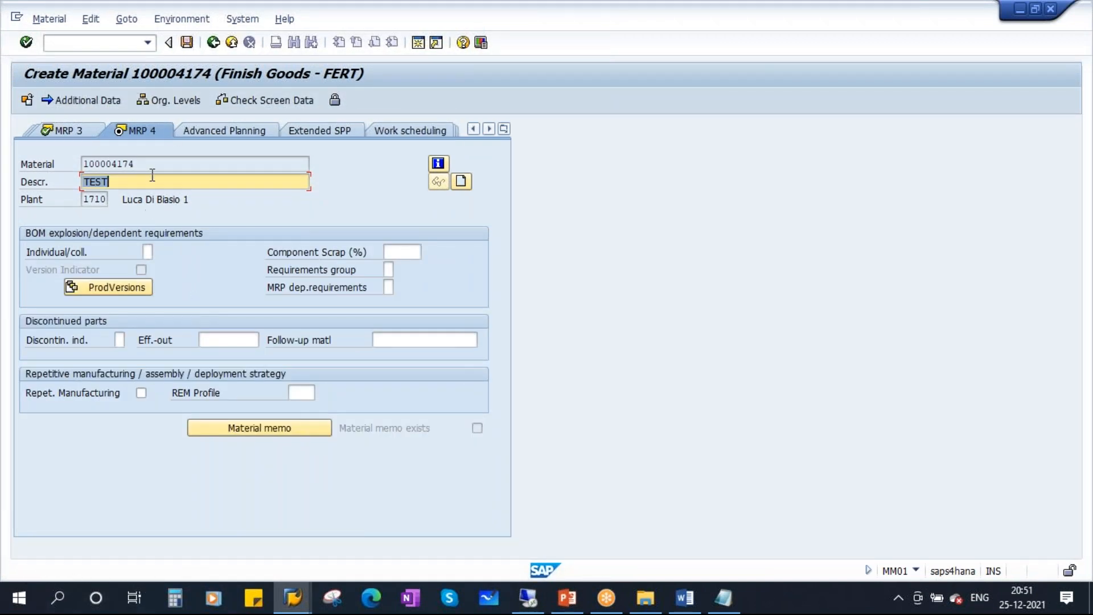
{"action": "left_click", "coordinate": [187, 43]}
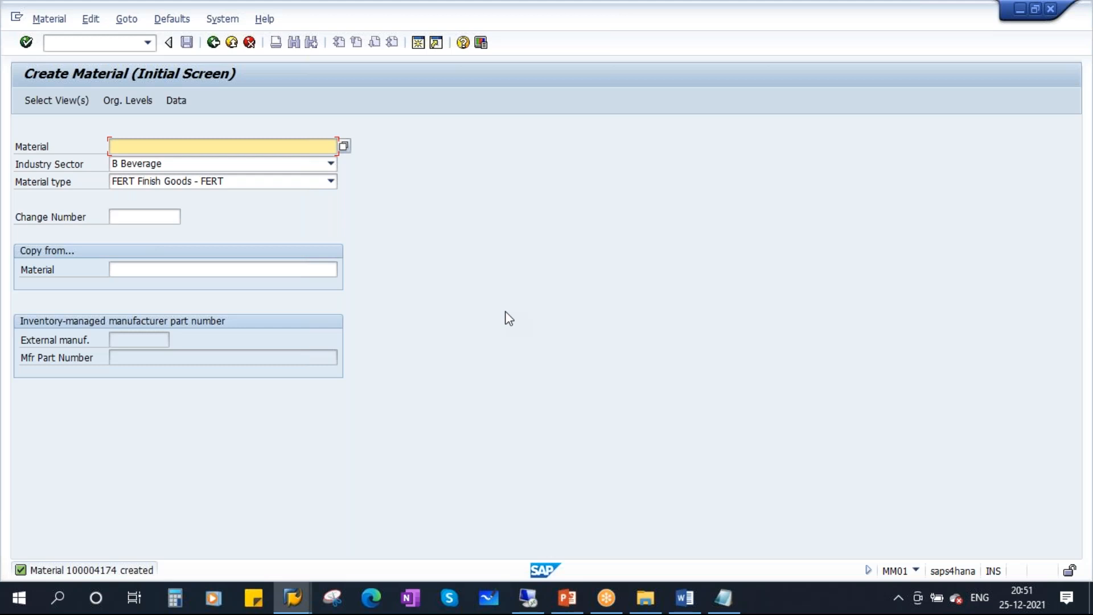
{"action": "left_click", "coordinate": [566, 598]}
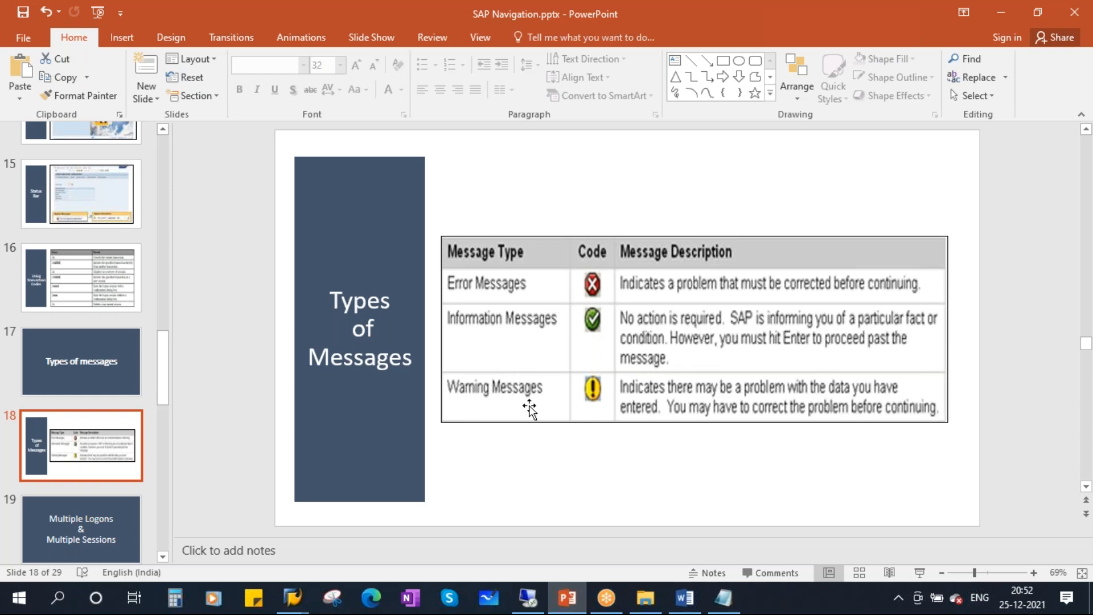
Start the slide show from slide 19, Multiple Logons & Multiple Sessions, and advance one slide.
{"action": "scroll", "coordinate": [76, 367], "scroll_direction": "down", "scroll_amount": 1}
{"action": "left_click", "coordinate": [95, 455]}
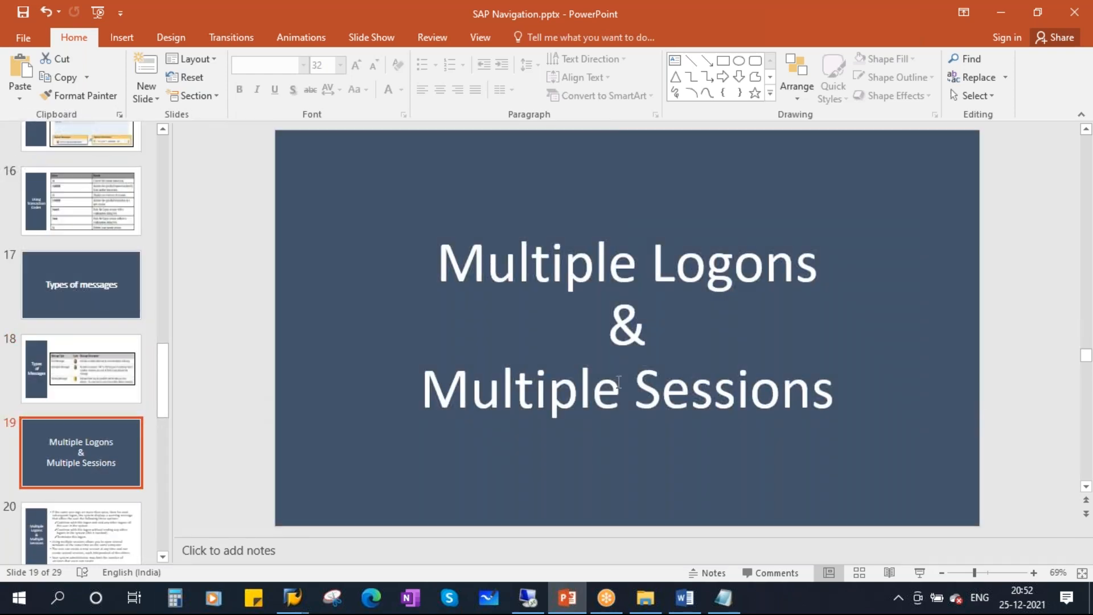
{"action": "left_click", "coordinate": [920, 573]}
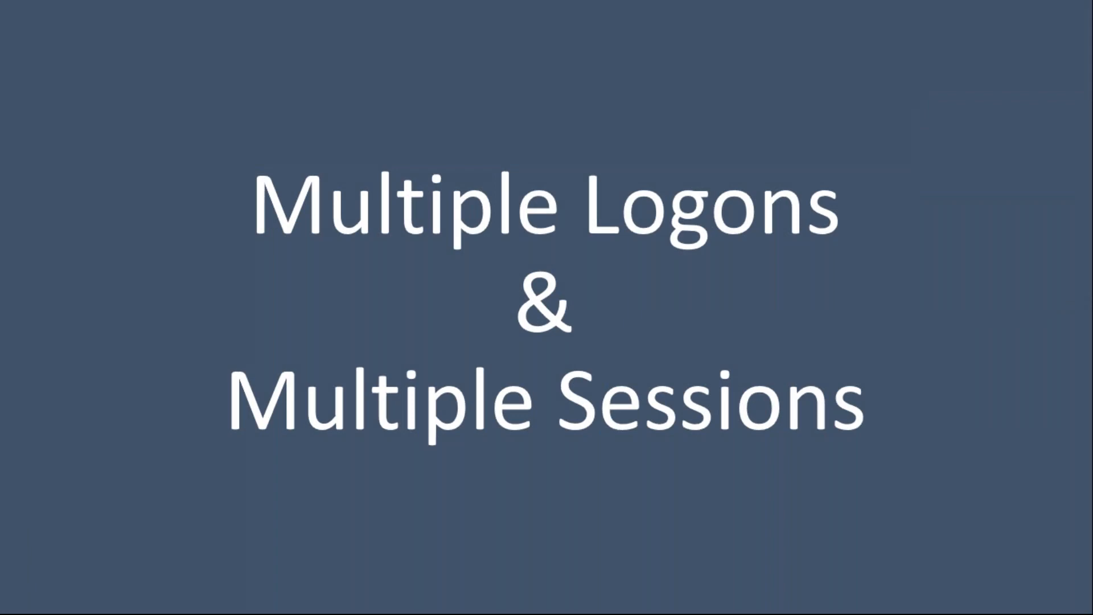
{"action": "key", "text": "Right"}
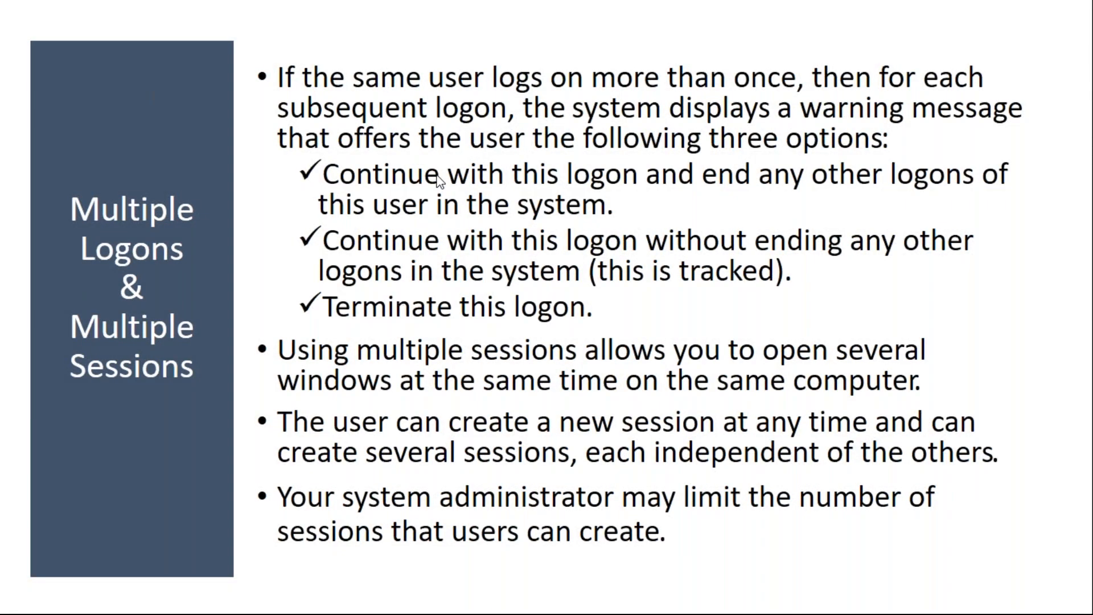
Underline the multiple-logon explanation and its three logon options with the pen, then erase the marks.
{"action": "left_click_drag", "start_coordinate": [277, 90], "coordinate": [917, 90]}
{"action": "left_click_drag", "start_coordinate": [290, 124], "coordinate": [1002, 125]}
{"action": "left_click_drag", "start_coordinate": [298, 154], "coordinate": [882, 158]}
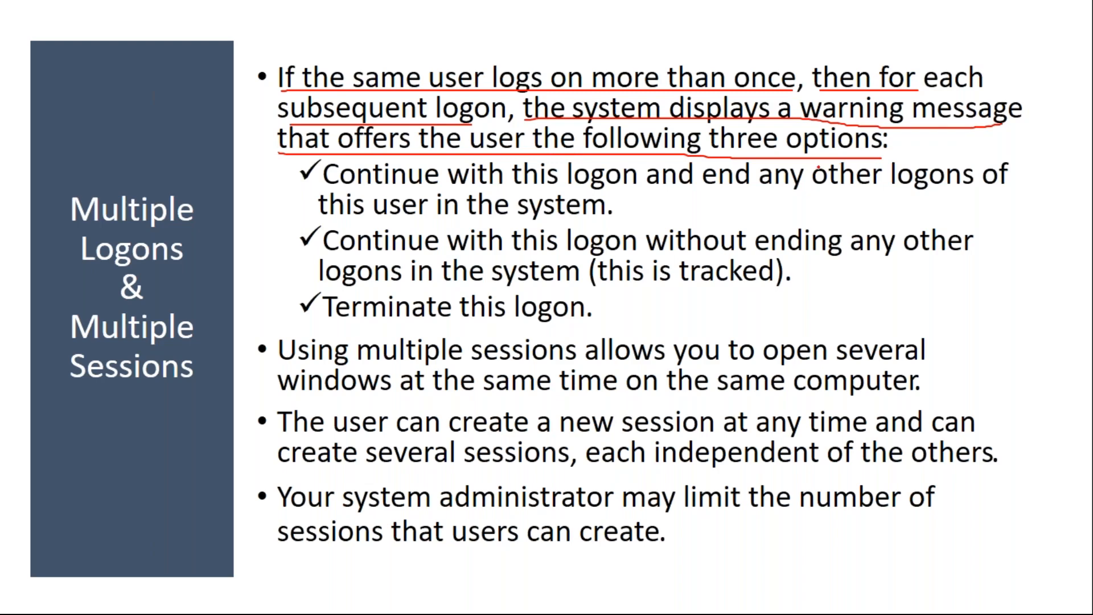
{"action": "left_click_drag", "start_coordinate": [318, 194], "coordinate": [1004, 201]}
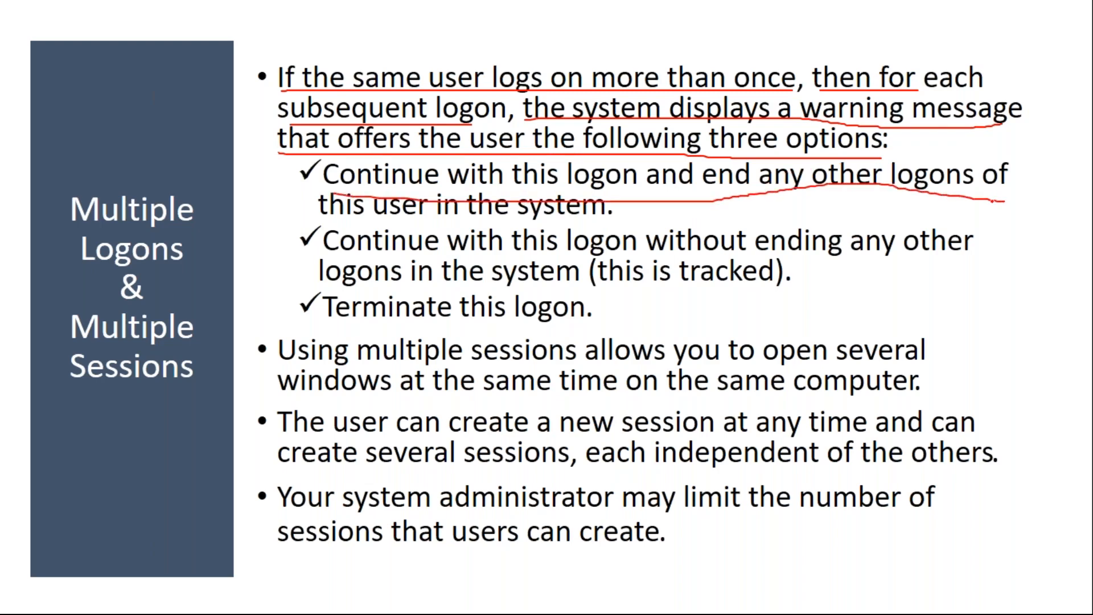
{"action": "left_click_drag", "start_coordinate": [335, 220], "coordinate": [588, 217]}
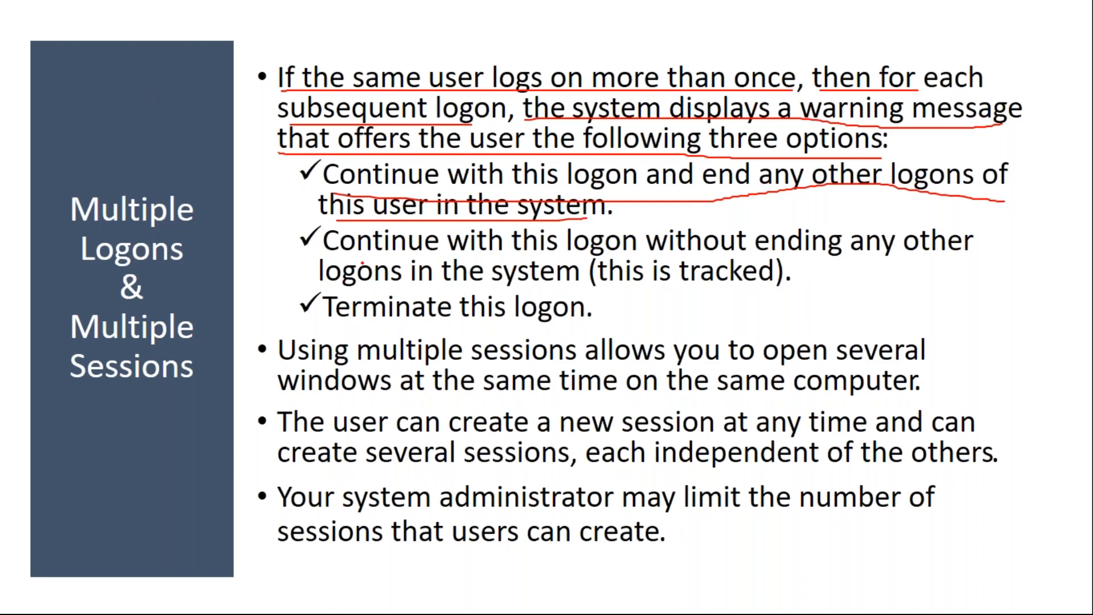
{"action": "left_click_drag", "start_coordinate": [340, 258], "coordinate": [587, 257]}
{"action": "left_click_drag", "start_coordinate": [650, 248], "coordinate": [906, 259]}
{"action": "left_click_drag", "start_coordinate": [343, 283], "coordinate": [516, 287]}
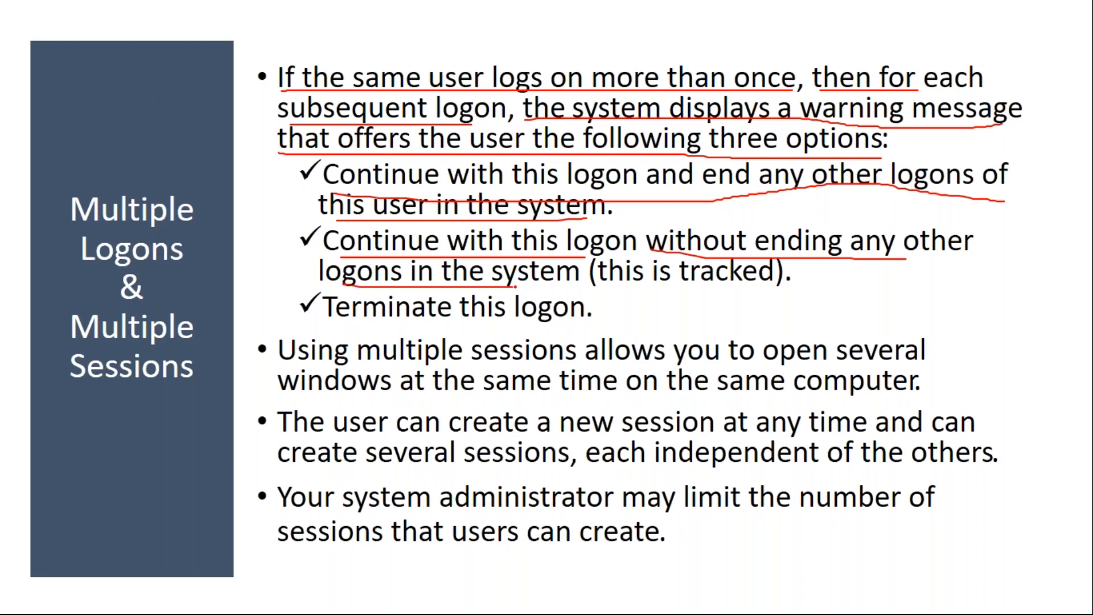
{"action": "left_click_drag", "start_coordinate": [604, 286], "coordinate": [731, 284]}
{"action": "left_click_drag", "start_coordinate": [325, 323], "coordinate": [568, 323]}
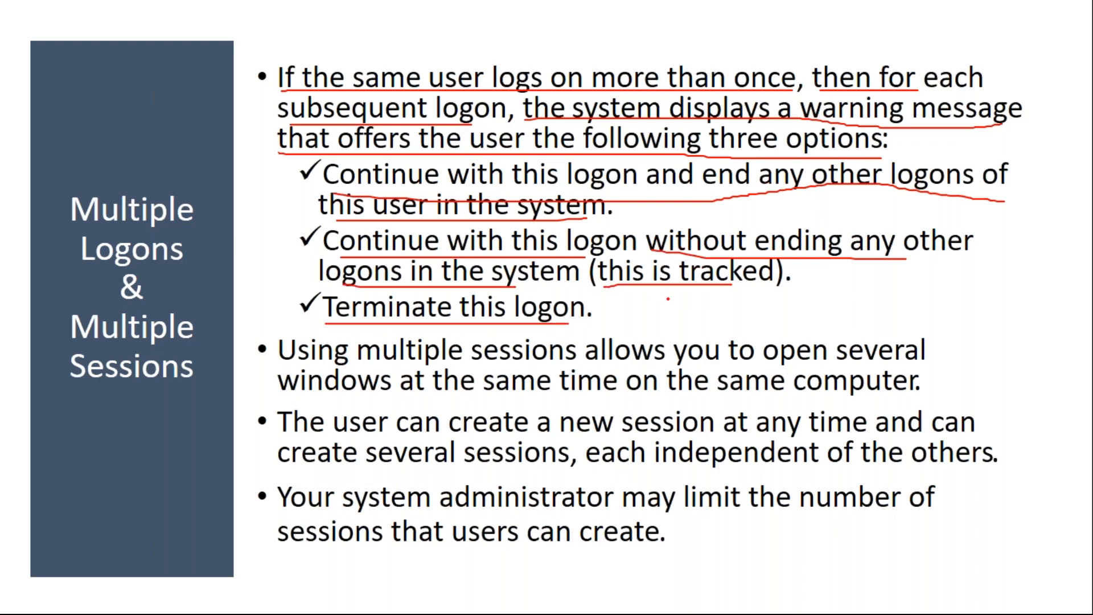
{"action": "key", "text": "e"}
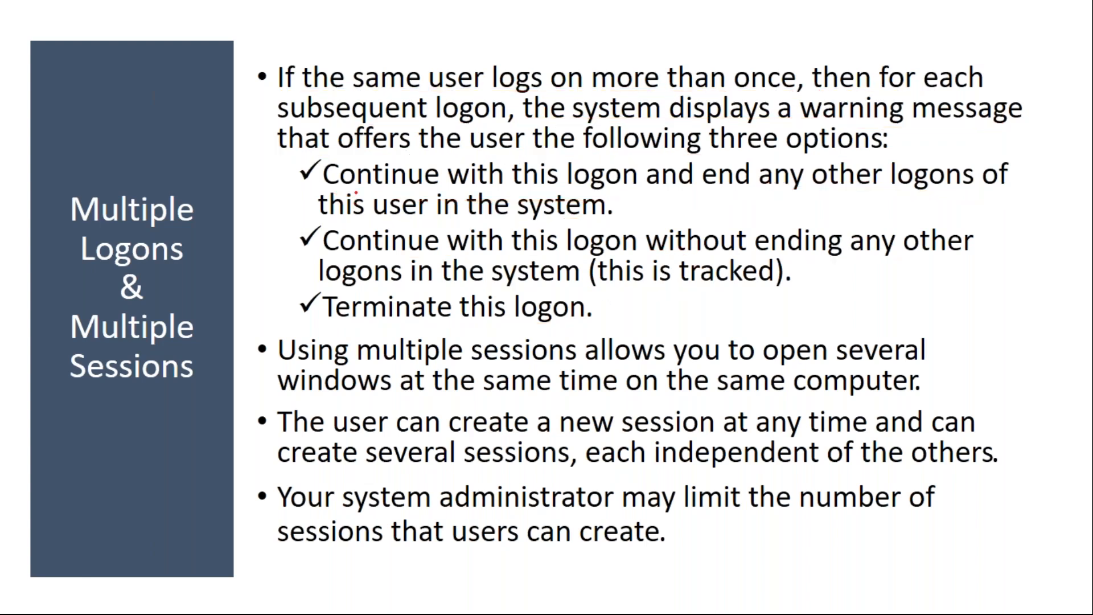
Bracket the three logon options, erase it, end the show and return to SAP Create Material.
{"action": "mouse_move", "coordinate": [344, 165]}
{"action": "left_mouse_down"}
{"action": "mouse_move", "coordinate": [300, 163]}
{"action": "mouse_move", "coordinate": [300, 308]}
{"action": "mouse_move", "coordinate": [362, 314]}
{"action": "left_mouse_up"}
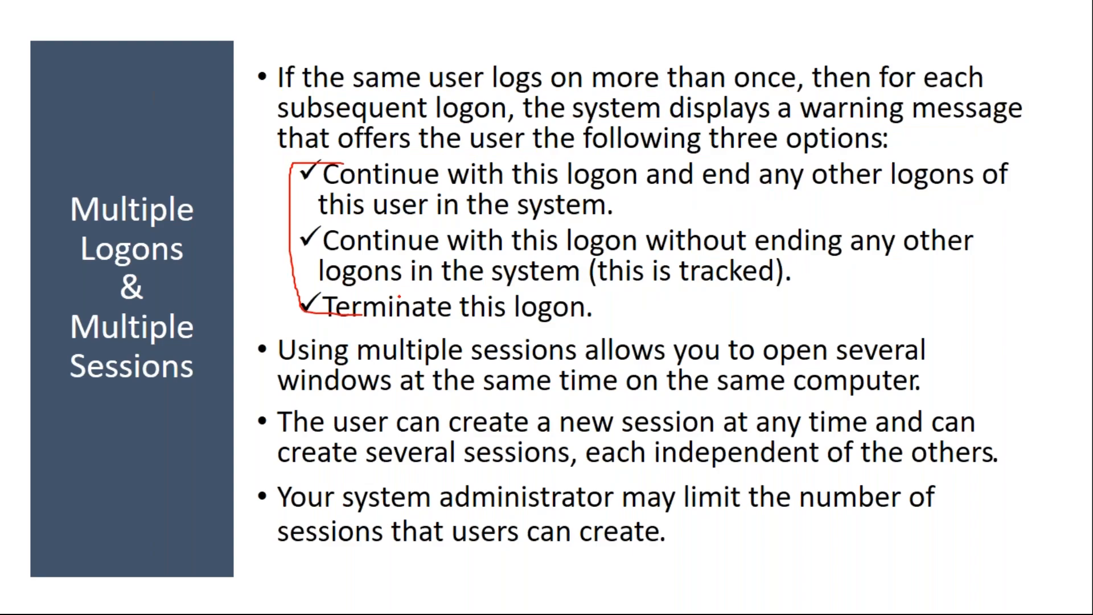
{"action": "key", "text": "e"}
{"action": "key", "text": "Escape"}
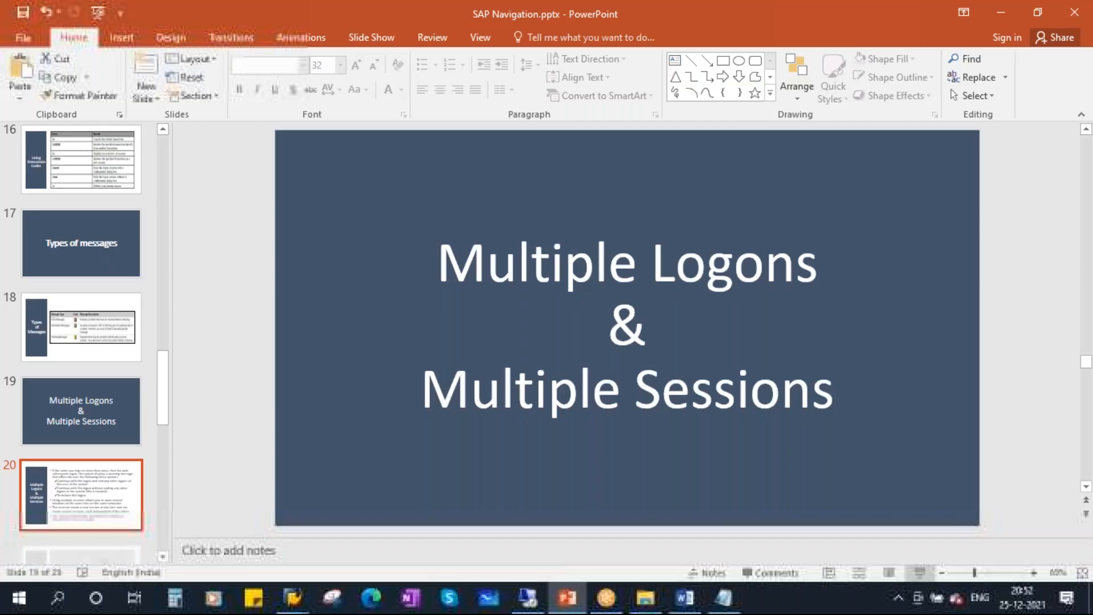
{"action": "mouse_move", "coordinate": [292, 597]}
{"action": "left_click", "coordinate": [318, 521]}
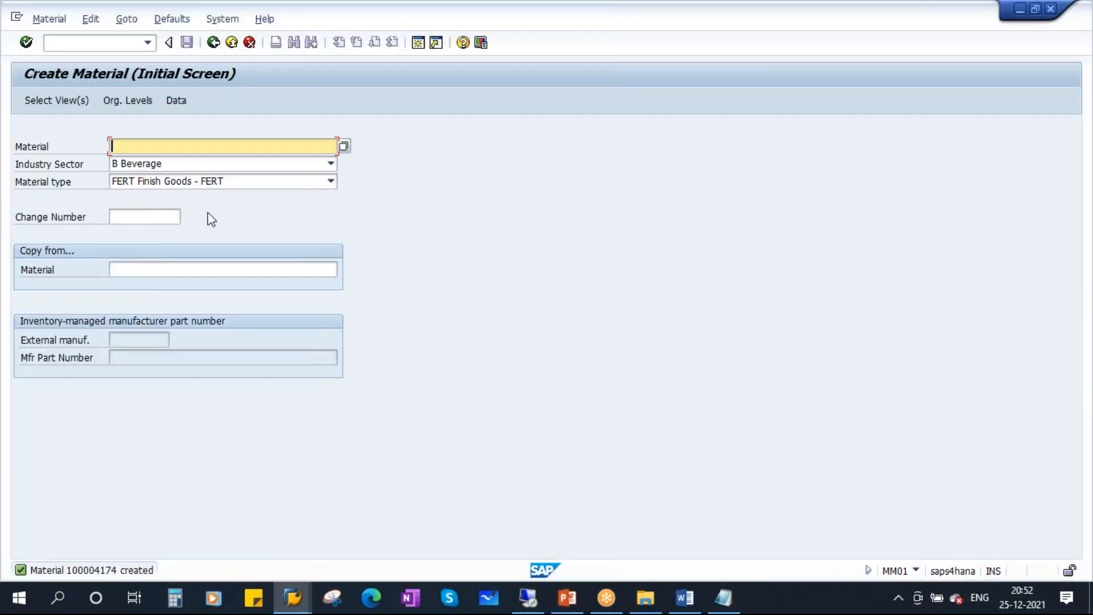
Return to SAP Easy Access and display the logged-on user in the status bar.
{"action": "left_click", "coordinate": [213, 42]}
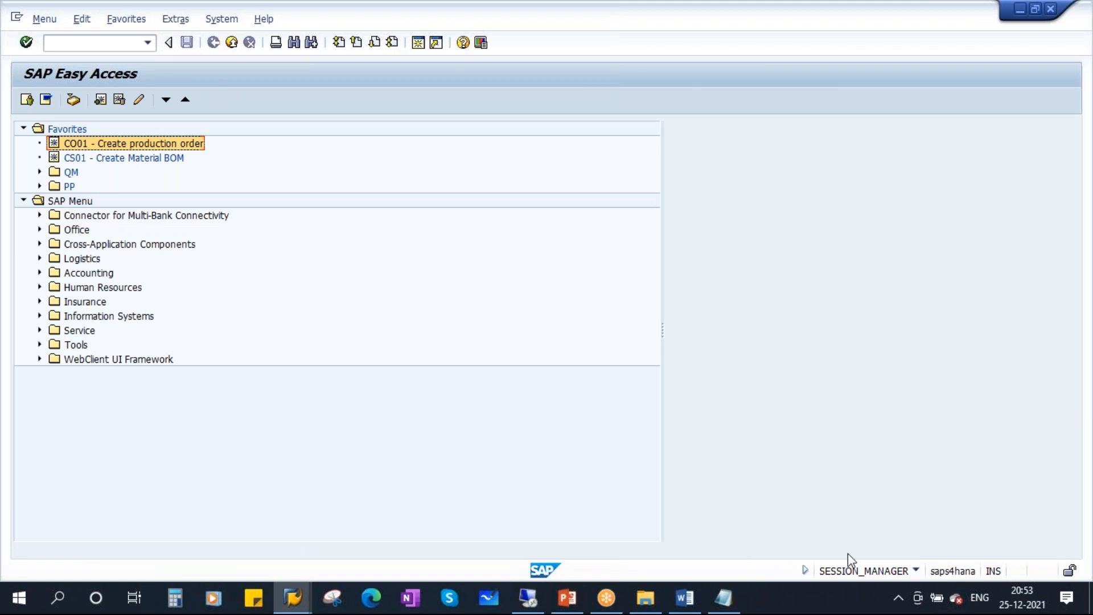
{"action": "left_click", "coordinate": [914, 569]}
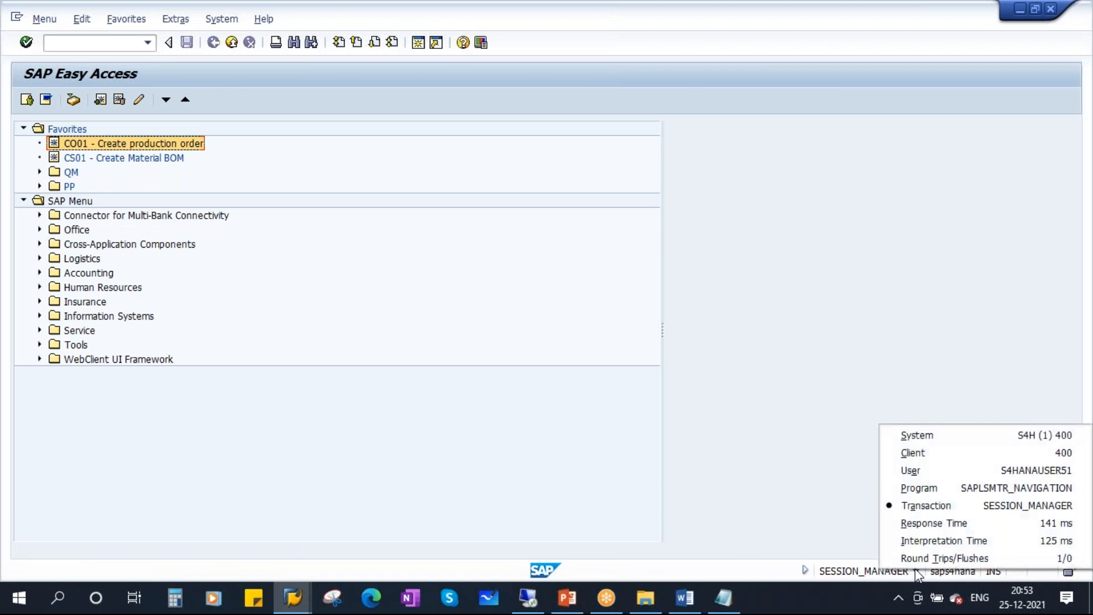
{"action": "left_click", "coordinate": [1012, 471]}
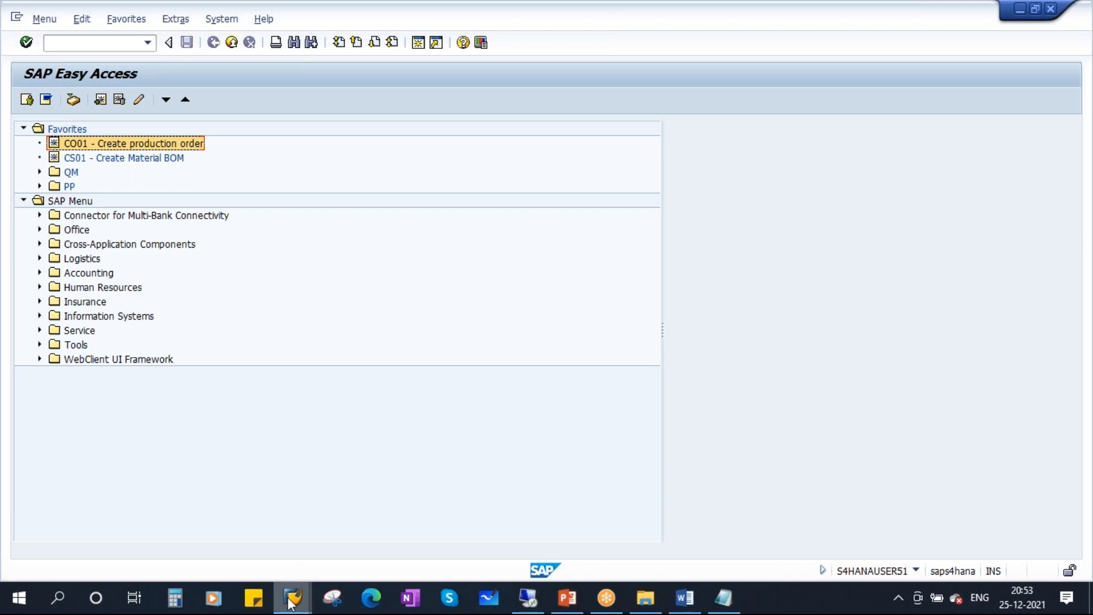
Open a second S4HANA logon and fill in the previously used user ID and the password.
{"action": "mouse_move", "coordinate": [292, 602]}
{"action": "left_click", "coordinate": [222, 523]}
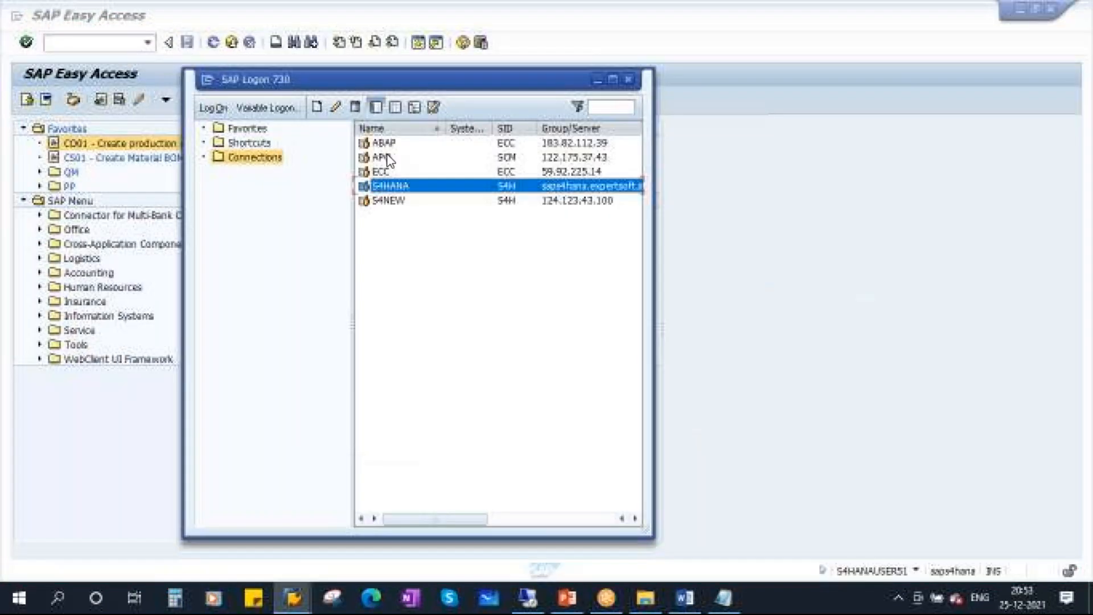
{"action": "double_click", "coordinate": [406, 188]}
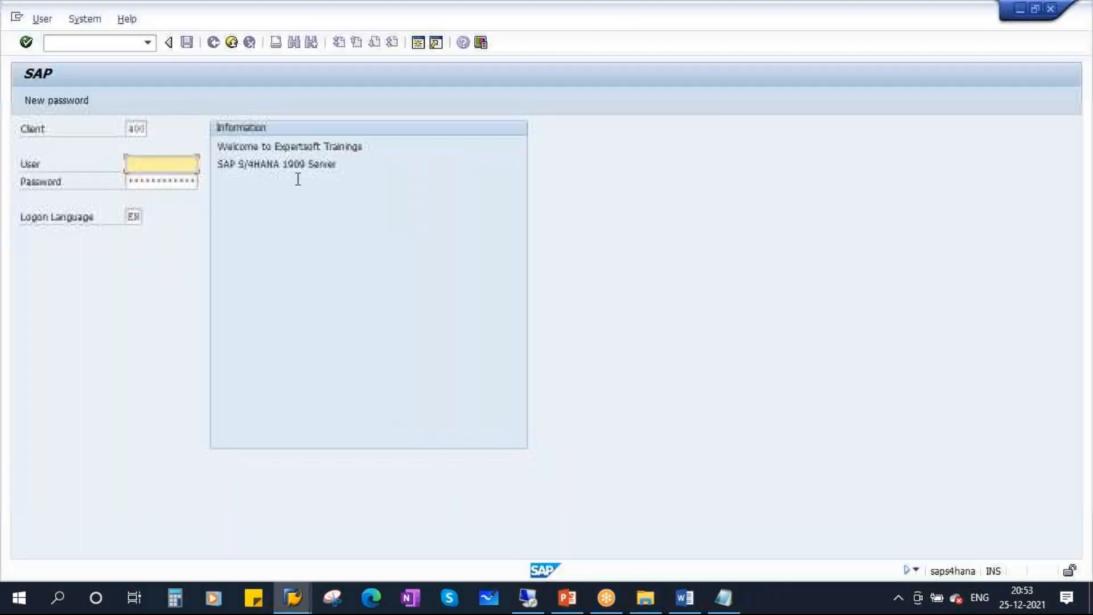
{"action": "key", "text": "space"}
{"action": "left_click", "coordinate": [175, 180]}
{"action": "left_click", "coordinate": [148, 184]}
{"action": "key", "text": "Caps_Lock"}
{"action": "type", "text": "*********"}
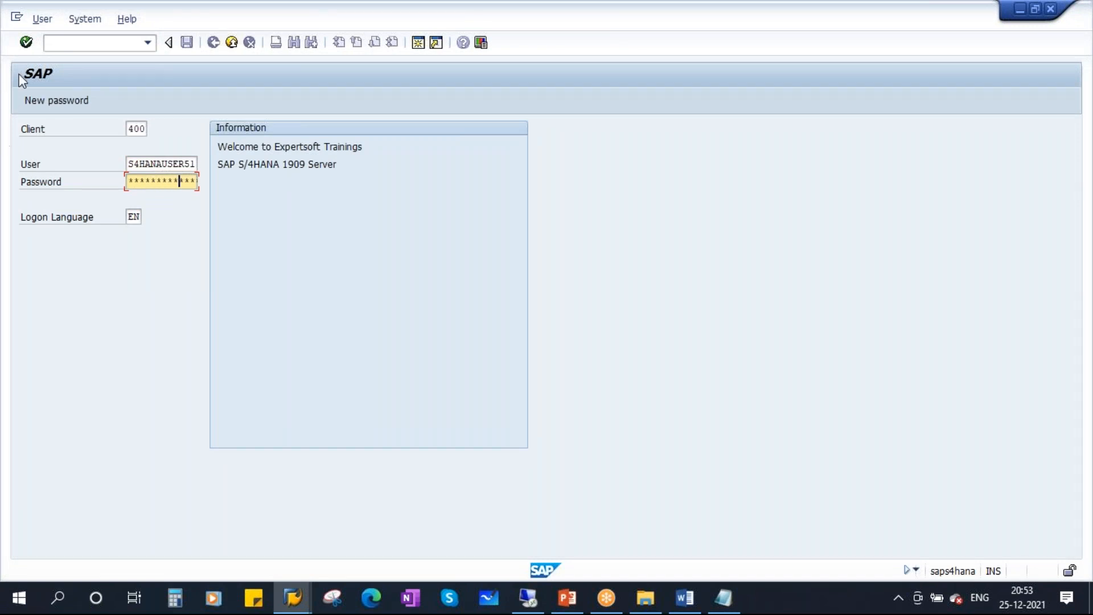
Submit the second logon, reposition the license warning, and review the PowerPoint bullet on continuing without ending logons.
{"action": "left_click", "coordinate": [26, 42]}
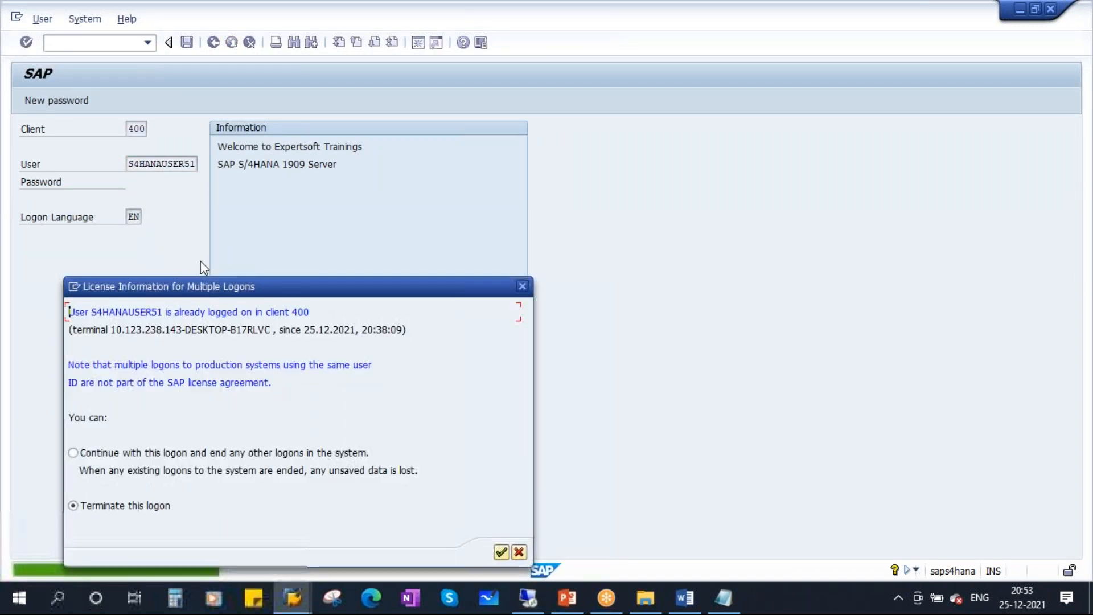
{"action": "left_click_drag", "start_coordinate": [291, 278], "coordinate": [328, 214]}
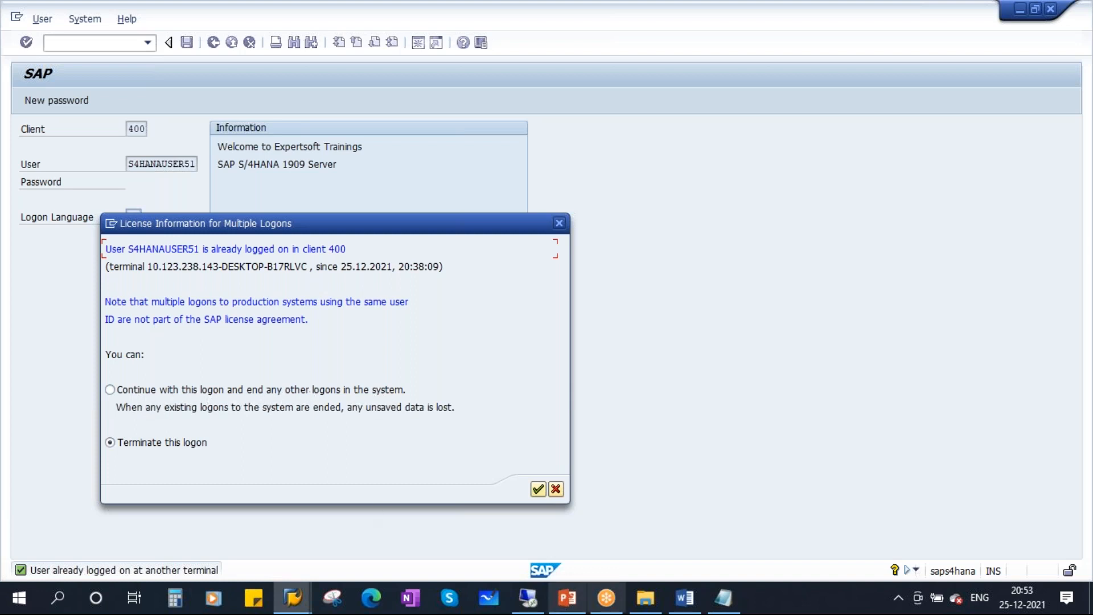
{"action": "left_click", "coordinate": [566, 597]}
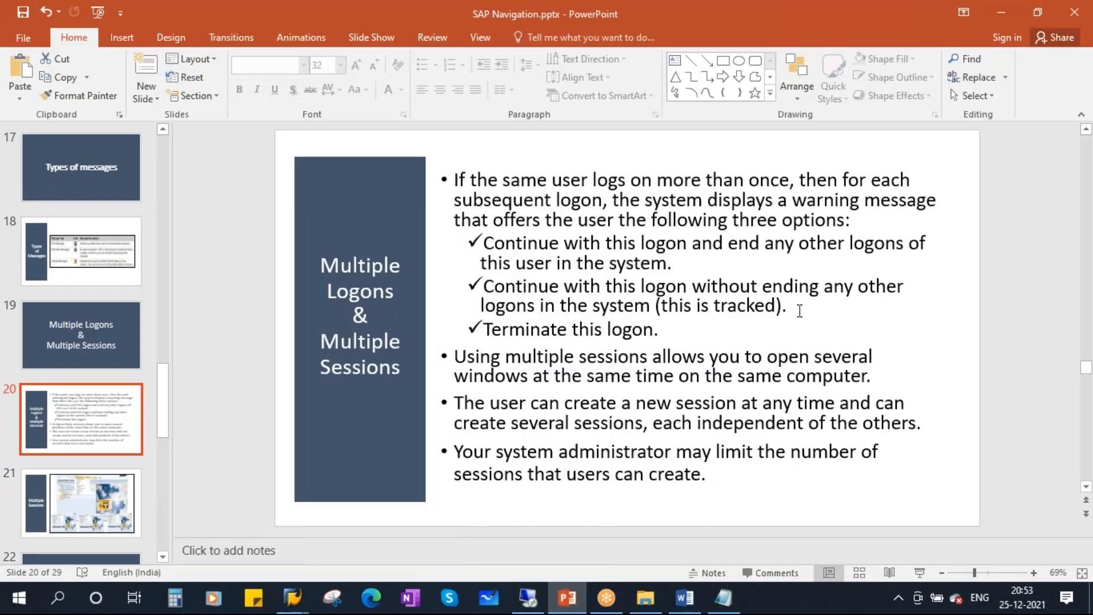
{"action": "left_click_drag", "start_coordinate": [799, 310], "coordinate": [533, 312]}
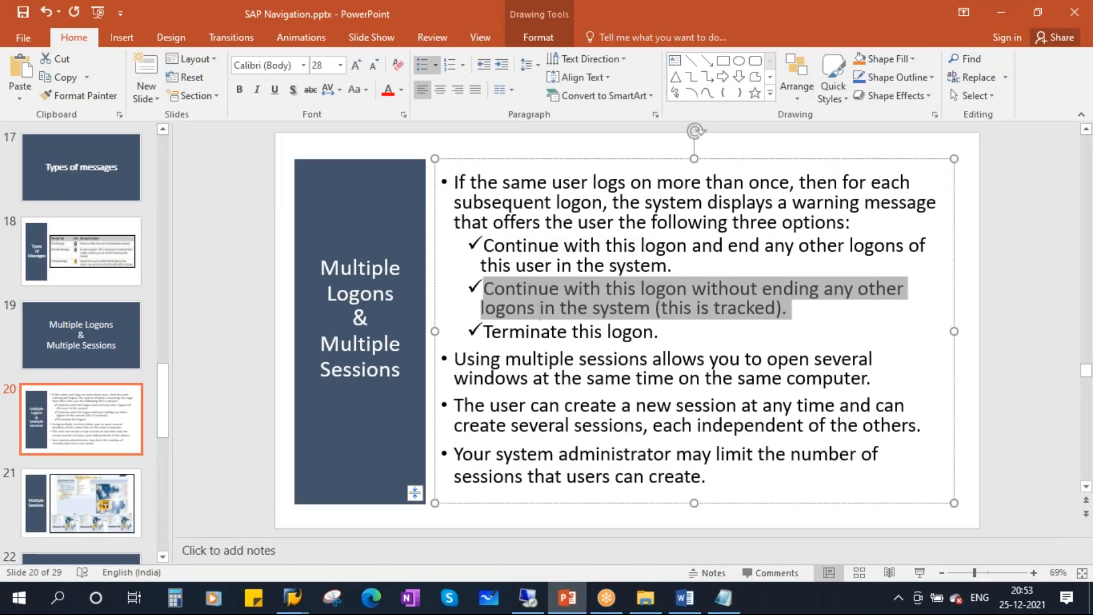
{"action": "left_click", "coordinate": [540, 310]}
Choose to continue this logon and end the other logons, then acknowledge the session-closed message.
{"action": "key", "text": "alt+Tab"}
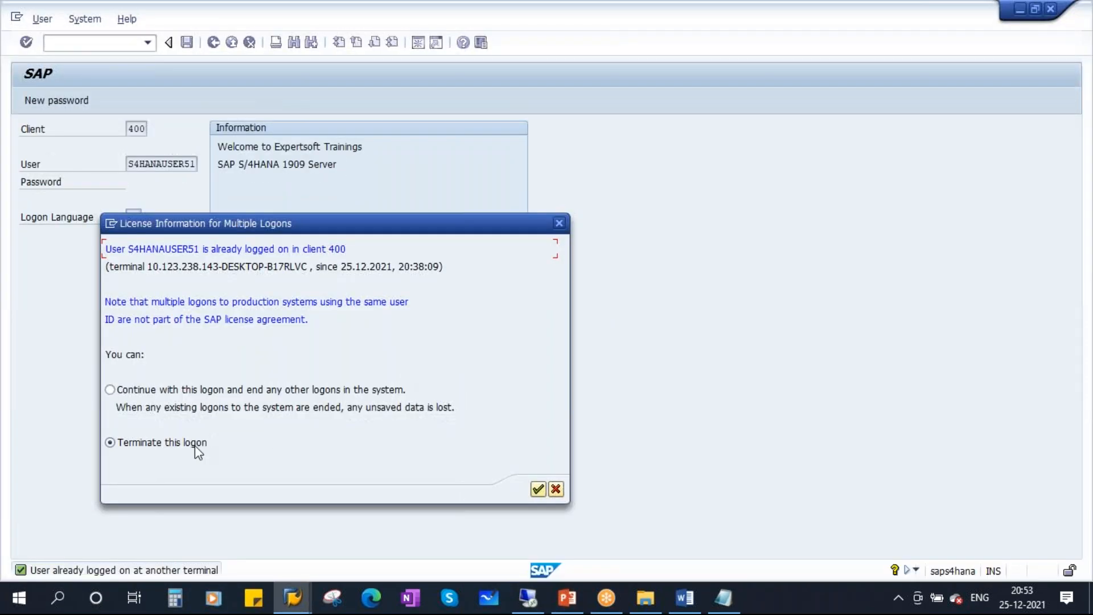
{"action": "left_click", "coordinate": [110, 389]}
{"action": "left_click", "coordinate": [538, 490]}
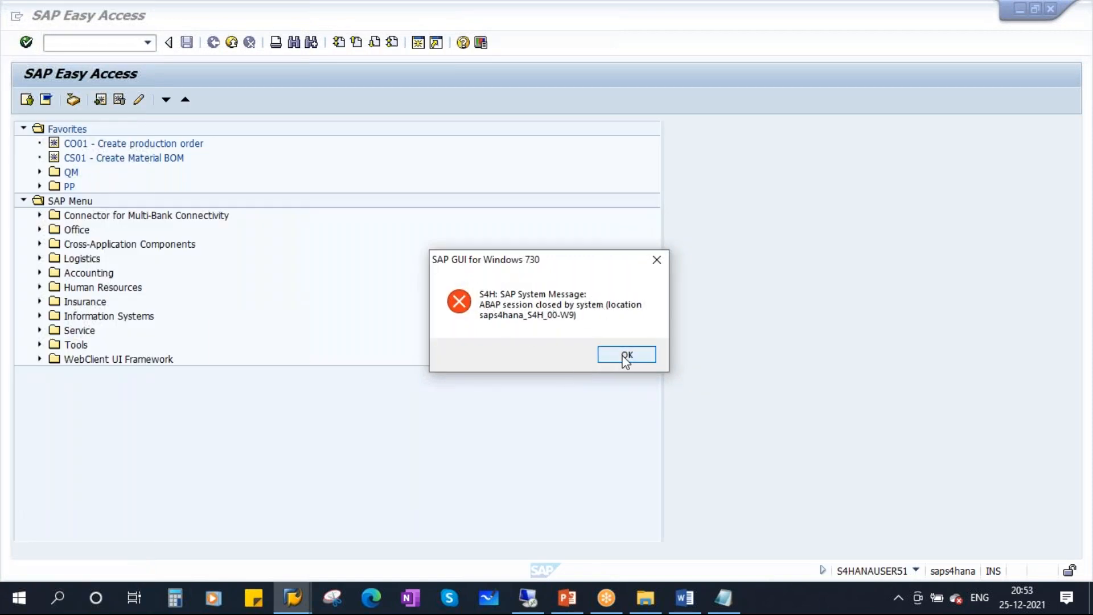
{"action": "left_click", "coordinate": [625, 356]}
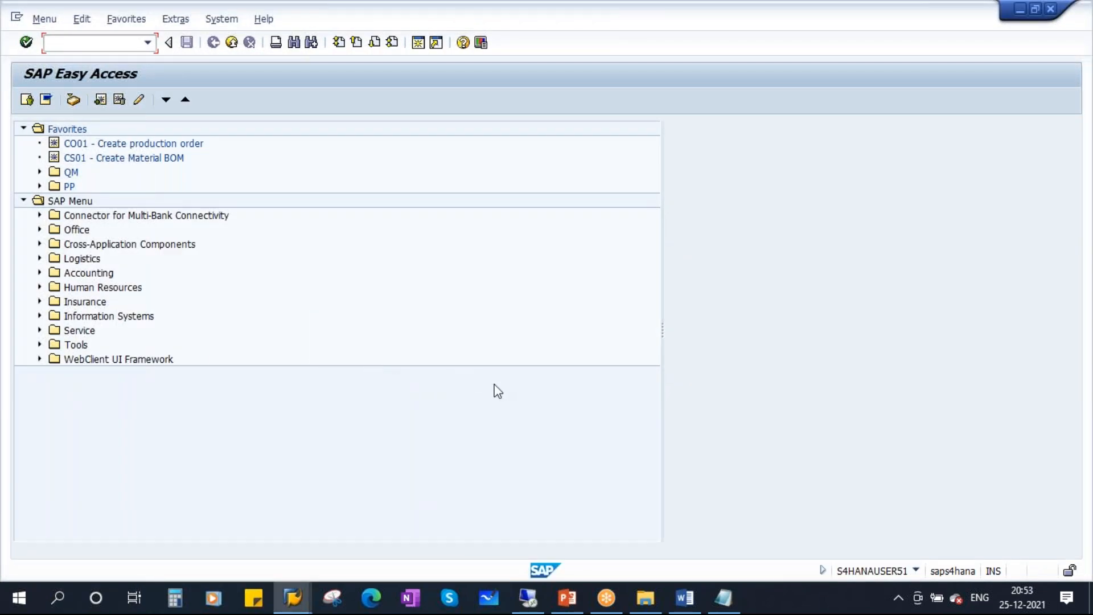
Back in PowerPoint, select slide 21, Multiple Sessions, in the slide pane.
{"action": "left_click", "coordinate": [568, 597]}
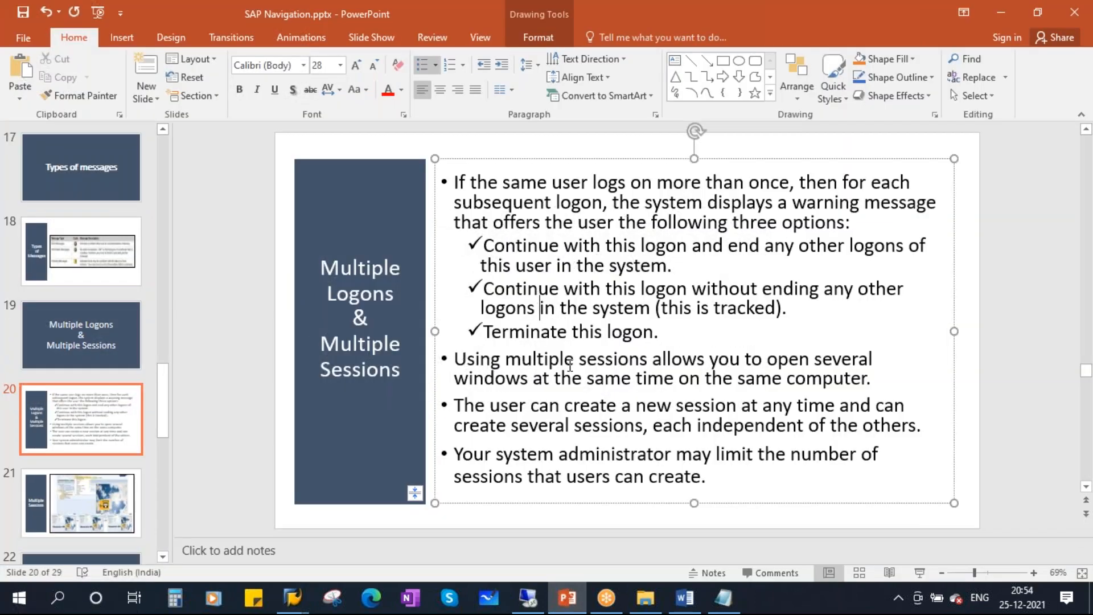
{"action": "left_click", "coordinate": [93, 501]}
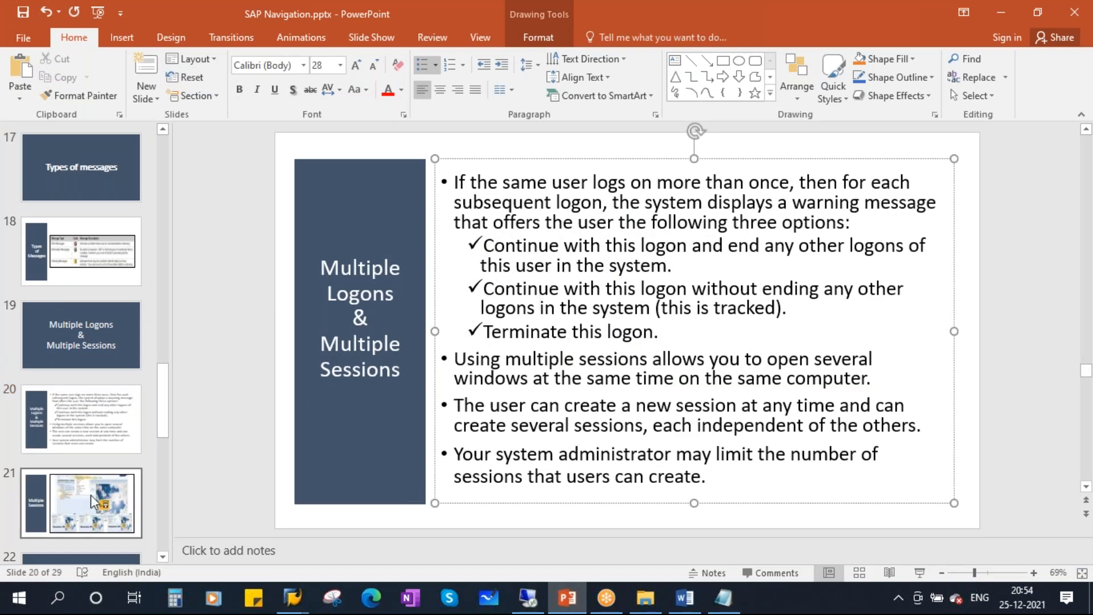
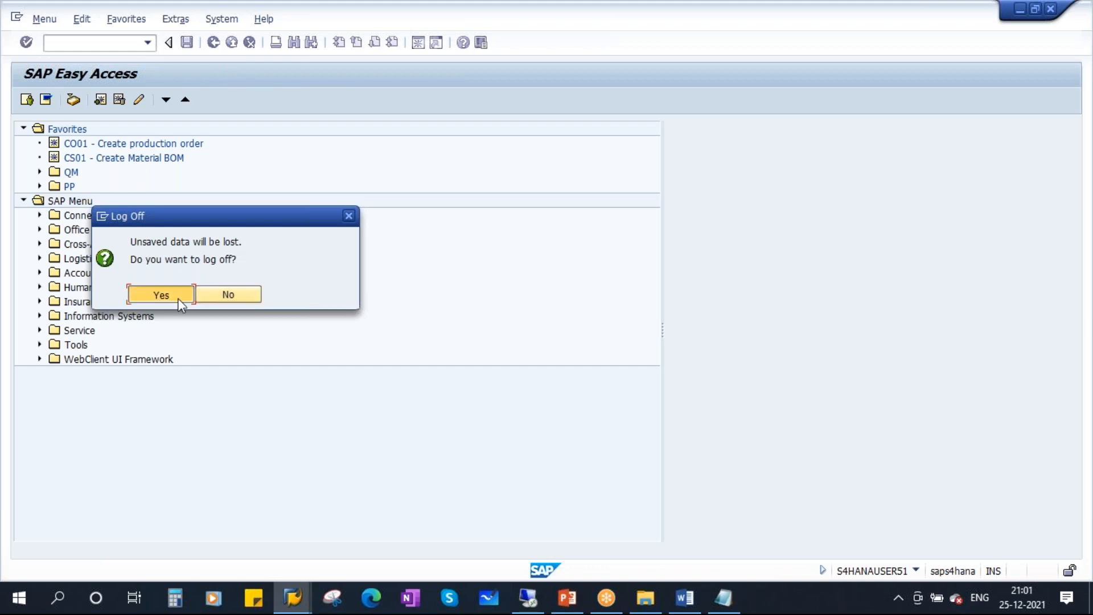
Bring SAP Logon forward and open the S4HANA connection's logon screen with the user-name history.
{"action": "left_click", "coordinate": [300, 606]}
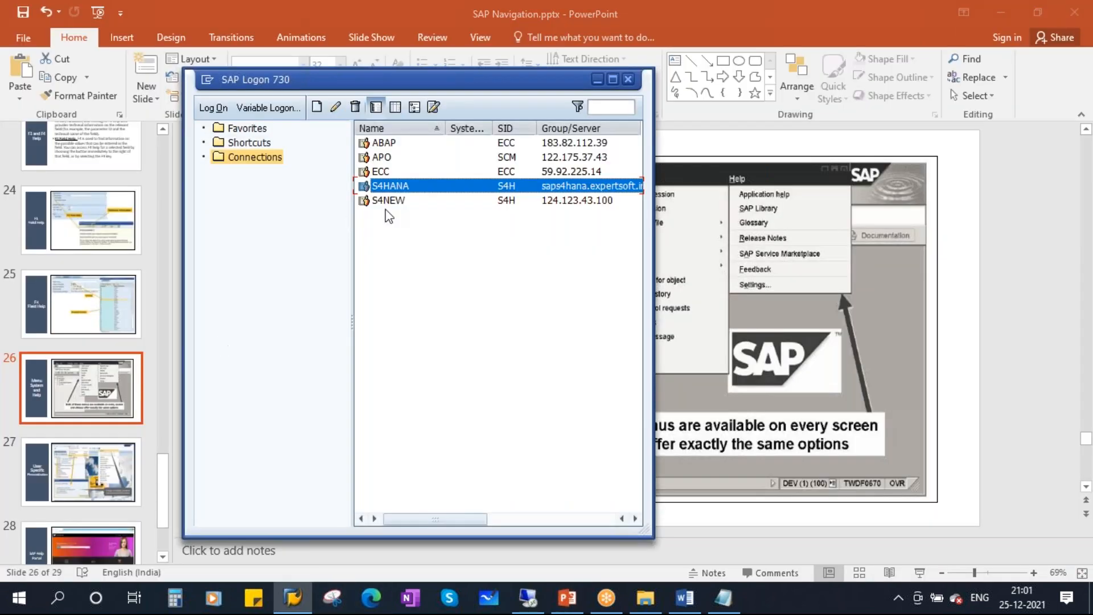
{"action": "key", "text": "Return"}
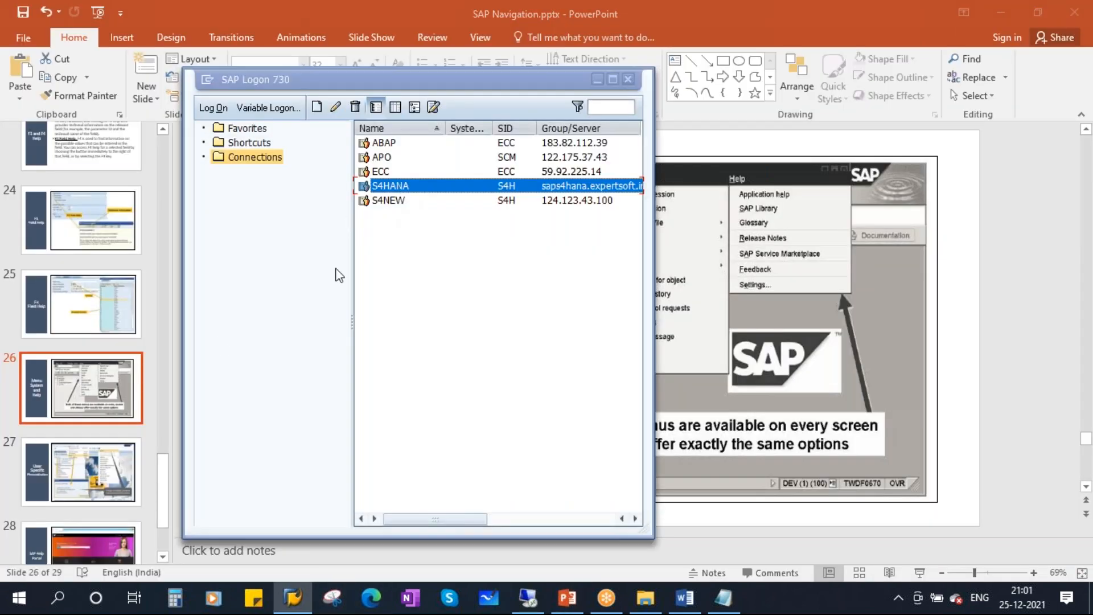
{"action": "key", "text": "space"}
Log back on with the stored user name and start transaction CO01.
{"action": "left_click", "coordinate": [171, 180]}
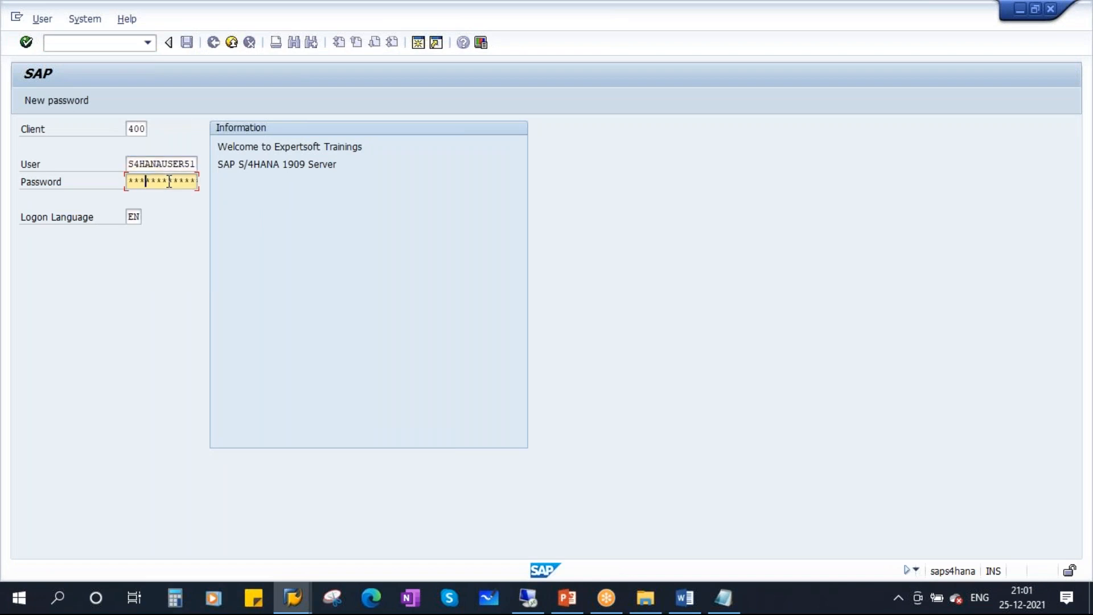
{"action": "key", "text": "Return"}
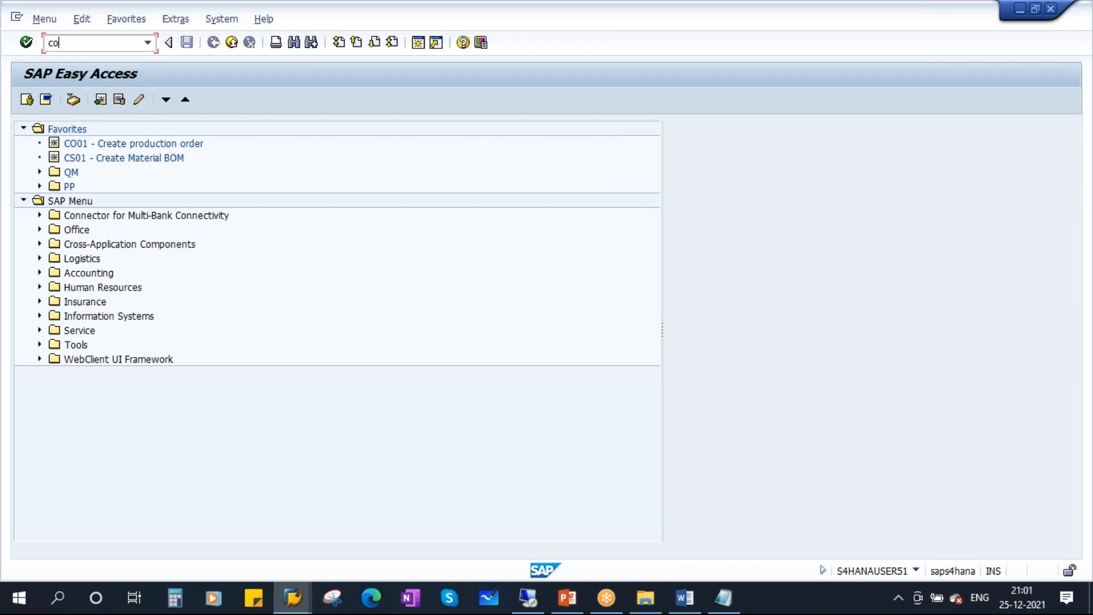
{"action": "key", "text": "Return"}
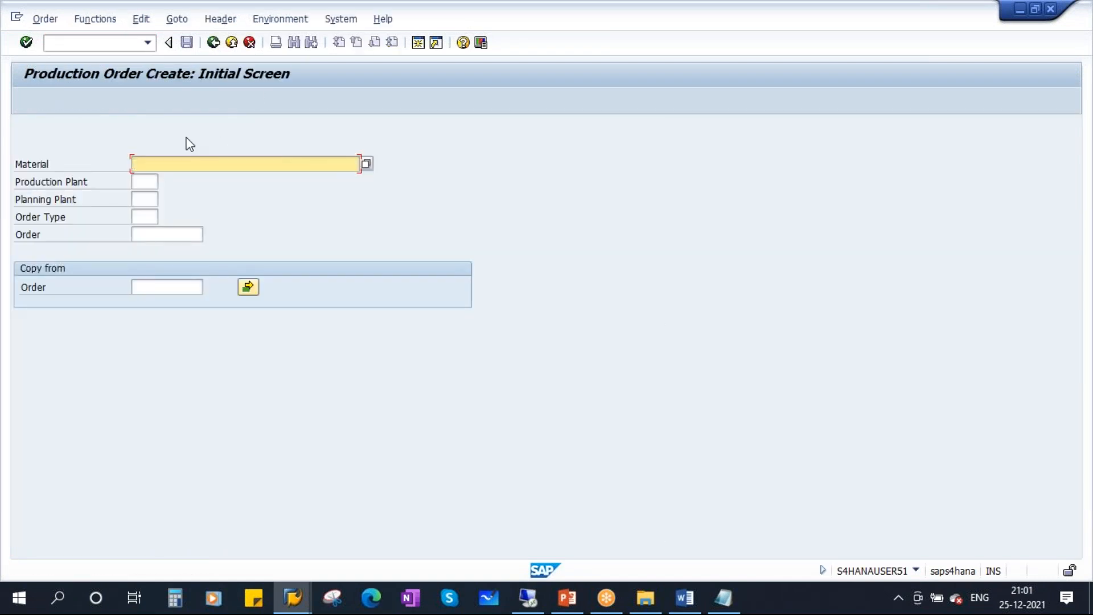
Enter material 100004137, plant 1710 and order type YBM1, then open a second session.
{"action": "left_click", "coordinate": [171, 164]}
{"action": "left_click", "coordinate": [176, 178]}
{"action": "left_click", "coordinate": [149, 183]}
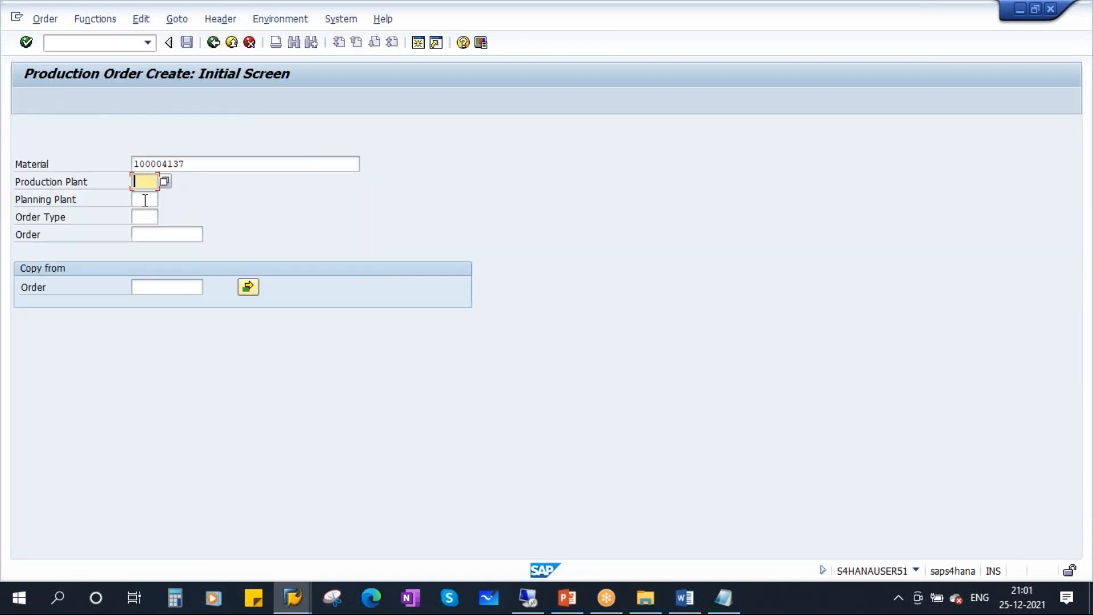
{"action": "left_click", "coordinate": [142, 195]}
{"action": "left_click", "coordinate": [147, 181]}
{"action": "left_click", "coordinate": [153, 207]}
{"action": "left_click", "coordinate": [147, 220]}
{"action": "left_click", "coordinate": [146, 232]}
{"action": "key", "text": "Return"}
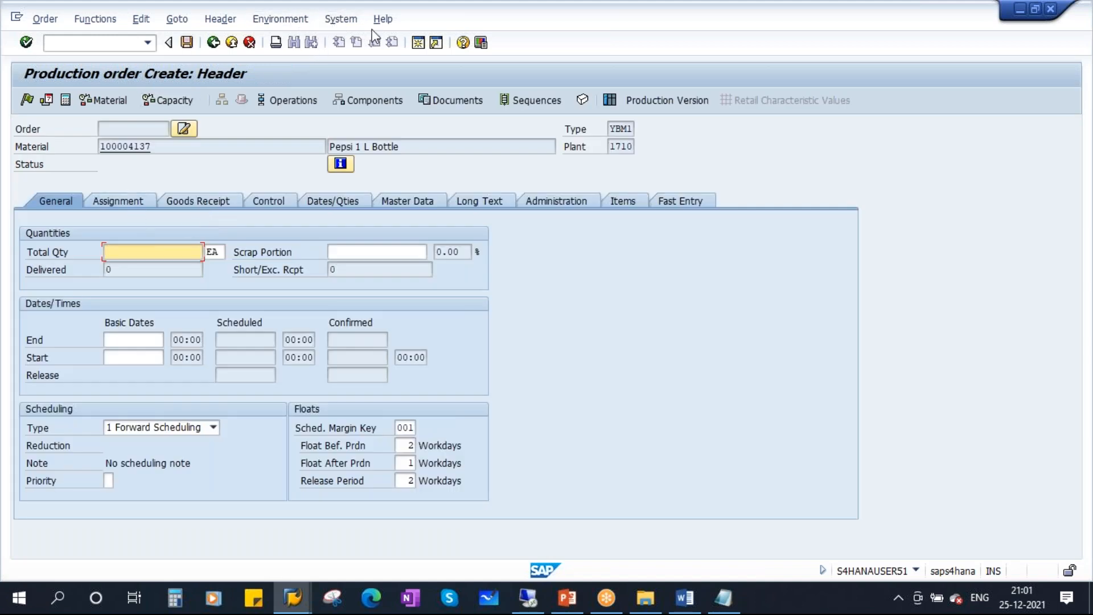
{"action": "left_click", "coordinate": [419, 43]}
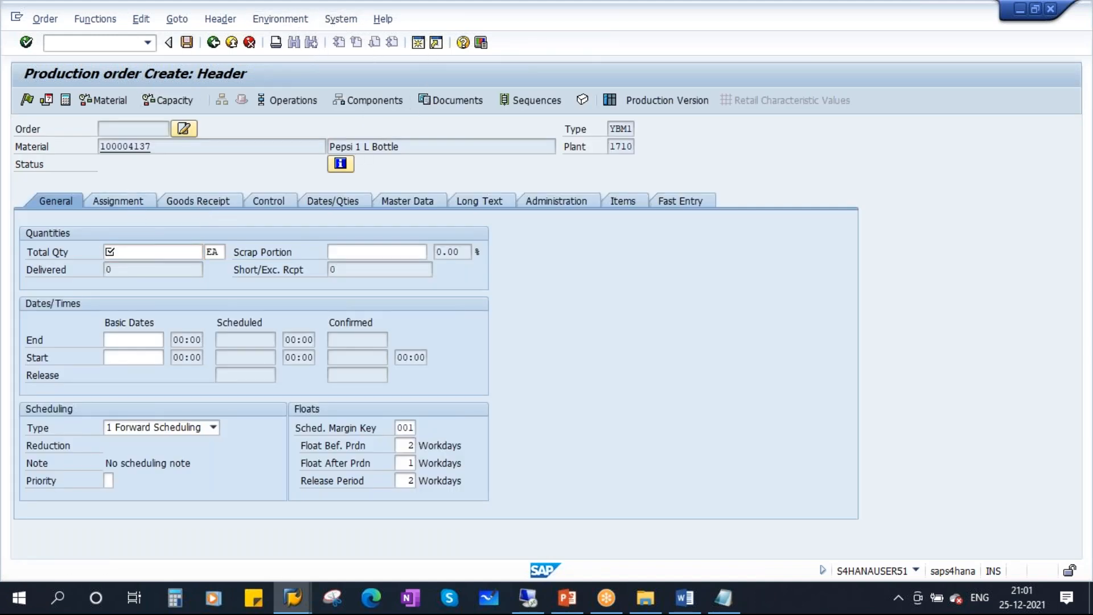
{"action": "type", "text": "qa01"}
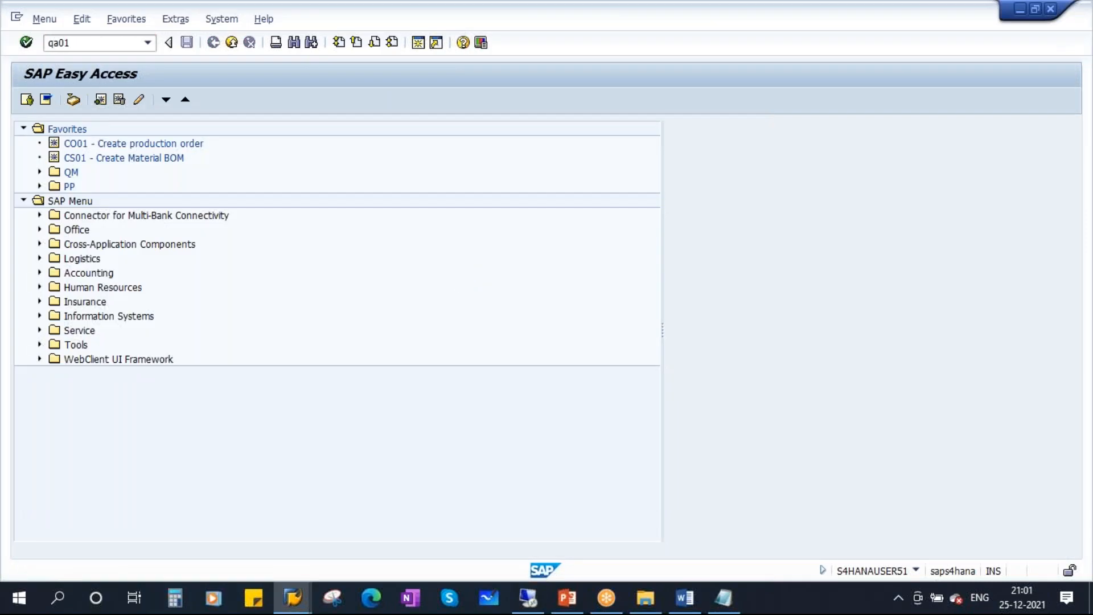
Run QA01 in the second session and look through the System and Help menus.
{"action": "key", "text": "Return"}
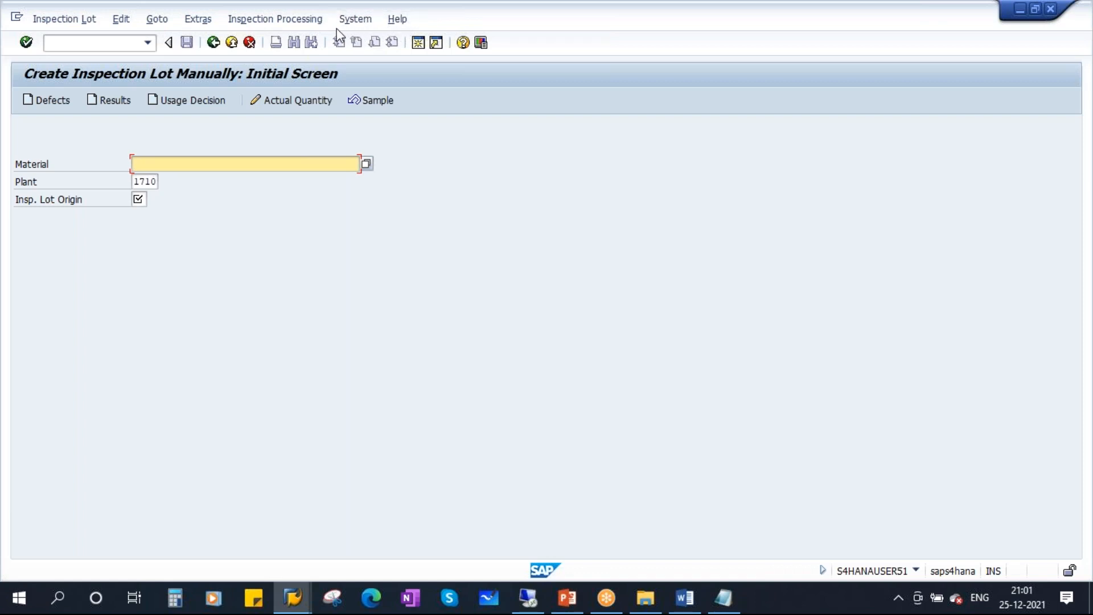
{"action": "left_click", "coordinate": [352, 20]}
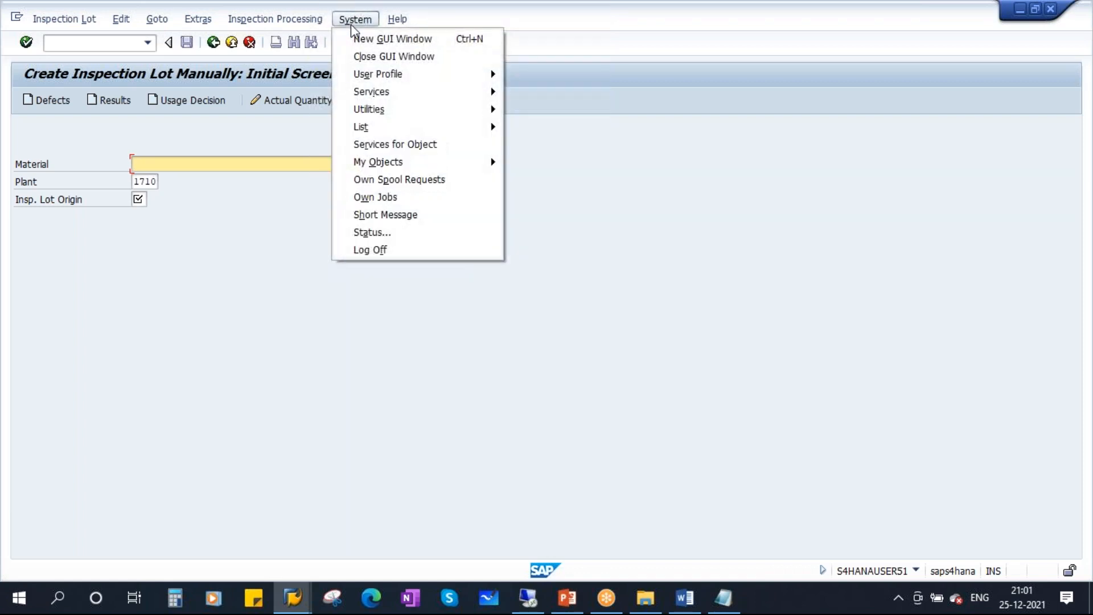
{"action": "left_click", "coordinate": [418, 310]}
{"action": "left_click", "coordinate": [398, 21]}
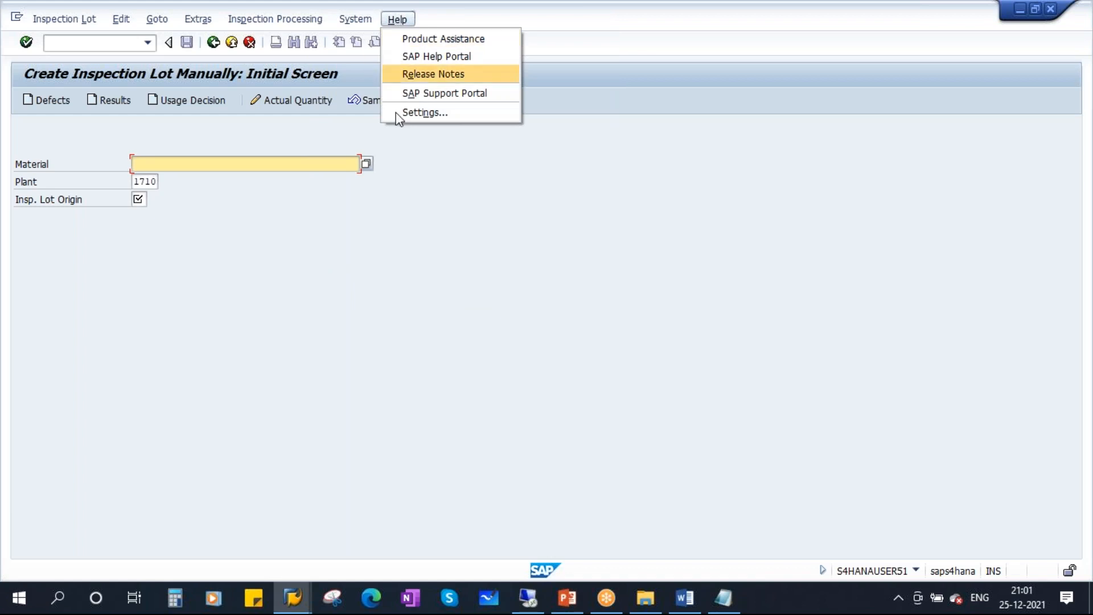
{"action": "left_click", "coordinate": [371, 134]}
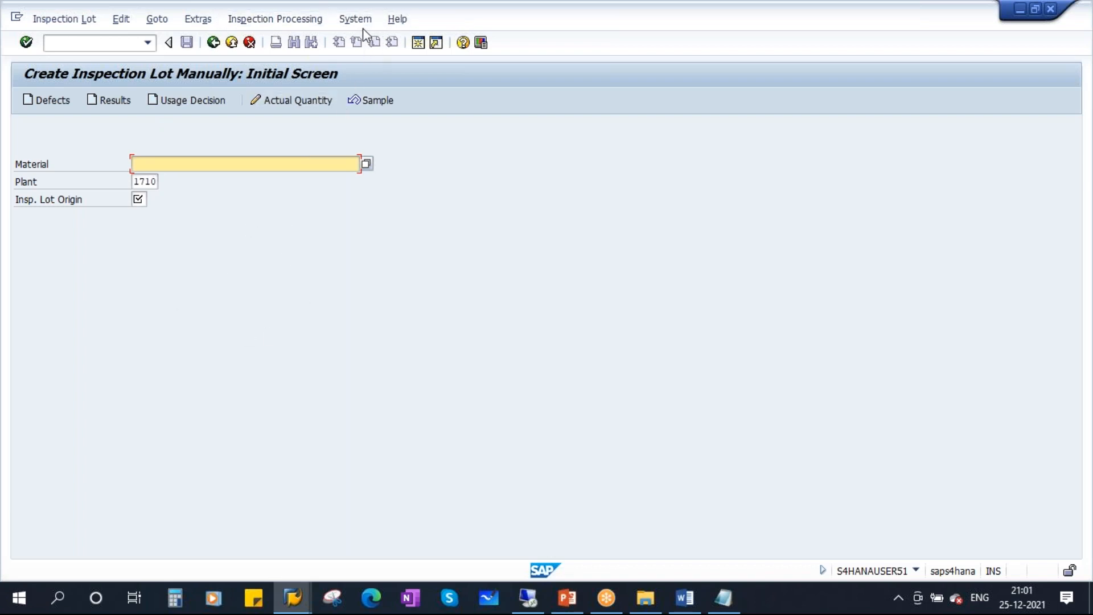
Switch back to the production order session, then to the PowerPoint presentation.
{"action": "left_click", "coordinate": [292, 597]}
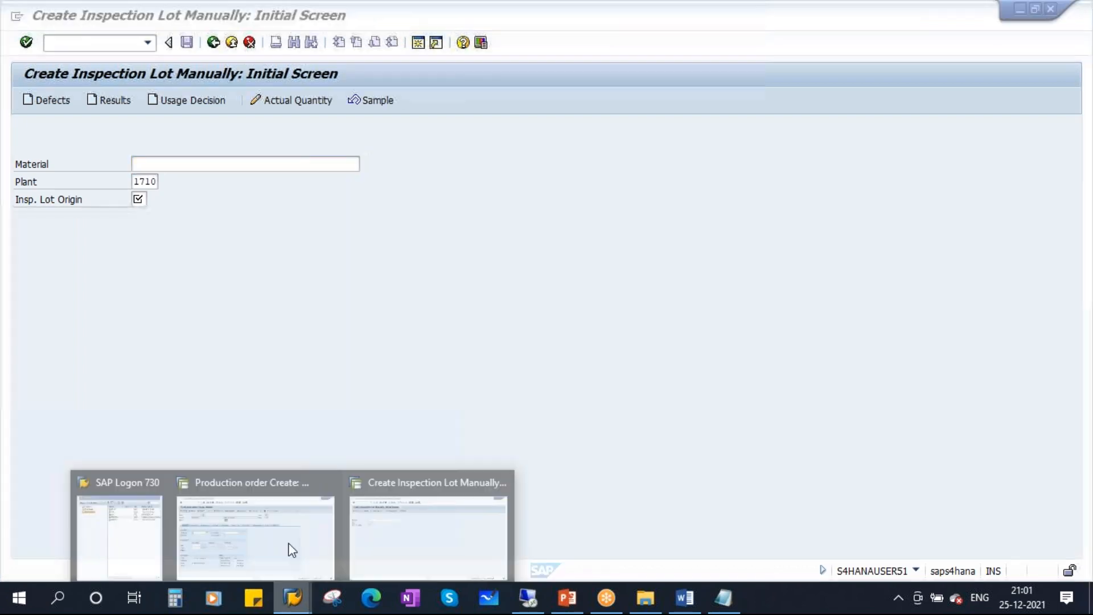
{"action": "left_click", "coordinate": [292, 549]}
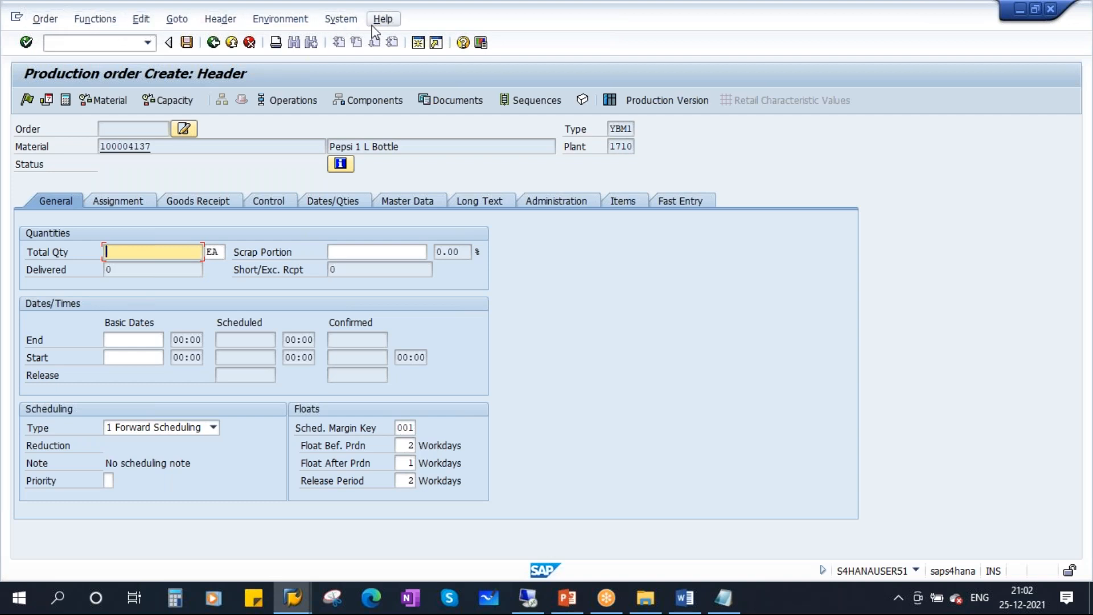
{"action": "left_click", "coordinate": [567, 597]}
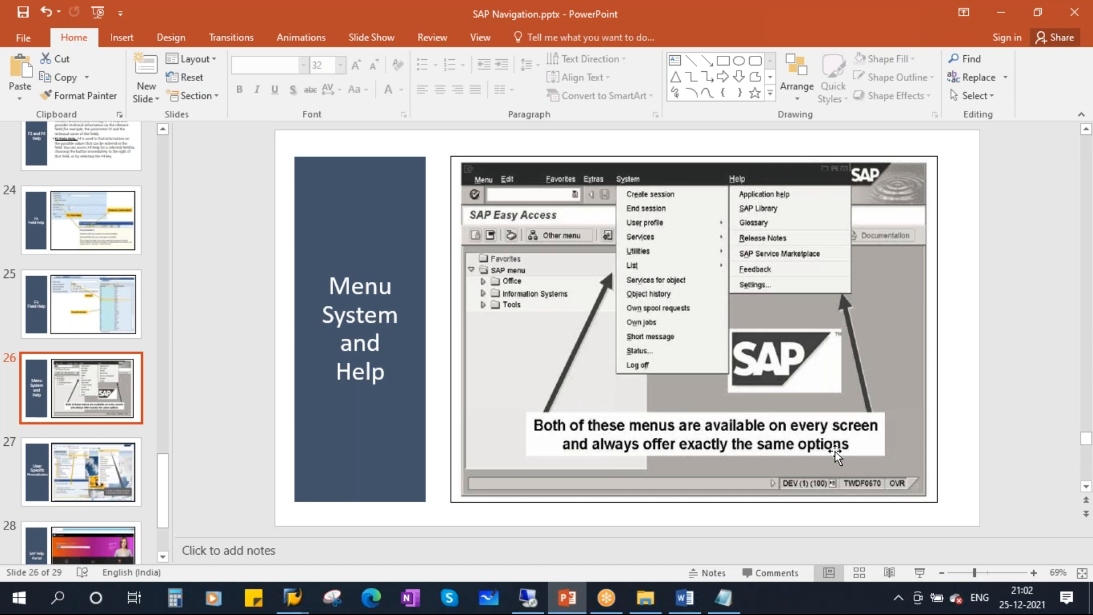
Present slide 27, User Specific Personalization, full screen and then end the show.
{"action": "scroll", "coordinate": [74, 399], "scroll_direction": "down", "scroll_amount": 3}
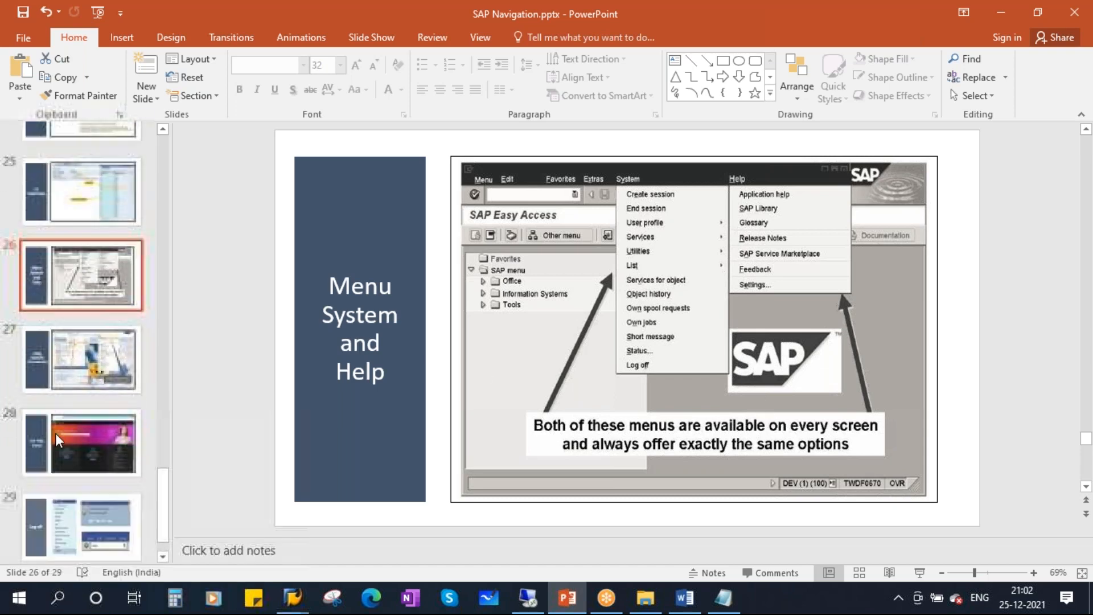
{"action": "left_click", "coordinate": [80, 367]}
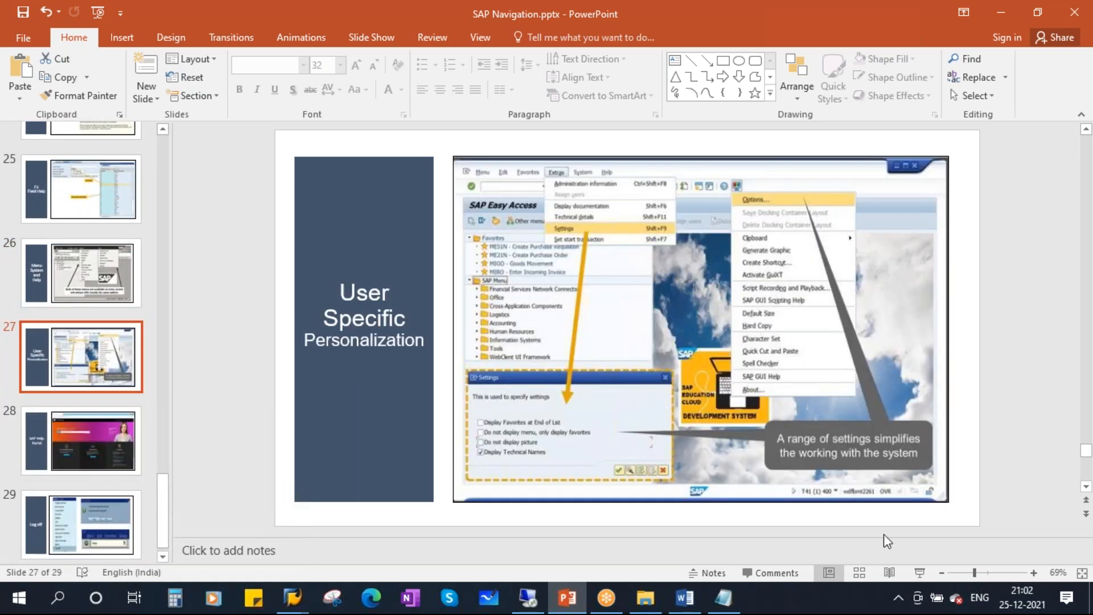
{"action": "left_click", "coordinate": [911, 570]}
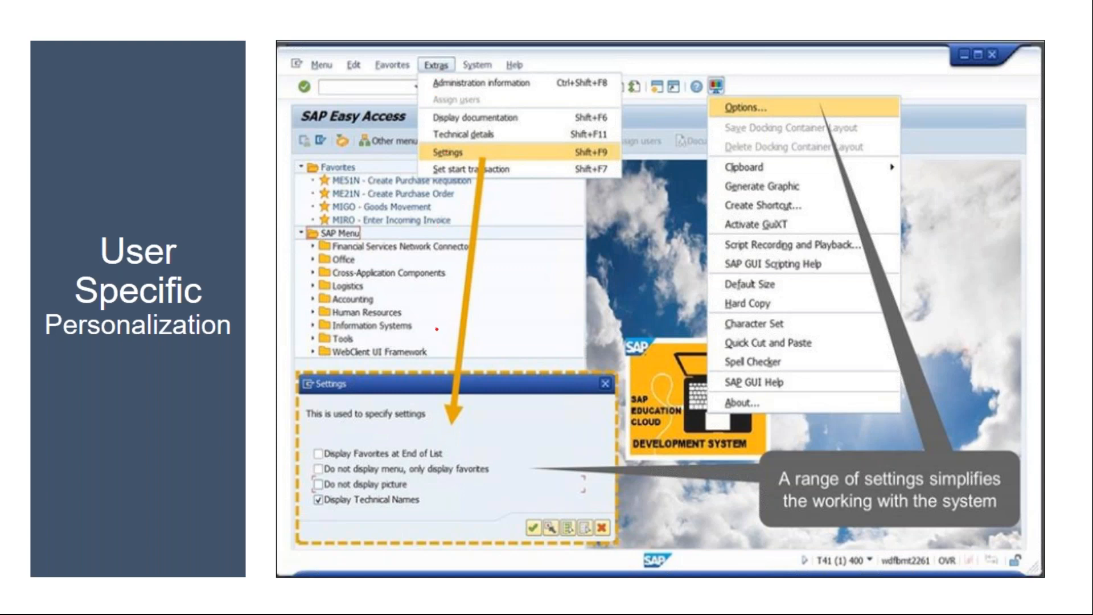
{"action": "key", "text": "Escape"}
Return to the production order session and back out to the SAP Easy Access menu.
{"action": "mouse_move", "coordinate": [292, 597]}
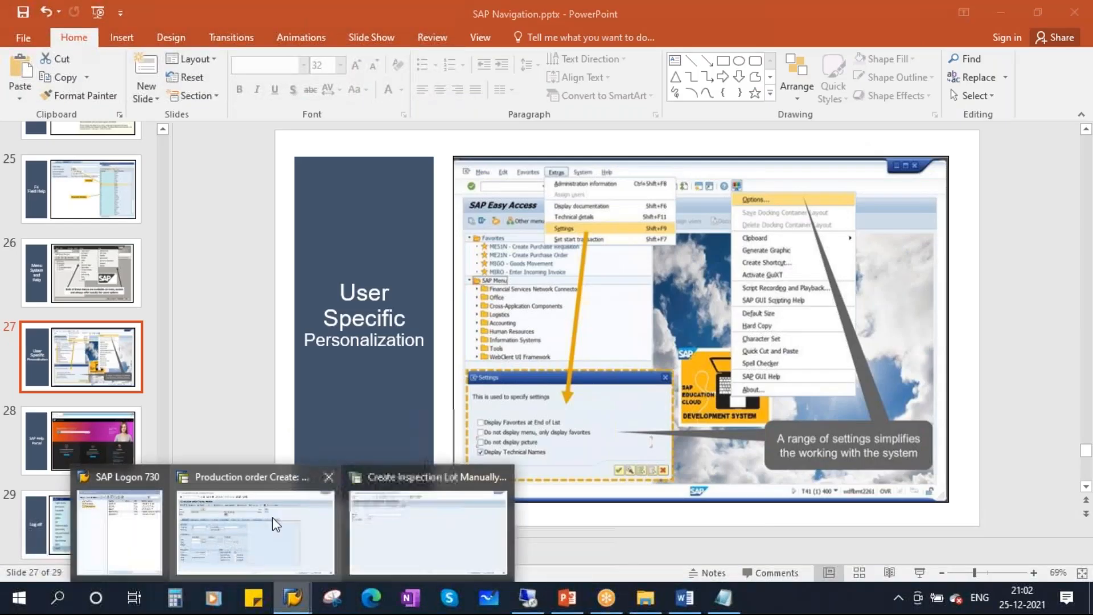
{"action": "left_click", "coordinate": [256, 526]}
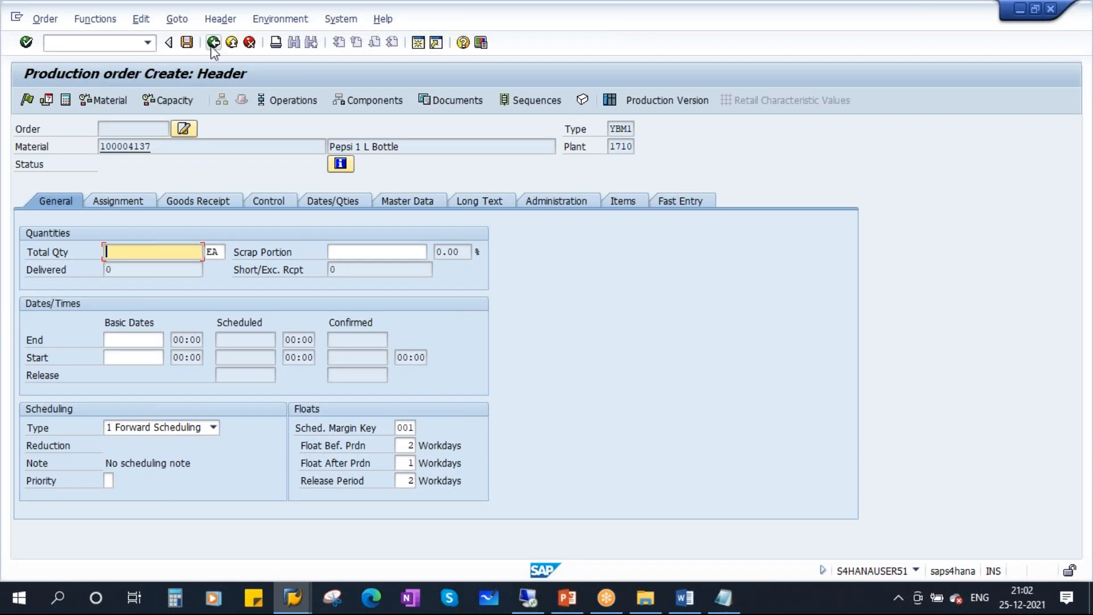
{"action": "left_click", "coordinate": [230, 44]}
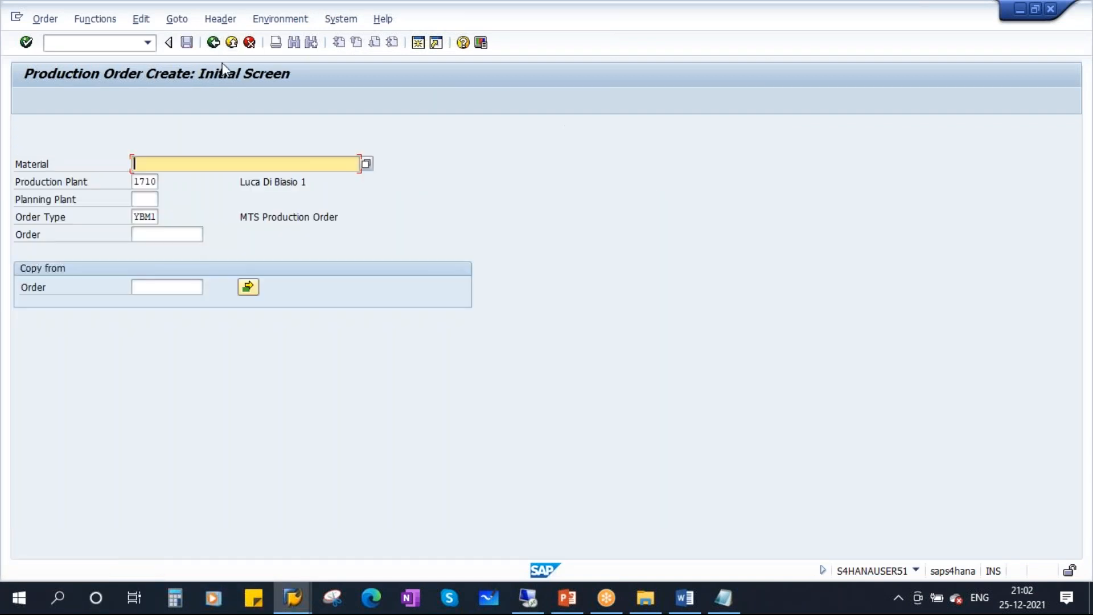
{"action": "left_click", "coordinate": [231, 45]}
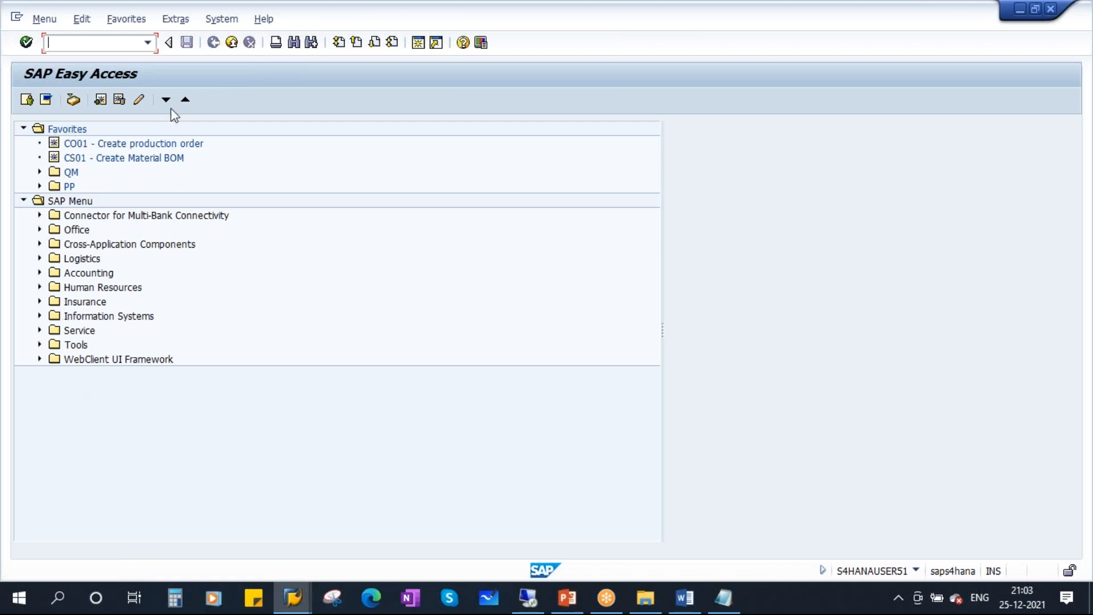
In Extras > Settings, tick Display Favorites at End of List and clear Display Technical Names.
{"action": "left_click", "coordinate": [175, 18]}
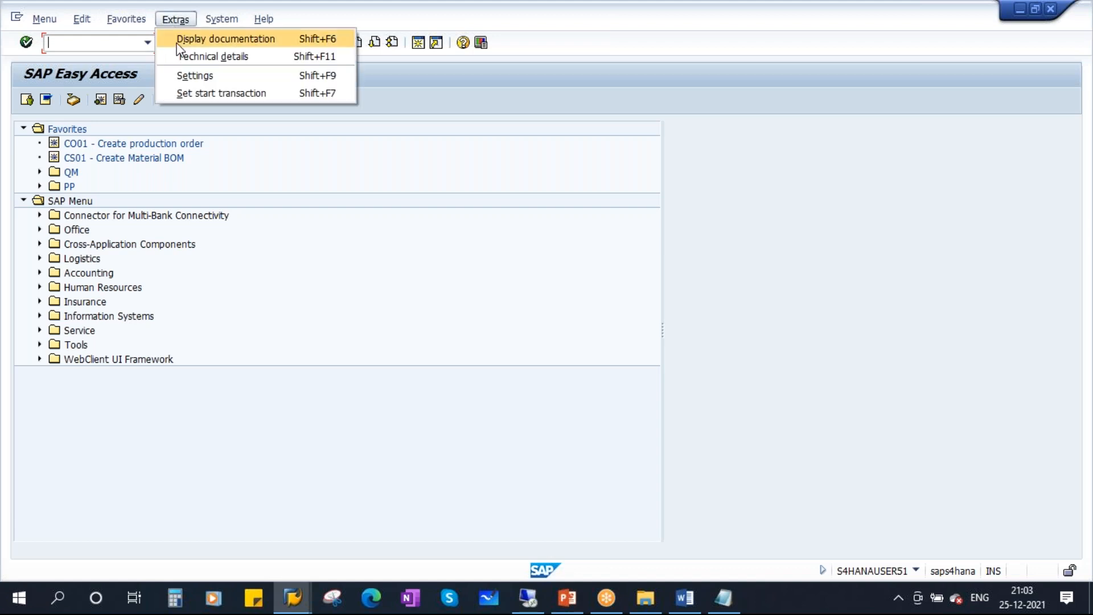
{"action": "left_click", "coordinate": [206, 79]}
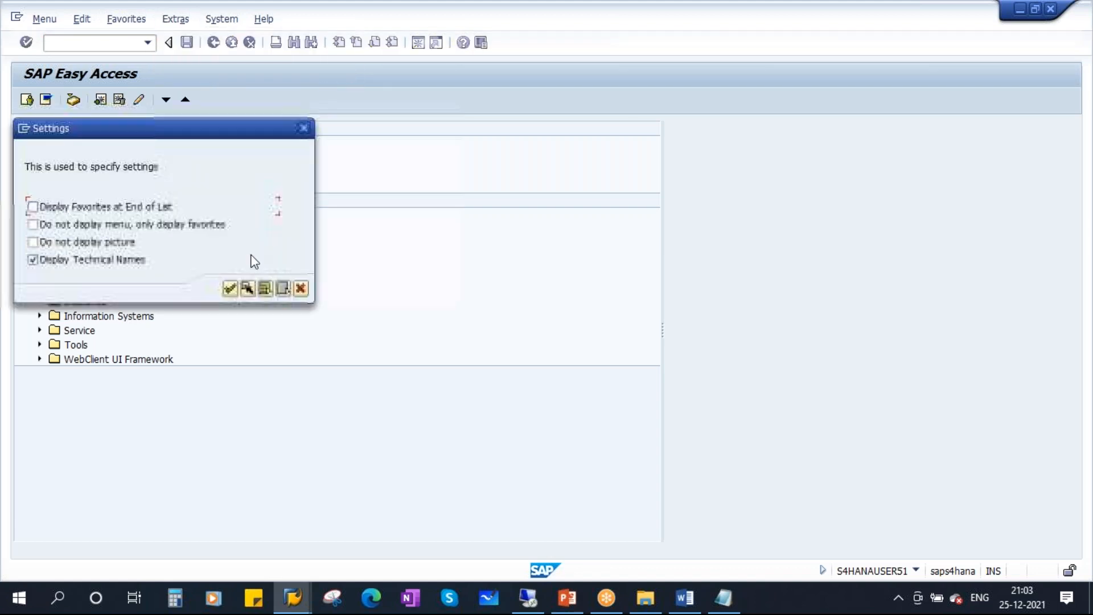
{"action": "left_click_drag", "start_coordinate": [187, 129], "coordinate": [317, 150]}
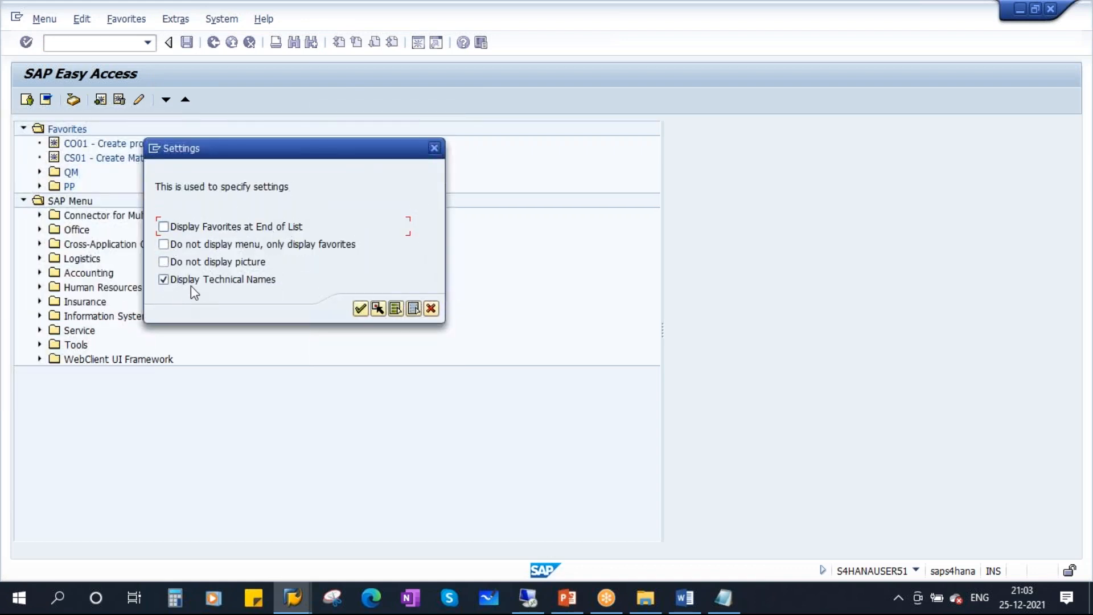
{"action": "left_click", "coordinate": [212, 231]}
{"action": "left_click", "coordinate": [184, 280]}
{"action": "left_click_drag", "start_coordinate": [290, 152], "coordinate": [459, 154]}
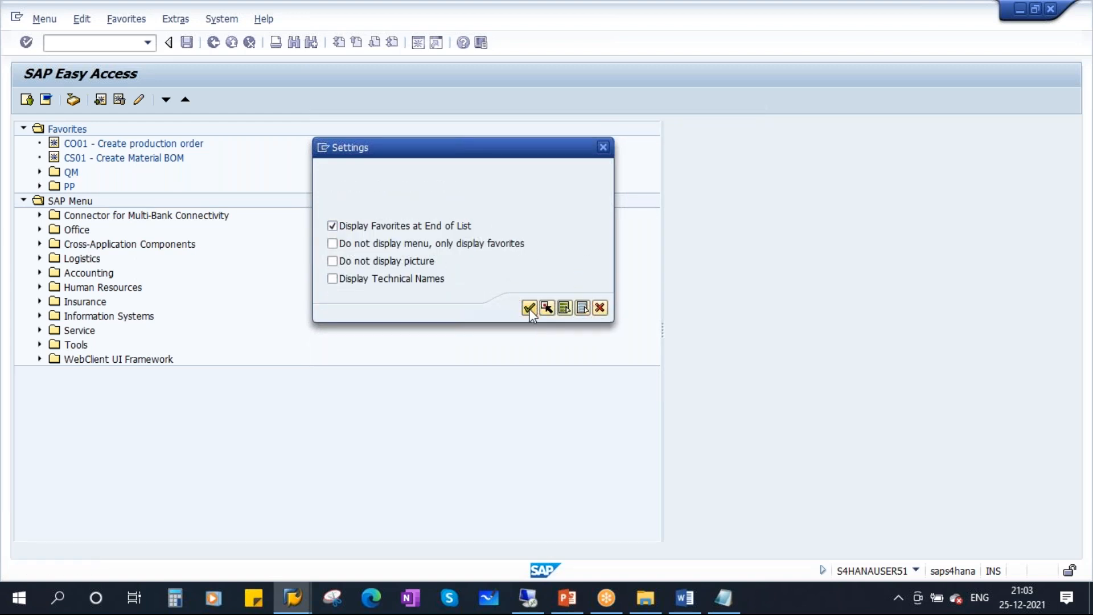
{"action": "left_click", "coordinate": [529, 308]}
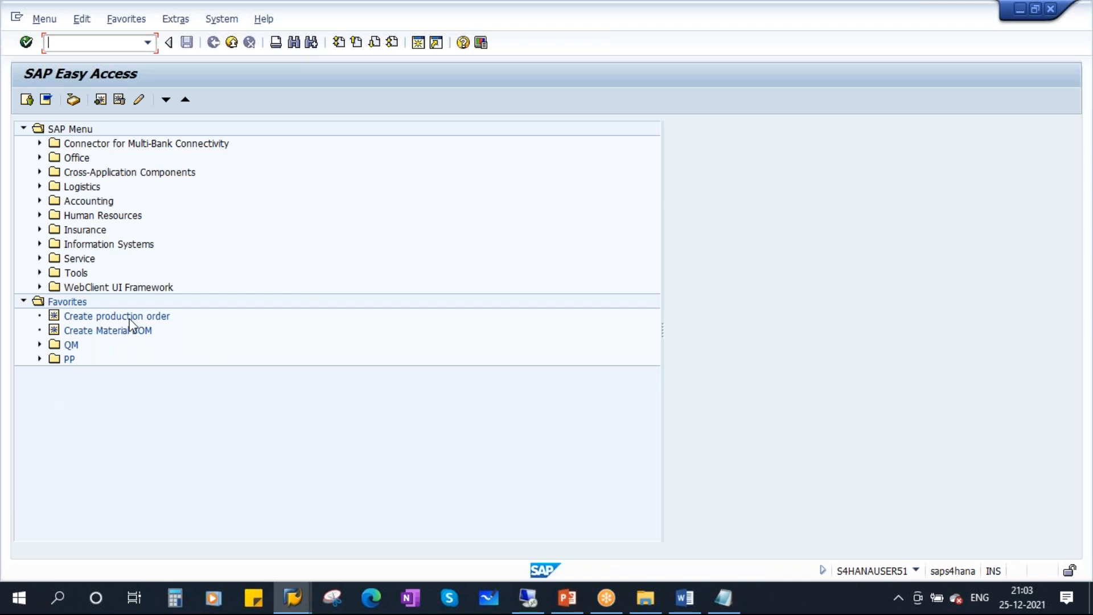
Turn Display Technical Names back on so favorites show codes like CO01.
{"action": "left_click", "coordinate": [113, 316]}
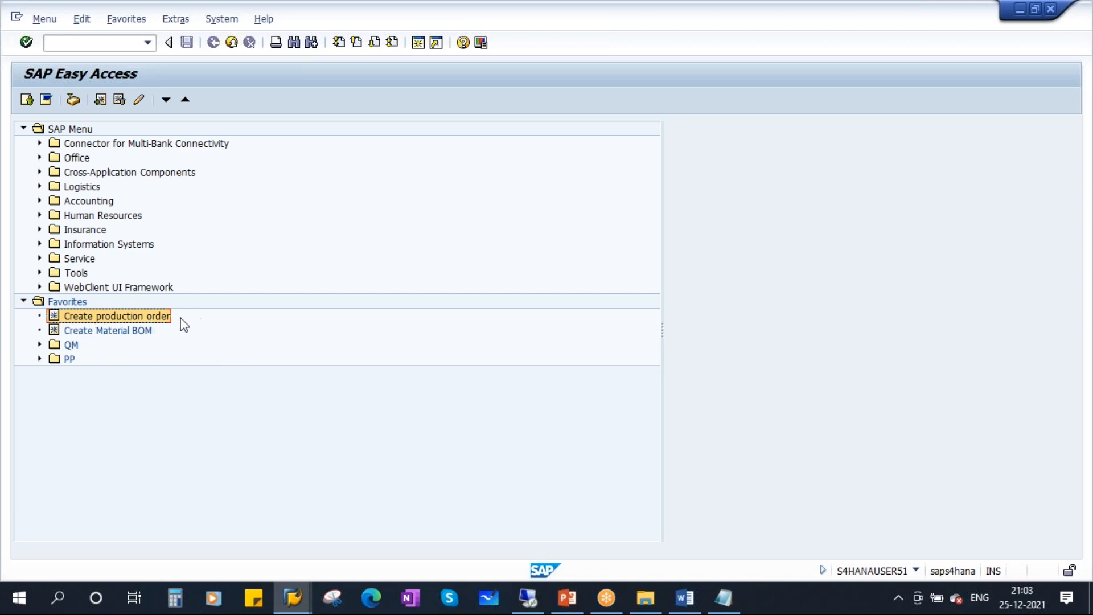
{"action": "left_click", "coordinate": [175, 18]}
{"action": "left_click", "coordinate": [222, 77]}
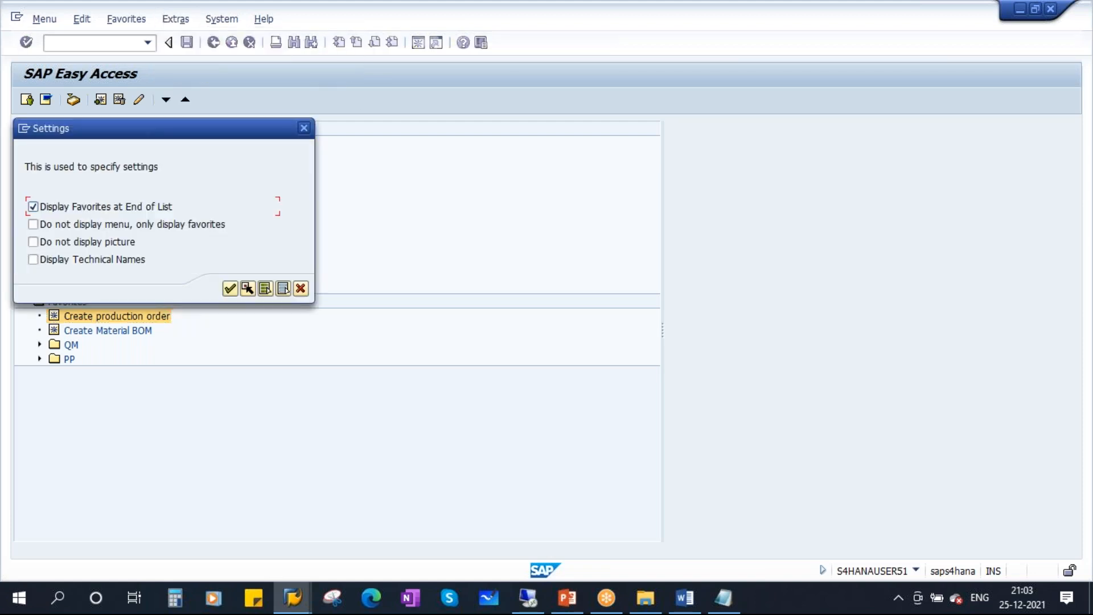
{"action": "left_click_drag", "start_coordinate": [179, 133], "coordinate": [485, 186]}
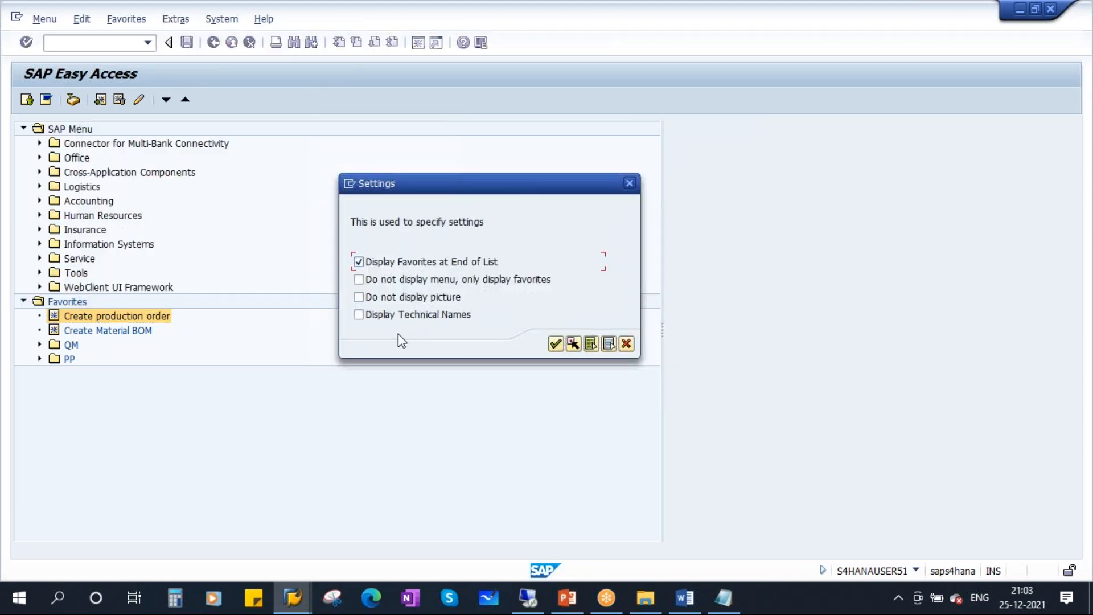
{"action": "left_click", "coordinate": [391, 316]}
{"action": "left_click", "coordinate": [555, 343]}
{"action": "left_click", "coordinate": [163, 316]}
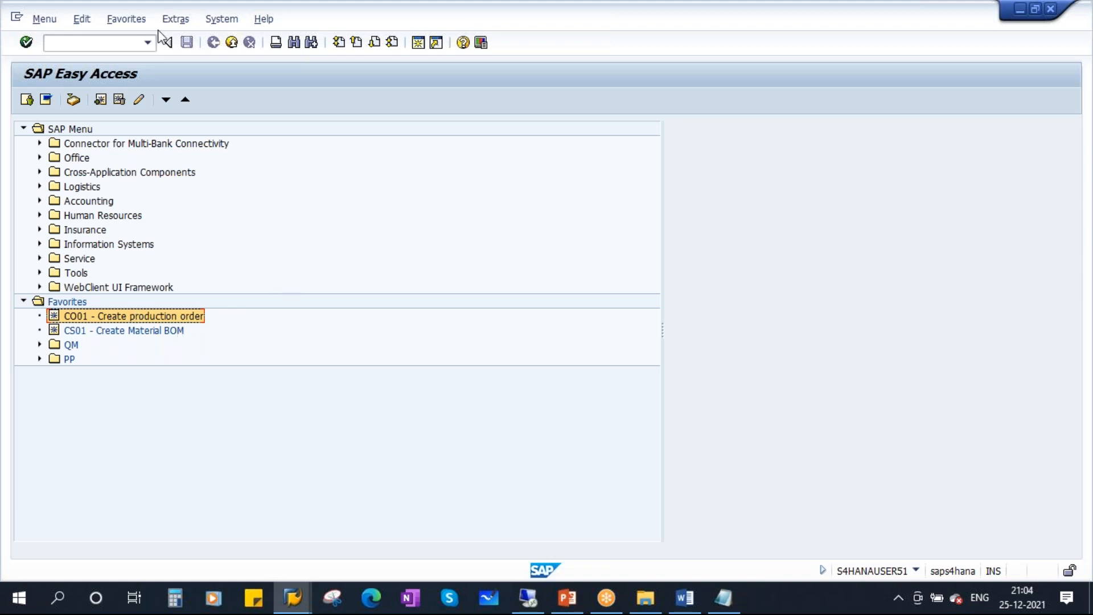
Untick Display Favorites at End of List to put favorites on top, then go to PowerPoint.
{"action": "left_click", "coordinate": [175, 20]}
{"action": "left_click", "coordinate": [209, 78]}
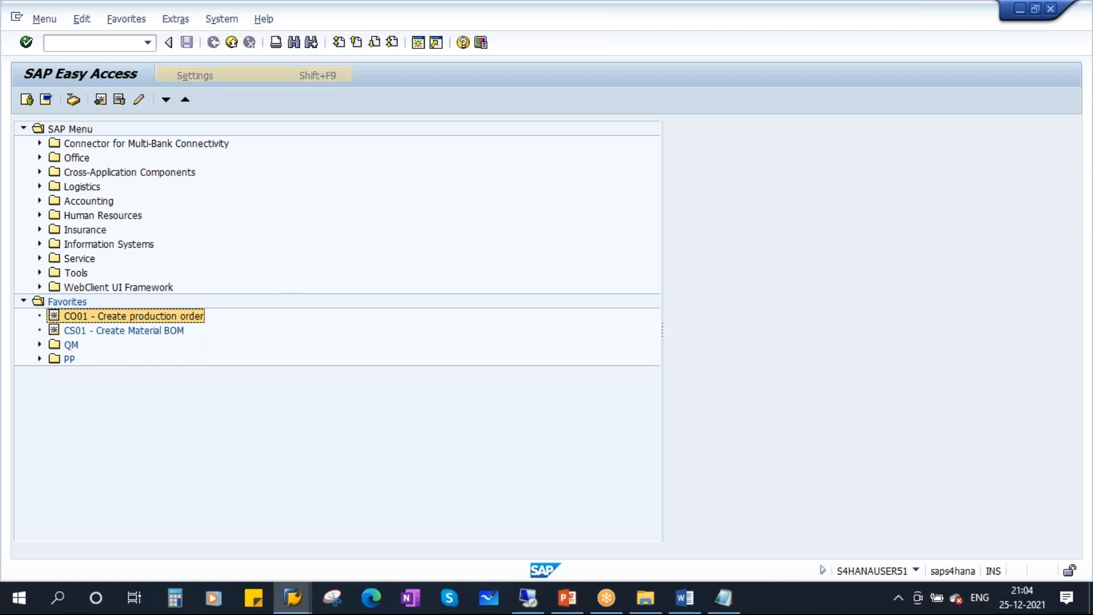
{"action": "left_click", "coordinate": [74, 212]}
{"action": "left_click_drag", "start_coordinate": [203, 129], "coordinate": [426, 163]}
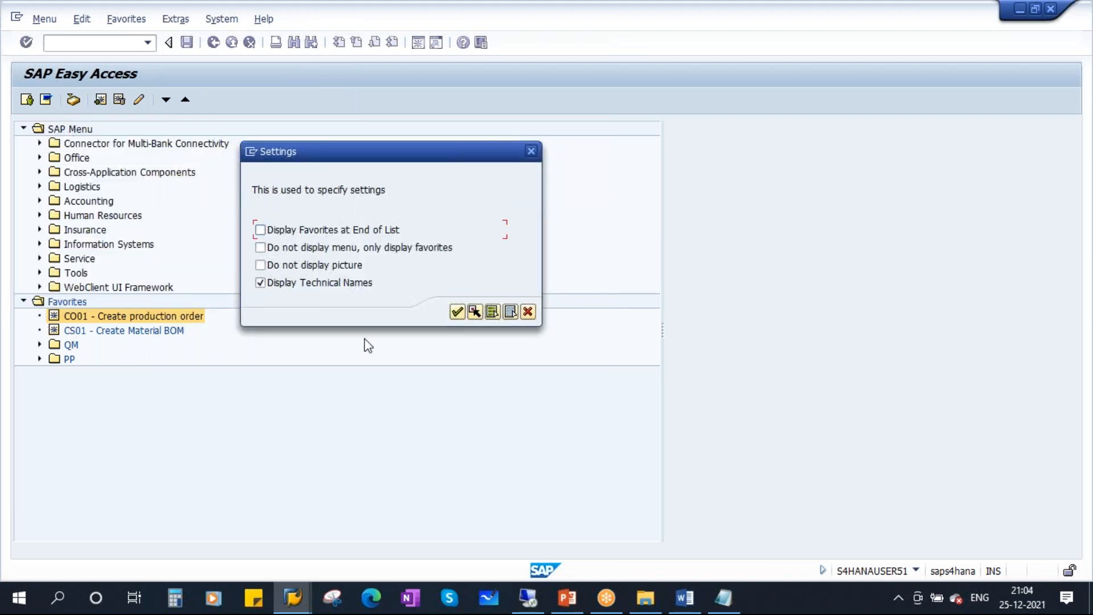
{"action": "left_click", "coordinate": [459, 312]}
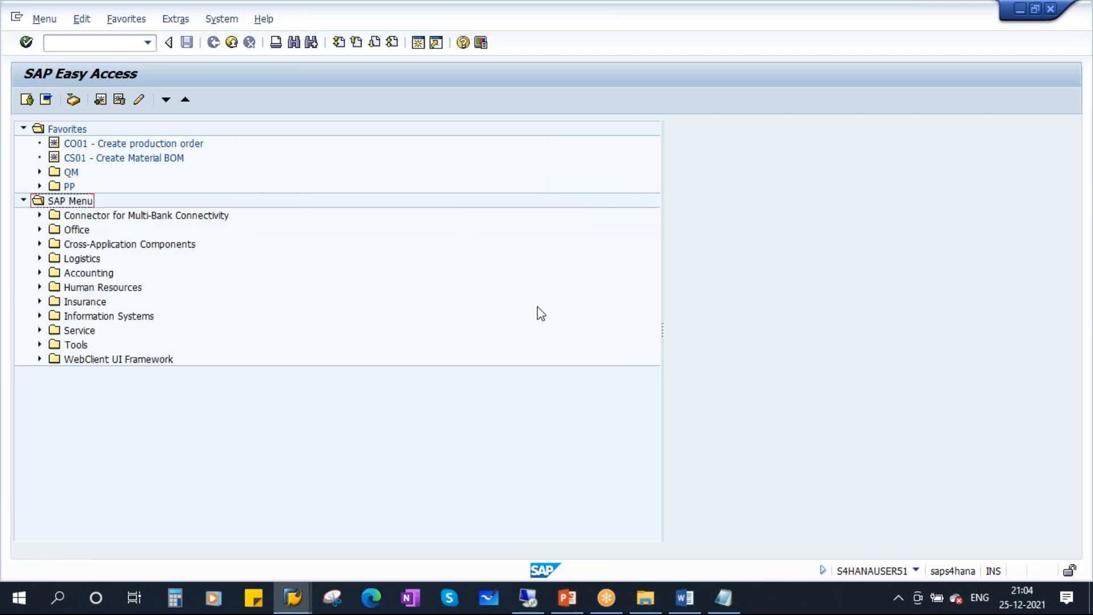
{"action": "left_click", "coordinate": [567, 597]}
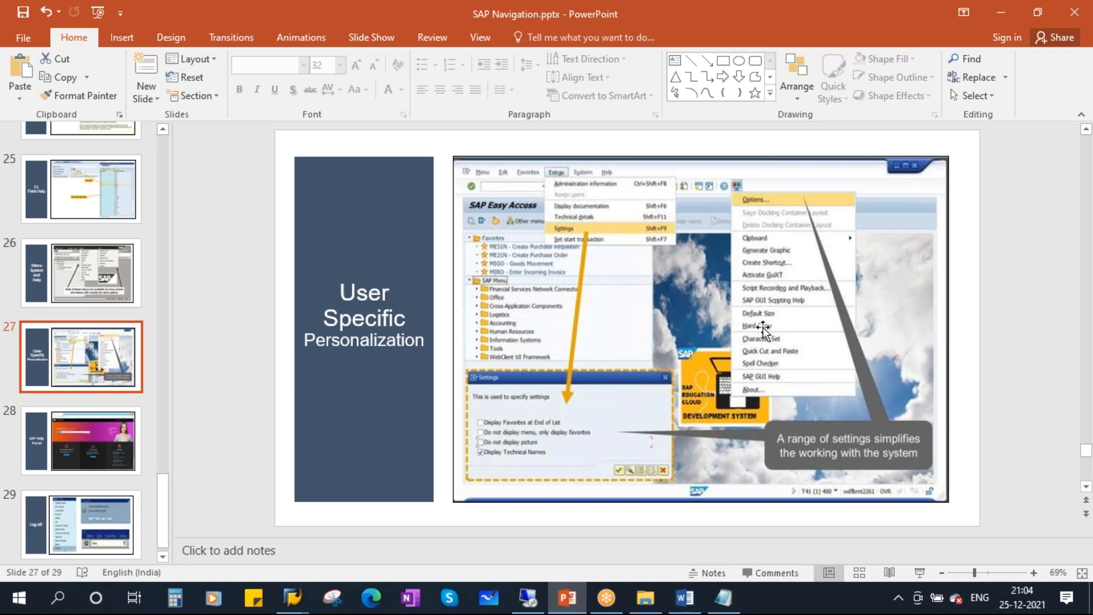
Bring the SAP Easy Access window back in front from the taskbar.
{"action": "mouse_move", "coordinate": [297, 599]}
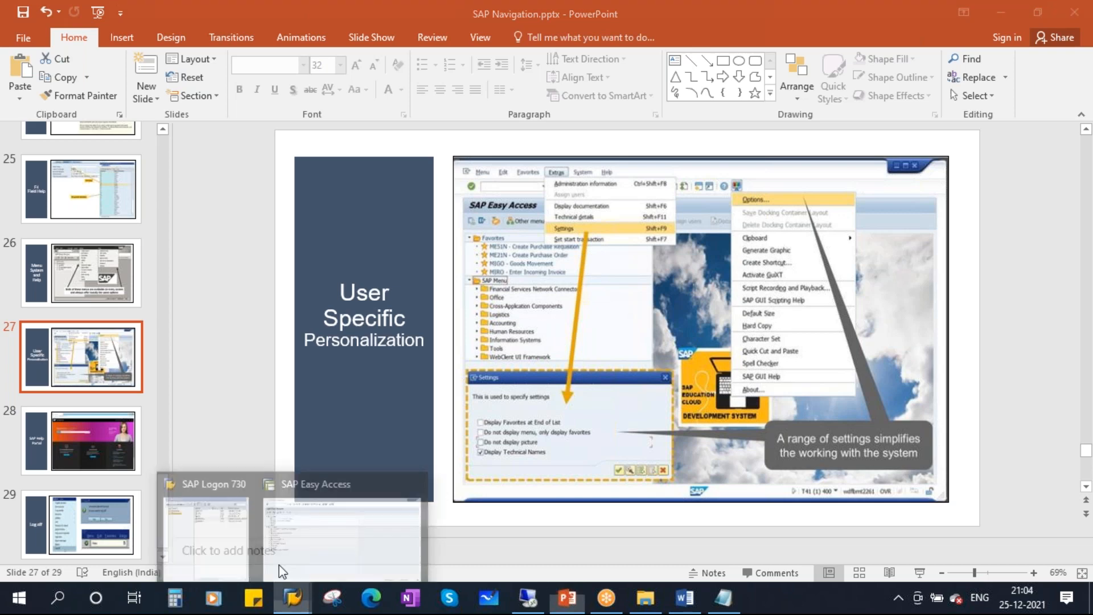
{"action": "left_click", "coordinate": [278, 564]}
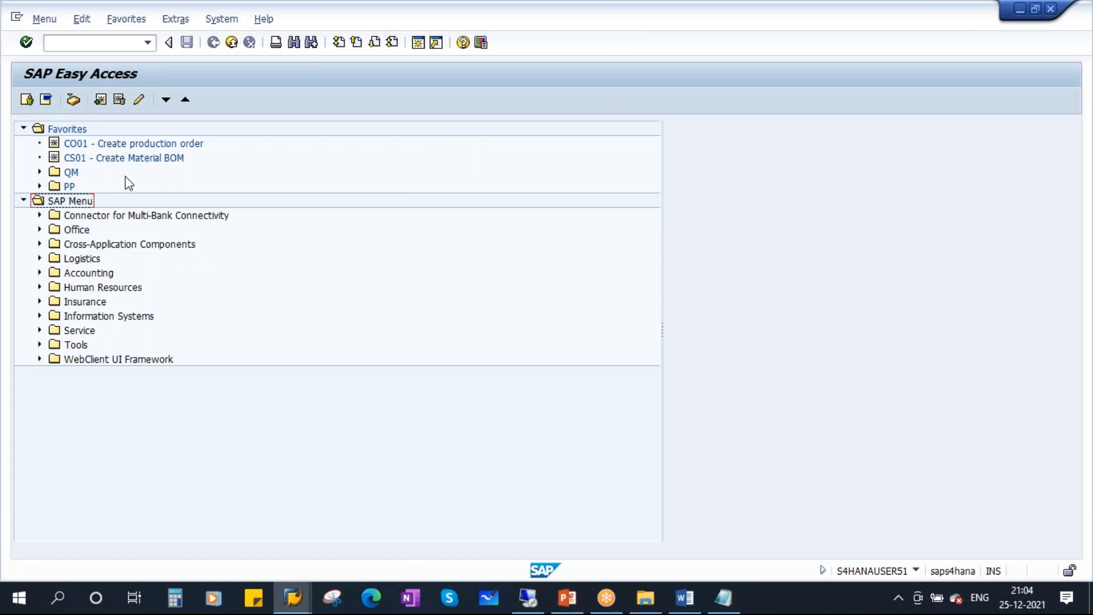
Start material creation with the mm01 transaction code.
{"action": "left_click", "coordinate": [63, 44]}
{"action": "type", "text": "mm01"}
{"action": "key", "text": "Return"}
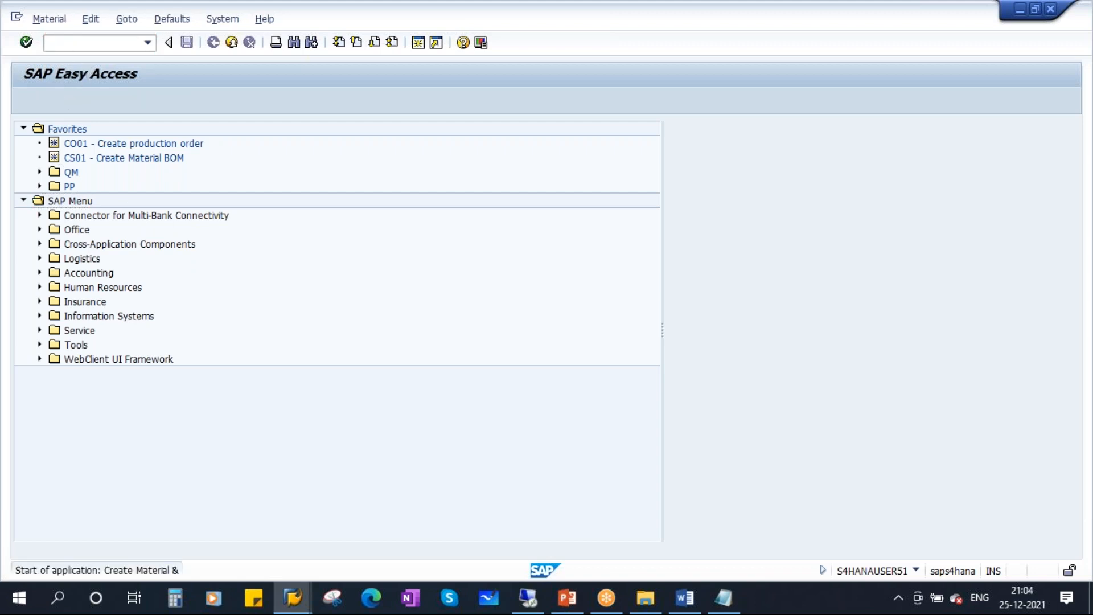
Set Industry Sector to B Beverage and browse the Material type choices without picking one.
{"action": "left_click", "coordinate": [332, 165]}
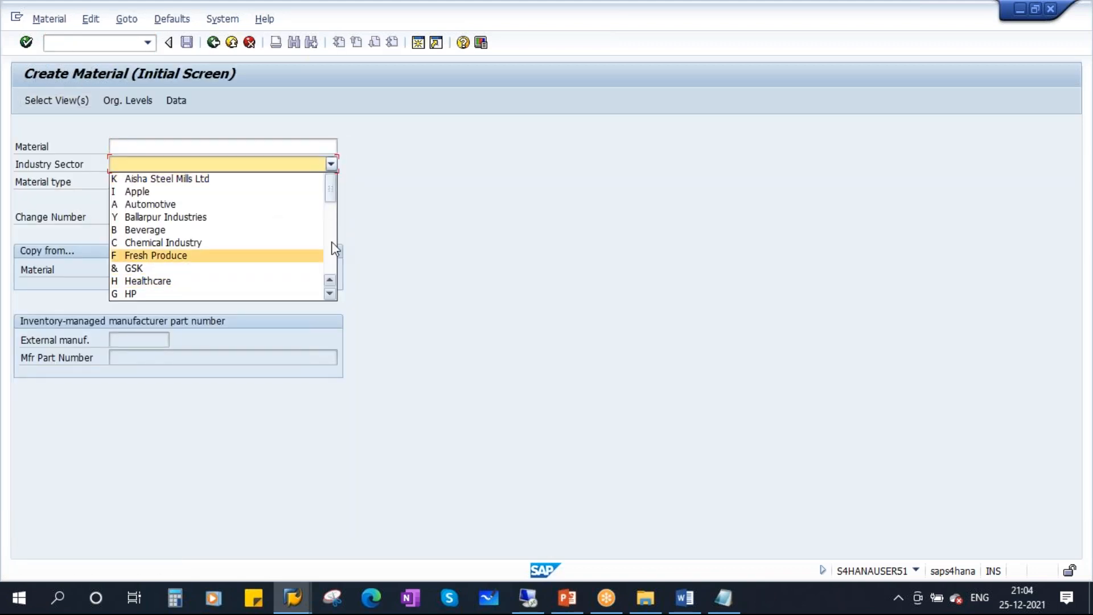
{"action": "left_click", "coordinate": [333, 217]}
{"action": "left_click", "coordinate": [331, 166]}
{"action": "left_click", "coordinate": [144, 229]}
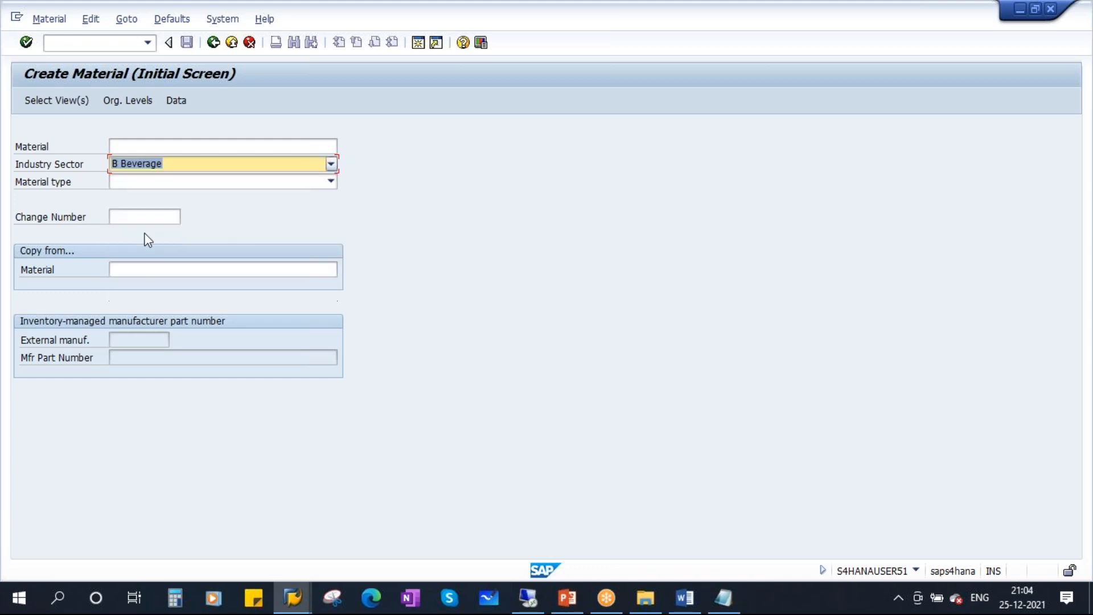
{"action": "left_click", "coordinate": [330, 182]}
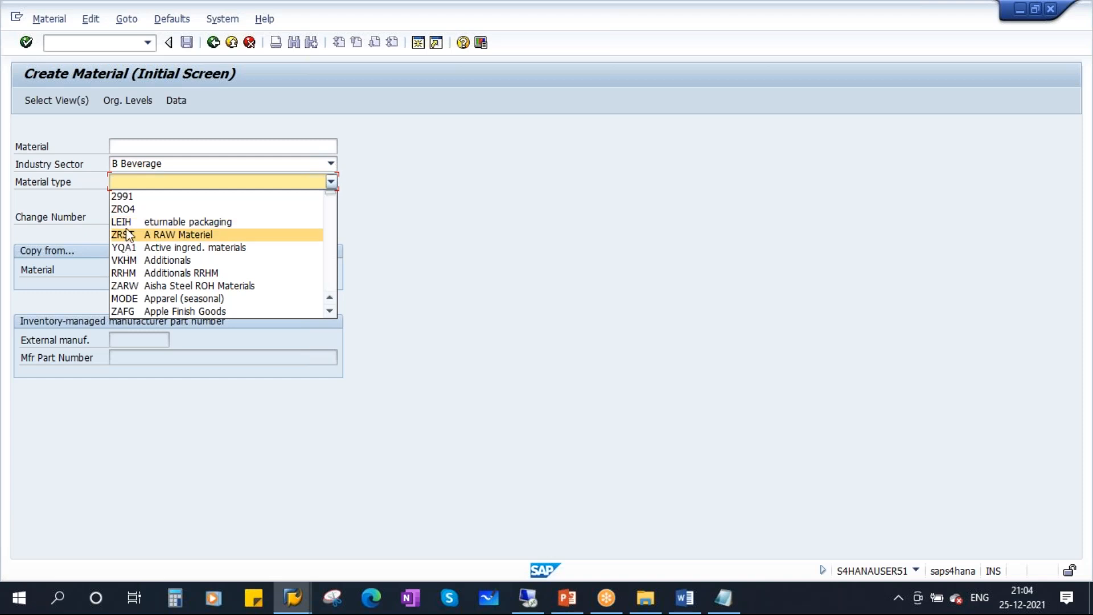
{"action": "left_click", "coordinate": [461, 182]}
{"action": "left_click", "coordinate": [481, 43]}
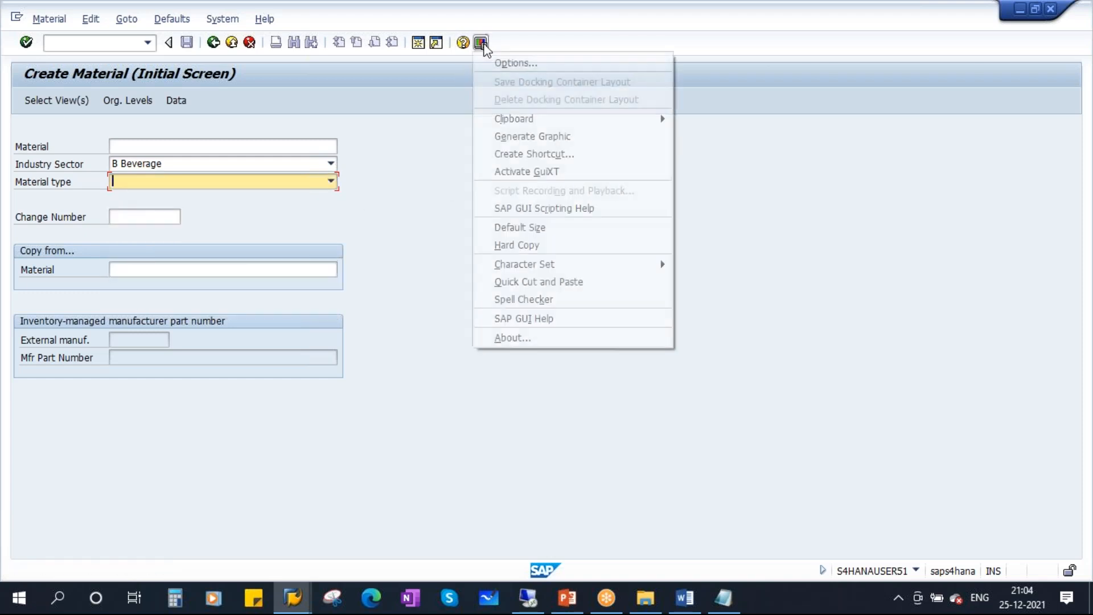
In SAP GUI Options > Interaction Design > Visualization 1, turn off Show keys within dropdown lists and view material types.
{"action": "left_click", "coordinate": [535, 64]}
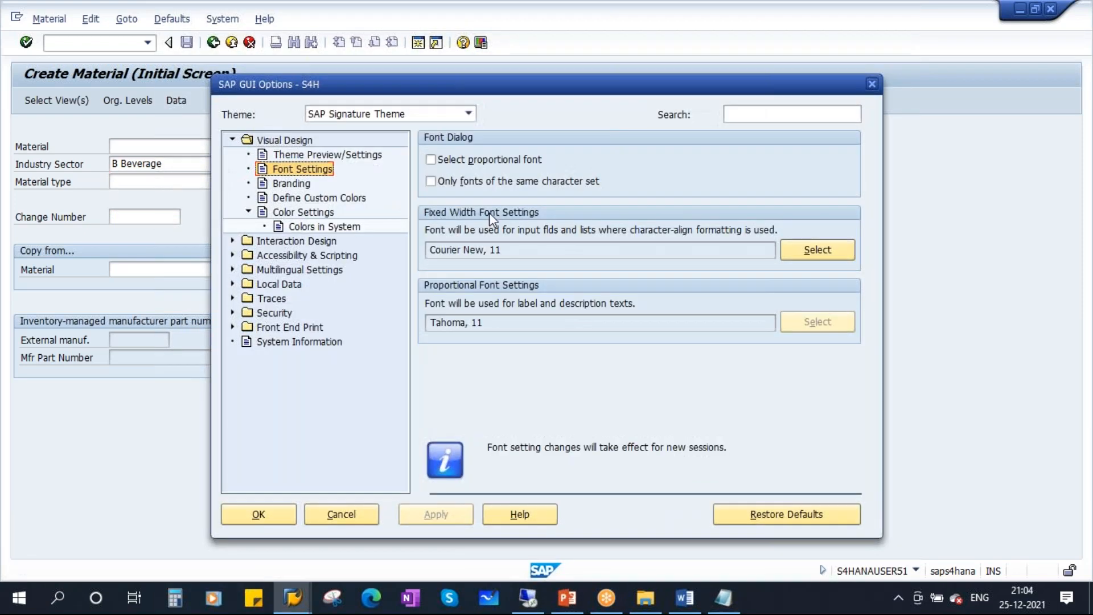
{"action": "left_click", "coordinate": [232, 139]}
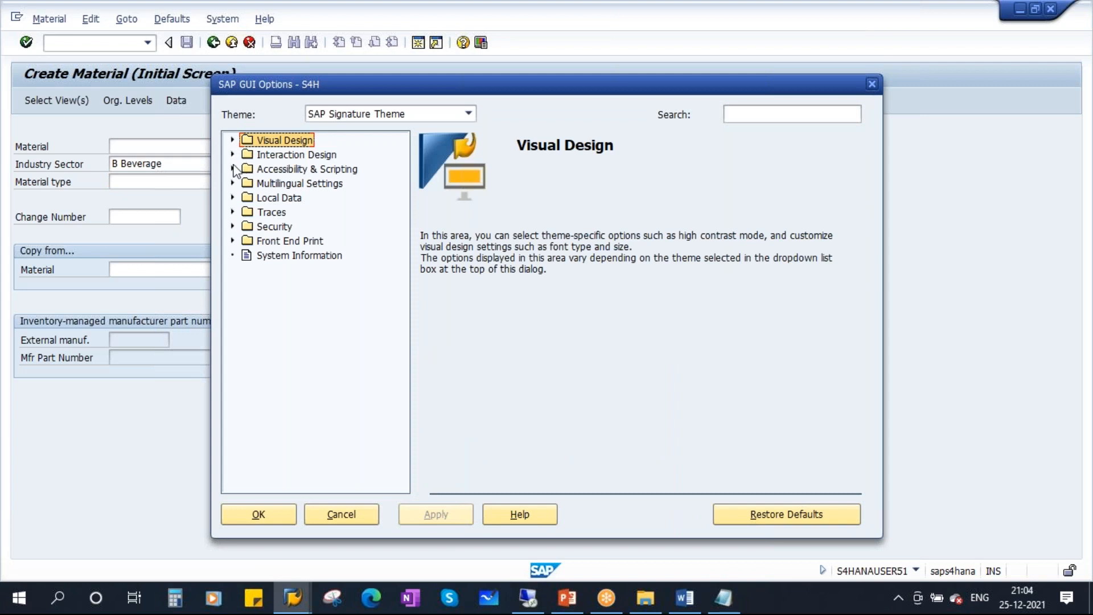
{"action": "left_click", "coordinate": [233, 155]}
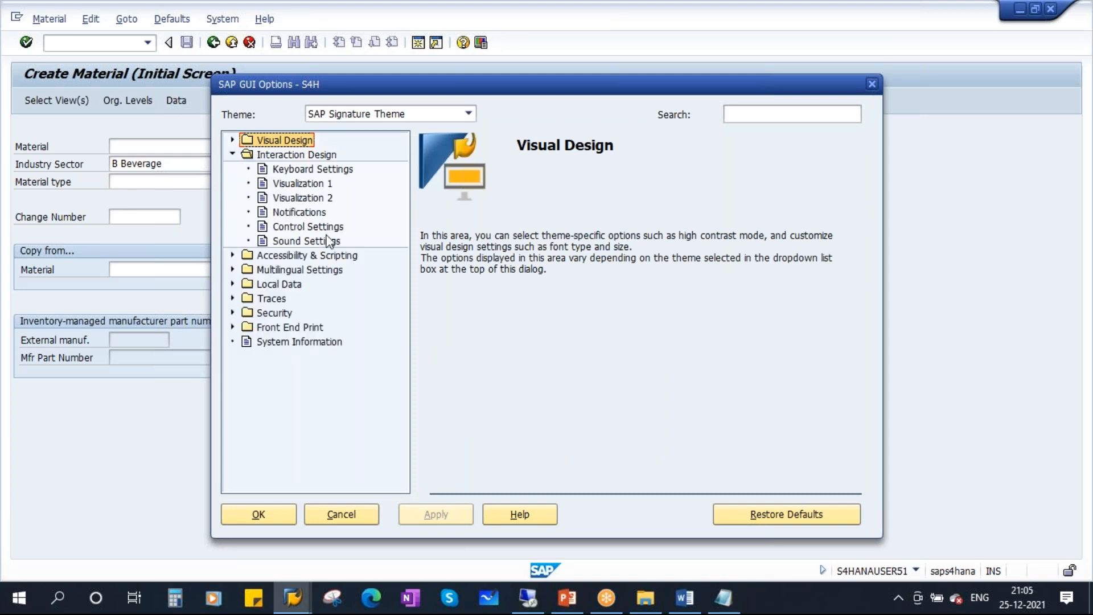
{"action": "left_click", "coordinate": [306, 171]}
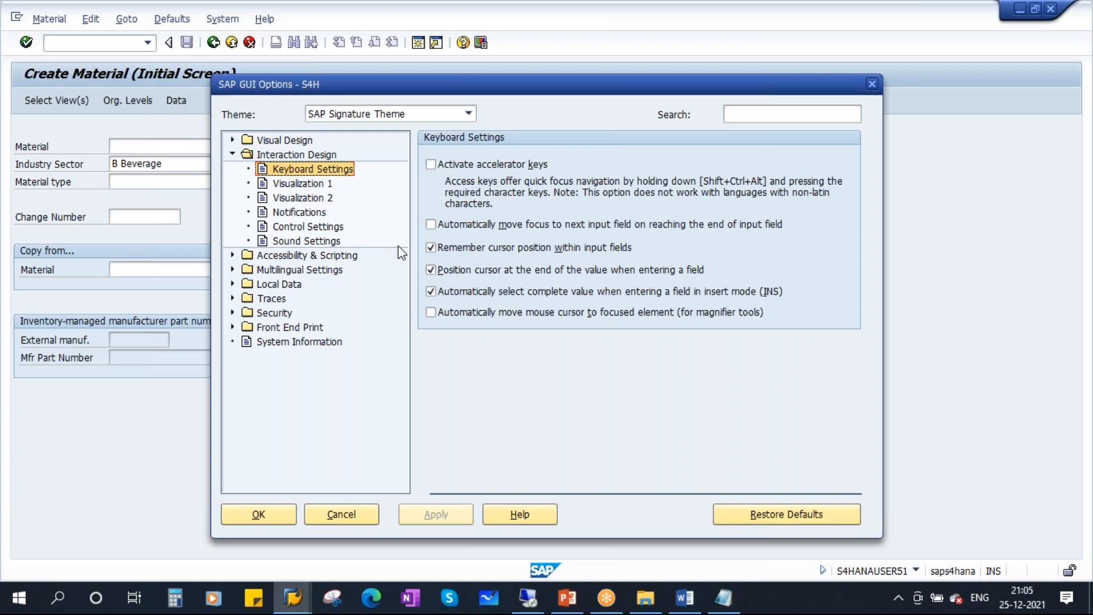
{"action": "left_click", "coordinate": [302, 185]}
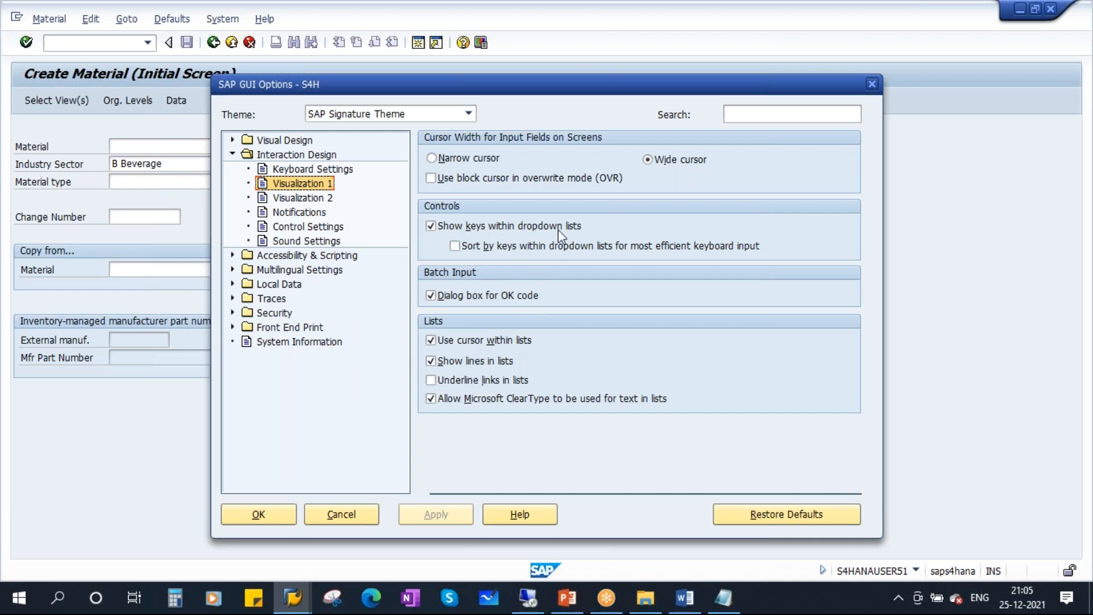
{"action": "left_click", "coordinate": [455, 228]}
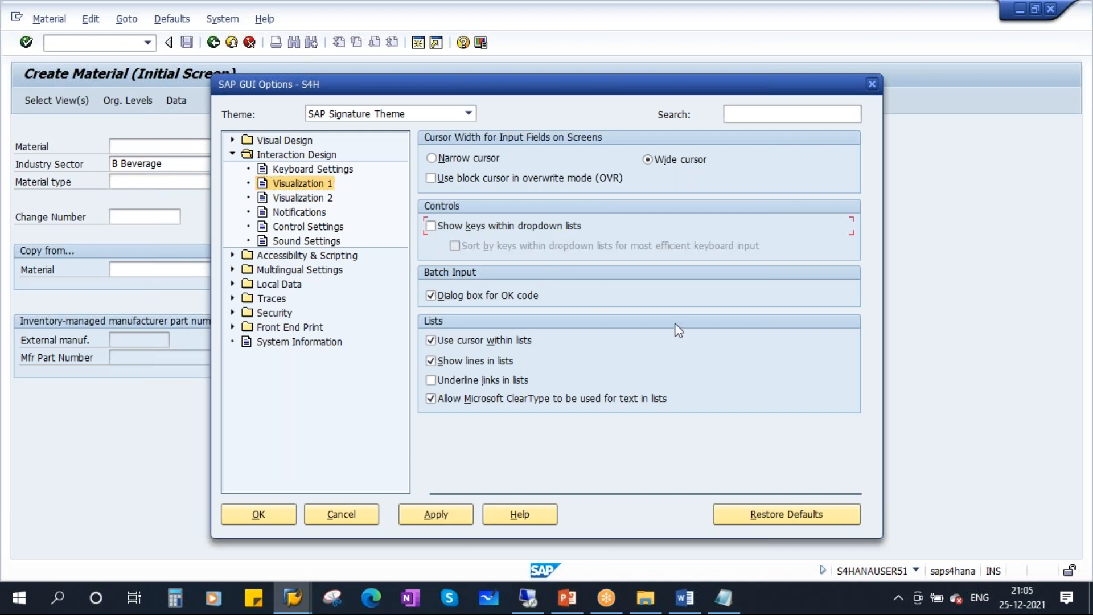
{"action": "left_click", "coordinate": [452, 515]}
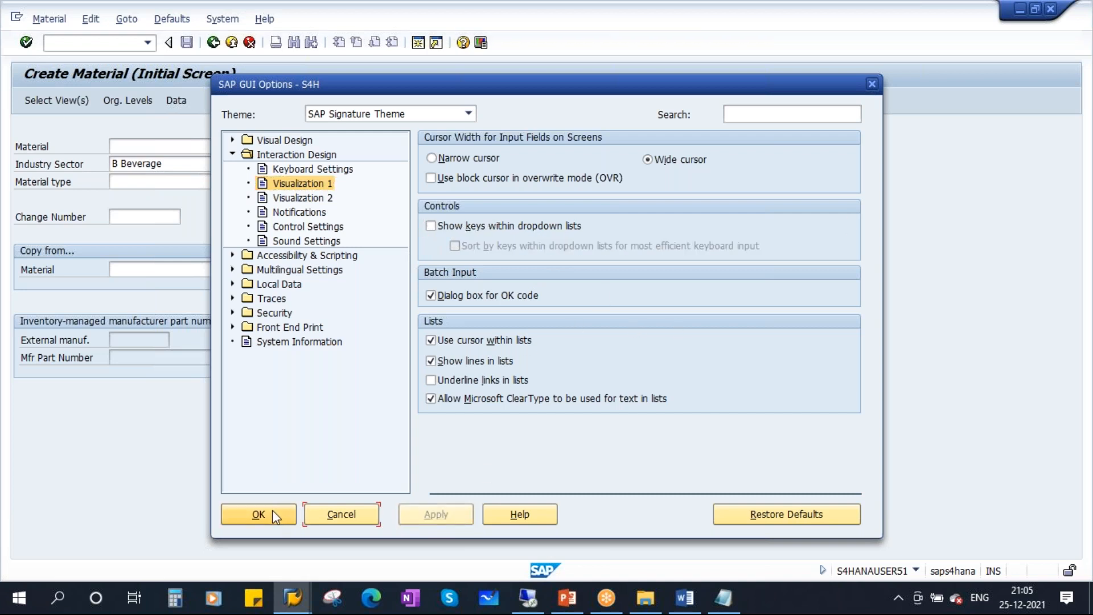
{"action": "left_click", "coordinate": [258, 513]}
{"action": "left_click", "coordinate": [331, 182]}
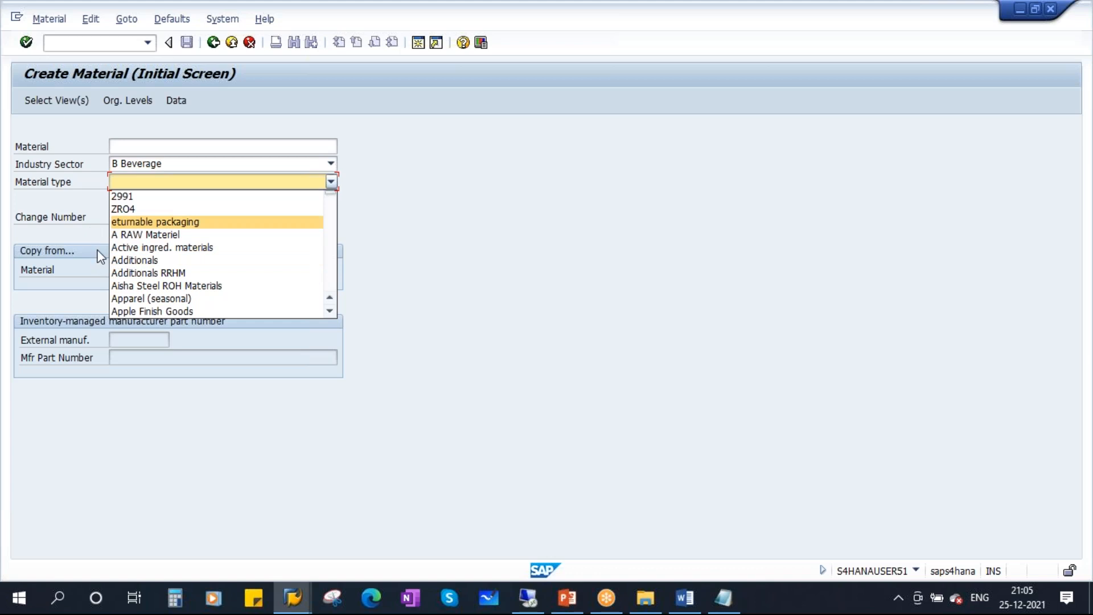
Re-enable Show keys within dropdown lists and check that material types show codes like RRHM.
{"action": "key", "text": "Down"}
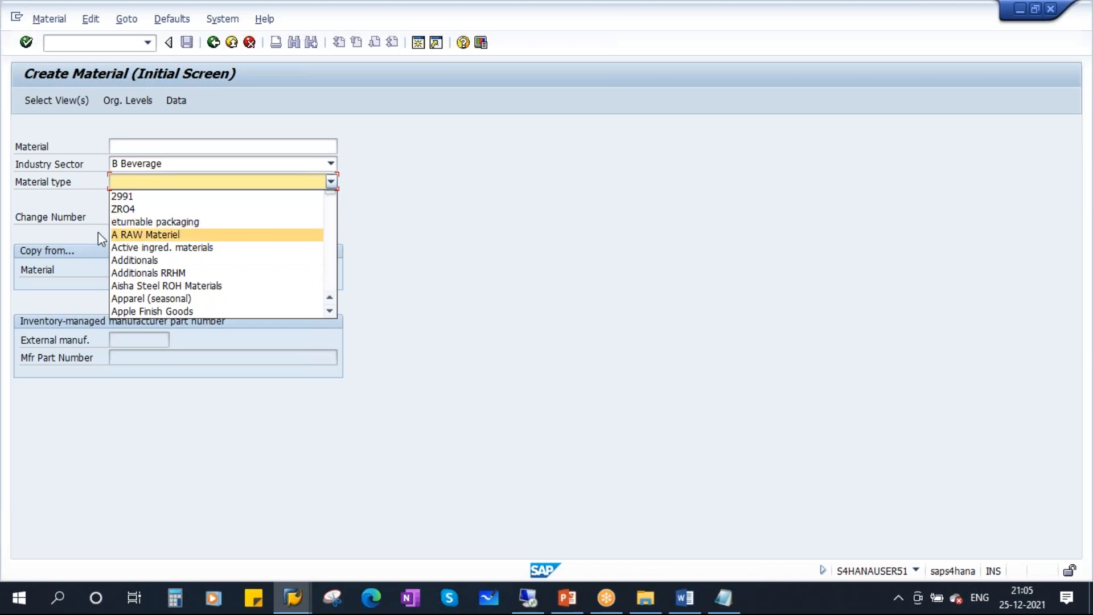
{"action": "left_click", "coordinate": [500, 248]}
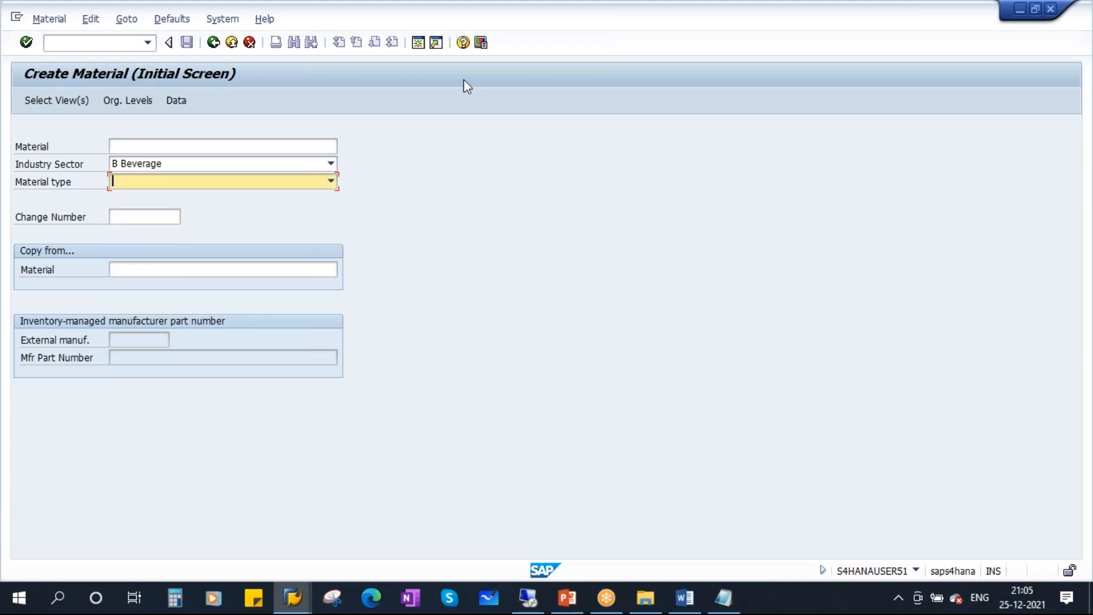
{"action": "left_click", "coordinate": [481, 42]}
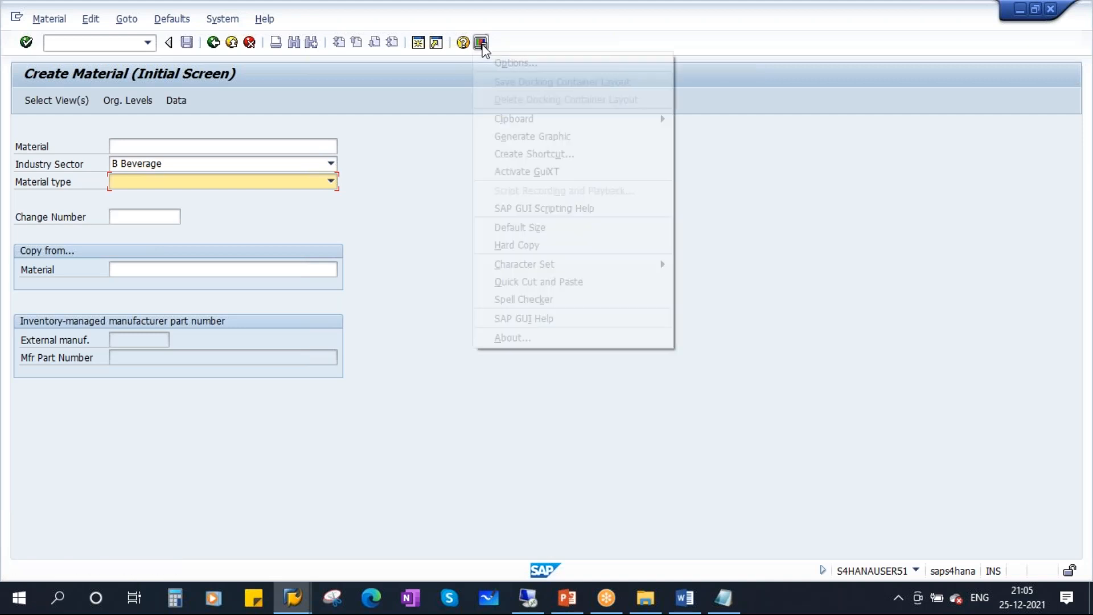
{"action": "left_click", "coordinate": [512, 63]}
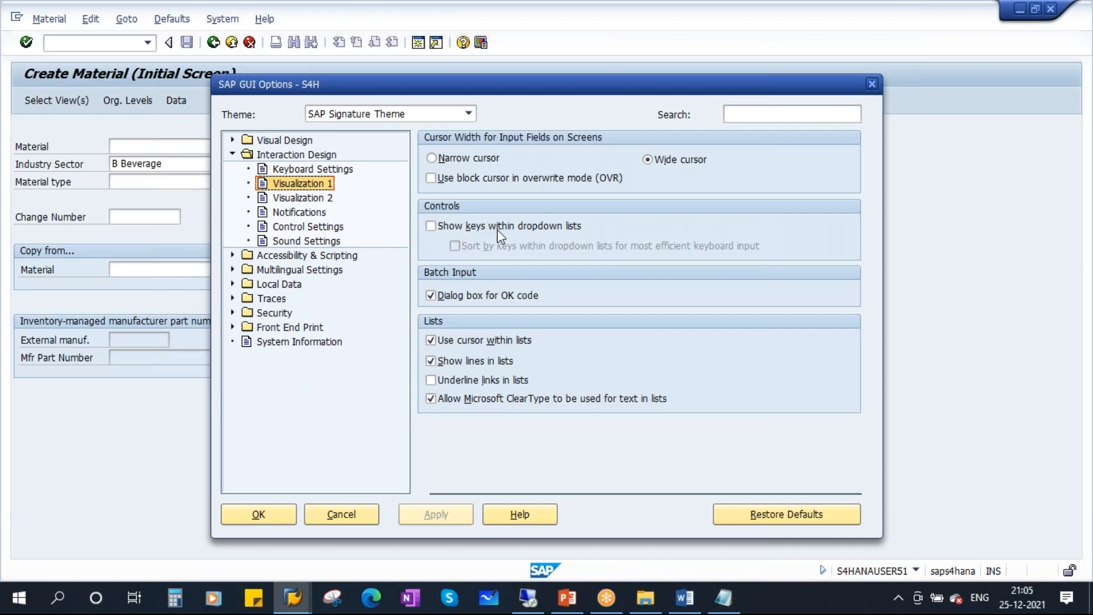
{"action": "left_click", "coordinate": [562, 227]}
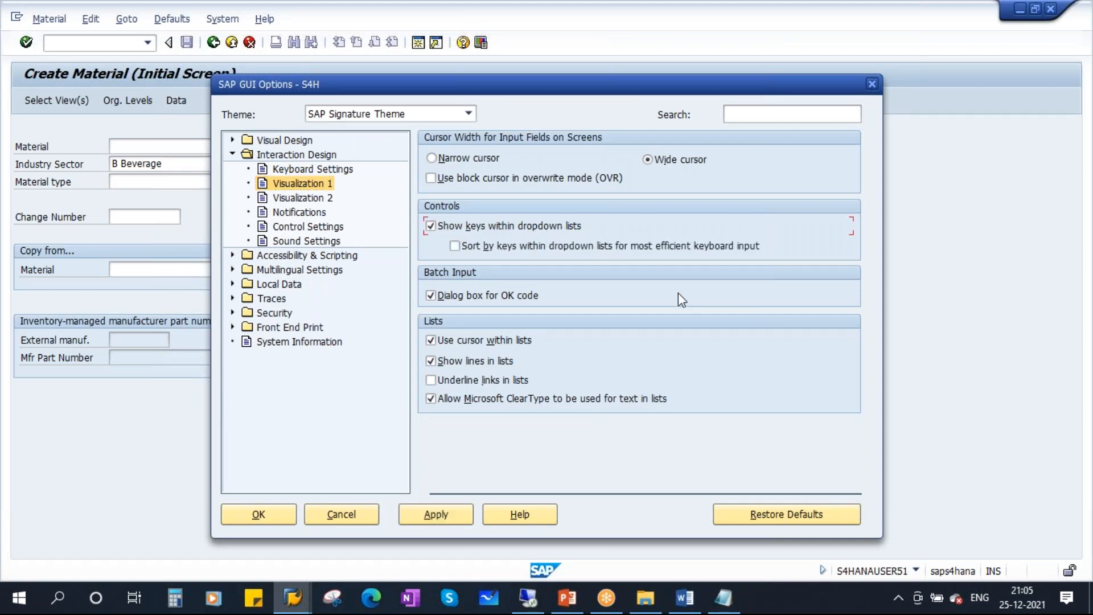
{"action": "left_click", "coordinate": [436, 515]}
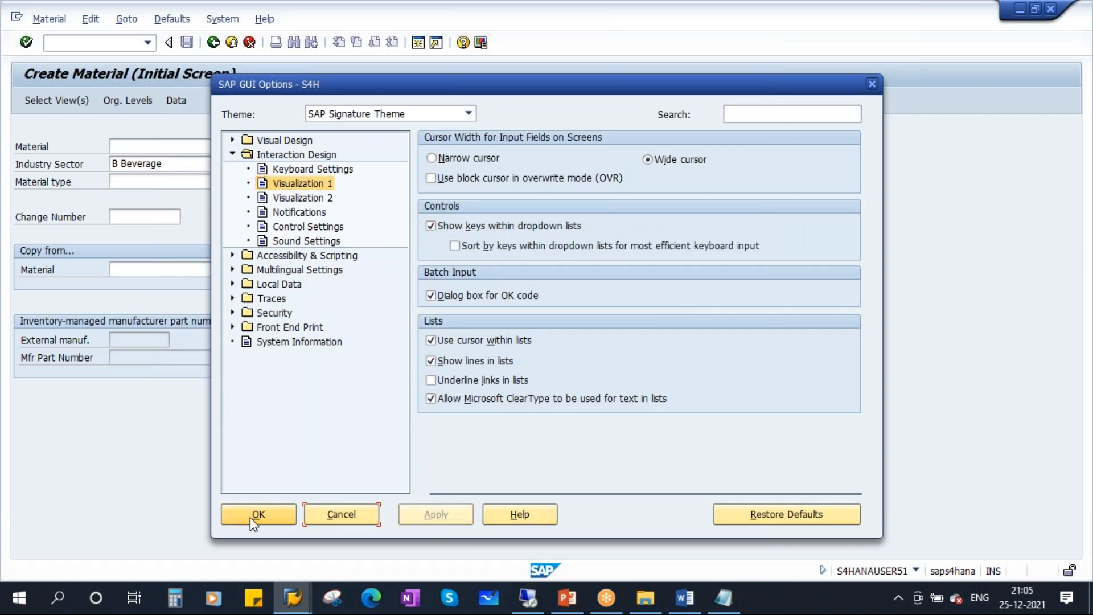
{"action": "left_click", "coordinate": [251, 516]}
{"action": "left_click", "coordinate": [330, 182]}
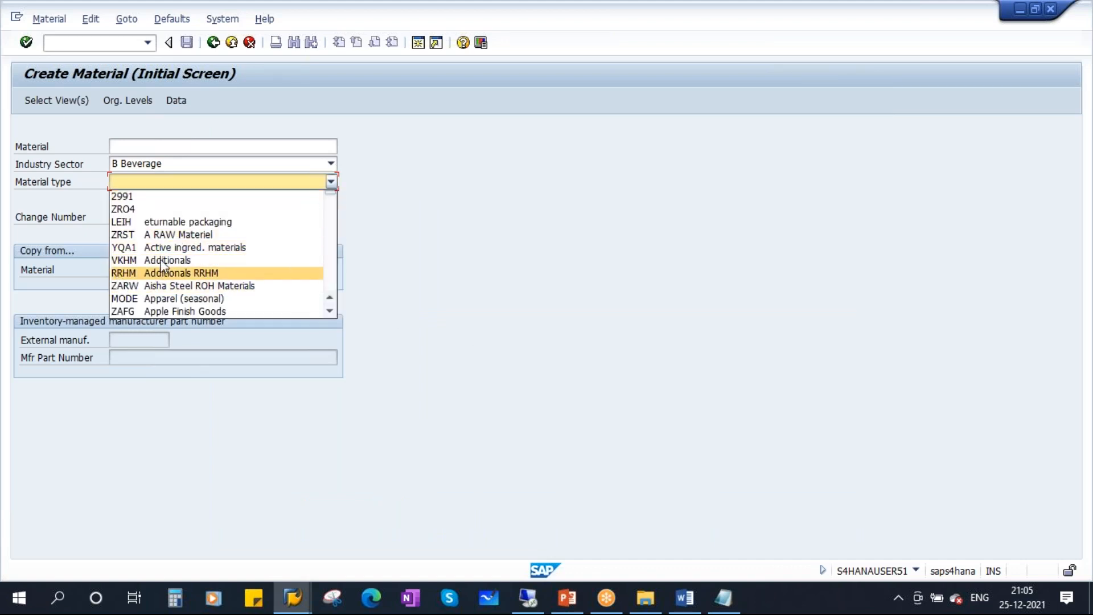
{"action": "left_click", "coordinate": [556, 266]}
Switch the SAP GUI visual theme to Corbu Theme in SAP GUI Options.
{"action": "left_click", "coordinate": [481, 45]}
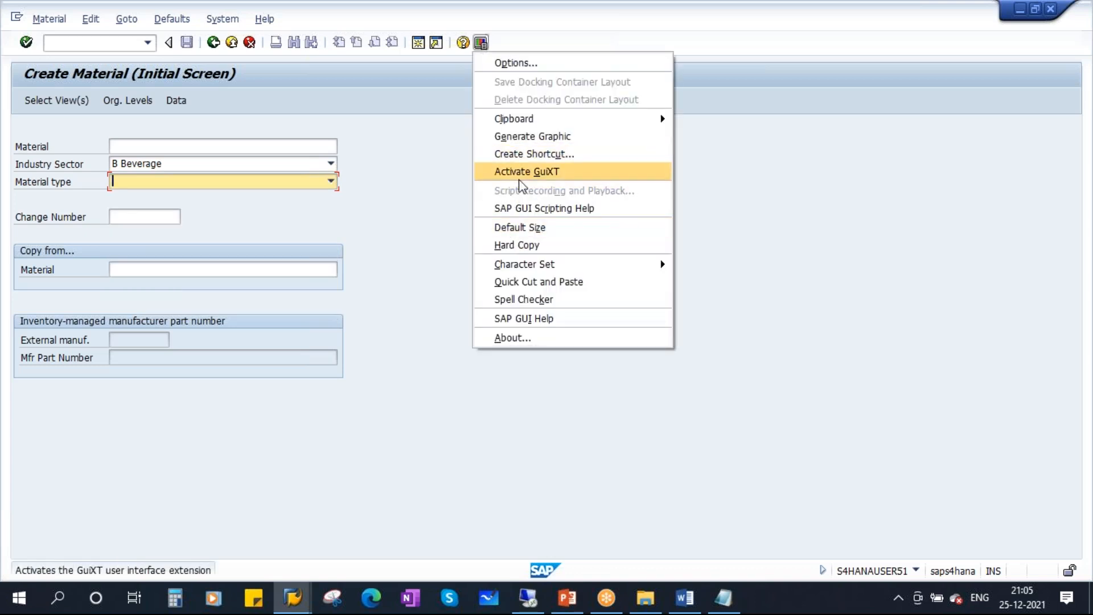
{"action": "left_click", "coordinate": [515, 62]}
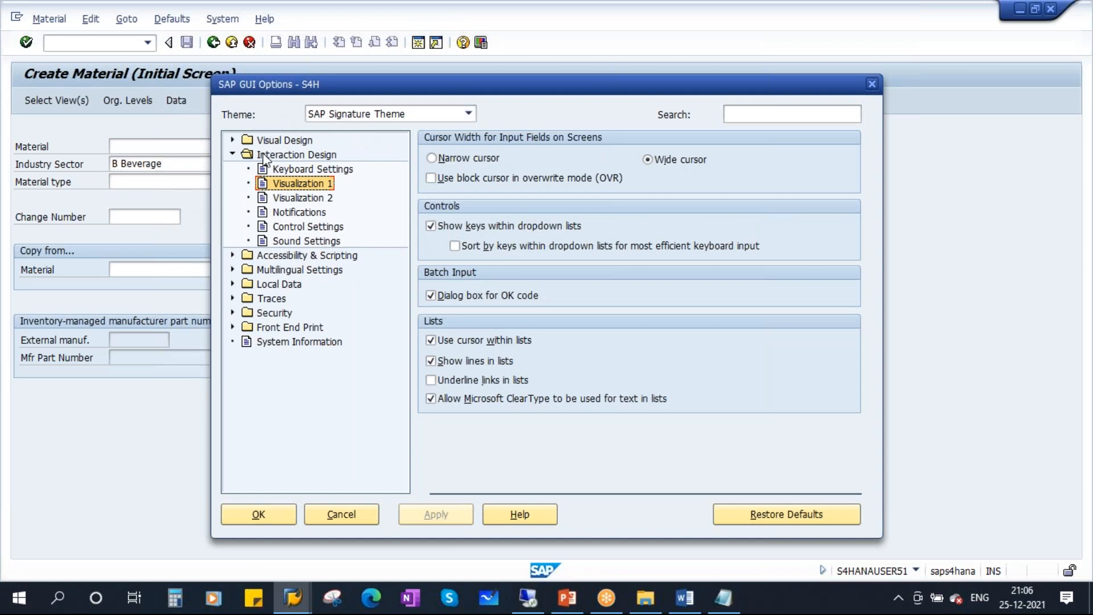
{"action": "left_click", "coordinate": [468, 115]}
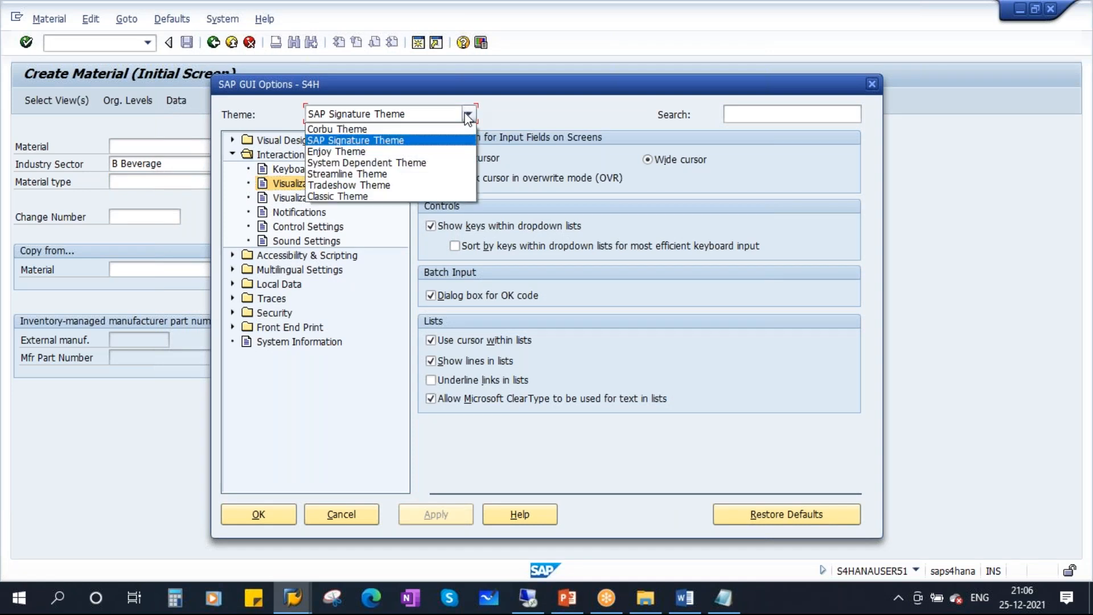
{"action": "left_click", "coordinate": [353, 130]}
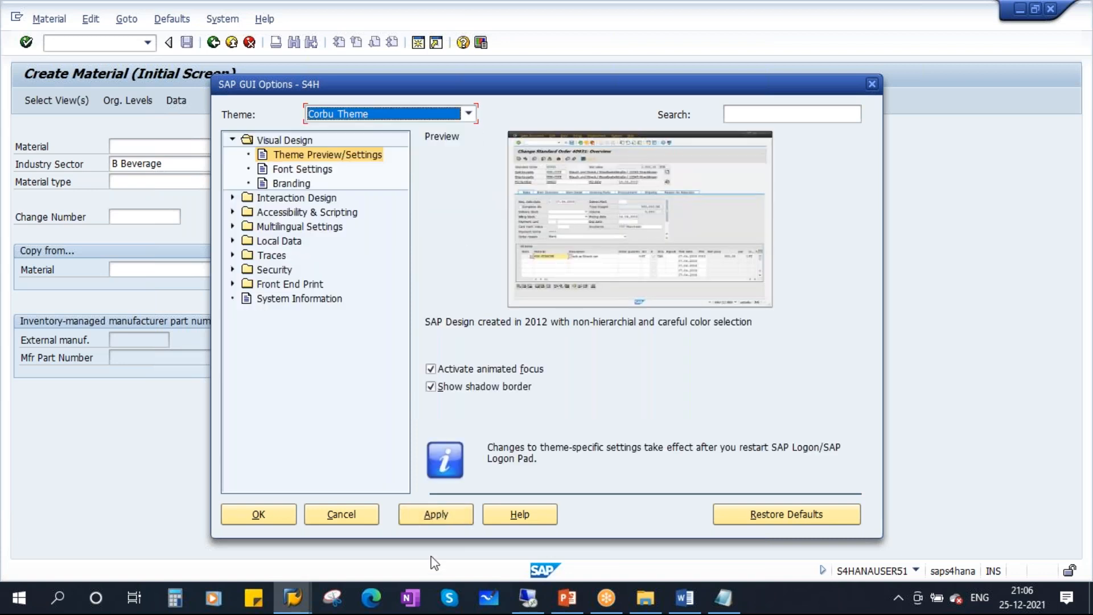
{"action": "left_click", "coordinate": [258, 514]}
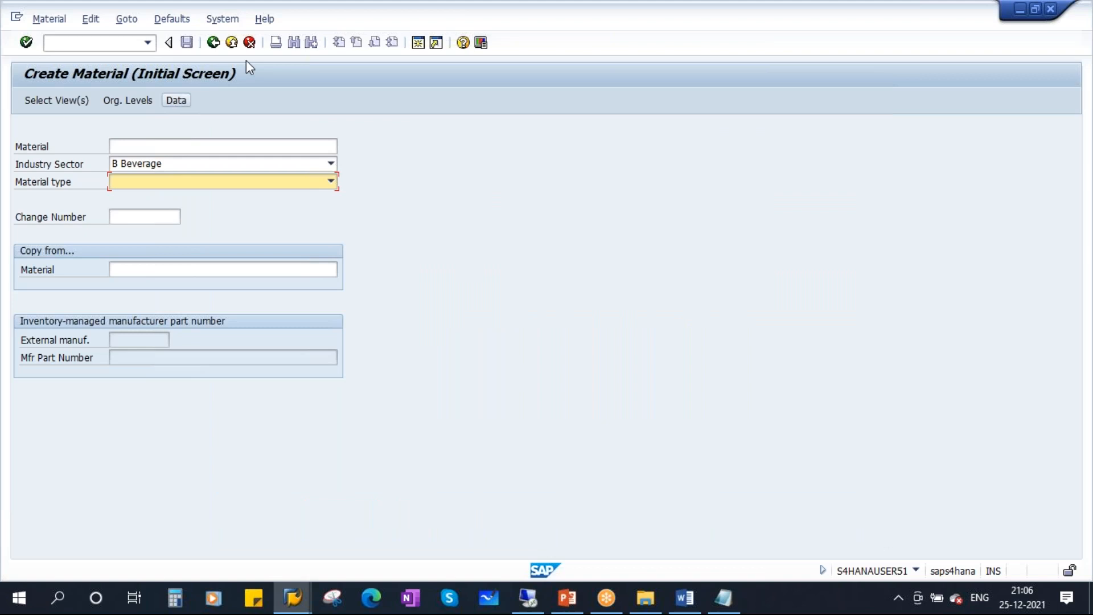
Log off the SAP session, confirming despite unsaved data.
{"action": "left_click", "coordinate": [219, 19]}
{"action": "left_click", "coordinate": [270, 249]}
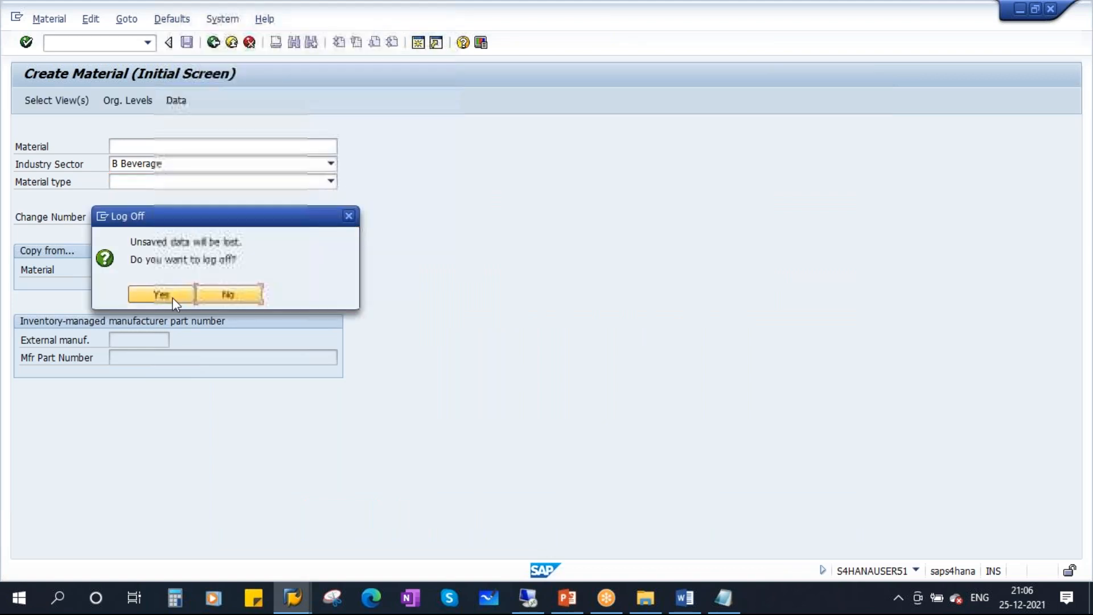
{"action": "left_click", "coordinate": [161, 296]}
{"action": "left_click", "coordinate": [291, 596]}
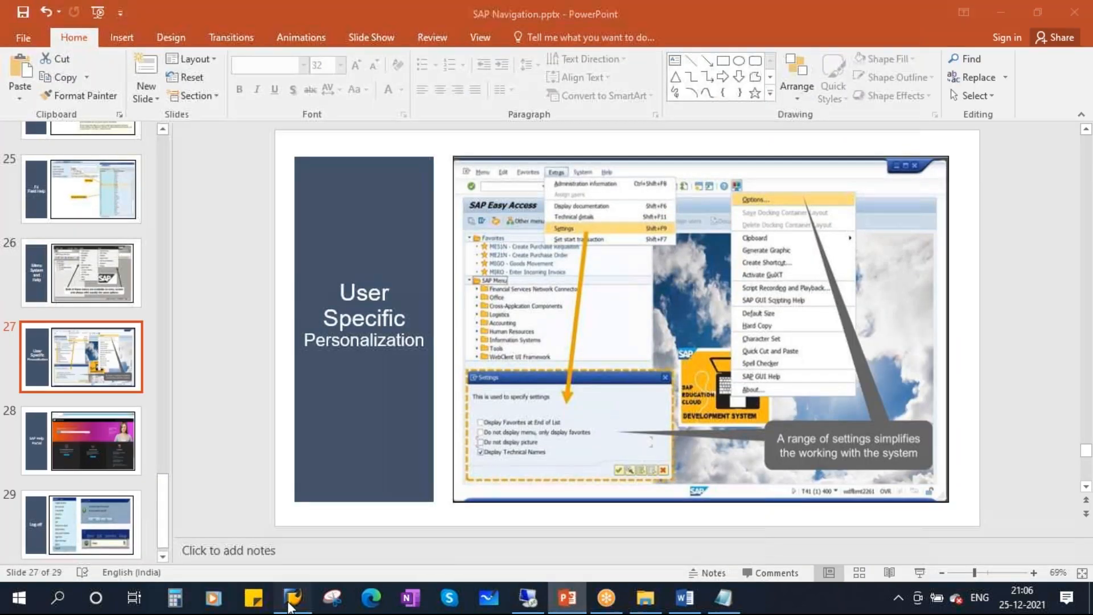
Close the SAP Logon window and minimize everything to show the desktop.
{"action": "left_click", "coordinate": [628, 79]}
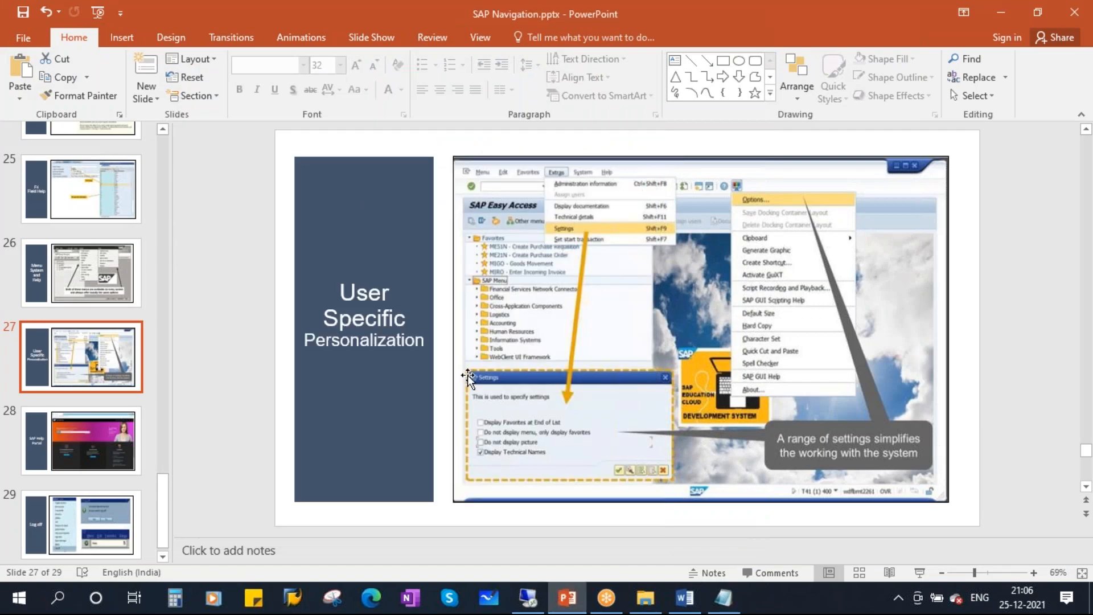
{"action": "key", "text": "super+d"}
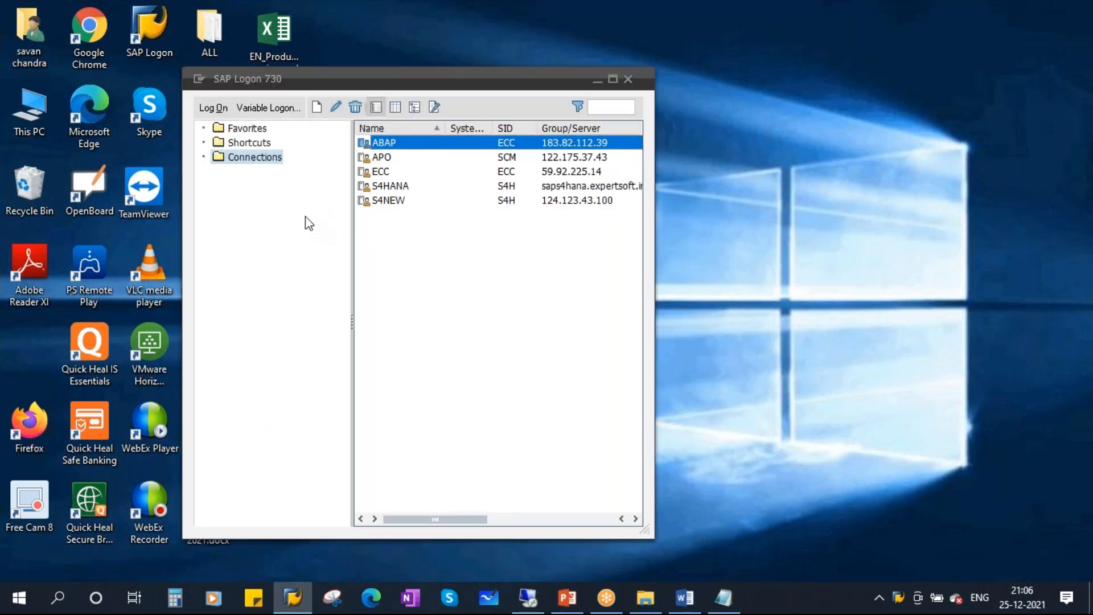
Log on to the S4HANA connection with the saved user name and the account password.
{"action": "double_click", "coordinate": [396, 188]}
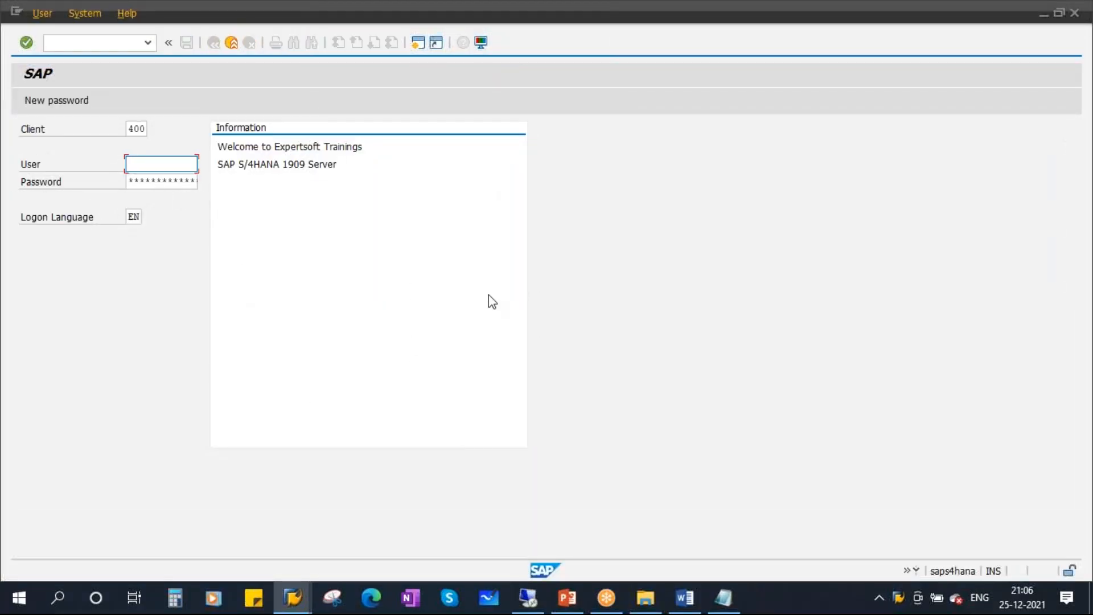
{"action": "left_click", "coordinate": [162, 164]}
{"action": "left_click", "coordinate": [167, 182]}
{"action": "left_click", "coordinate": [152, 181]}
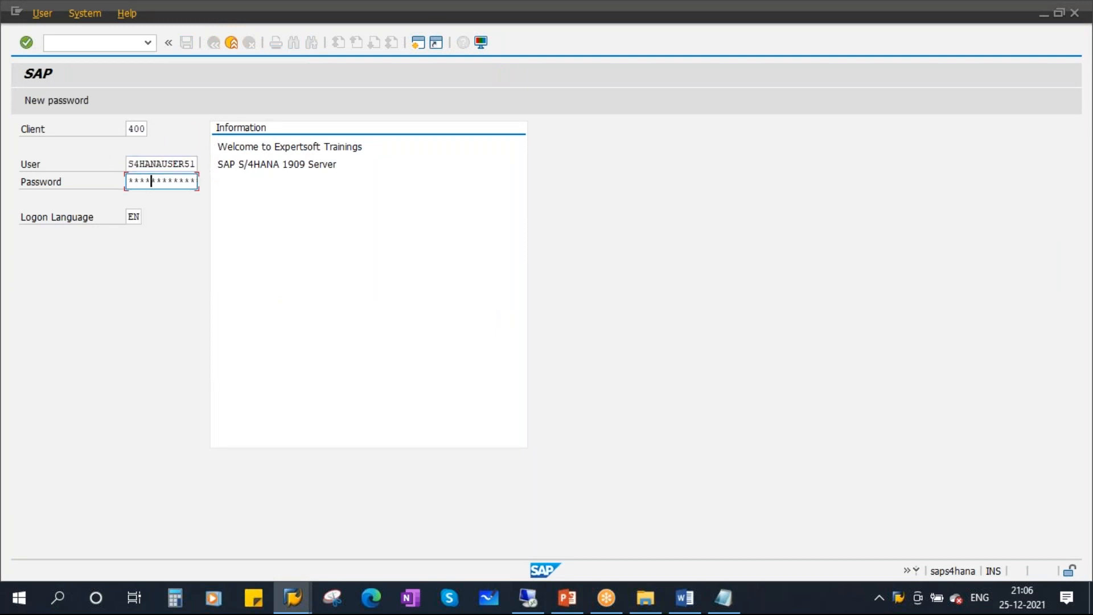
{"action": "key", "text": "Return"}
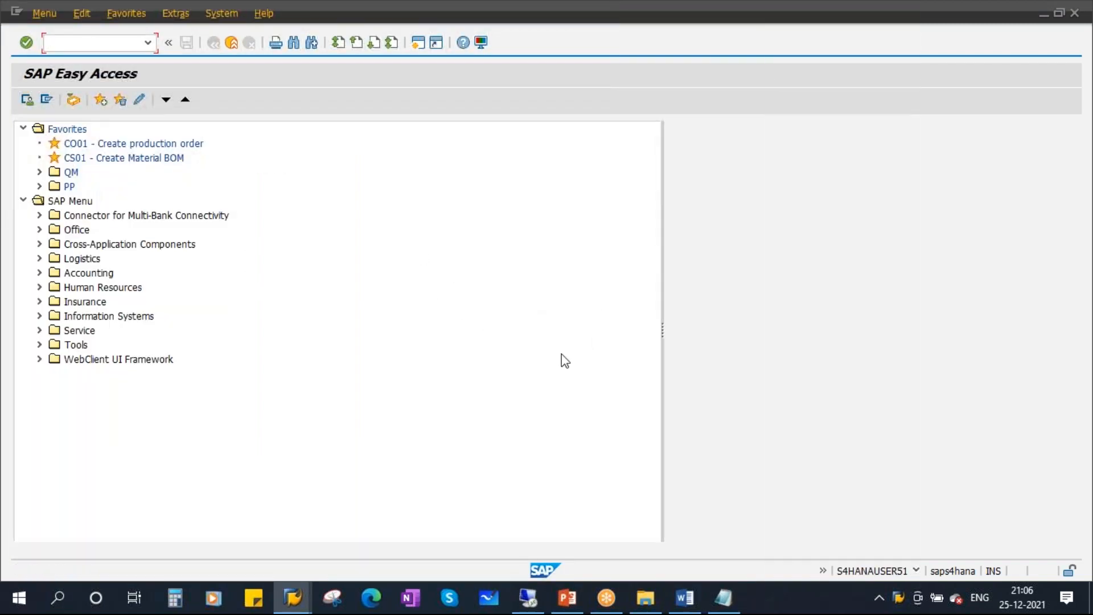
Choose SAP Signature Theme in SAP GUI Options, confirm, and log off from the System menu.
{"action": "left_click", "coordinate": [480, 43]}
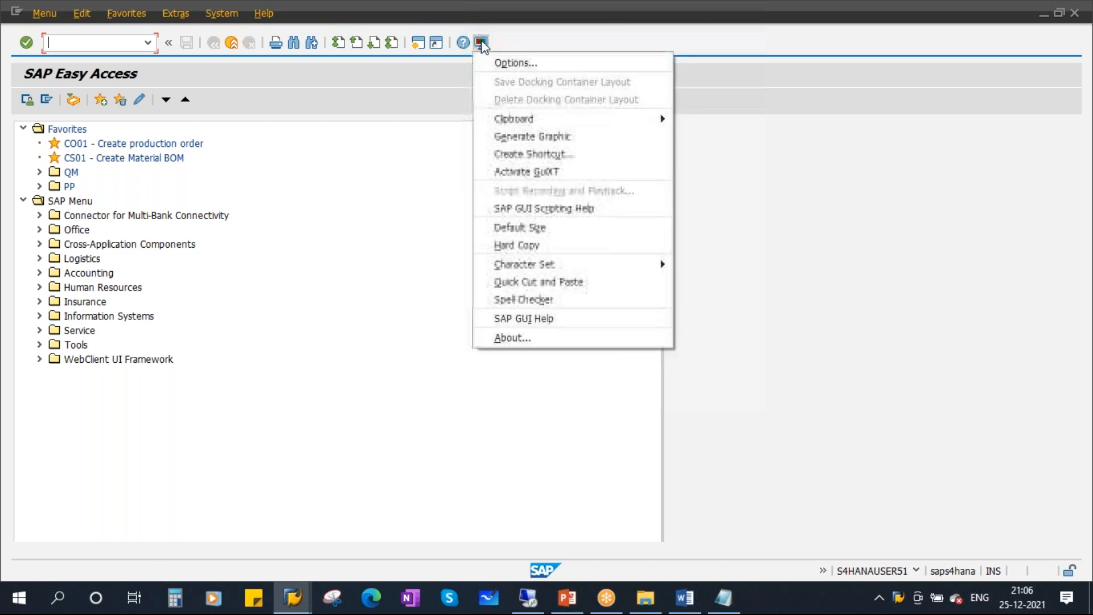
{"action": "left_click", "coordinate": [531, 67]}
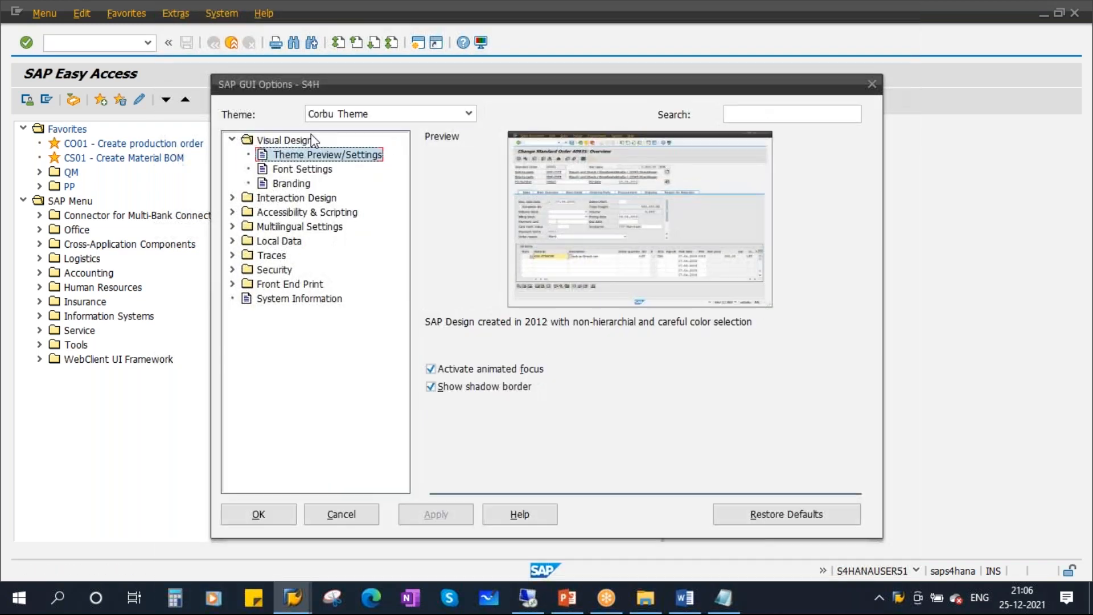
{"action": "left_click", "coordinate": [467, 112]}
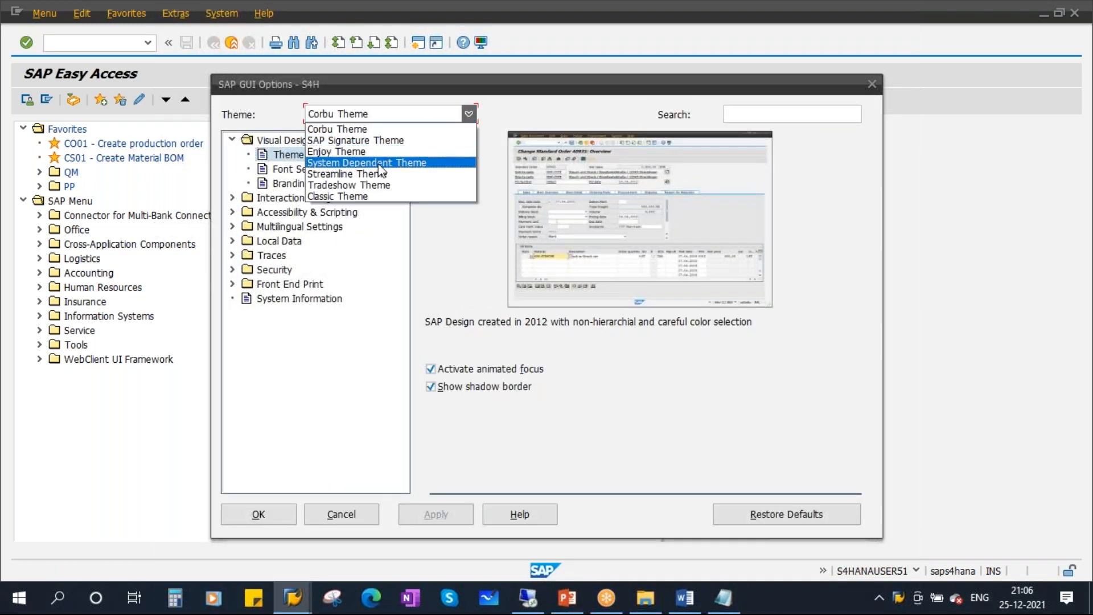
{"action": "left_click", "coordinate": [389, 142]}
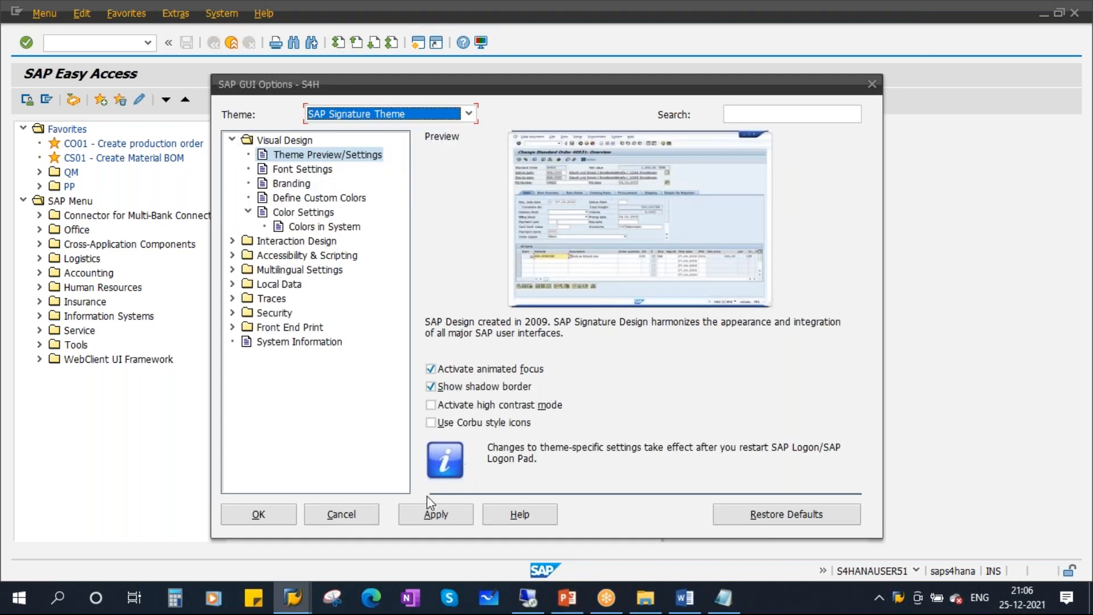
{"action": "left_click", "coordinate": [258, 515]}
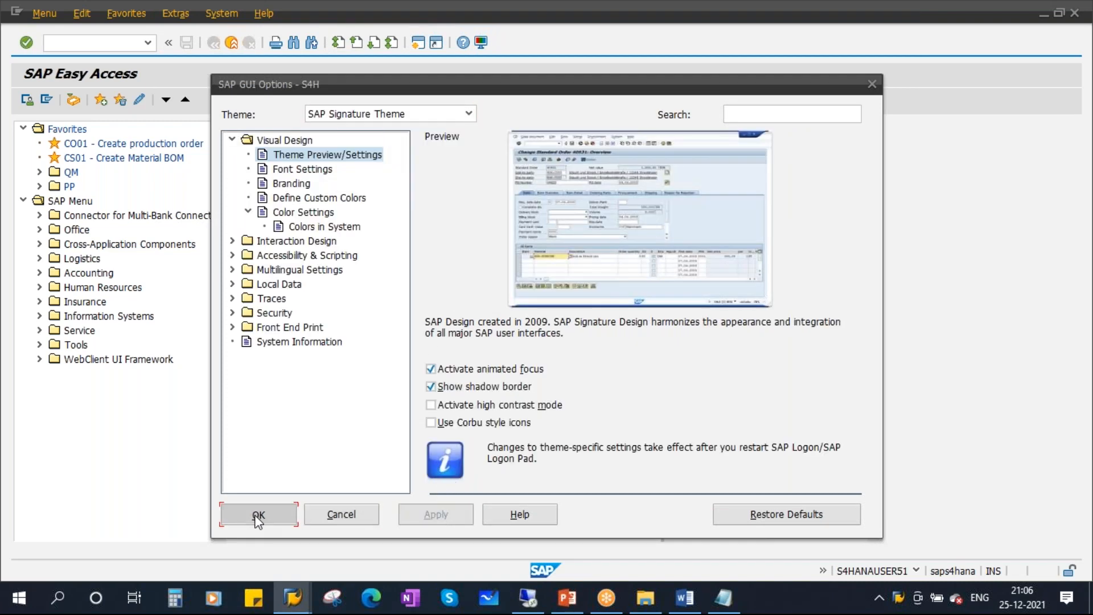
{"action": "left_click", "coordinate": [221, 13]}
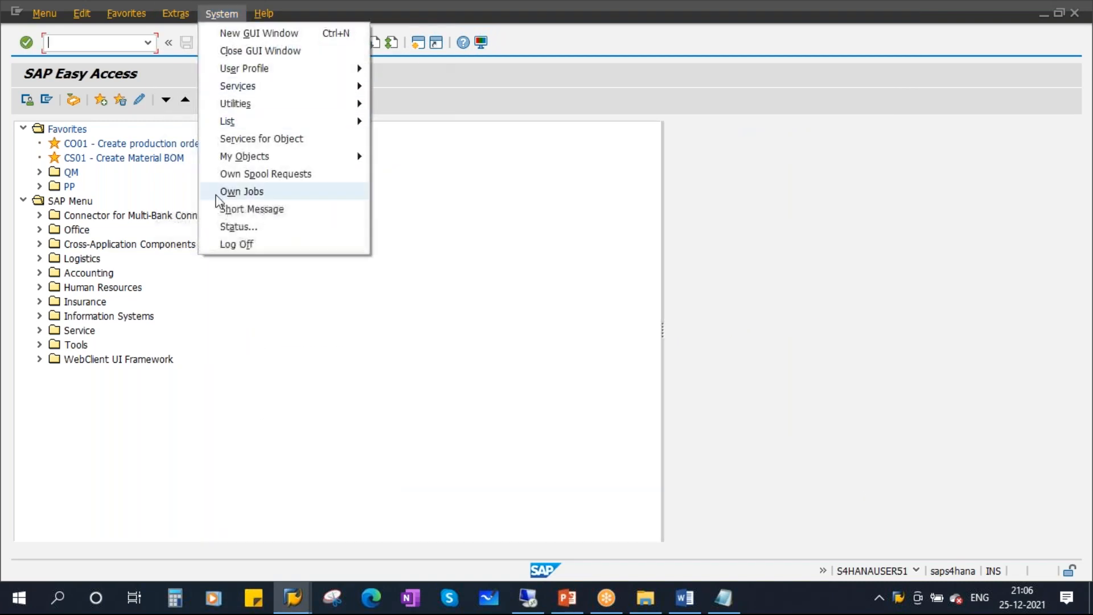
{"action": "left_click", "coordinate": [280, 245]}
Confirm the log off, then close and relaunch SAP Logon.
{"action": "left_click", "coordinate": [157, 294]}
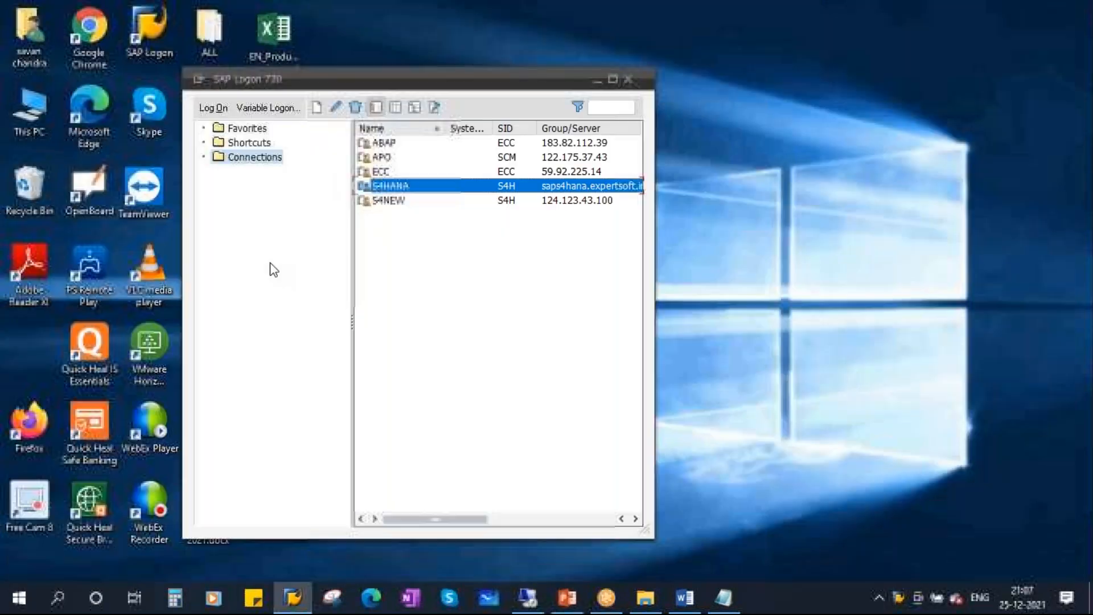
{"action": "left_click", "coordinate": [628, 80]}
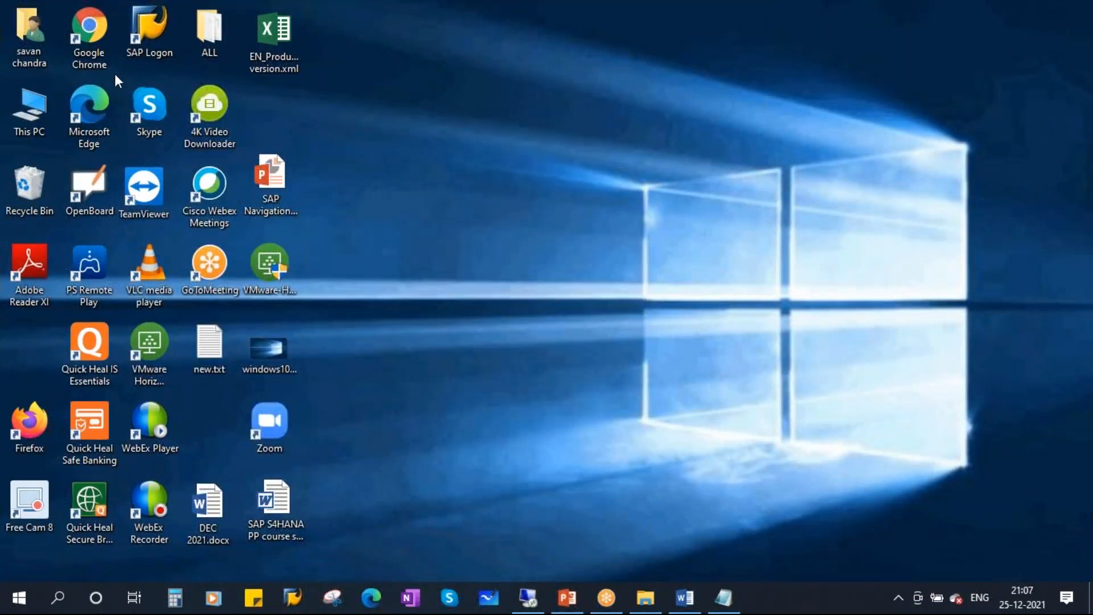
{"action": "left_click", "coordinate": [147, 25]}
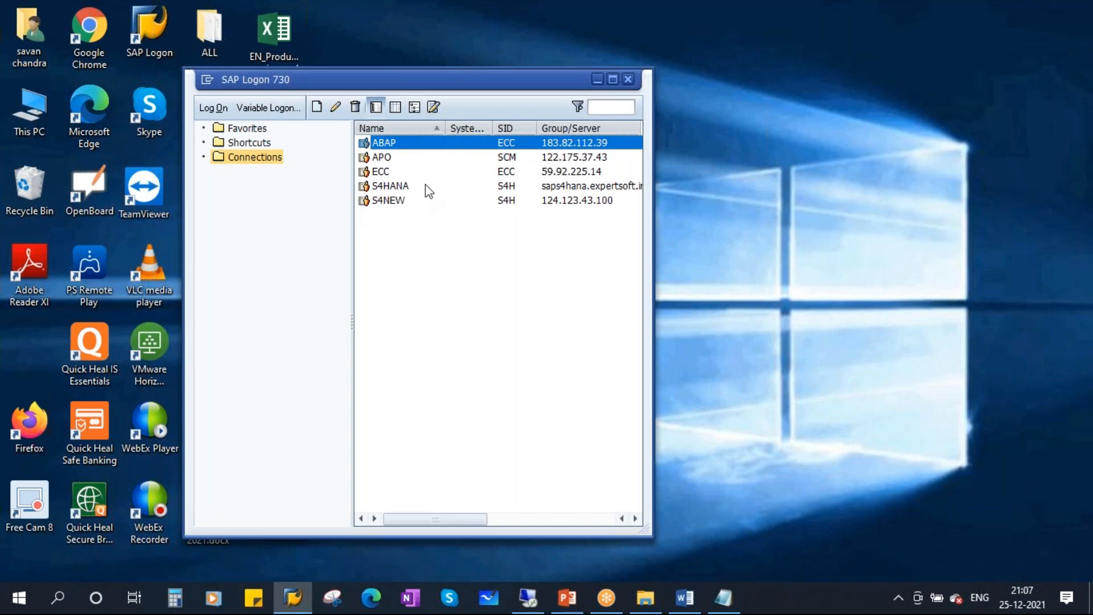
Log on to S4HANA with the saved user name, then return to the PowerPoint presentation.
{"action": "double_click", "coordinate": [399, 187]}
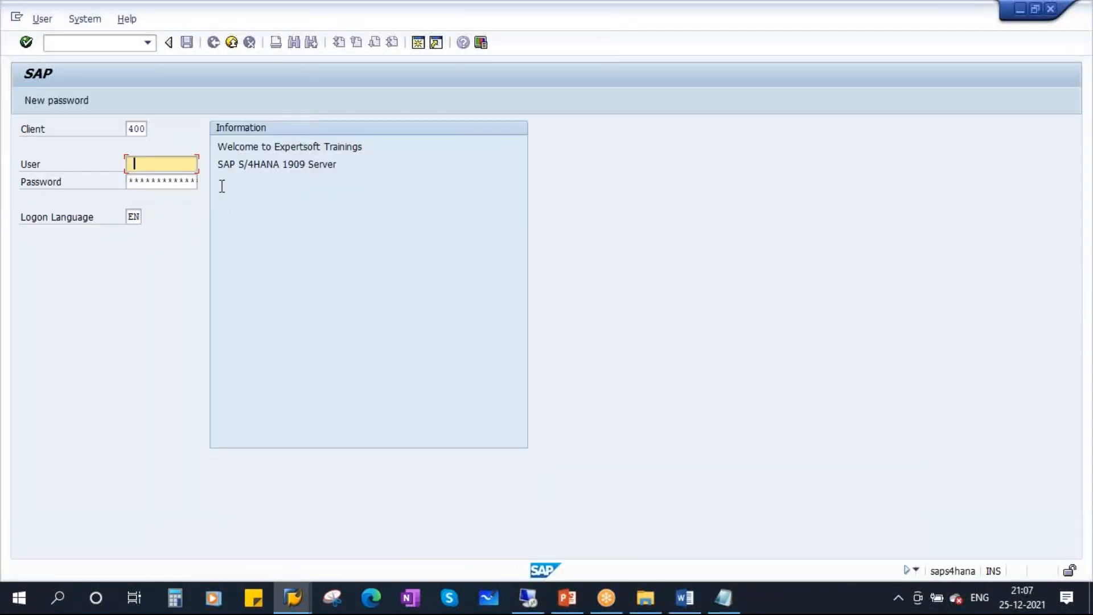
{"action": "left_click", "coordinate": [170, 181]}
{"action": "left_click", "coordinate": [151, 186]}
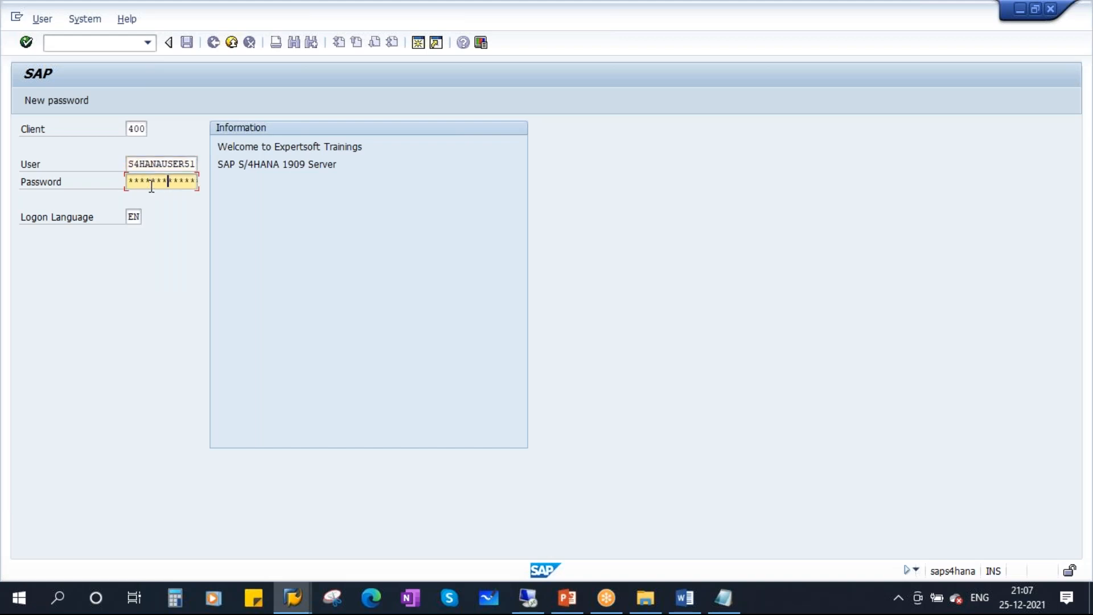
{"action": "key", "text": "Return"}
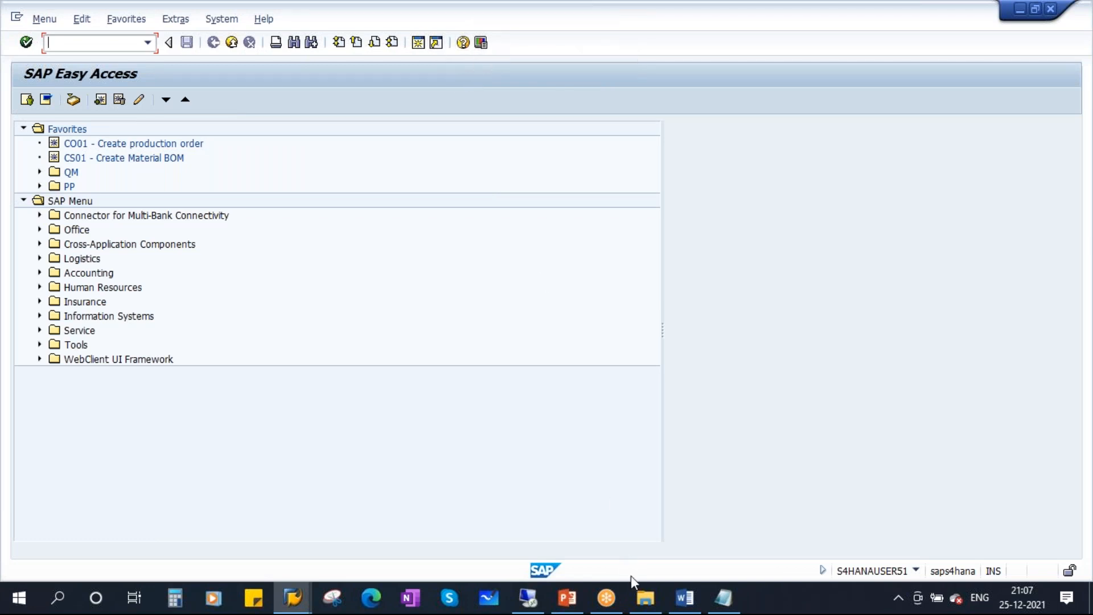
{"action": "left_click", "coordinate": [567, 597]}
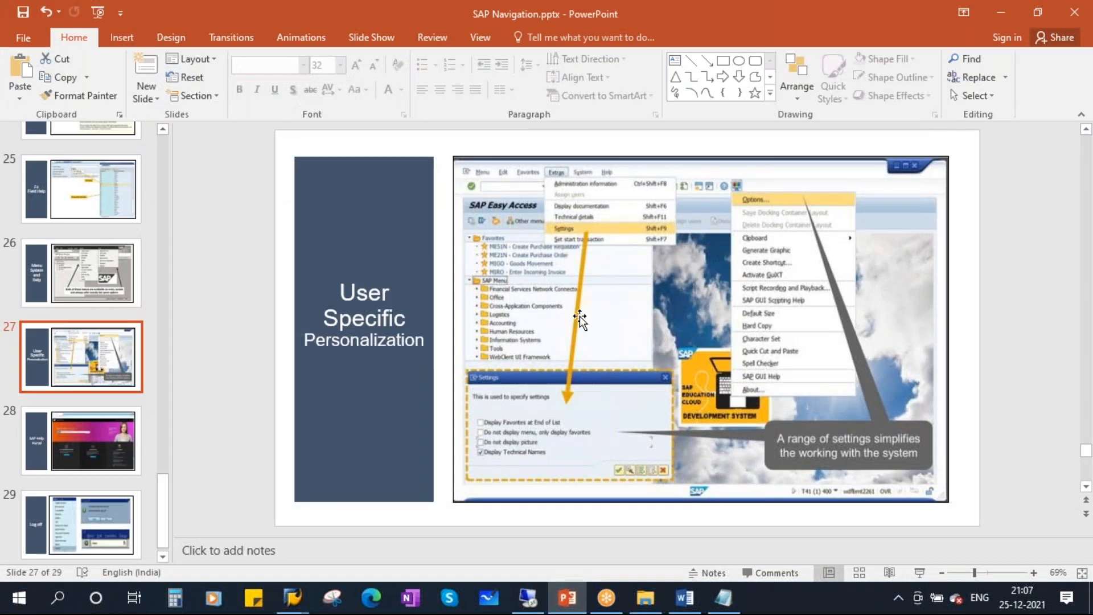
Start the slide show from slide 28, 'SAP Help Portal'.
{"action": "scroll", "coordinate": [56, 395], "scroll_direction": "down", "scroll_amount": 1}
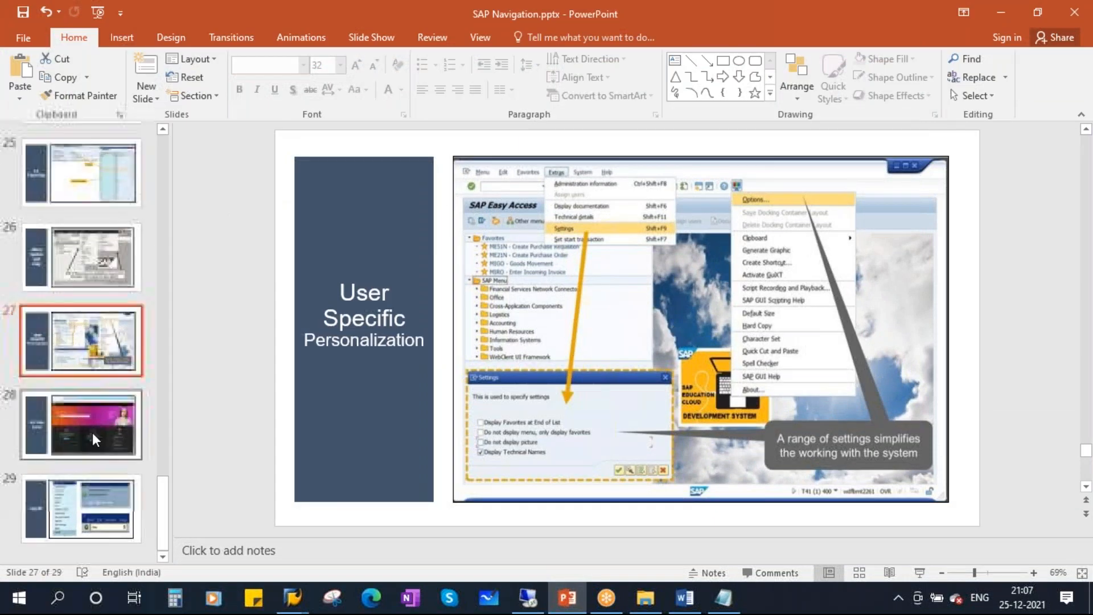
{"action": "left_click", "coordinate": [92, 432]}
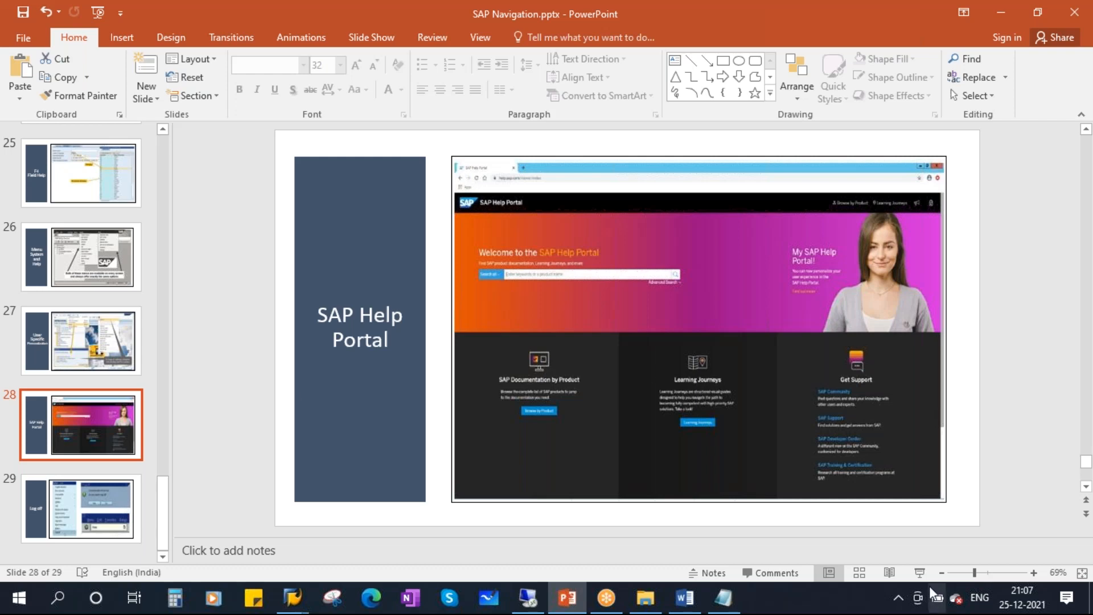
{"action": "left_click", "coordinate": [919, 573]}
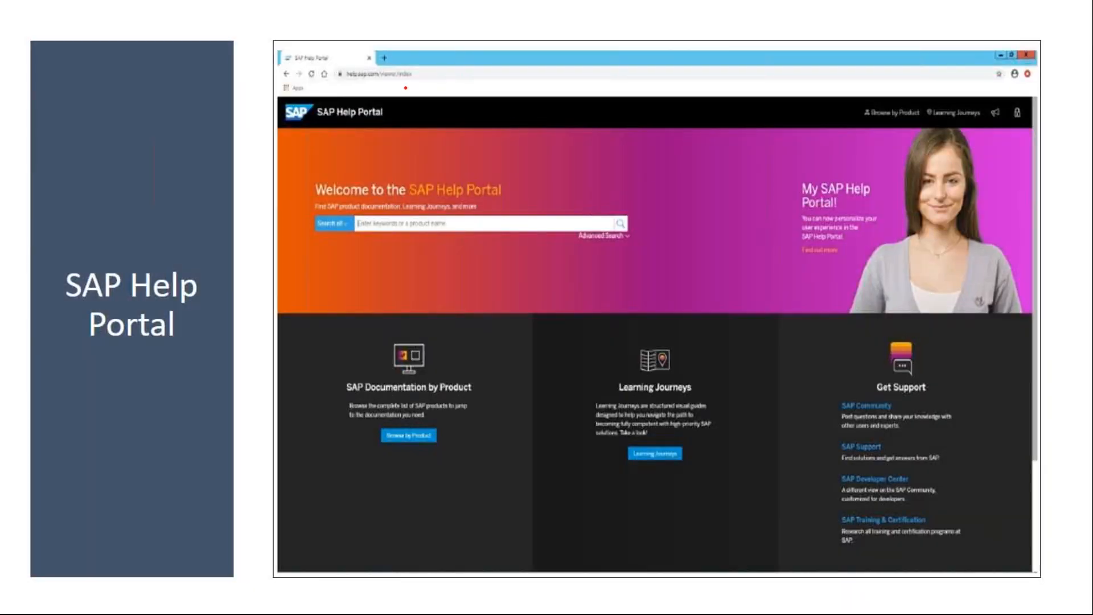
Circle the welcome text and search box in red ink, erase it, end the show and minimize PowerPoint.
{"action": "mouse_move", "coordinate": [284, 102]}
{"action": "left_mouse_down"}
{"action": "mouse_move", "coordinate": [655, 276]}
{"action": "mouse_move", "coordinate": [341, 93]}
{"action": "mouse_move", "coordinate": [279, 122]}
{"action": "left_mouse_up"}
{"action": "mouse_move", "coordinate": [666, 274]}
{"action": "left_mouse_down"}
{"action": "mouse_move", "coordinate": [627, 117]}
{"action": "mouse_move", "coordinate": [506, 86]}
{"action": "left_mouse_up"}
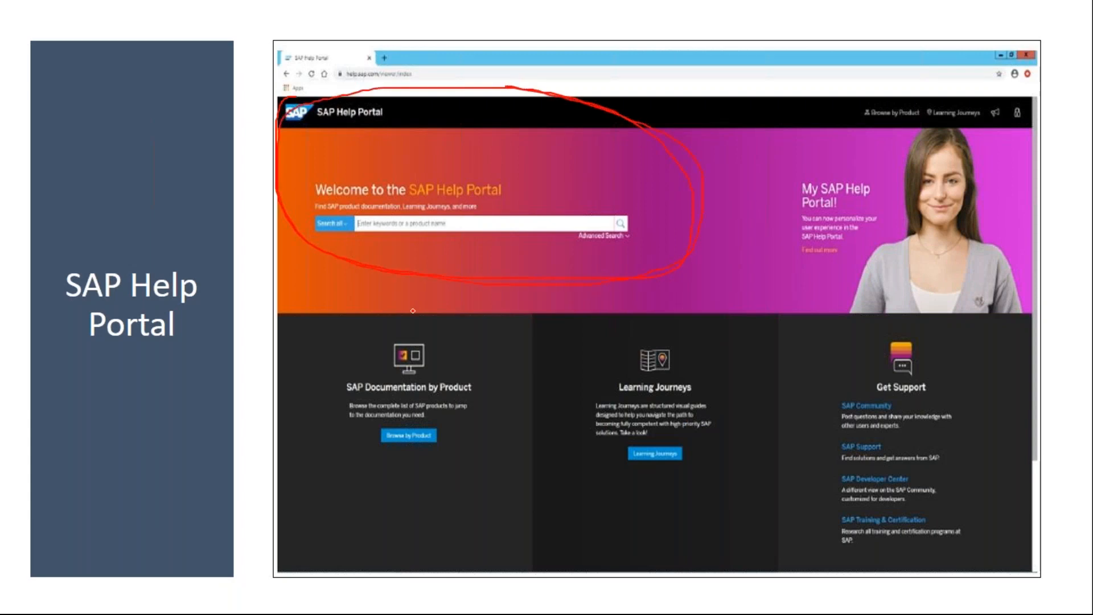
{"action": "key", "text": "e"}
{"action": "key", "text": "Escape"}
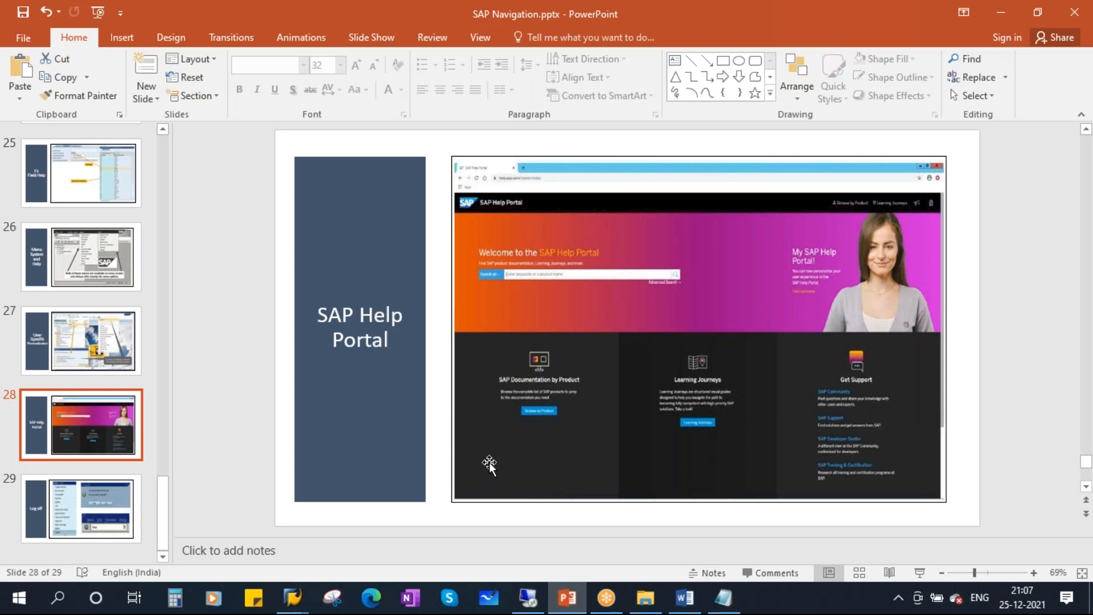
{"action": "key", "text": "super+d"}
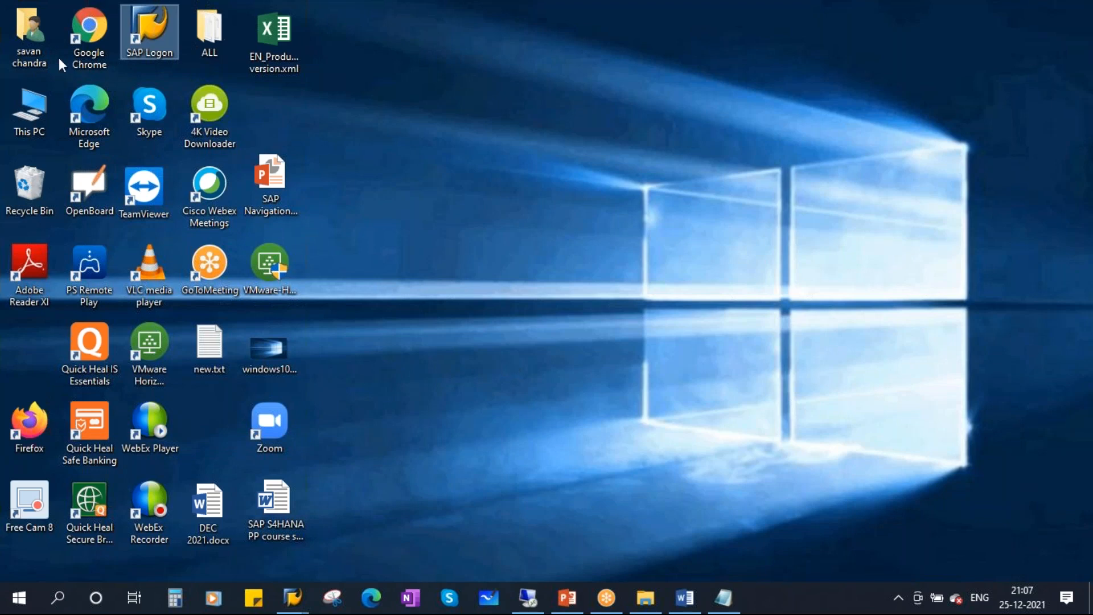
Launch Google Chrome and go to google.com.
{"action": "double_click", "coordinate": [91, 35]}
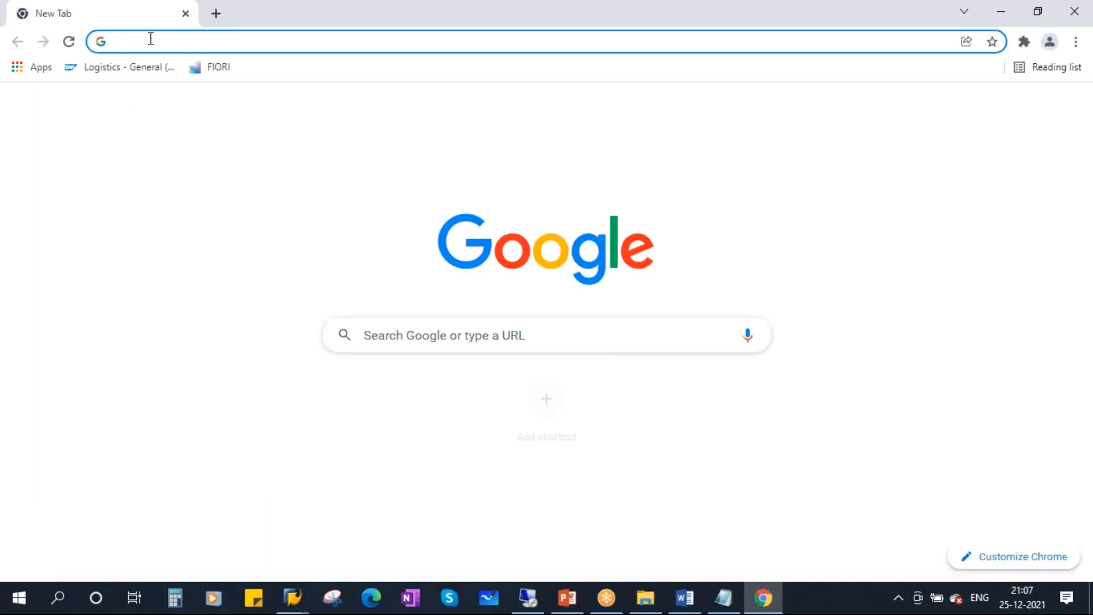
{"action": "left_click", "coordinate": [154, 41]}
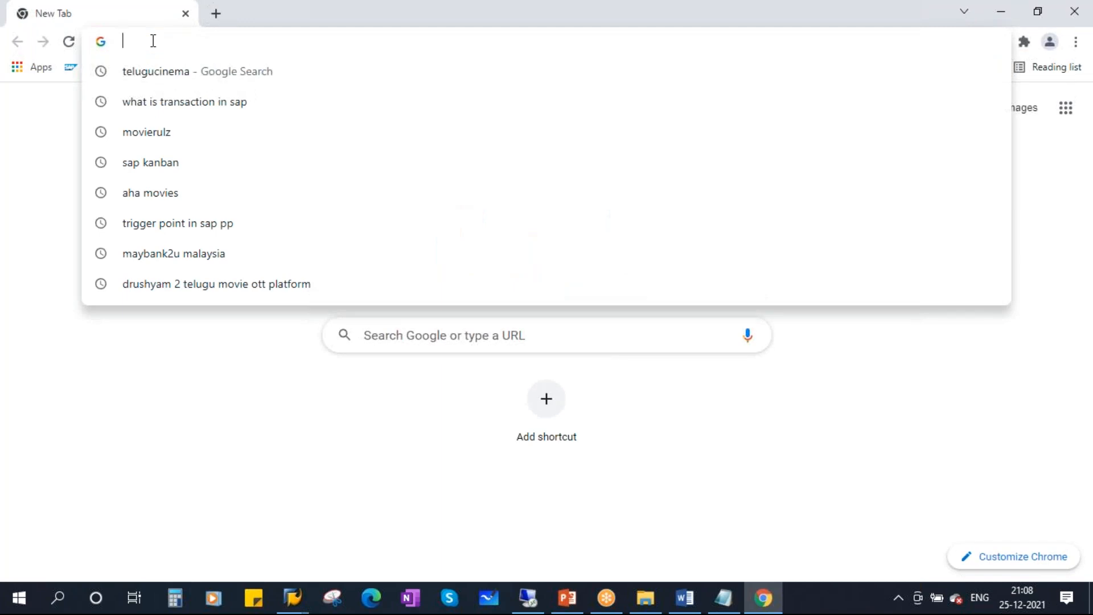
{"action": "type", "text": "google.com"}
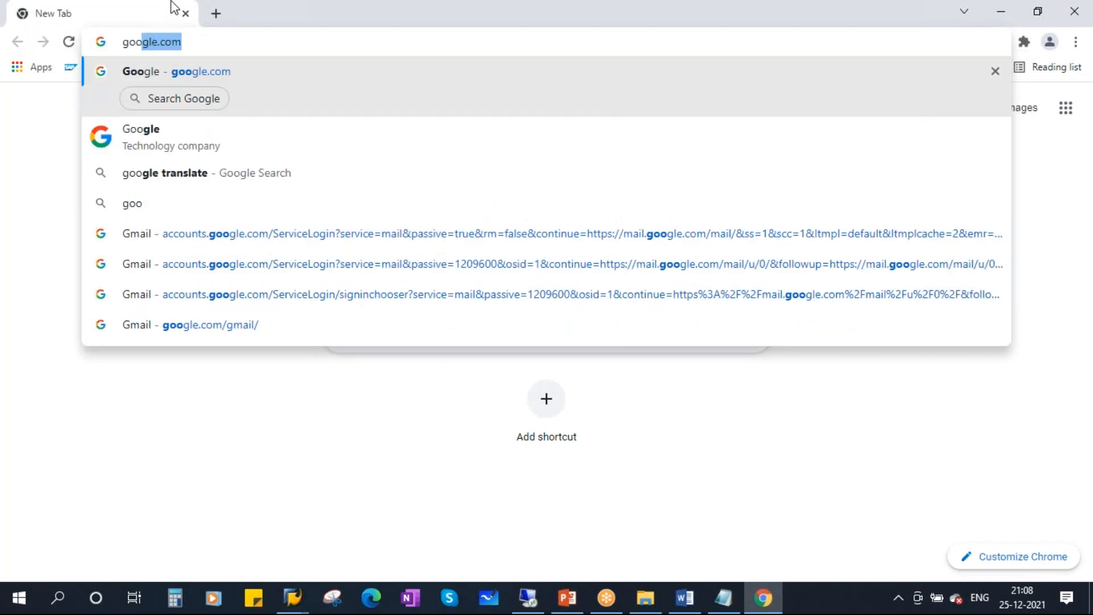
{"action": "left_click", "coordinate": [204, 74]}
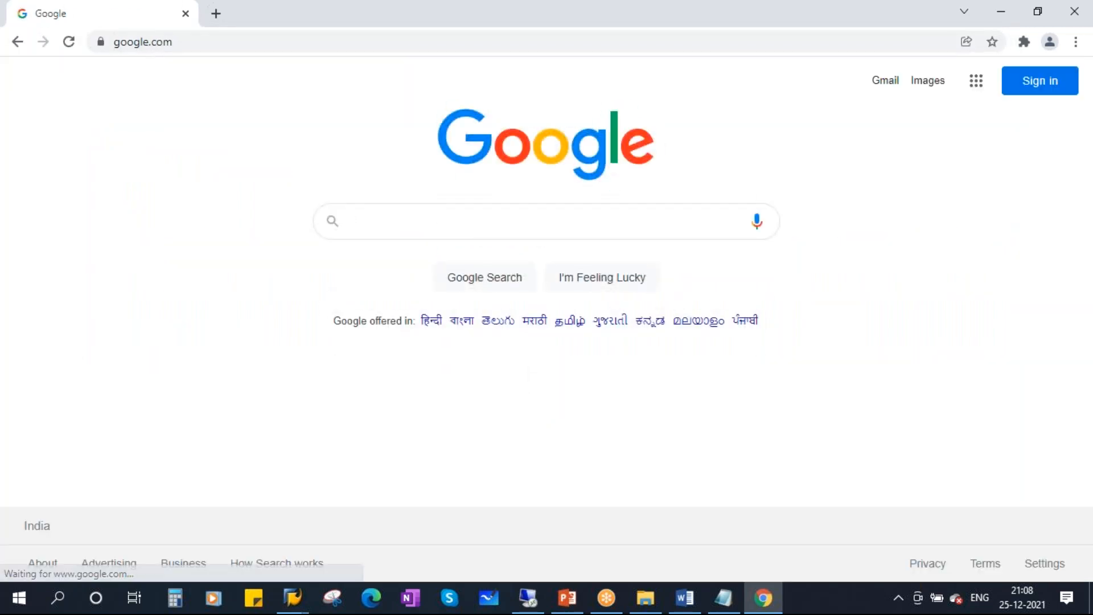
Search Google for 'sap help' and open the SAP Help Portal result.
{"action": "type", "text": "sap help"}
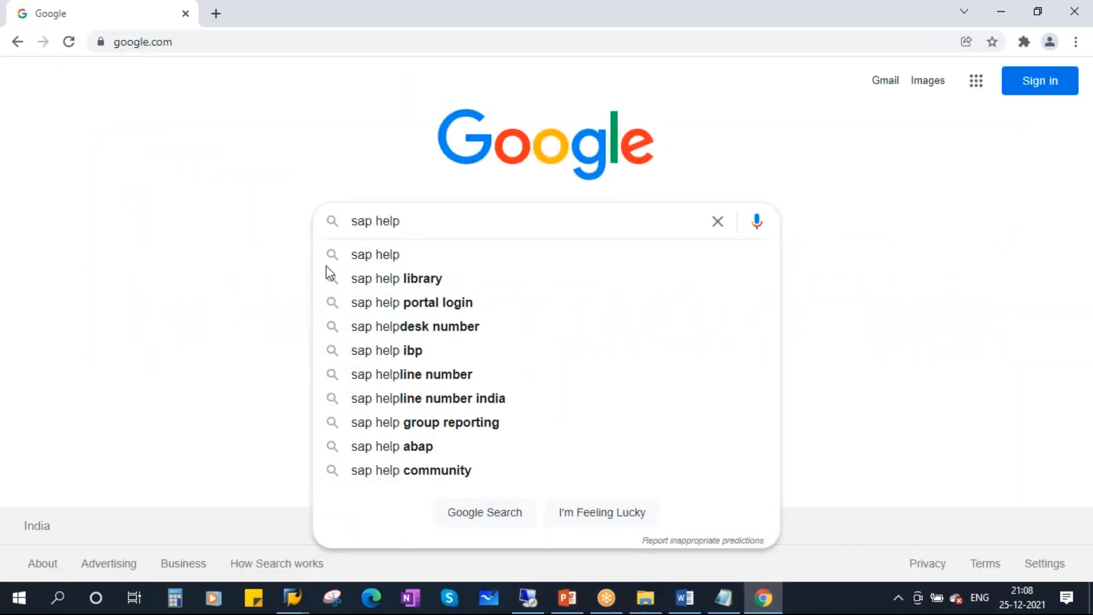
{"action": "left_click", "coordinate": [376, 260]}
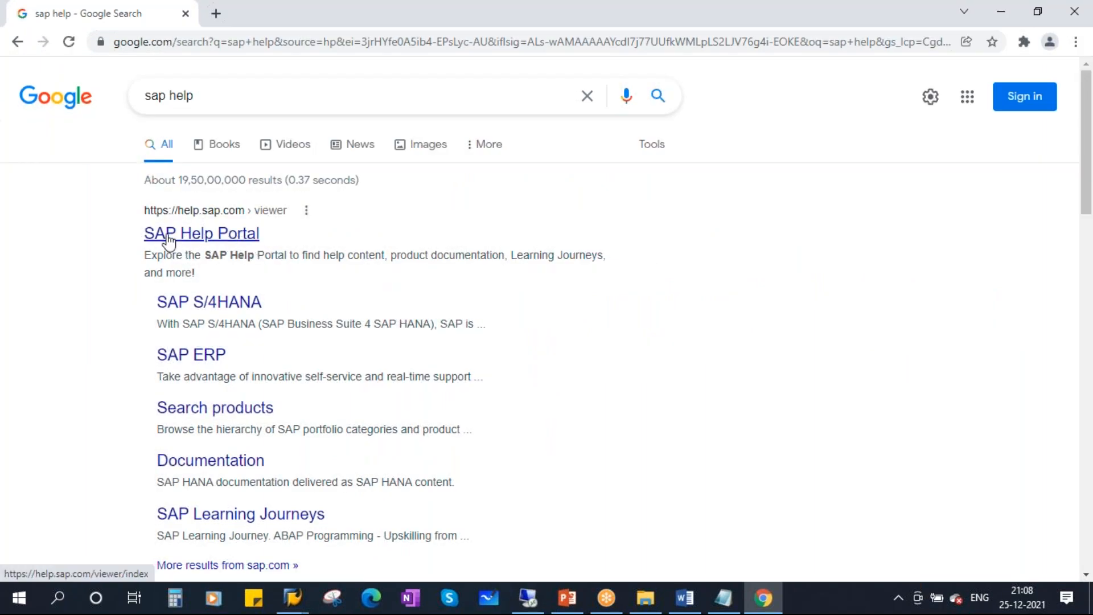
{"action": "left_click", "coordinate": [201, 241]}
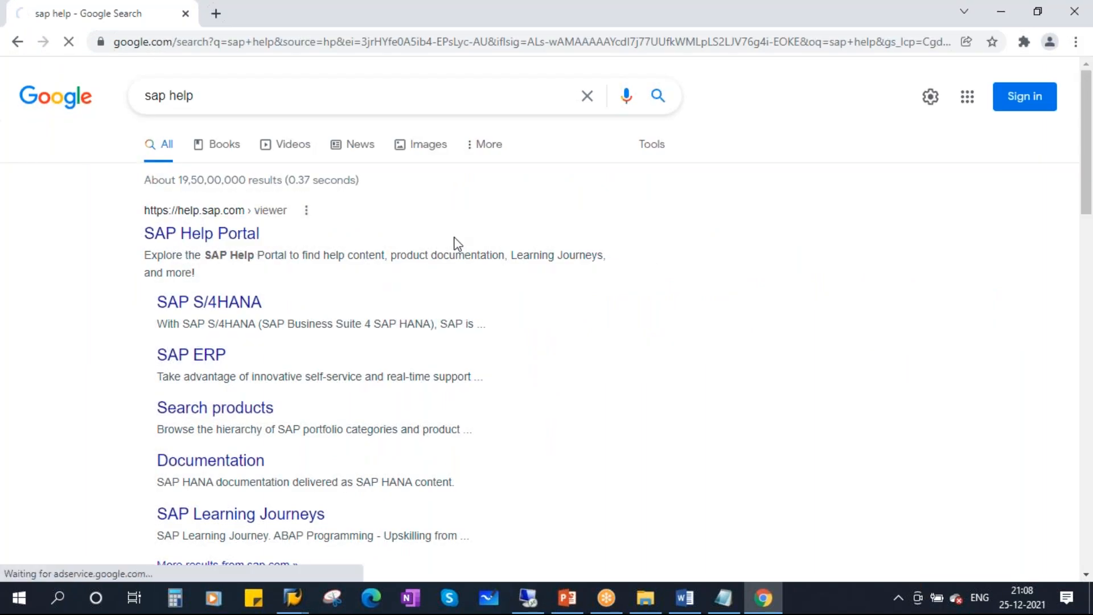